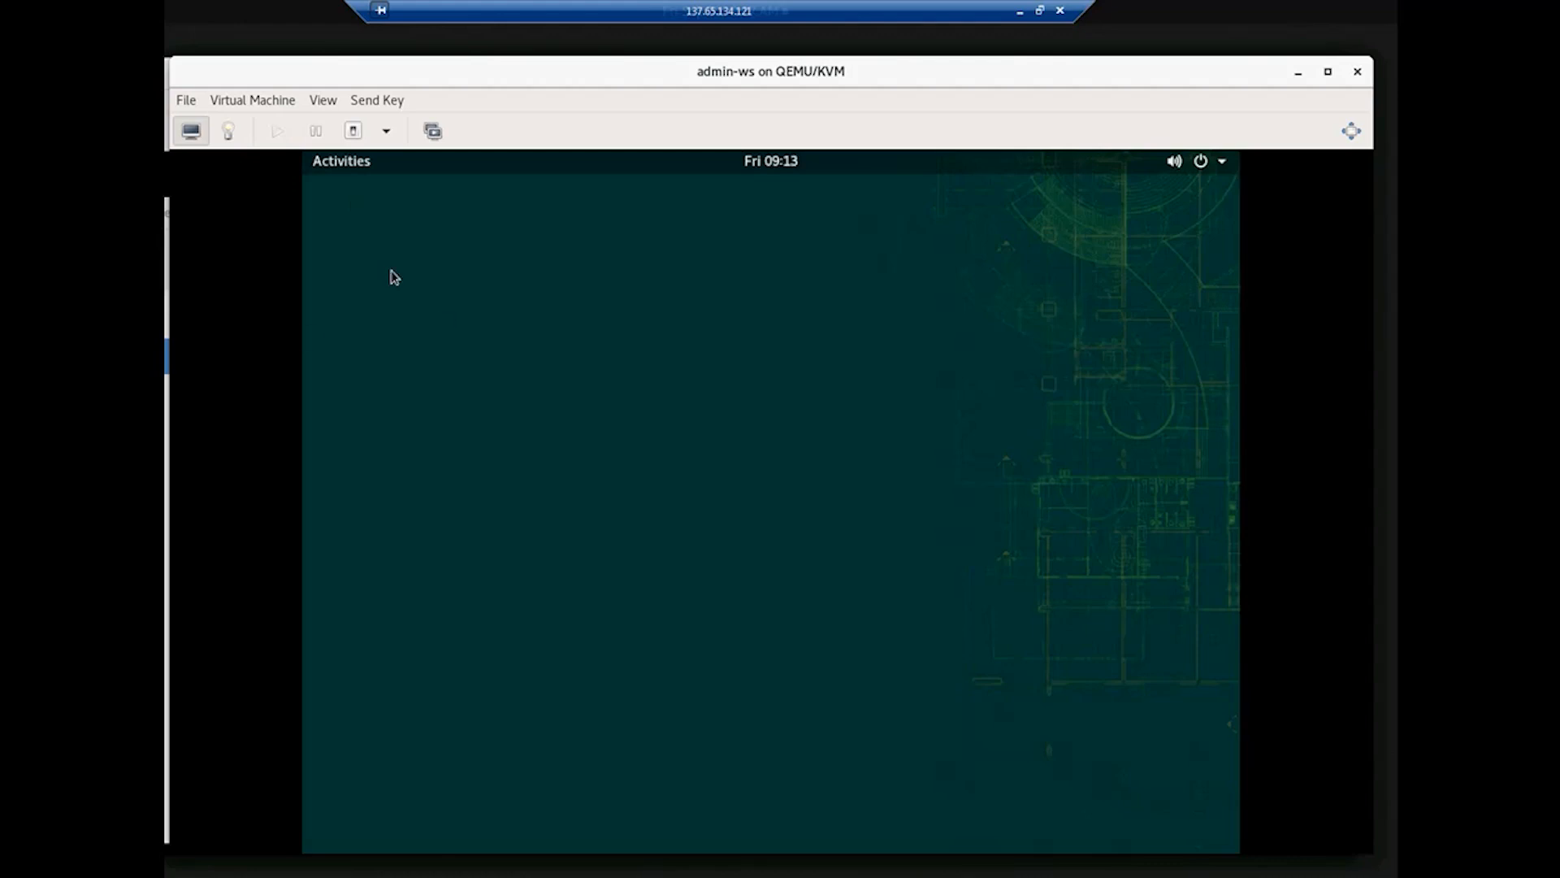
# Step: Open the Activities overview on the VM's GNOME desktop
pyautogui.click(338, 164)
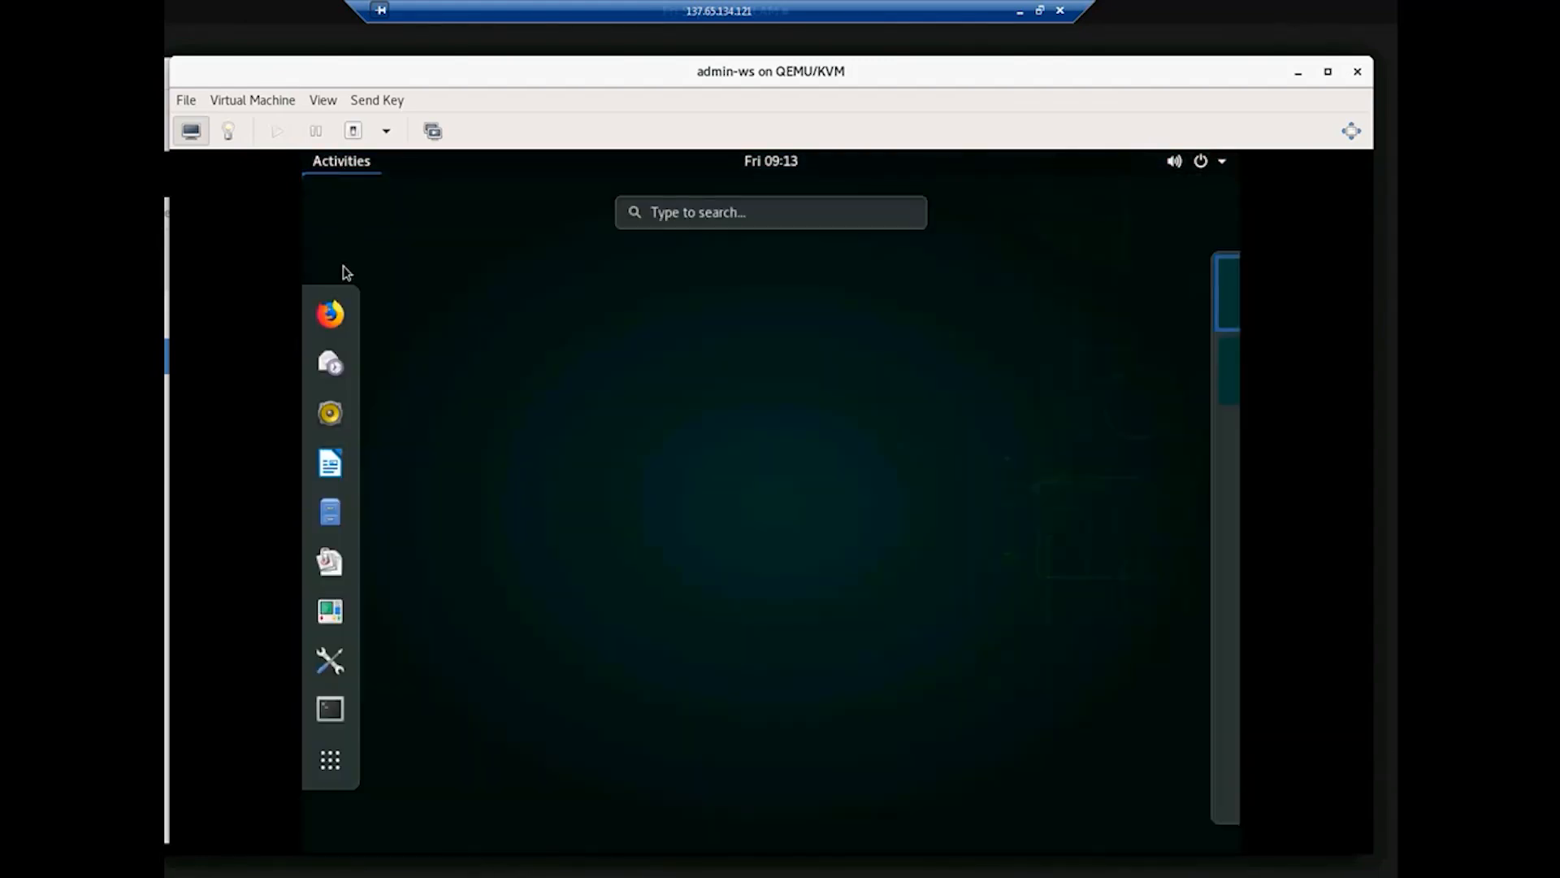
# Step: Start Firefox and sign in to SUSE Manager as the administrator, reaching the Home Overview
pyautogui.click(330, 317)
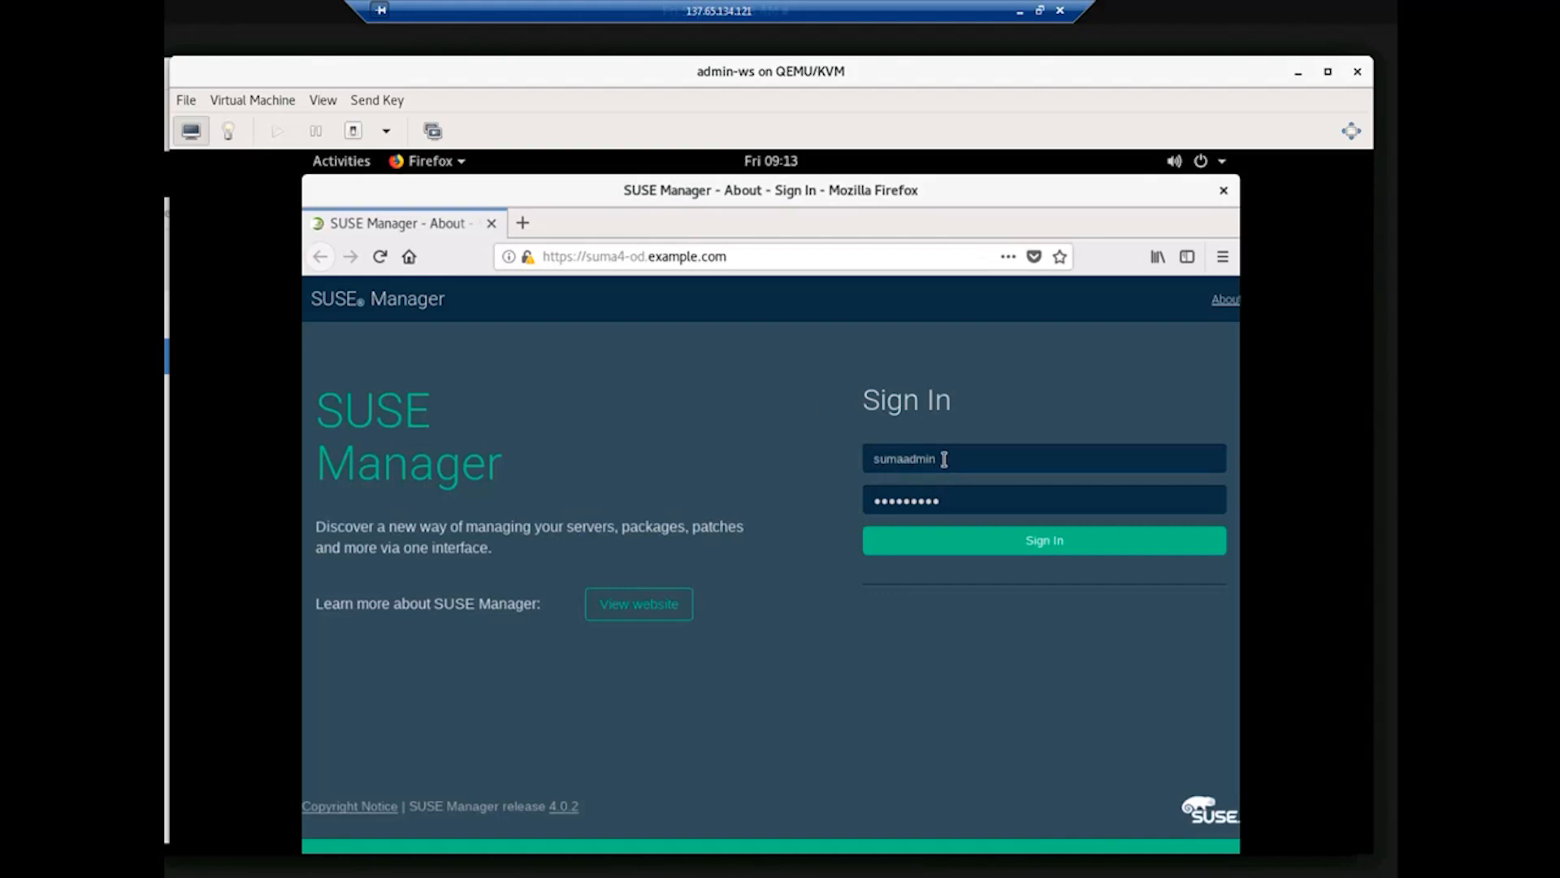
pyautogui.click(991, 536)
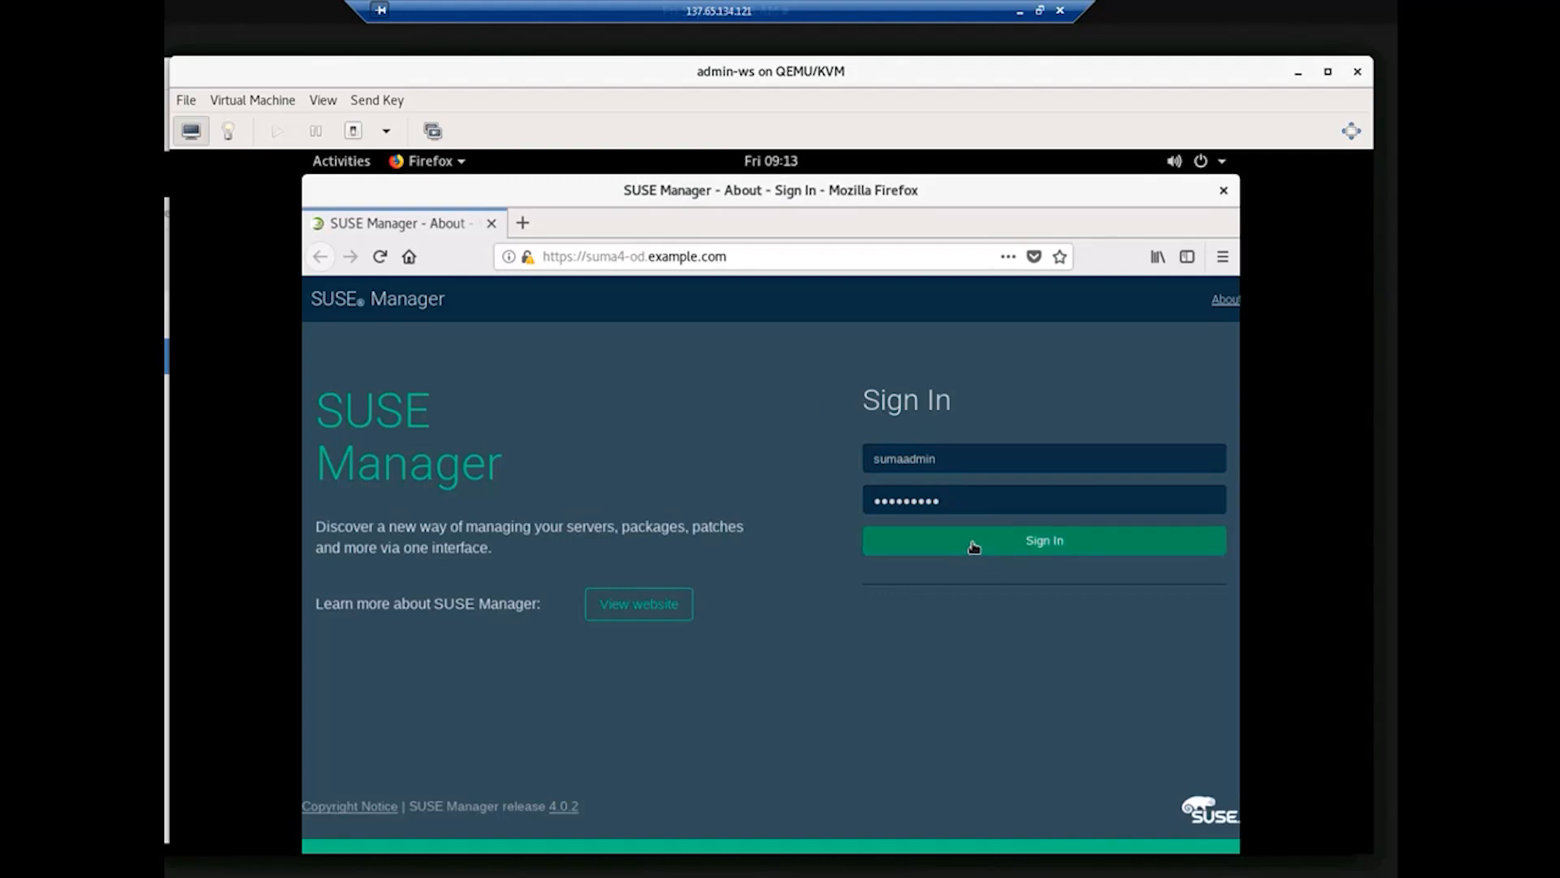
pyautogui.click(973, 544)
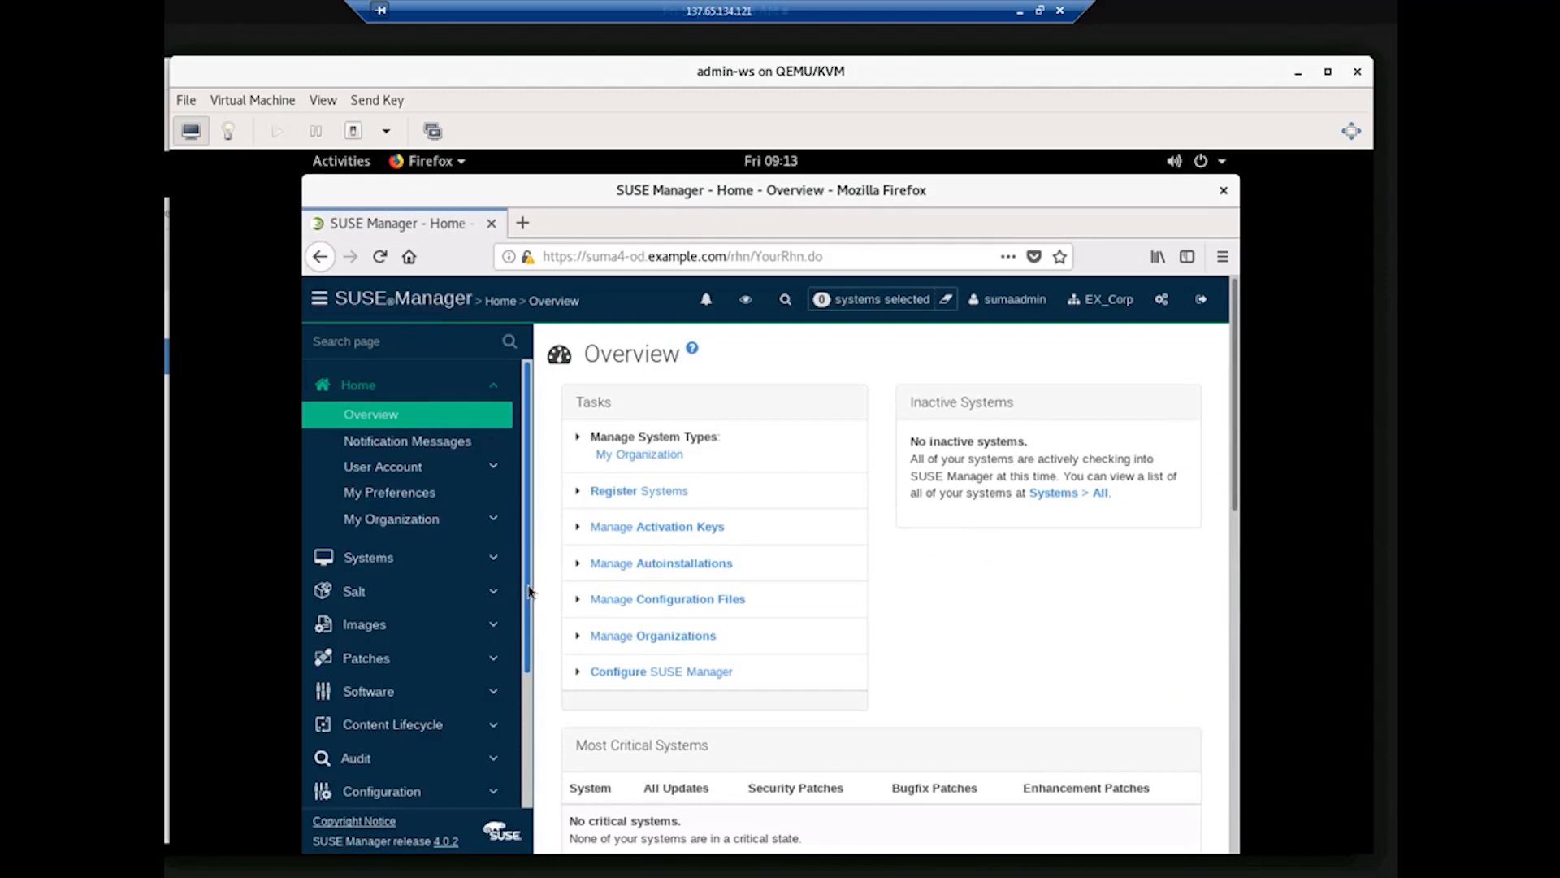
pyautogui.moveTo(537, 615); pyautogui.dragTo(526, 765)
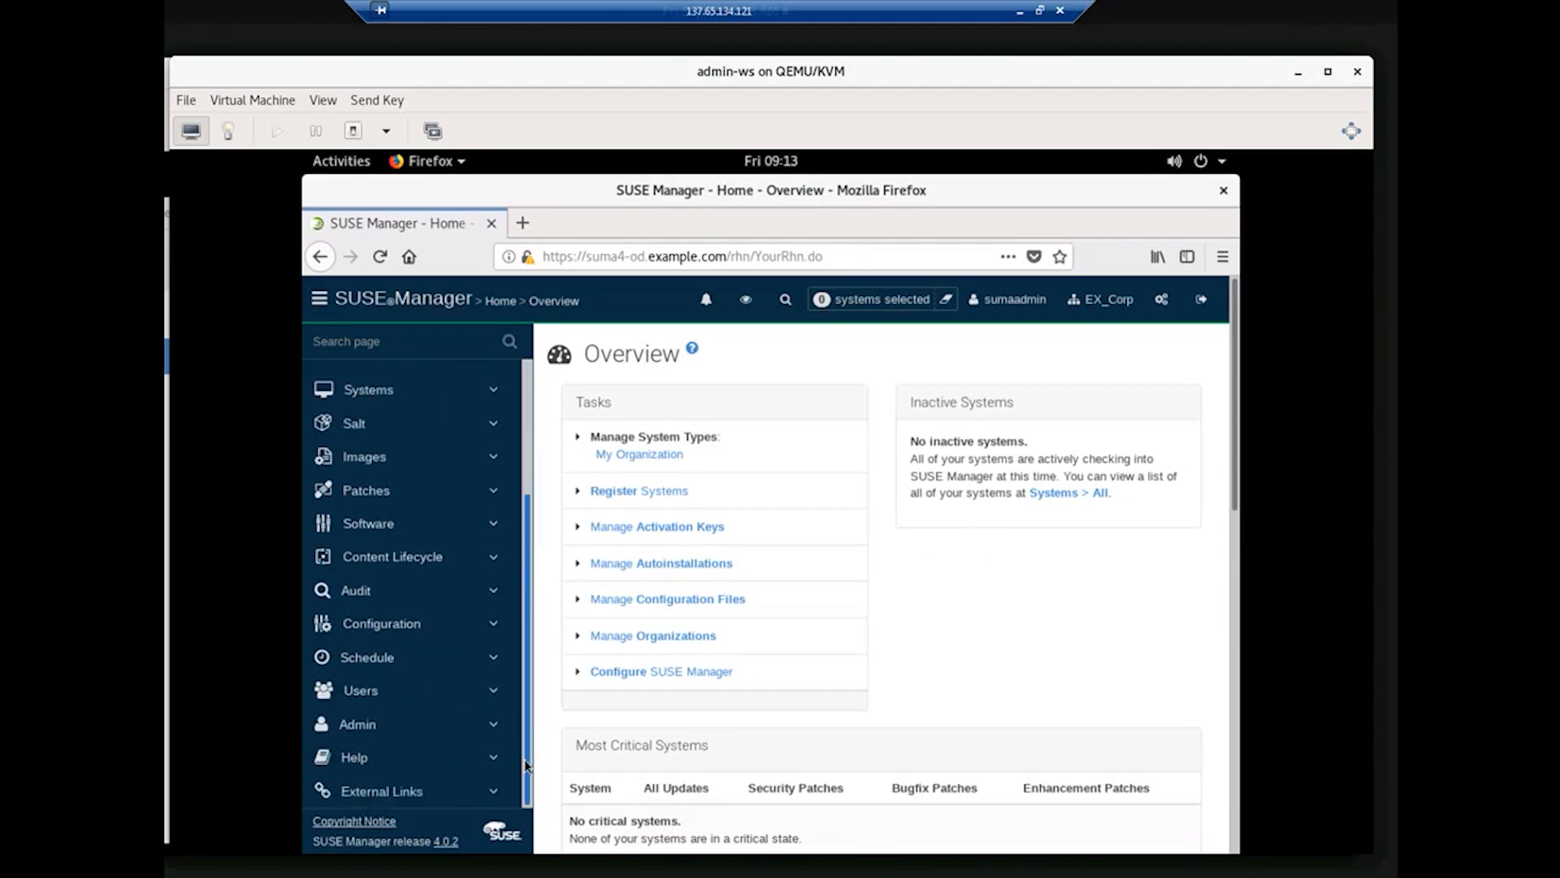
# Step: Open Admin > Setup Wizard, landing on its empty HTTP Proxy step
pyautogui.click(363, 726)
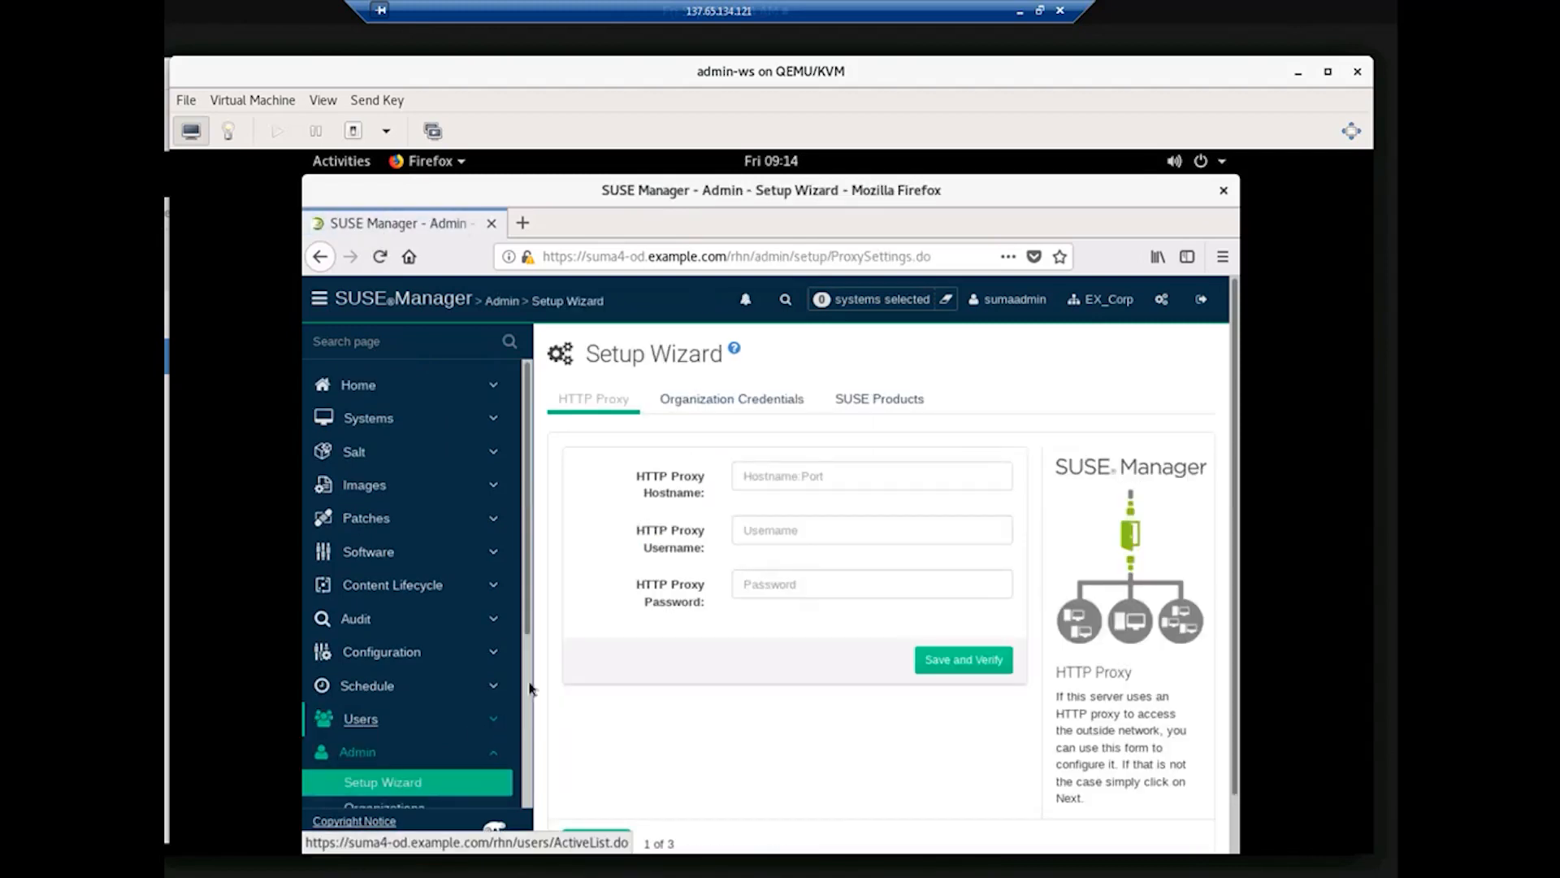
pyautogui.scroll(-1, 527, 690)
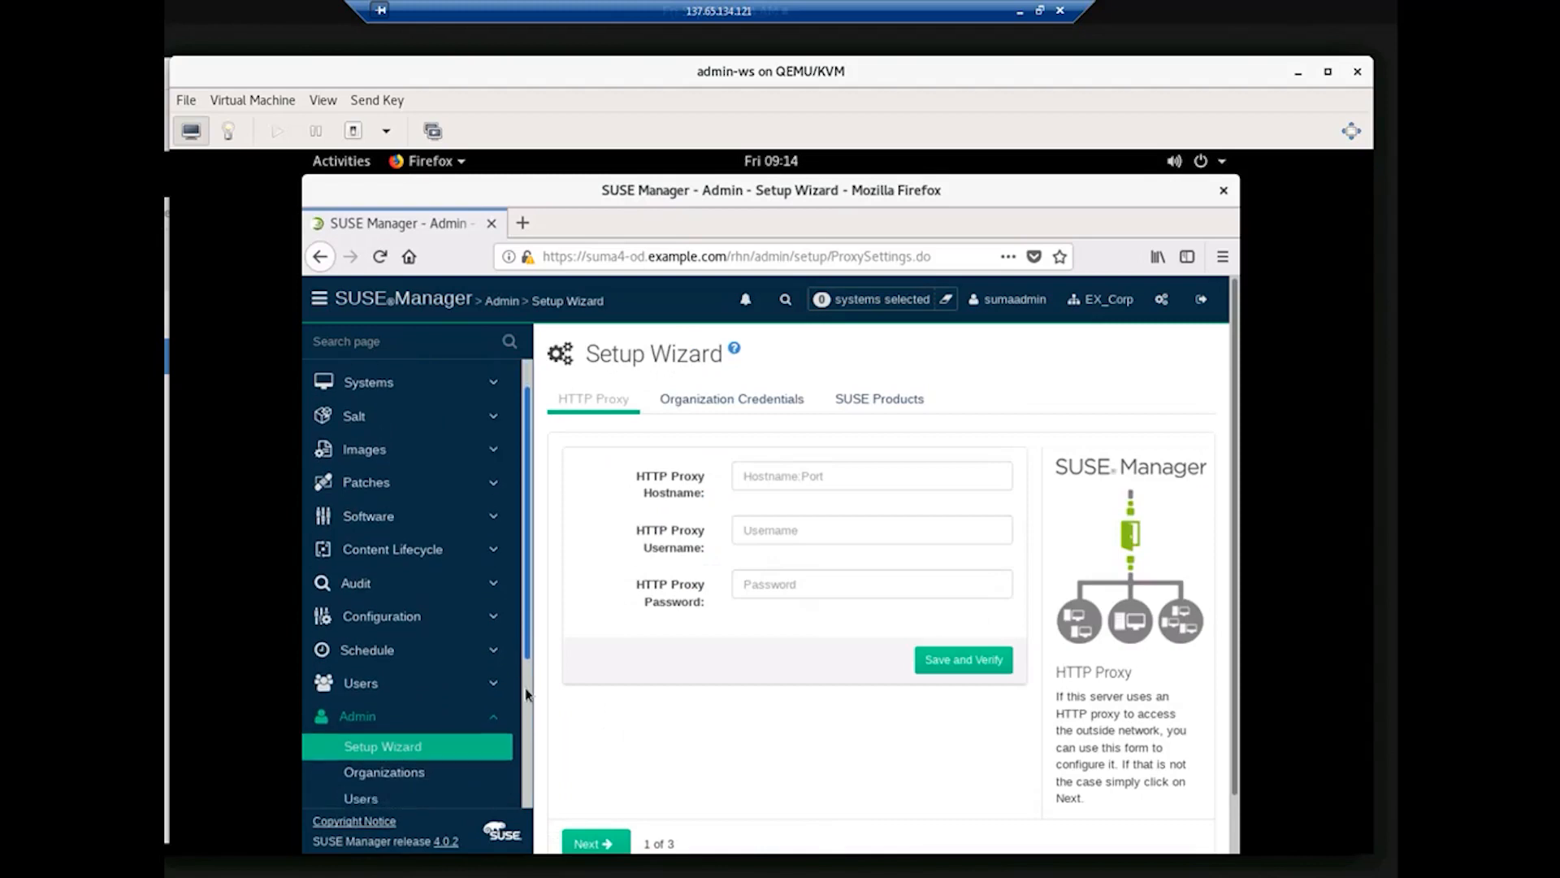
pyautogui.scroll(-4, 526, 694)
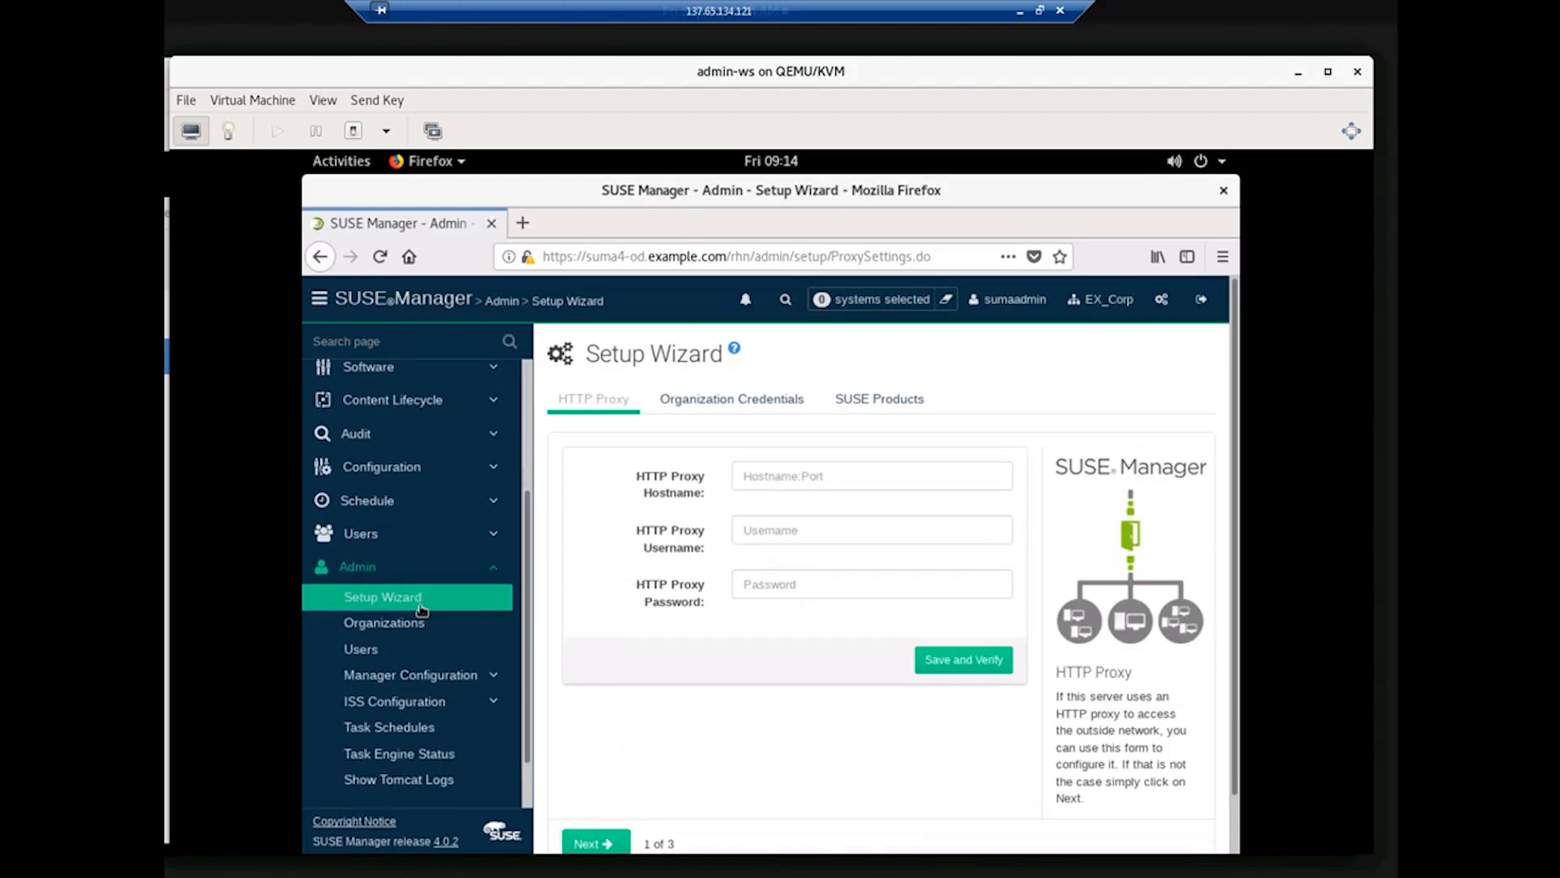
pyautogui.click(376, 599)
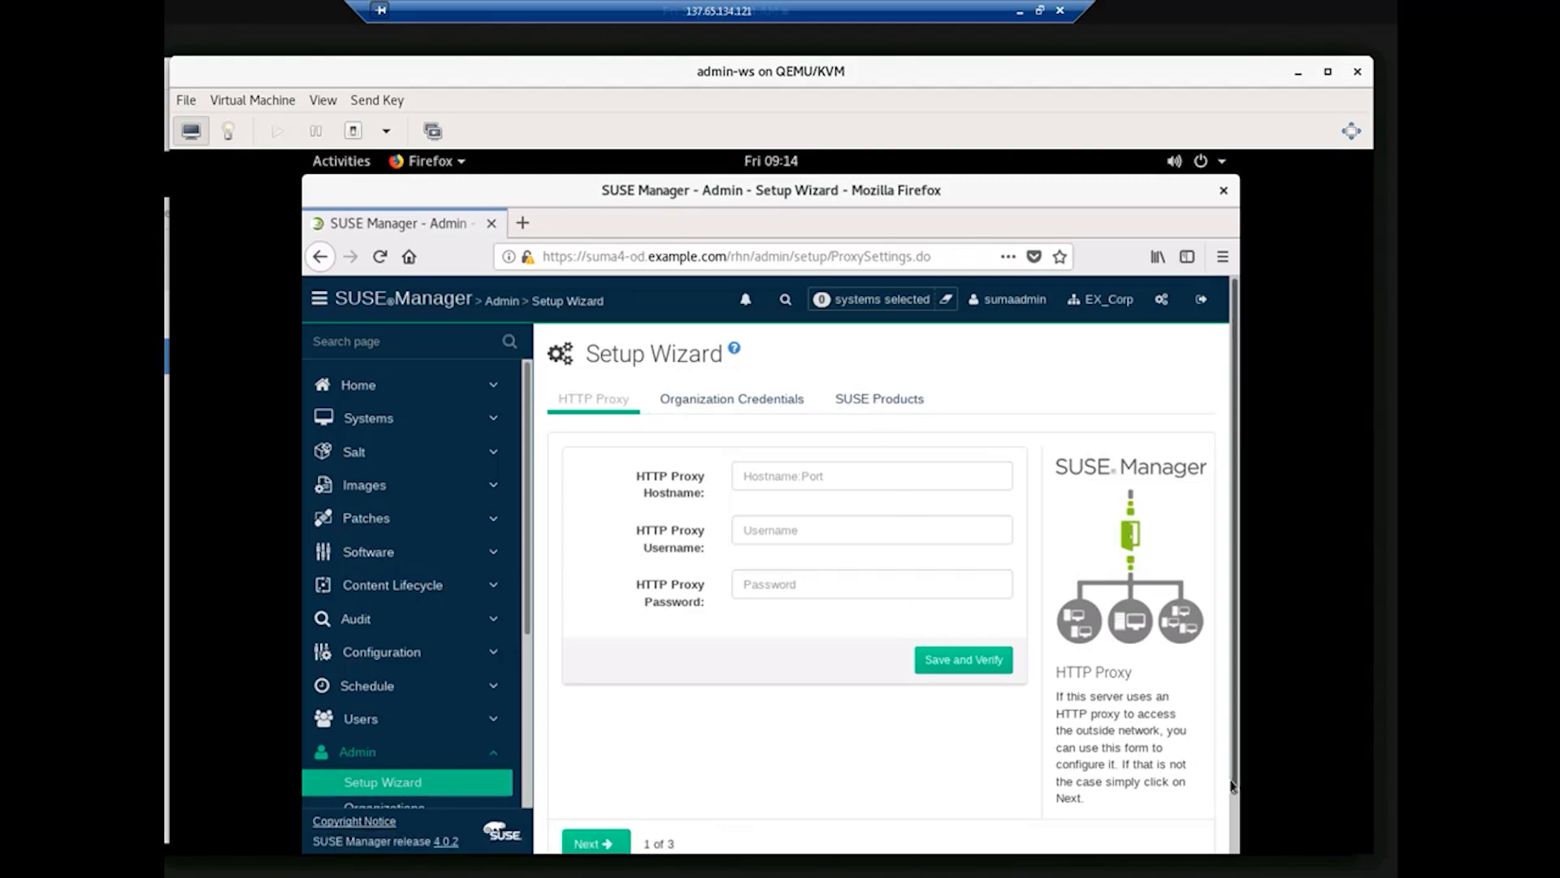
pyautogui.moveTo(1232, 785); pyautogui.dragTo(1235, 827)
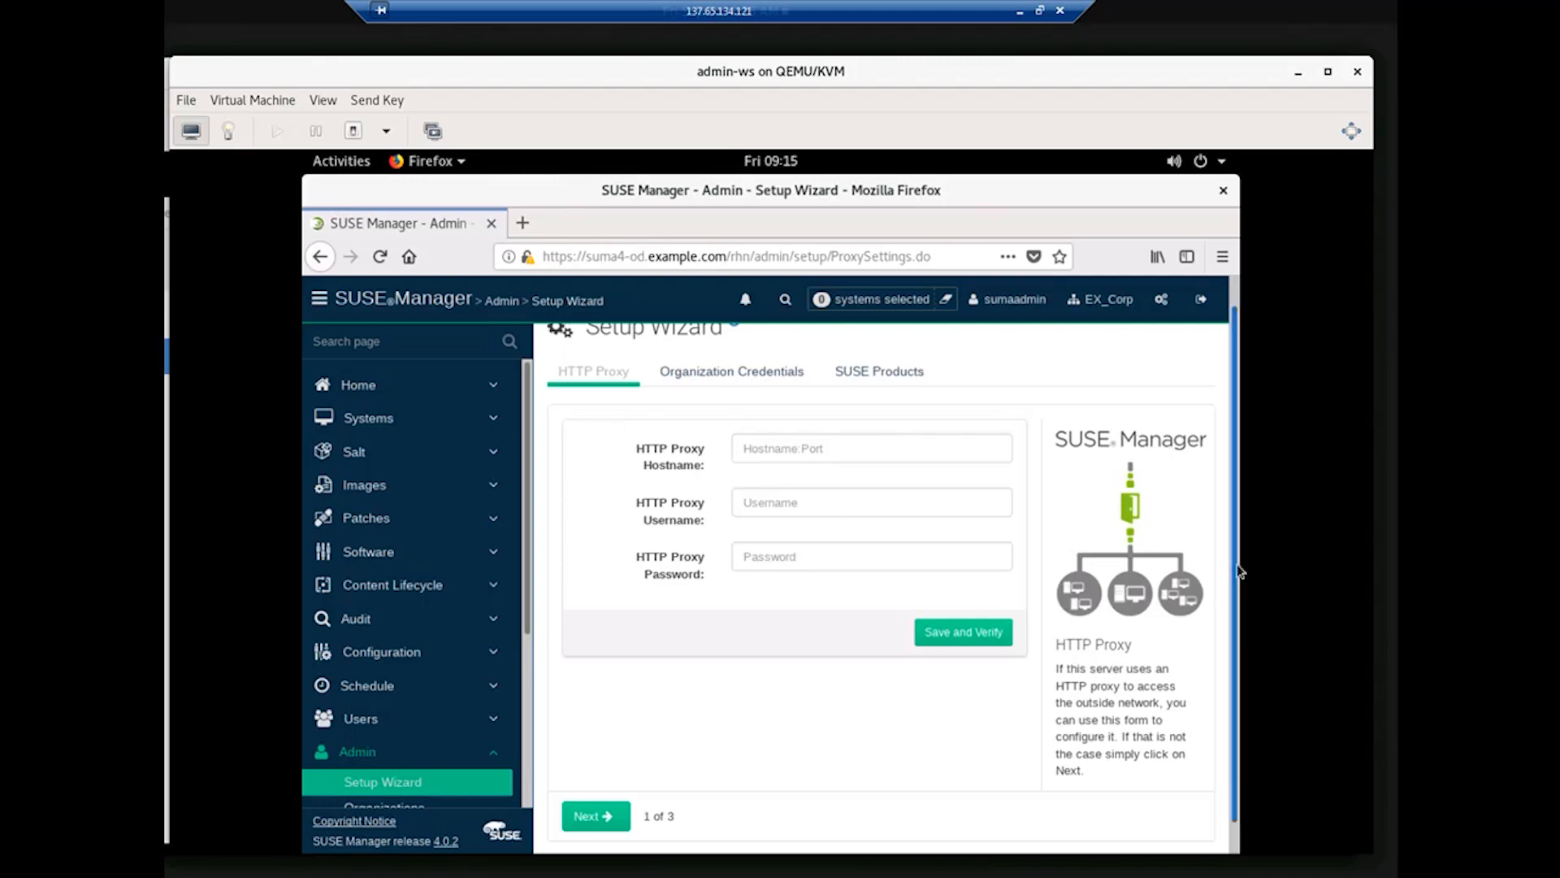
pyautogui.scroll(1, 609, 416)
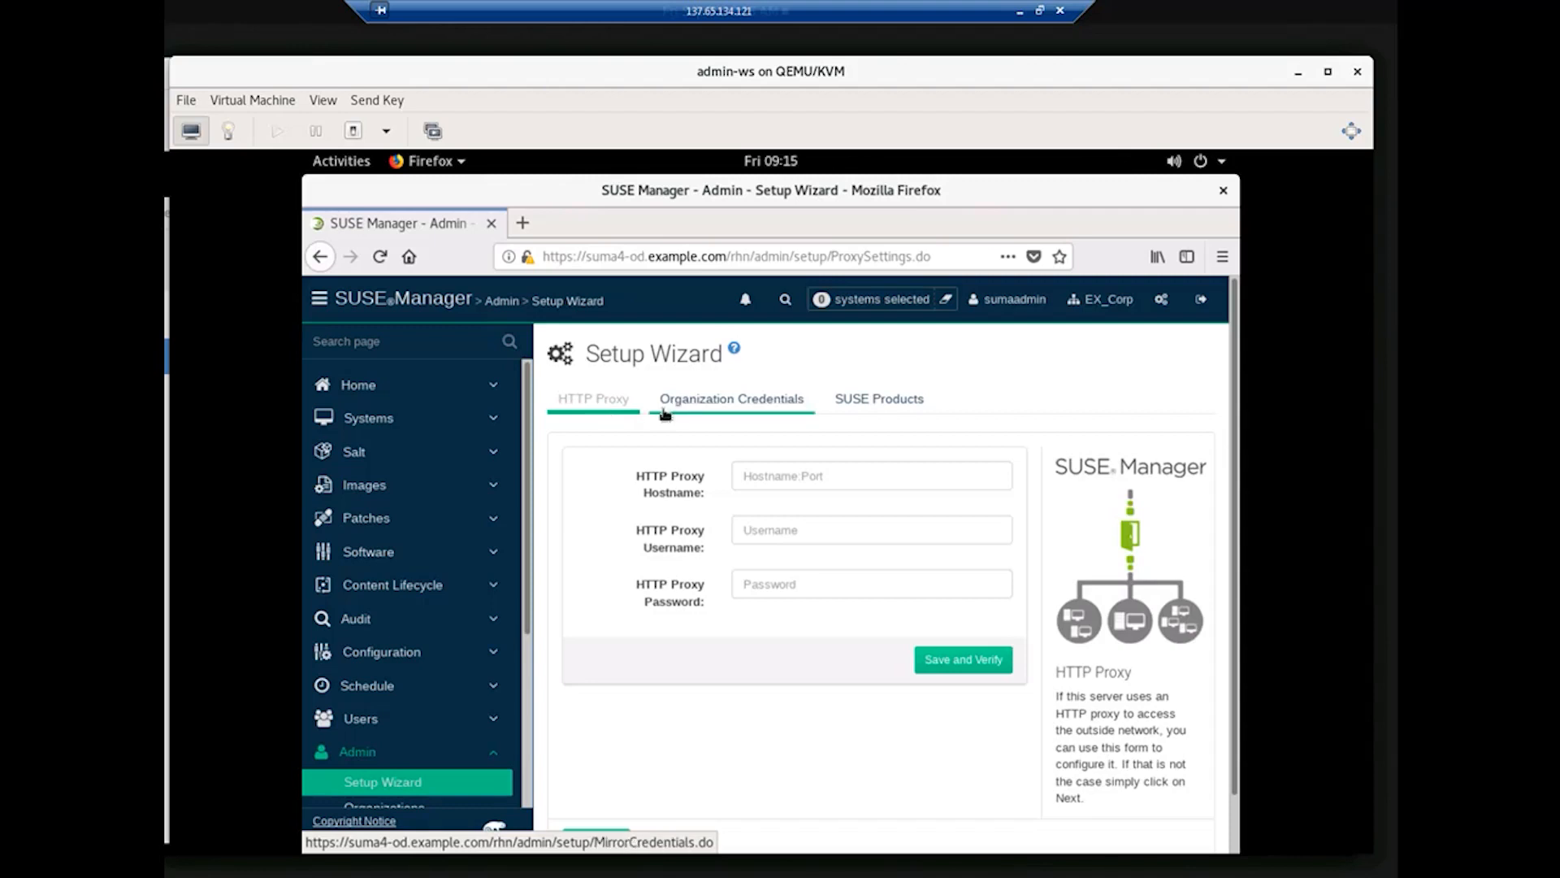
# Step: On Organization Credentials, add and save a new credential with the mirror username and password
pyautogui.click(713, 408)
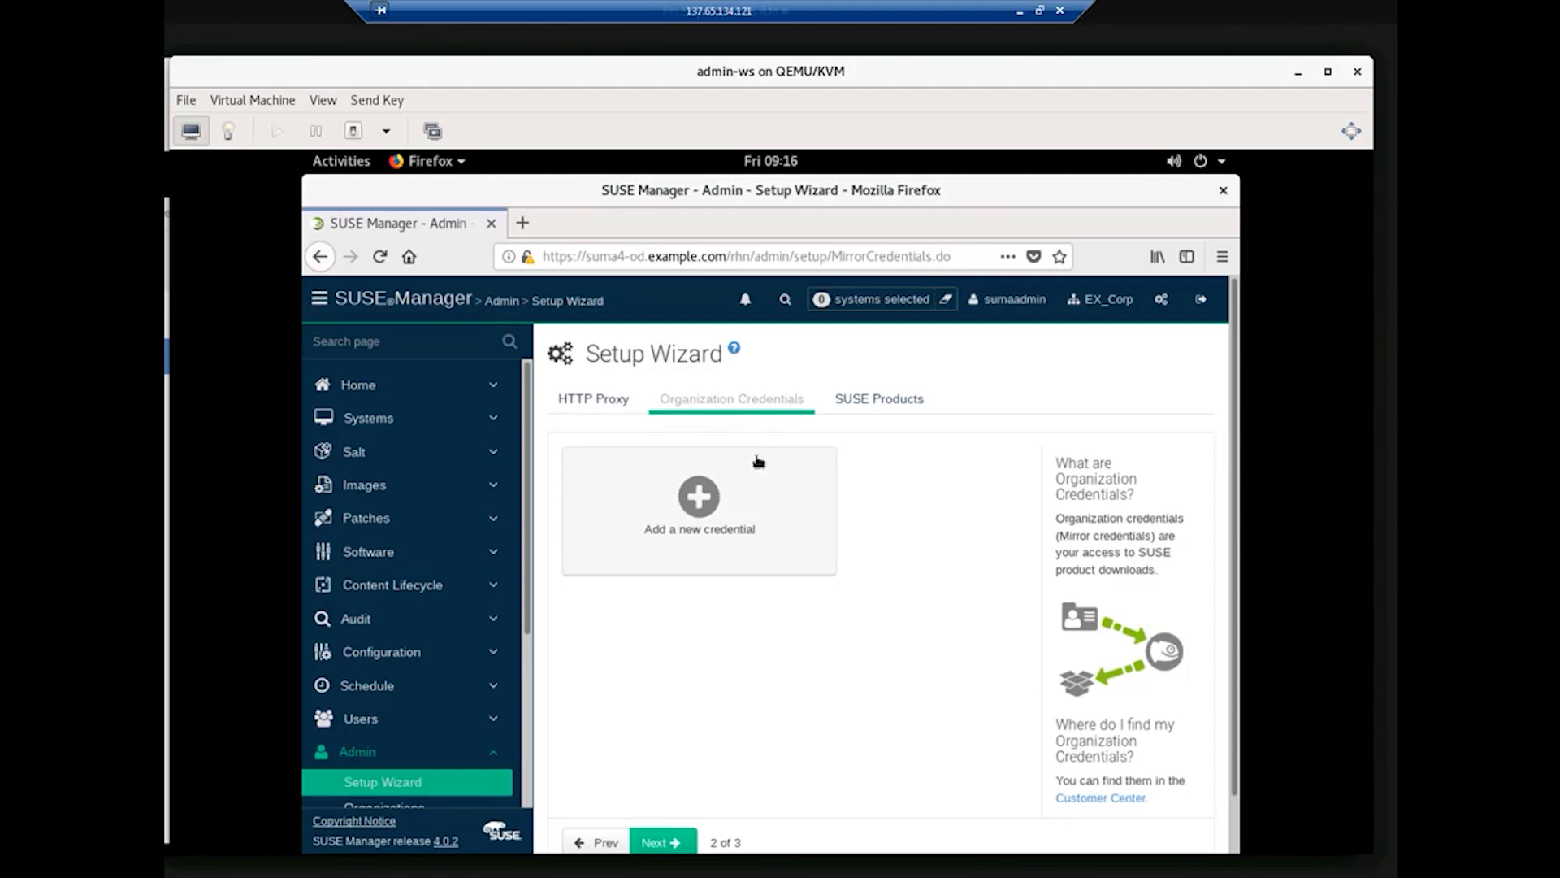
pyautogui.click(693, 504)
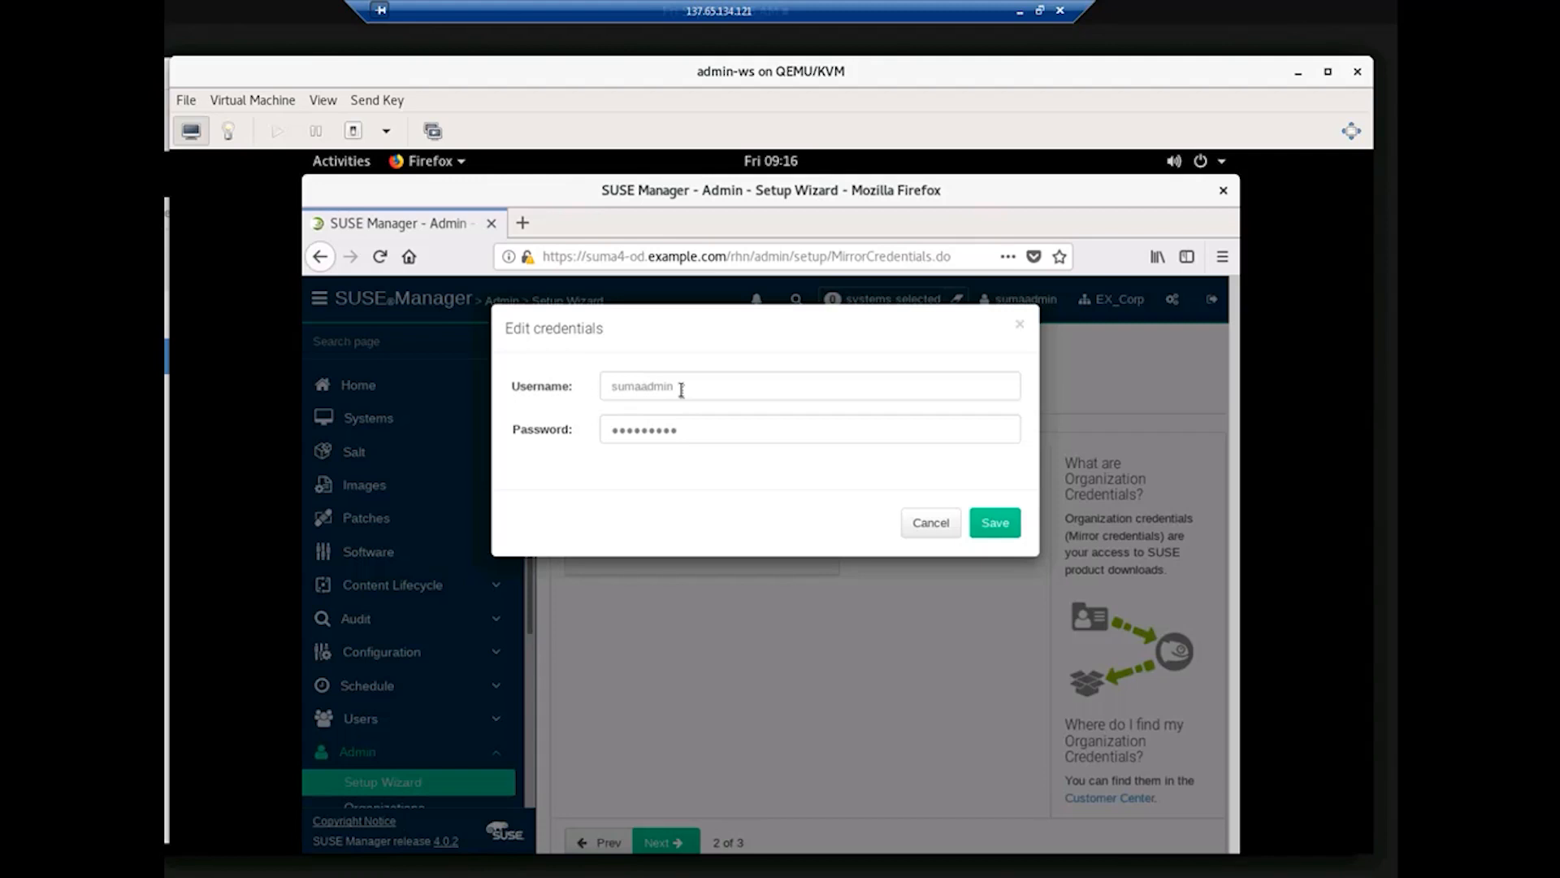
pyautogui.moveTo(681, 390); pyautogui.dragTo(595, 385)
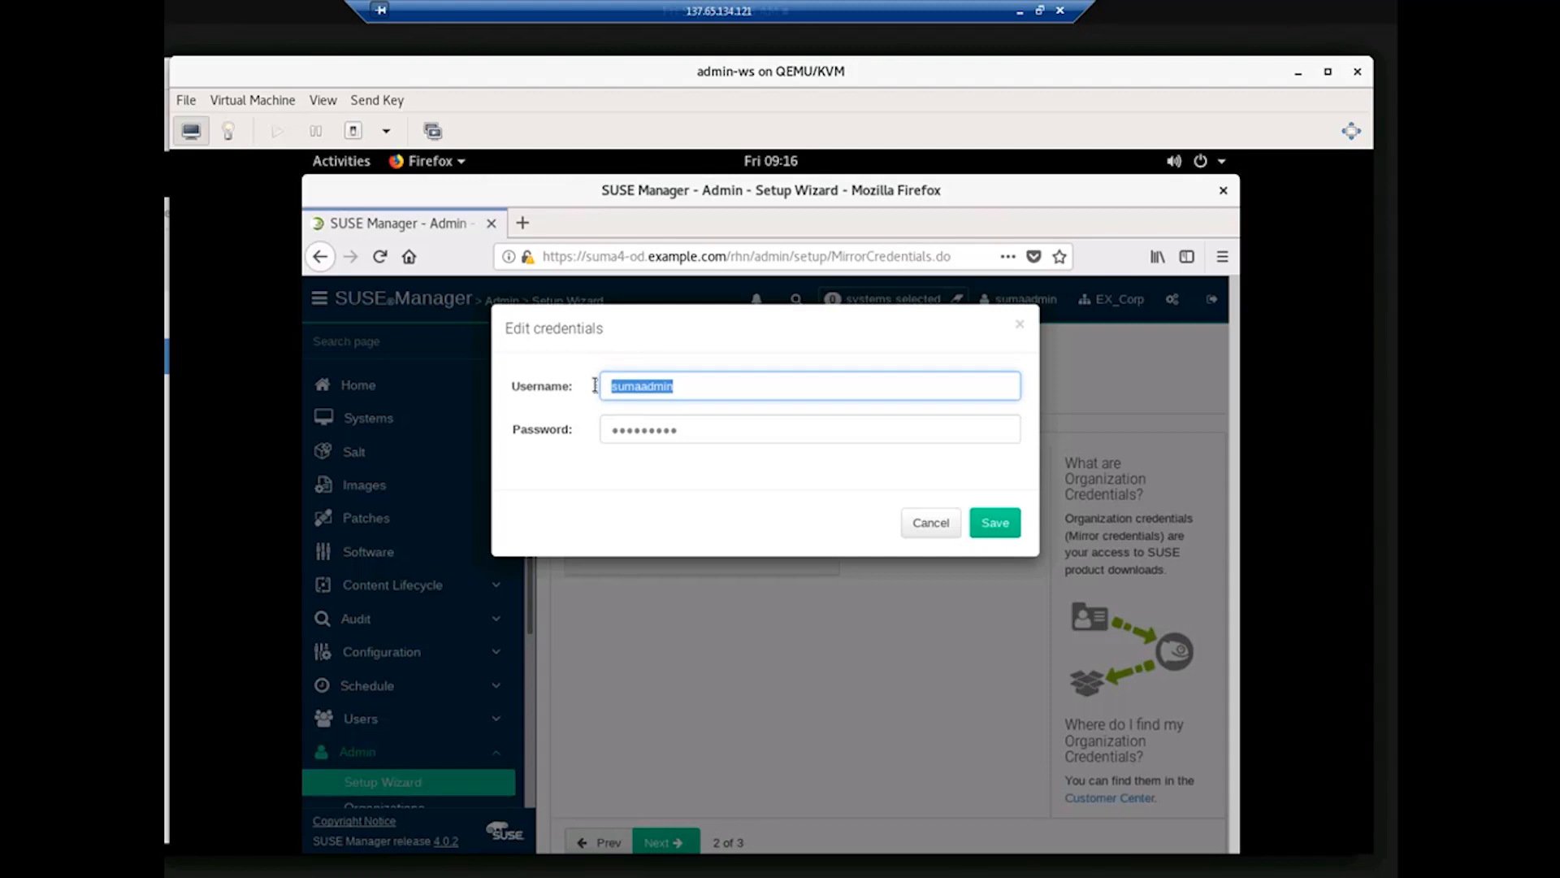
pyautogui.write('UC123804')
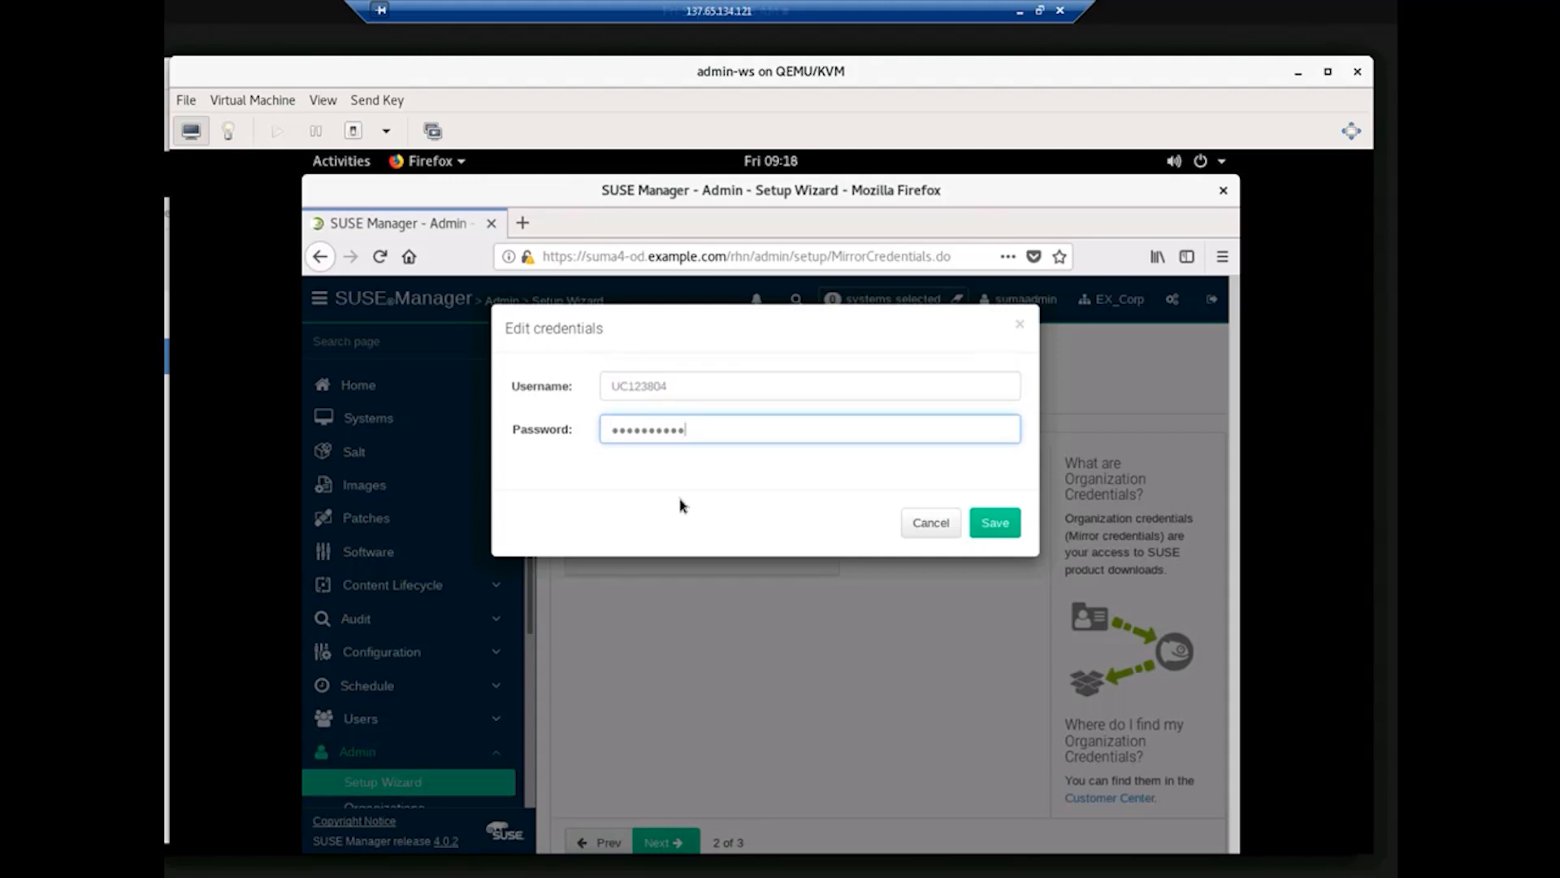
pyautogui.click(1004, 528)
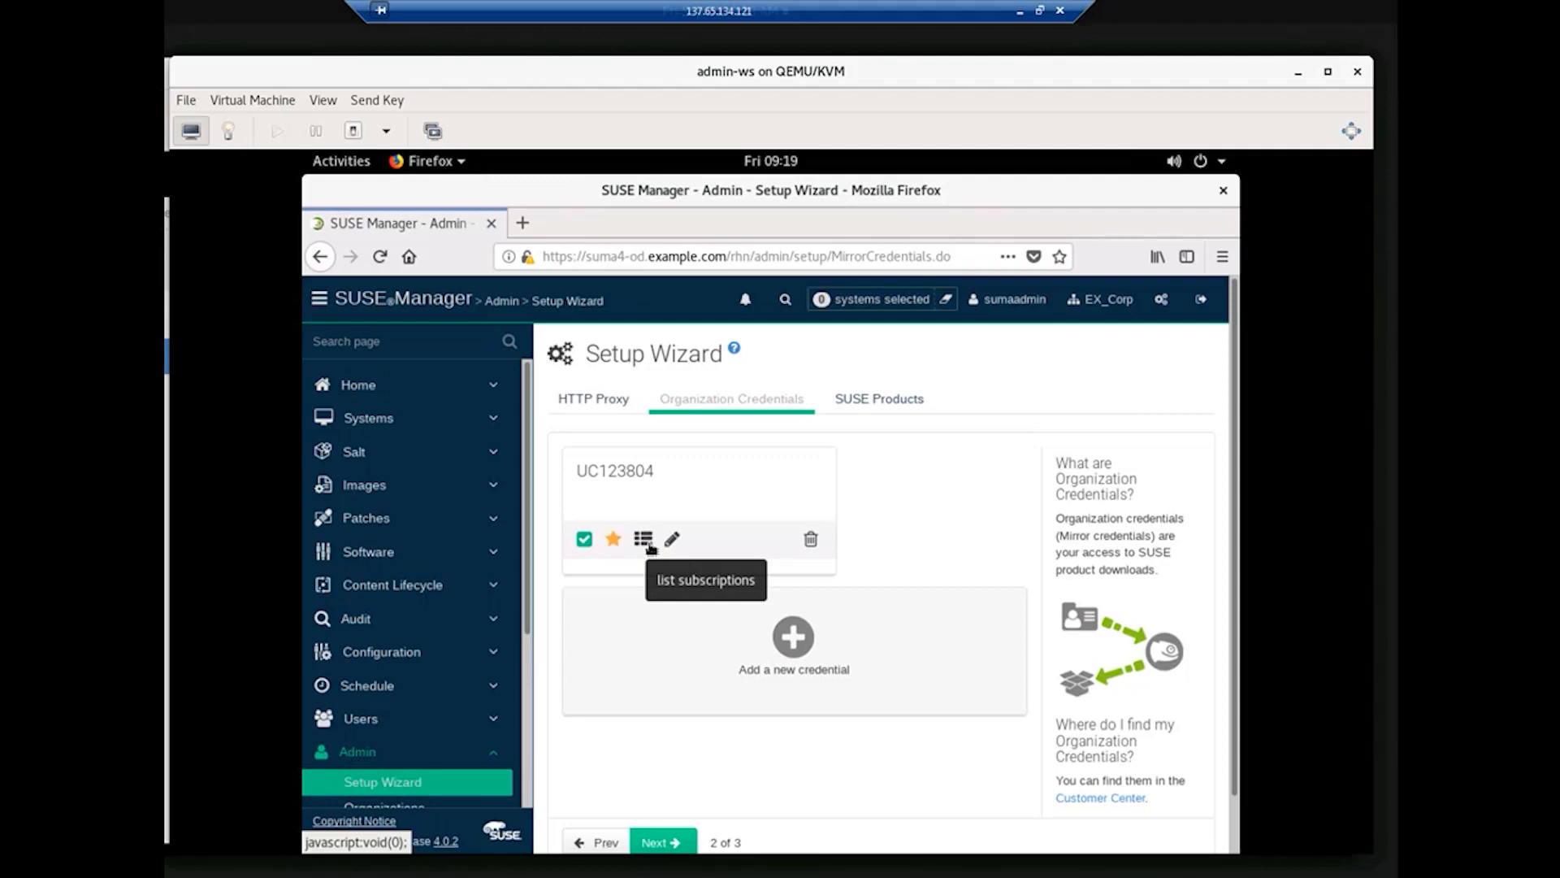
pyautogui.click(648, 545)
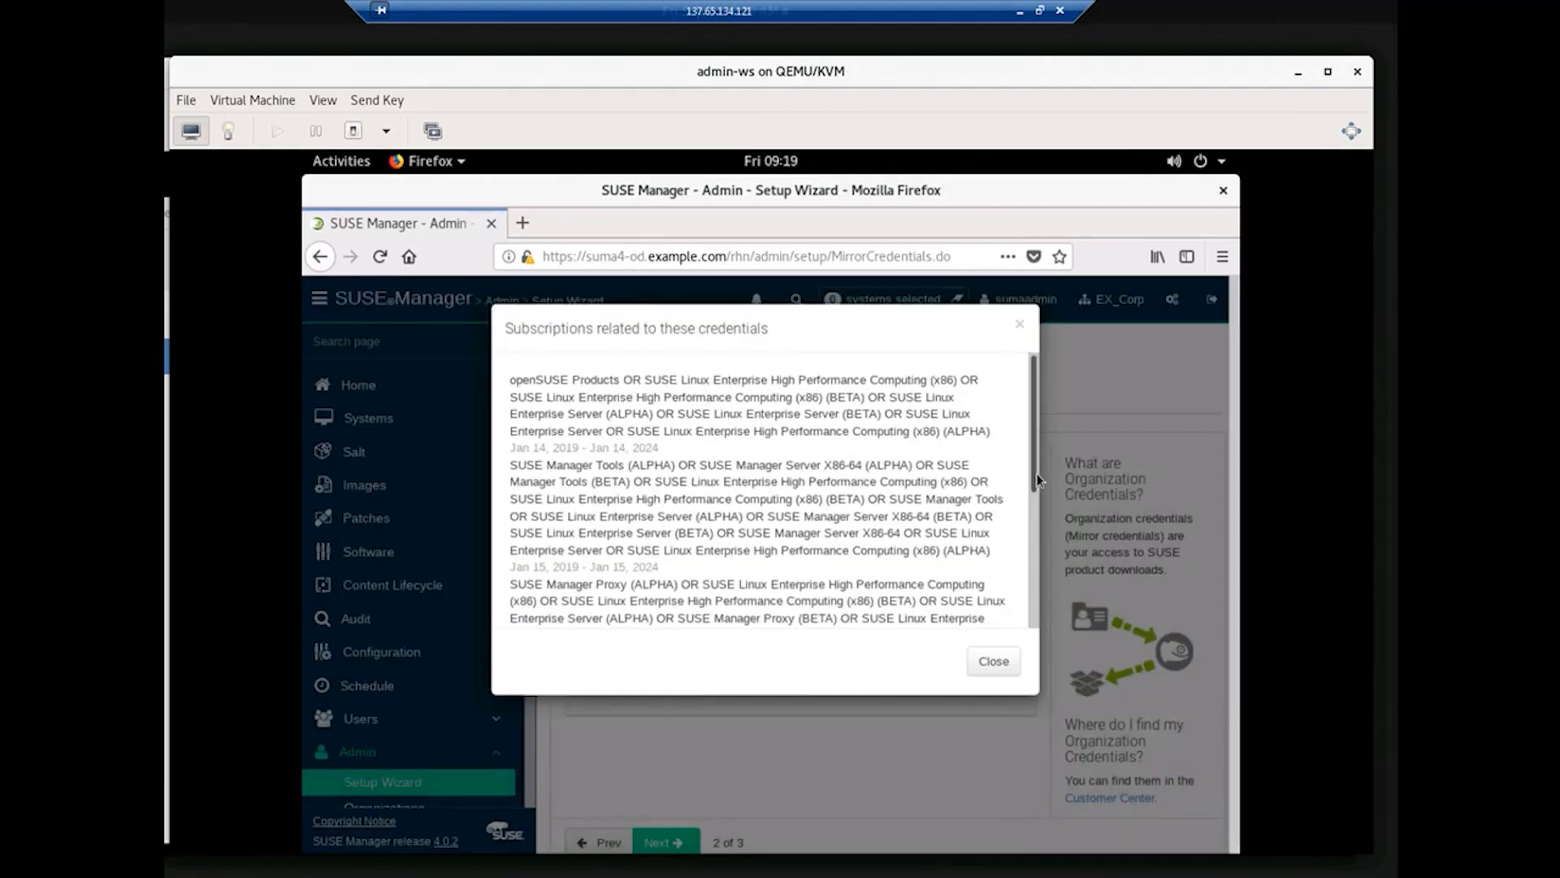
pyautogui.moveTo(1035, 480); pyautogui.dragTo(1028, 375)
pyautogui.scroll(-5, 1031, 583)
pyautogui.click(994, 660)
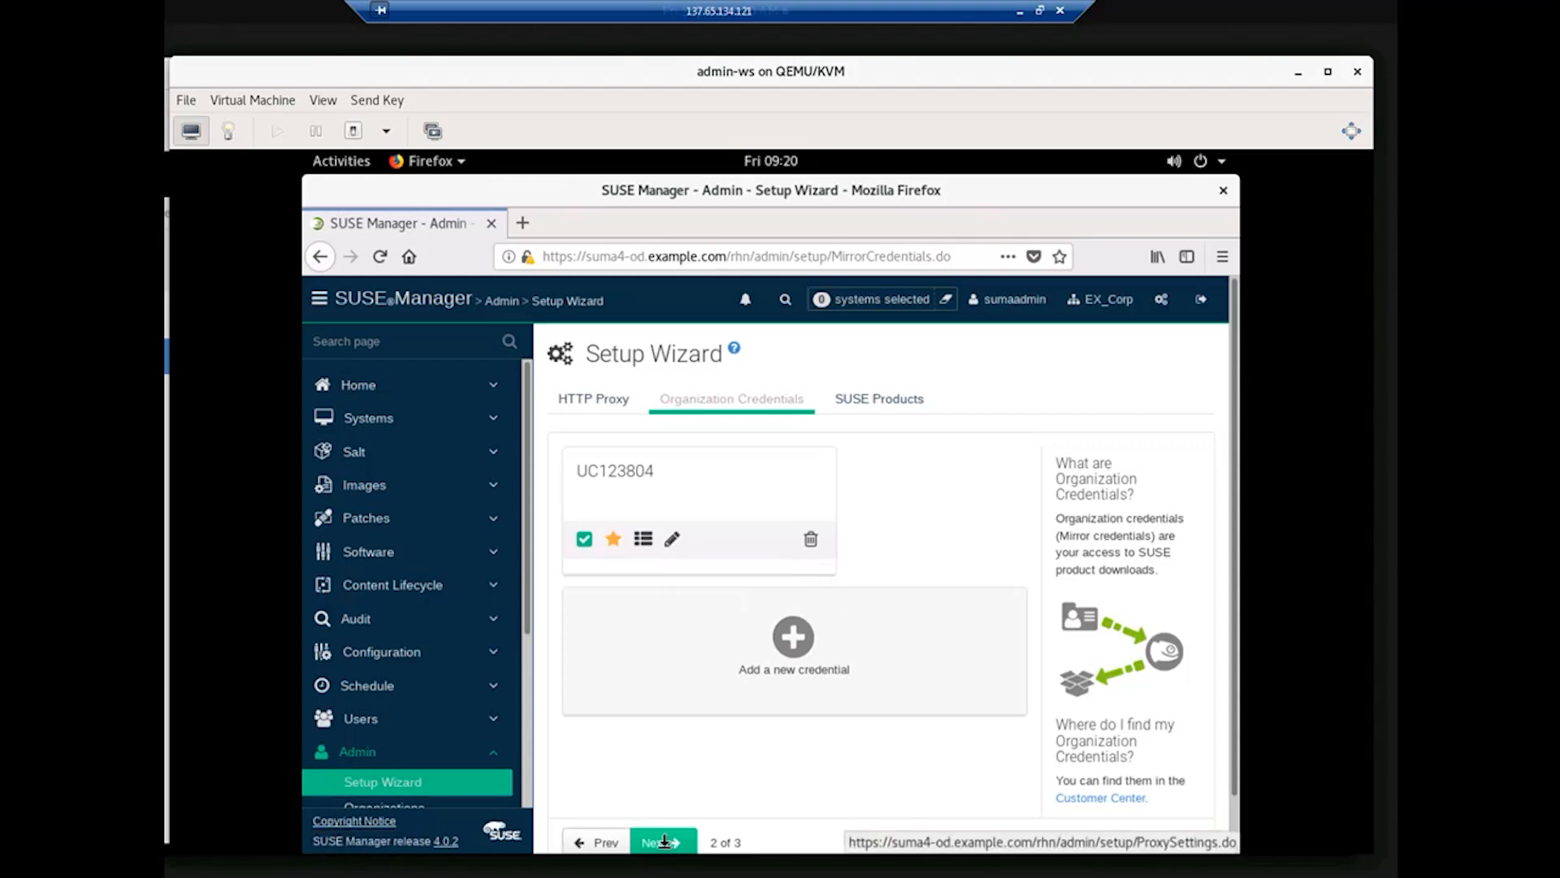
# Step: Open the SUSE Products step and page through the product list to page 3
pyautogui.click(866, 407)
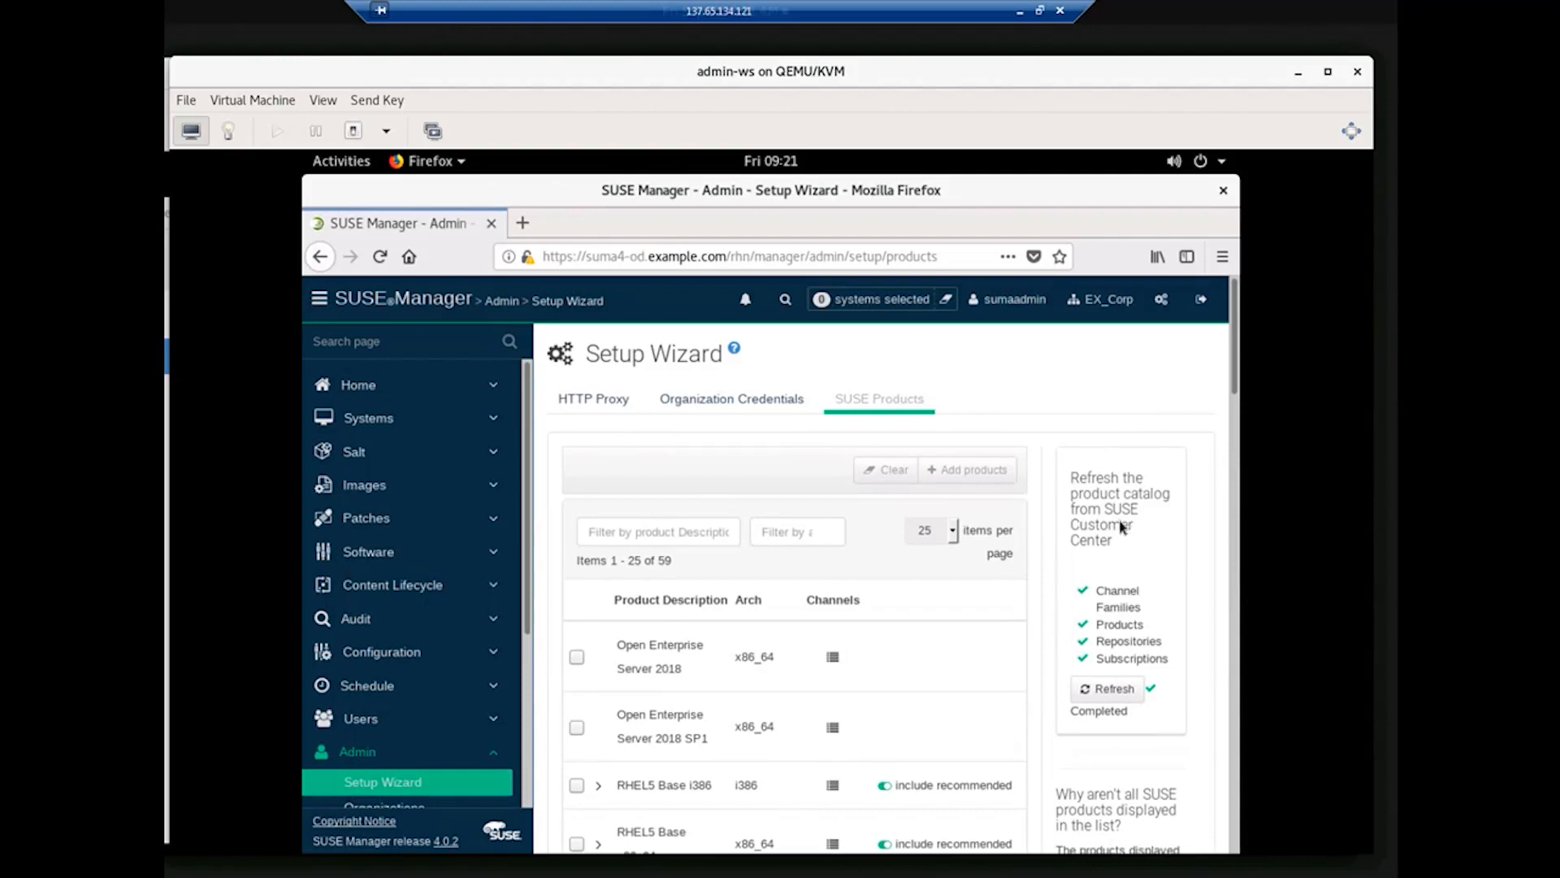
pyautogui.scroll(-3, 1233, 406)
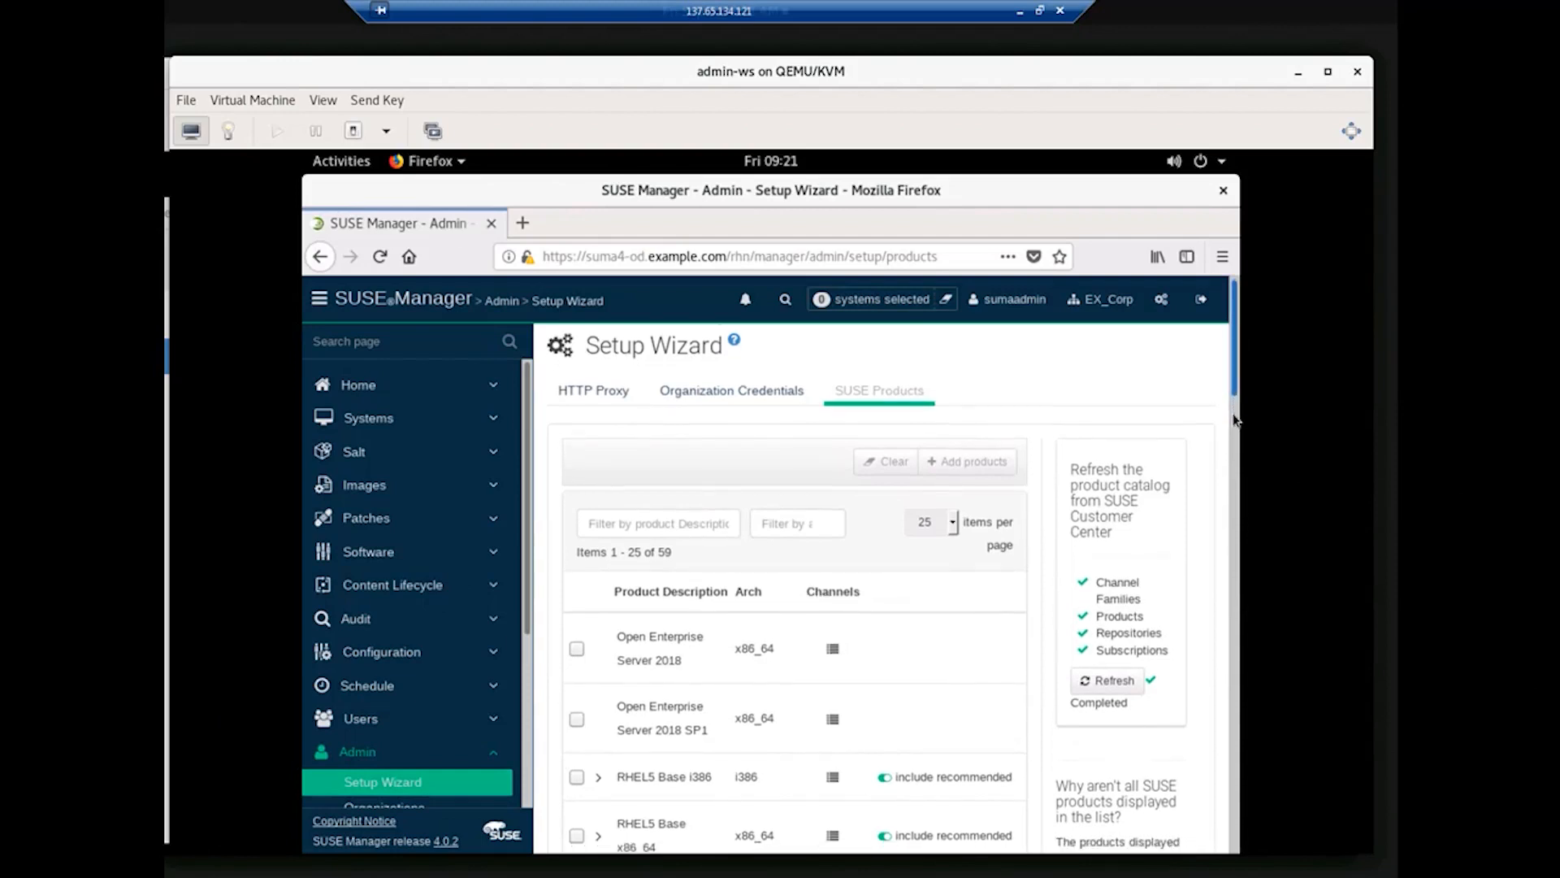
pyautogui.scroll(-5, 1233, 479)
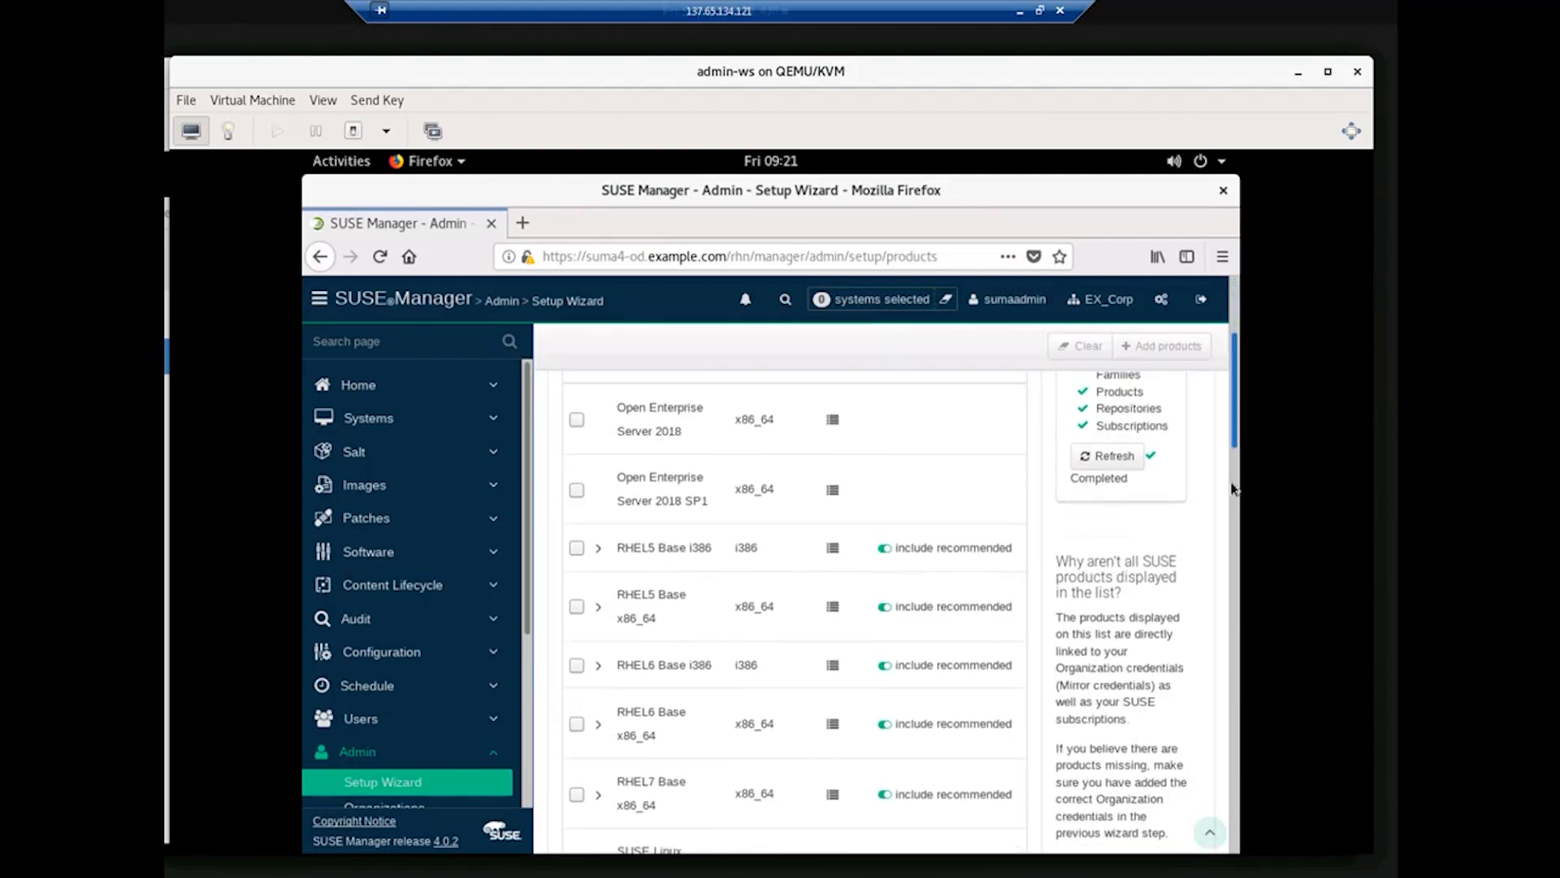
pyautogui.moveTo(1233, 512); pyautogui.dragTo(815, 752)
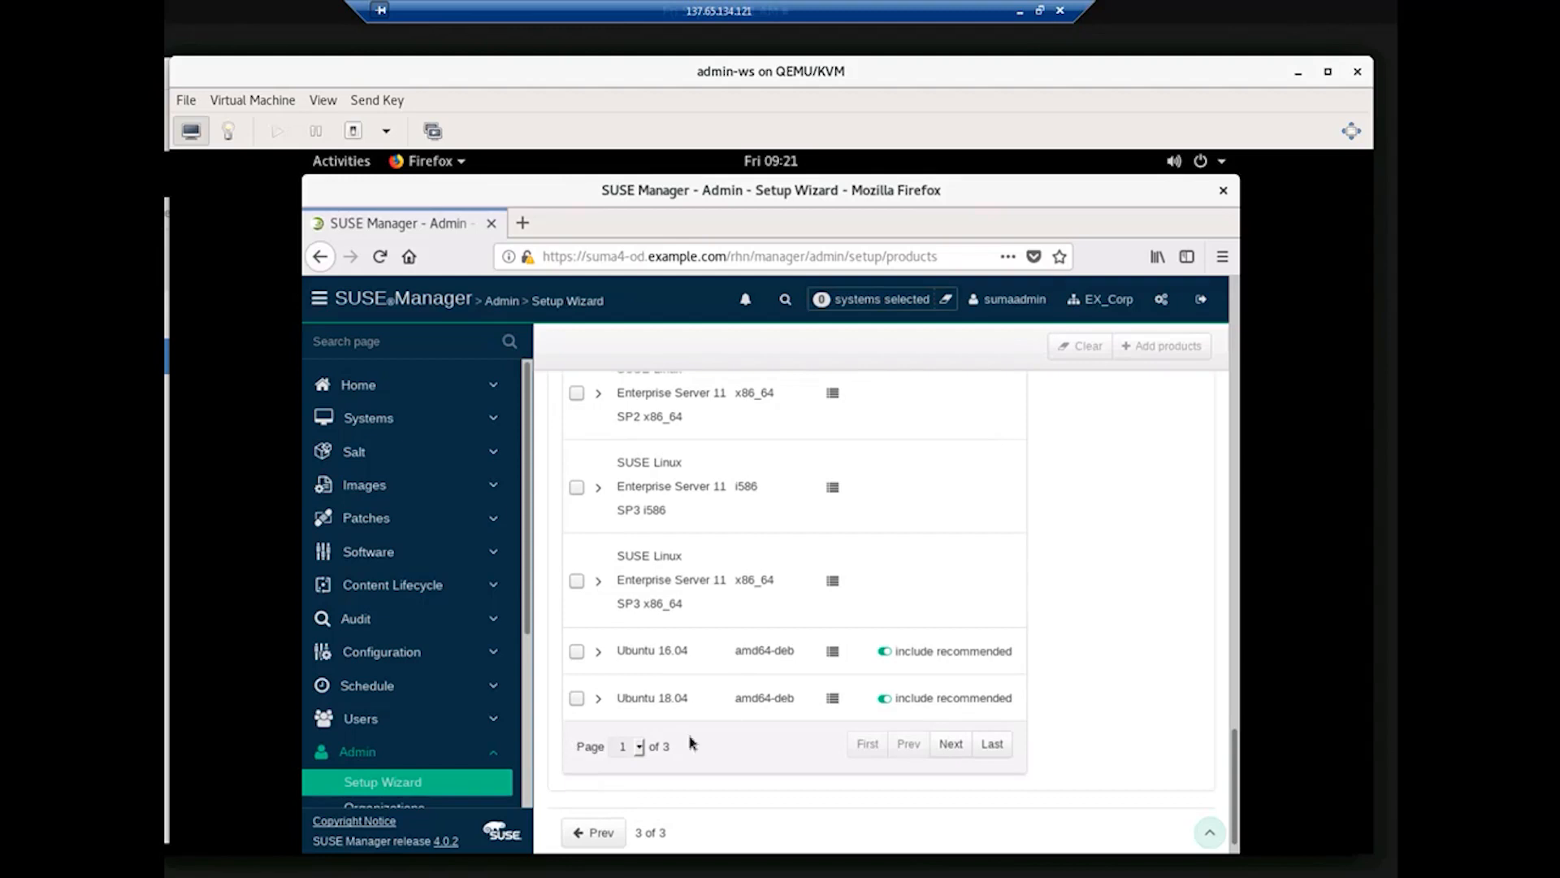
pyautogui.click(949, 744)
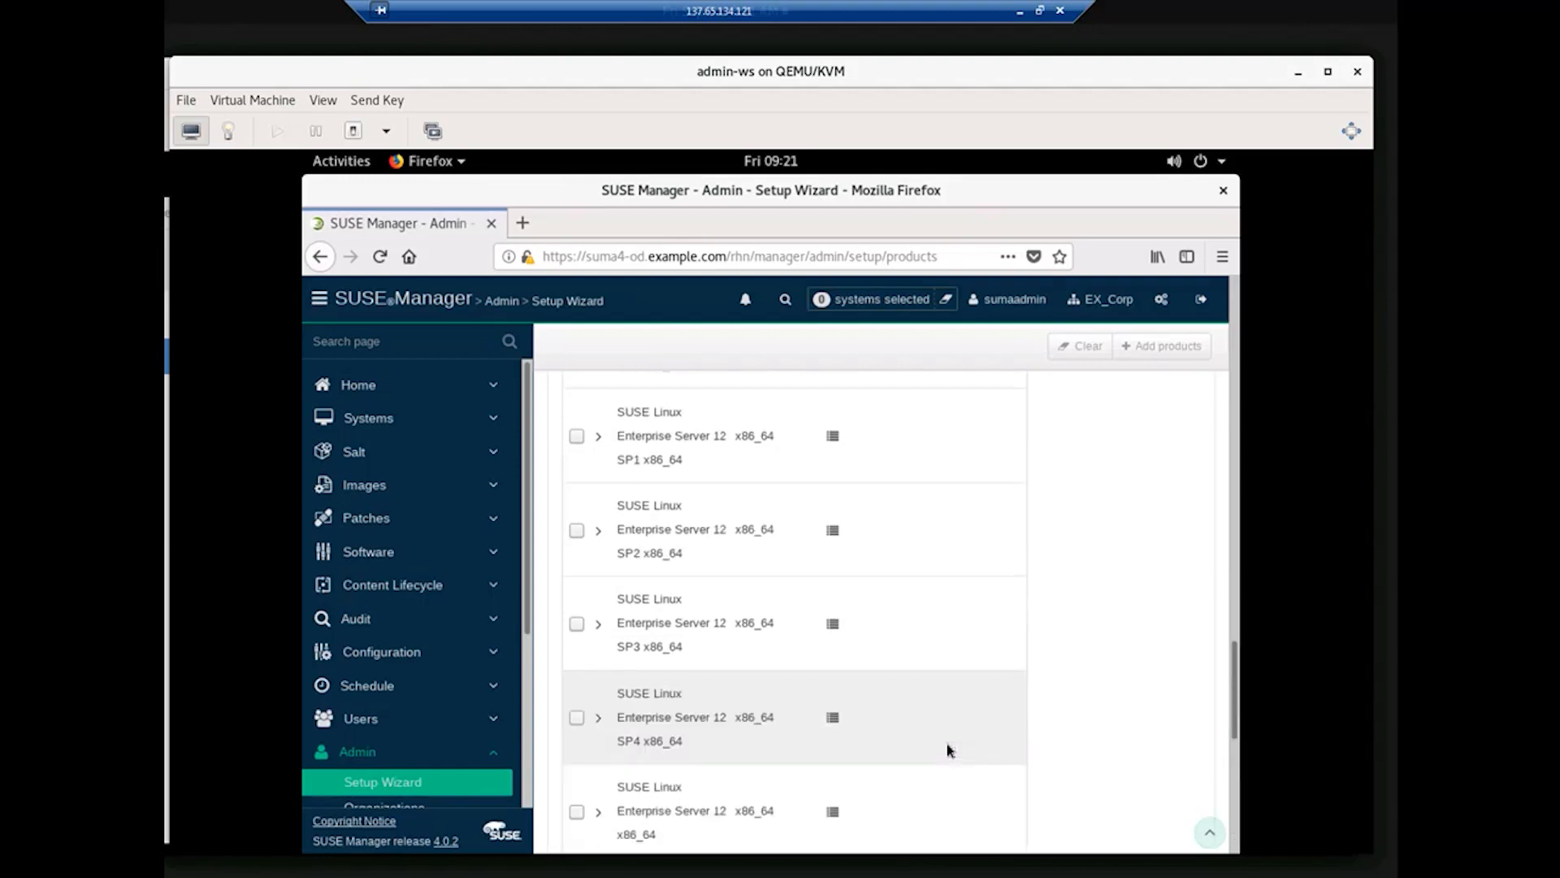
pyautogui.moveTo(1234, 711); pyautogui.dragTo(1235, 849)
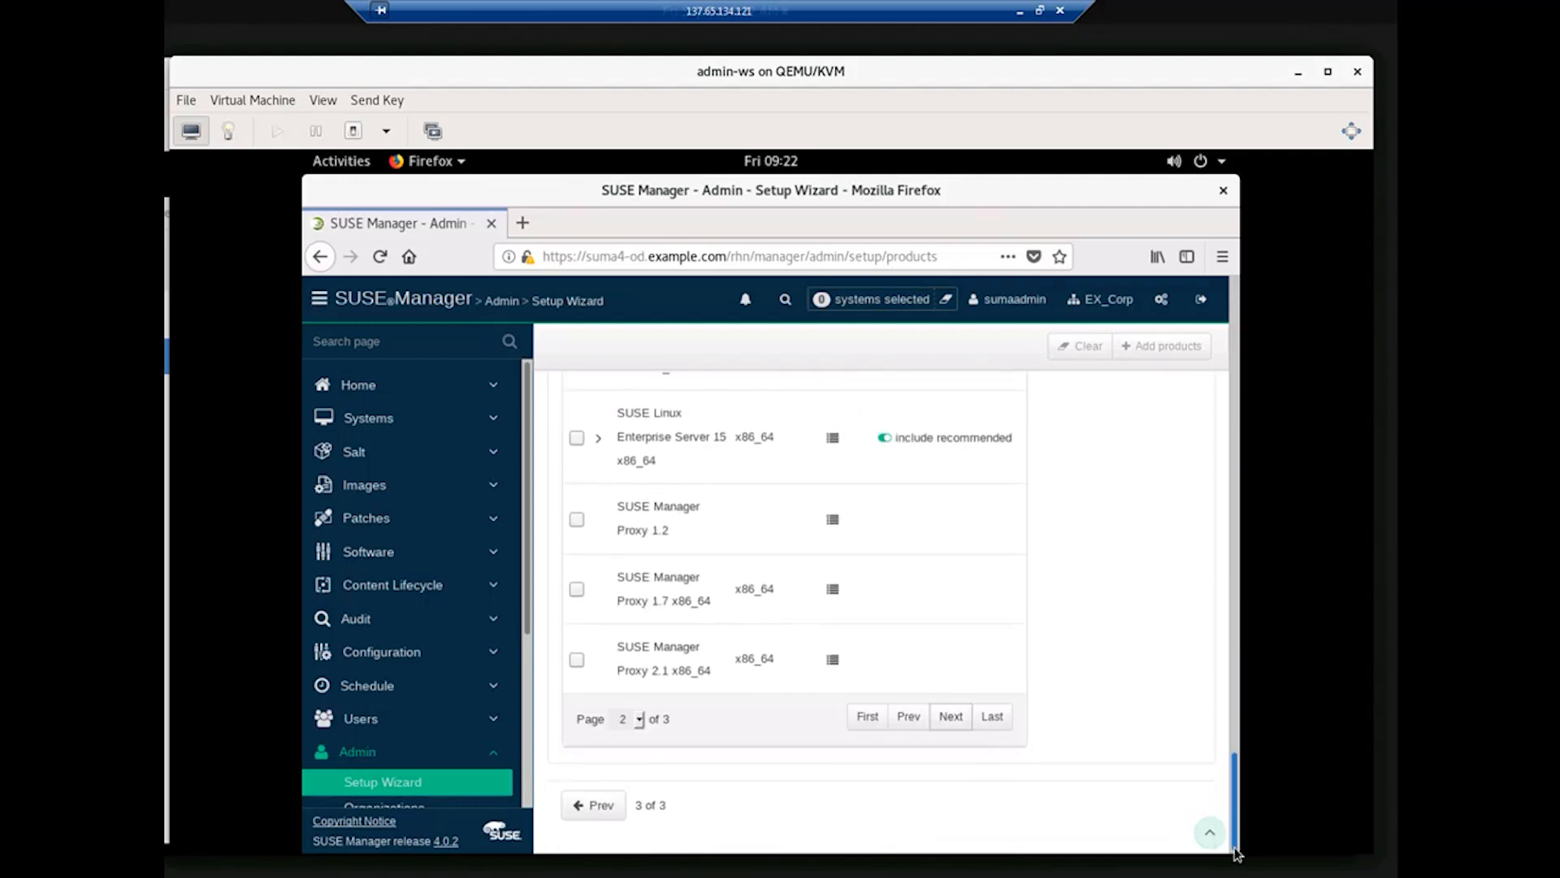
pyautogui.click(951, 717)
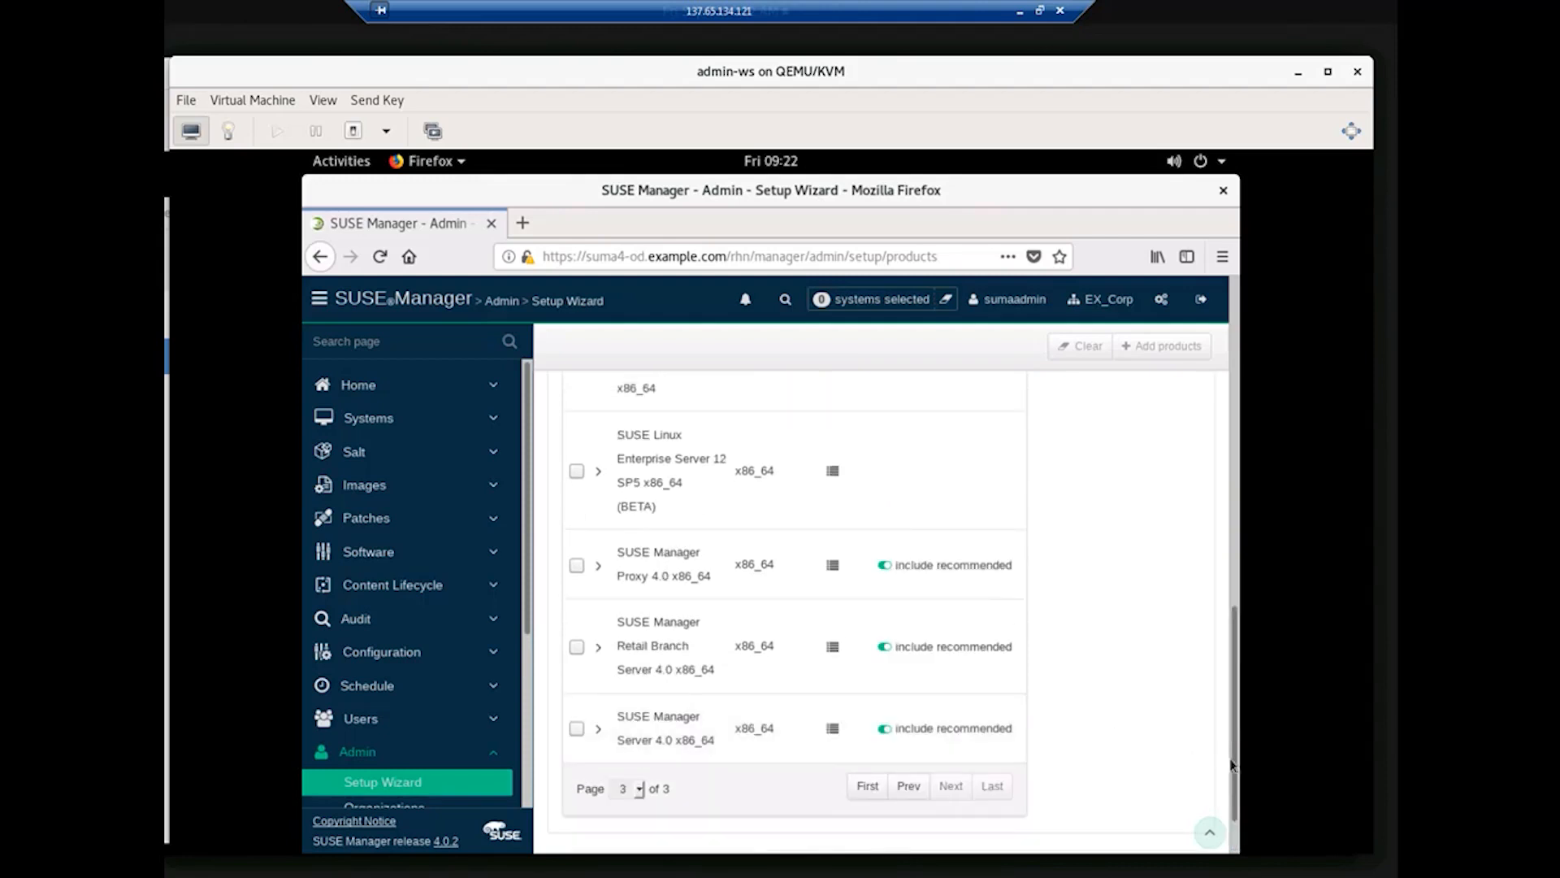
pyautogui.moveTo(1233, 768); pyautogui.dragTo(1234, 709)
pyautogui.moveTo(1232, 691); pyautogui.dragTo(1232, 376)
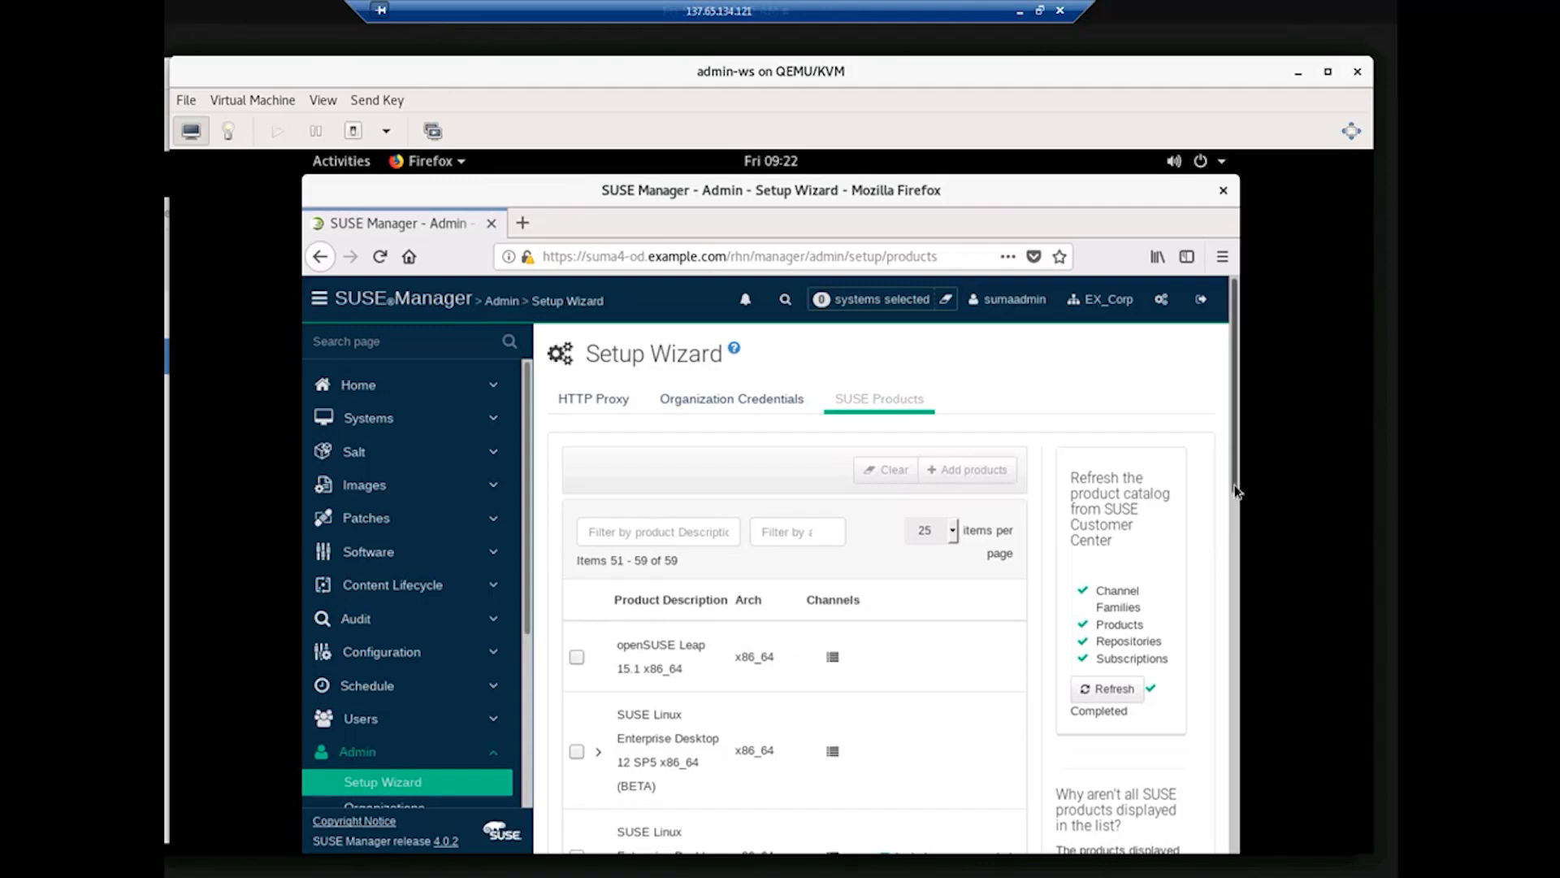
# Step: Return to page 2 of the products and scroll down to the SLES 12 entries
pyautogui.moveTo(1235, 488); pyautogui.dragTo(803, 807)
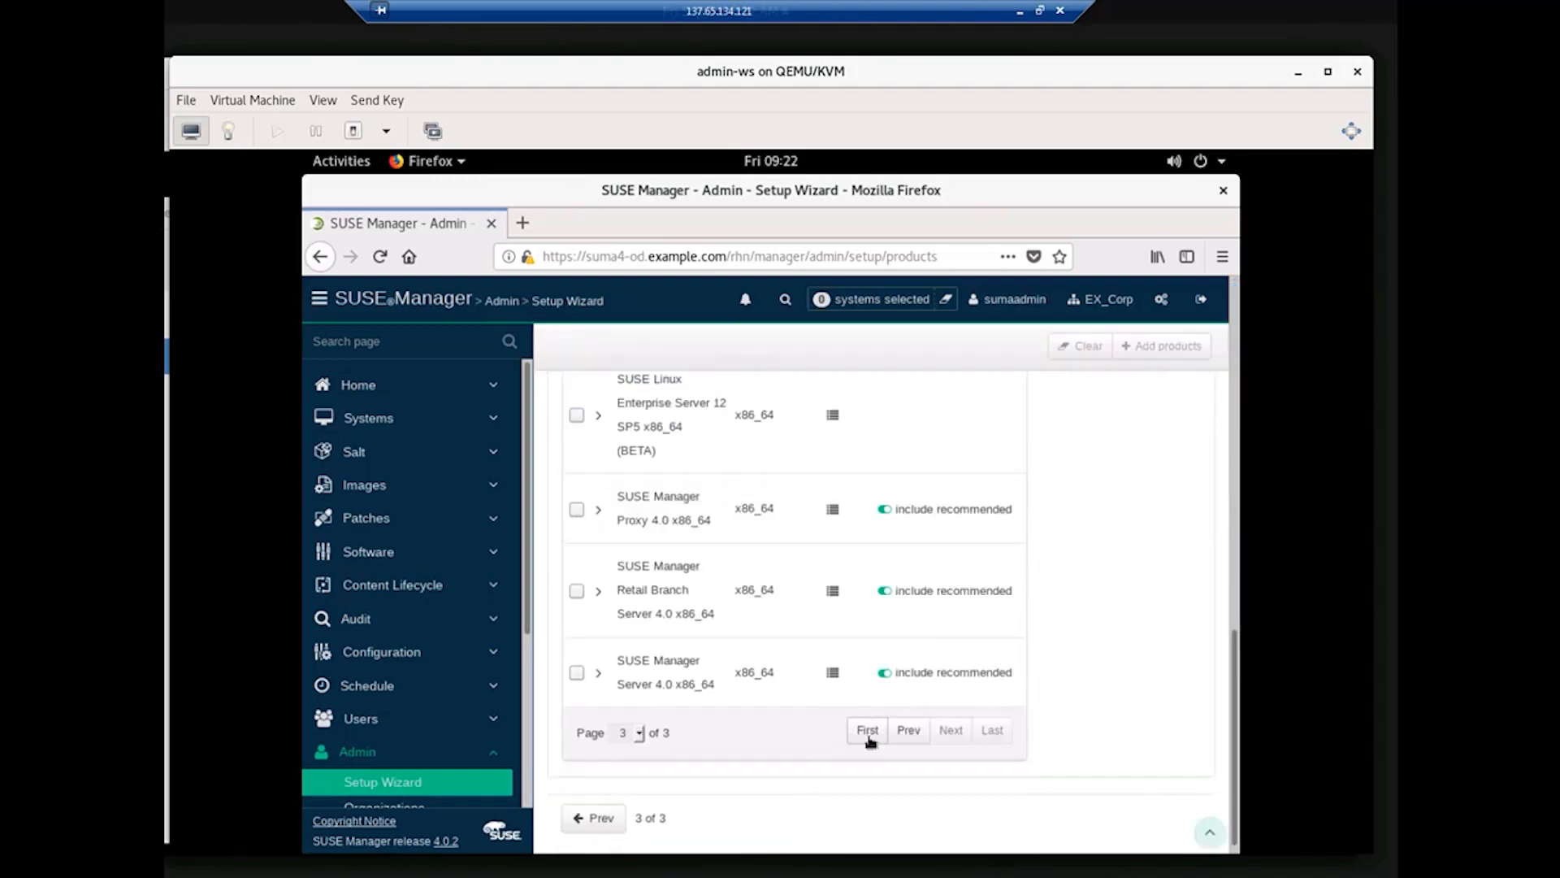
pyautogui.click(908, 731)
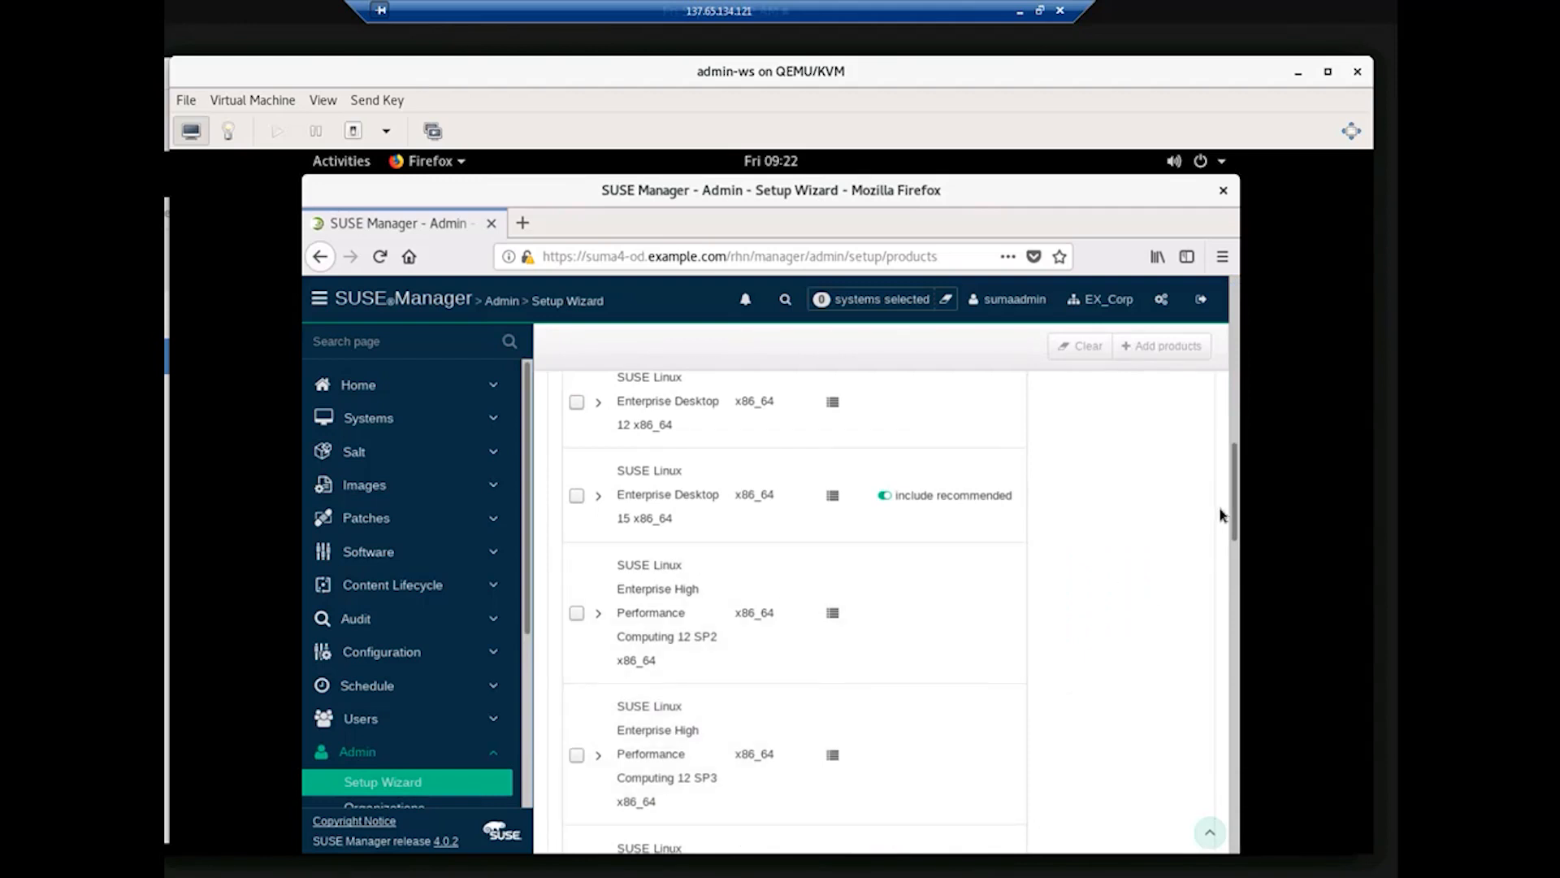
pyautogui.moveTo(1234, 529); pyautogui.dragTo(1230, 645)
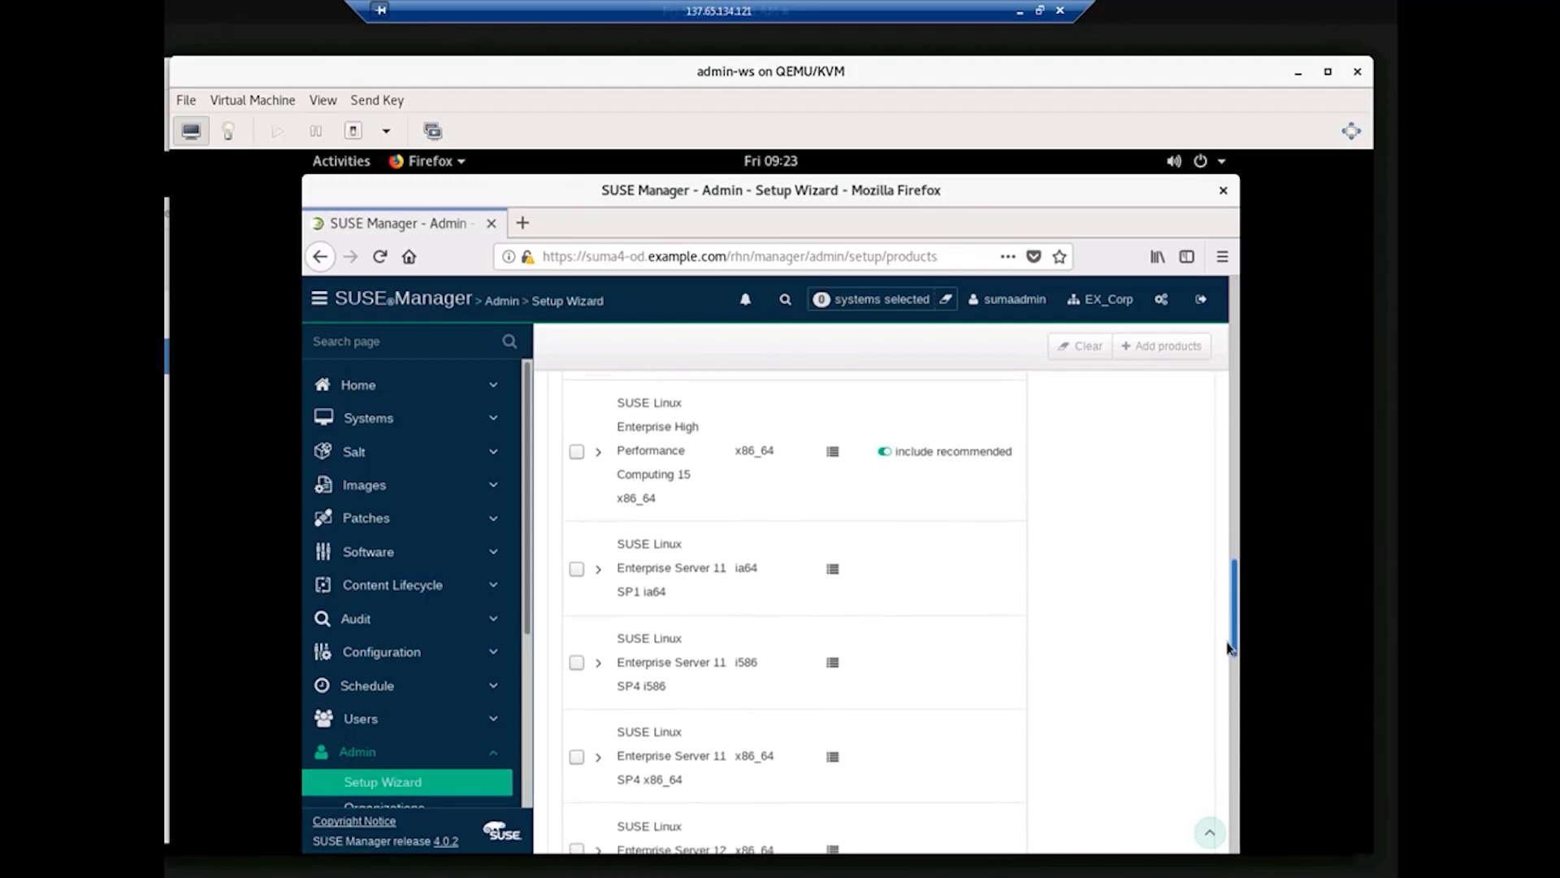
pyautogui.moveTo(1230, 648); pyautogui.dragTo(1219, 736)
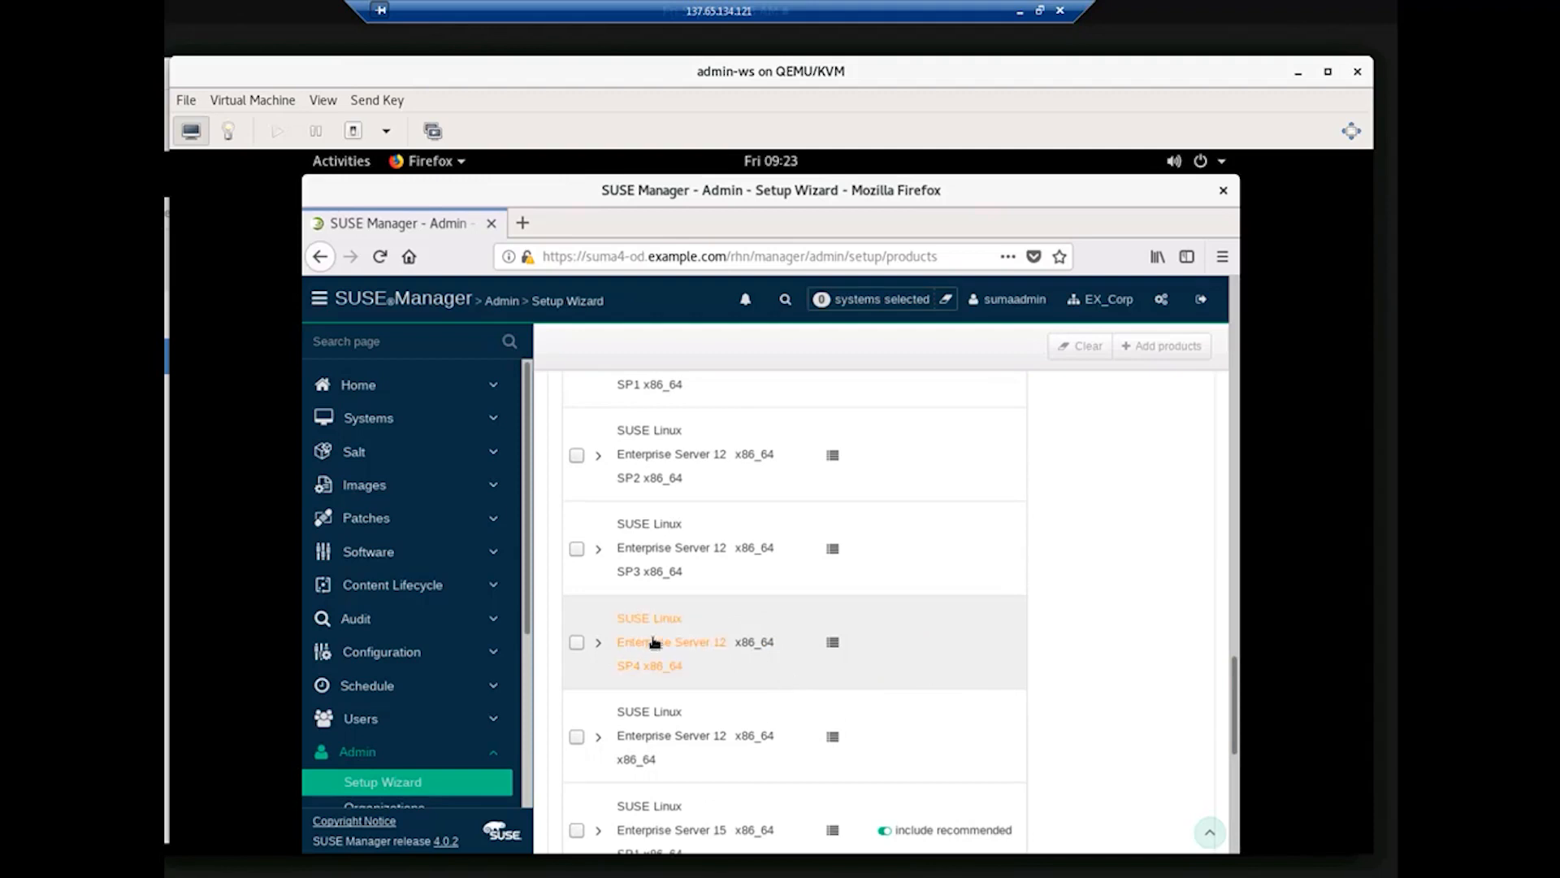
# Step: Expand SLES 12 SP4 x86_64, tick it for adding, and scroll through its child modules
pyautogui.click(598, 644)
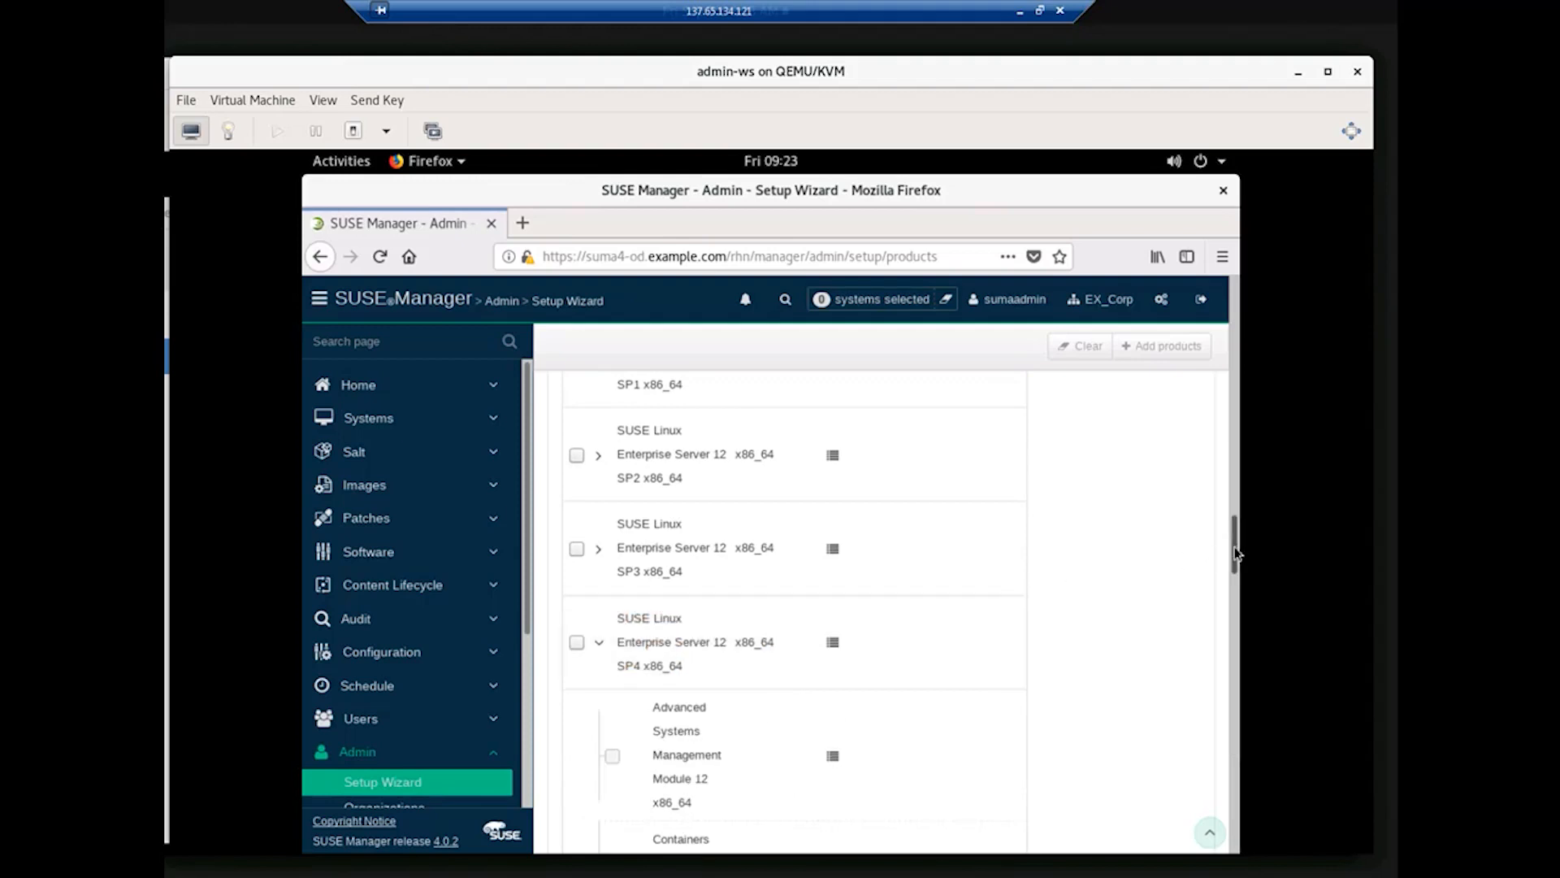
pyautogui.moveTo(1234, 553)
pyautogui.mouseDown()
pyautogui.moveTo(1226, 686)
pyautogui.moveTo(1227, 537)
pyautogui.mouseUp()
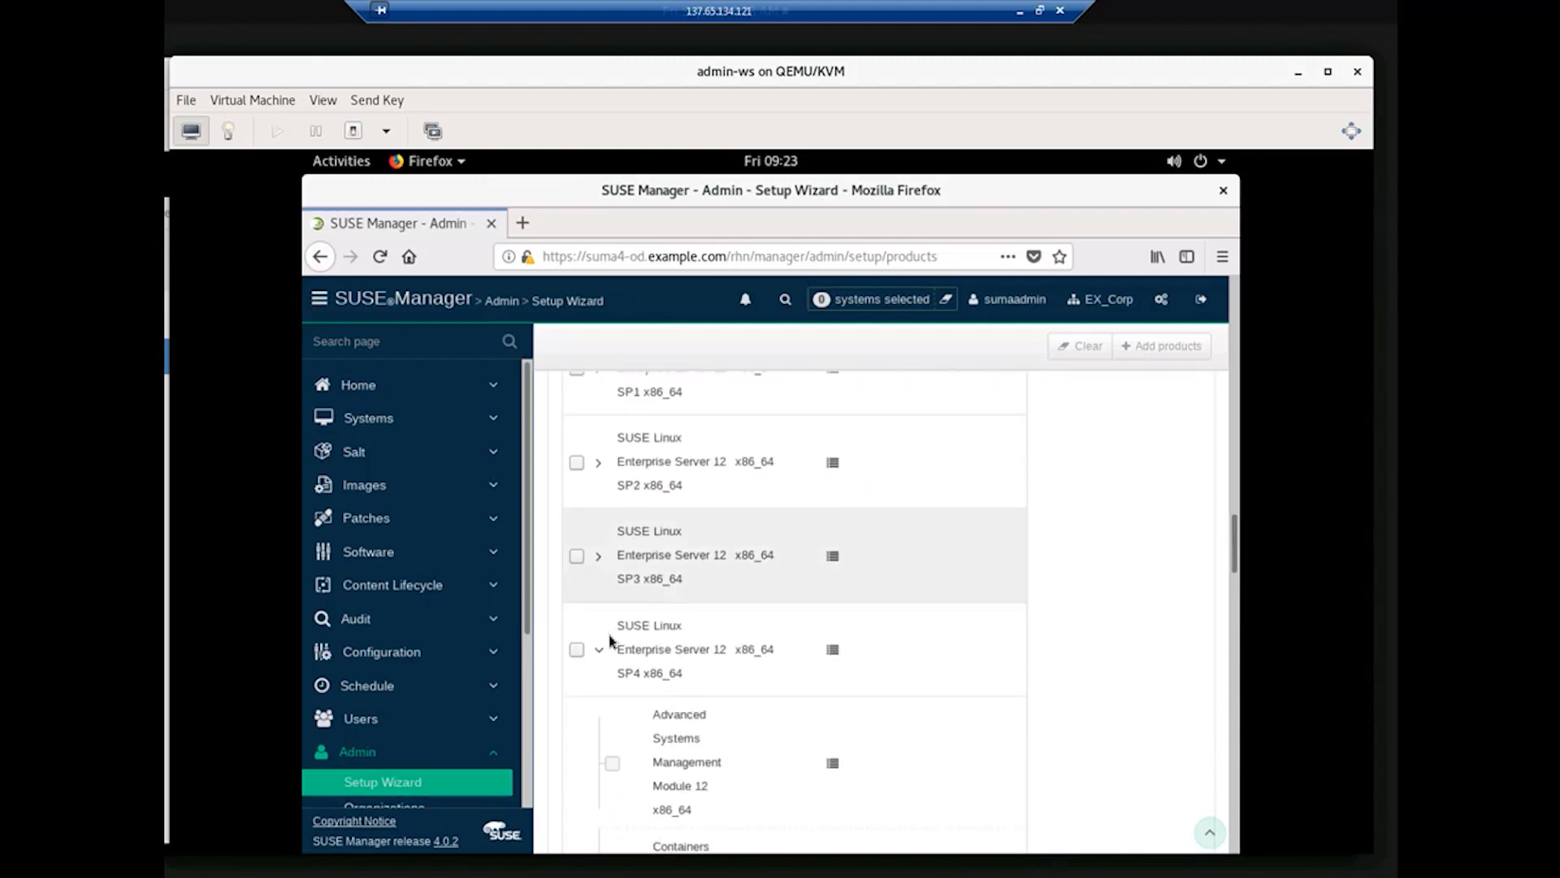
pyautogui.click(577, 649)
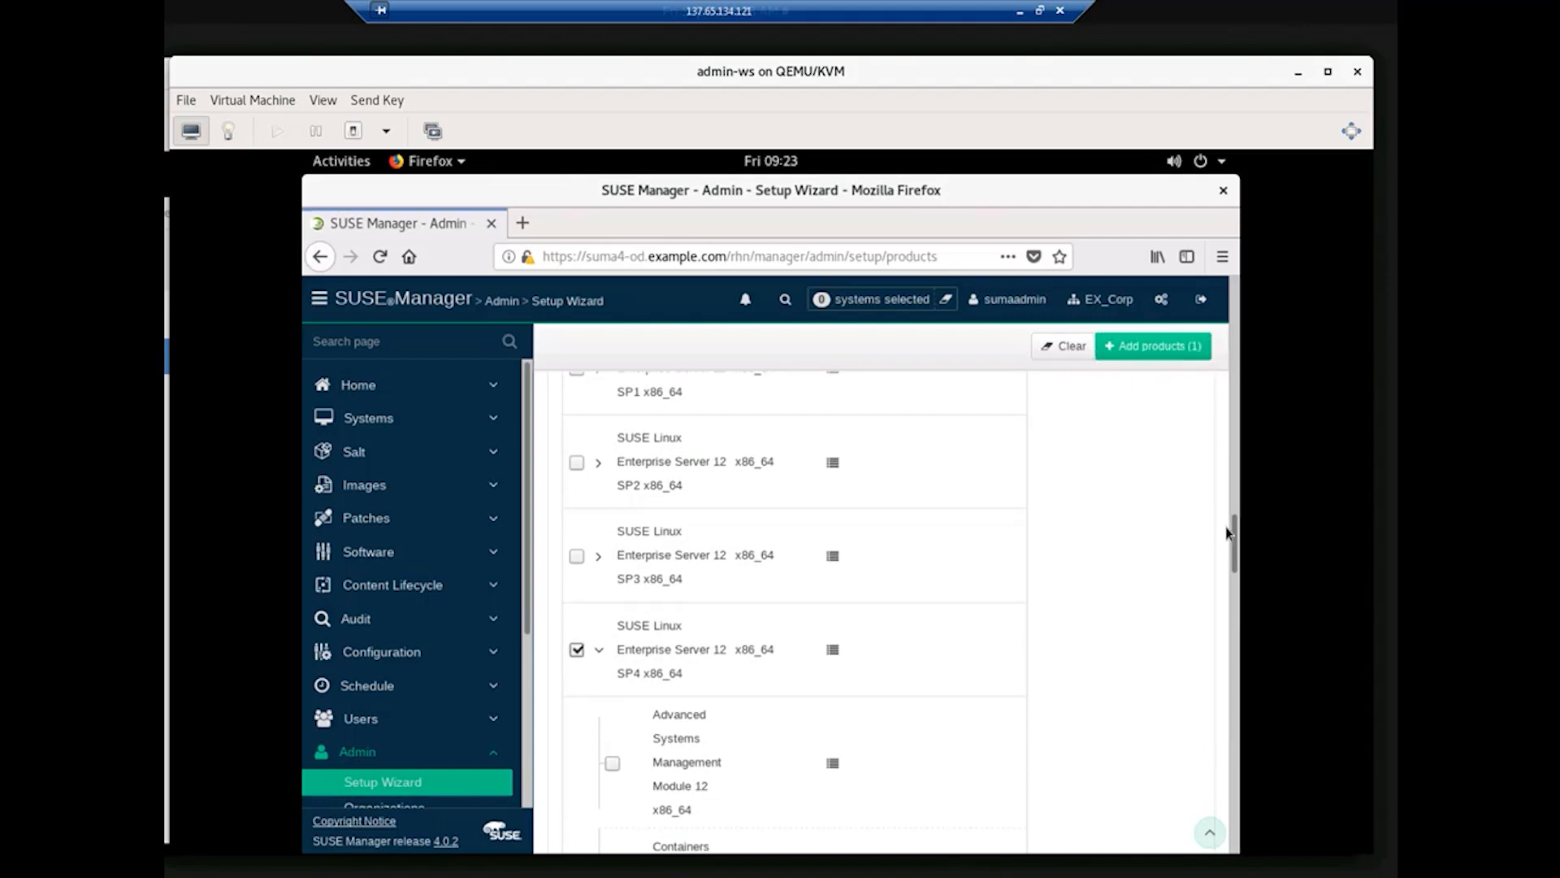
pyautogui.scroll(-3, 1228, 537)
pyautogui.scroll(-5, 1235, 602)
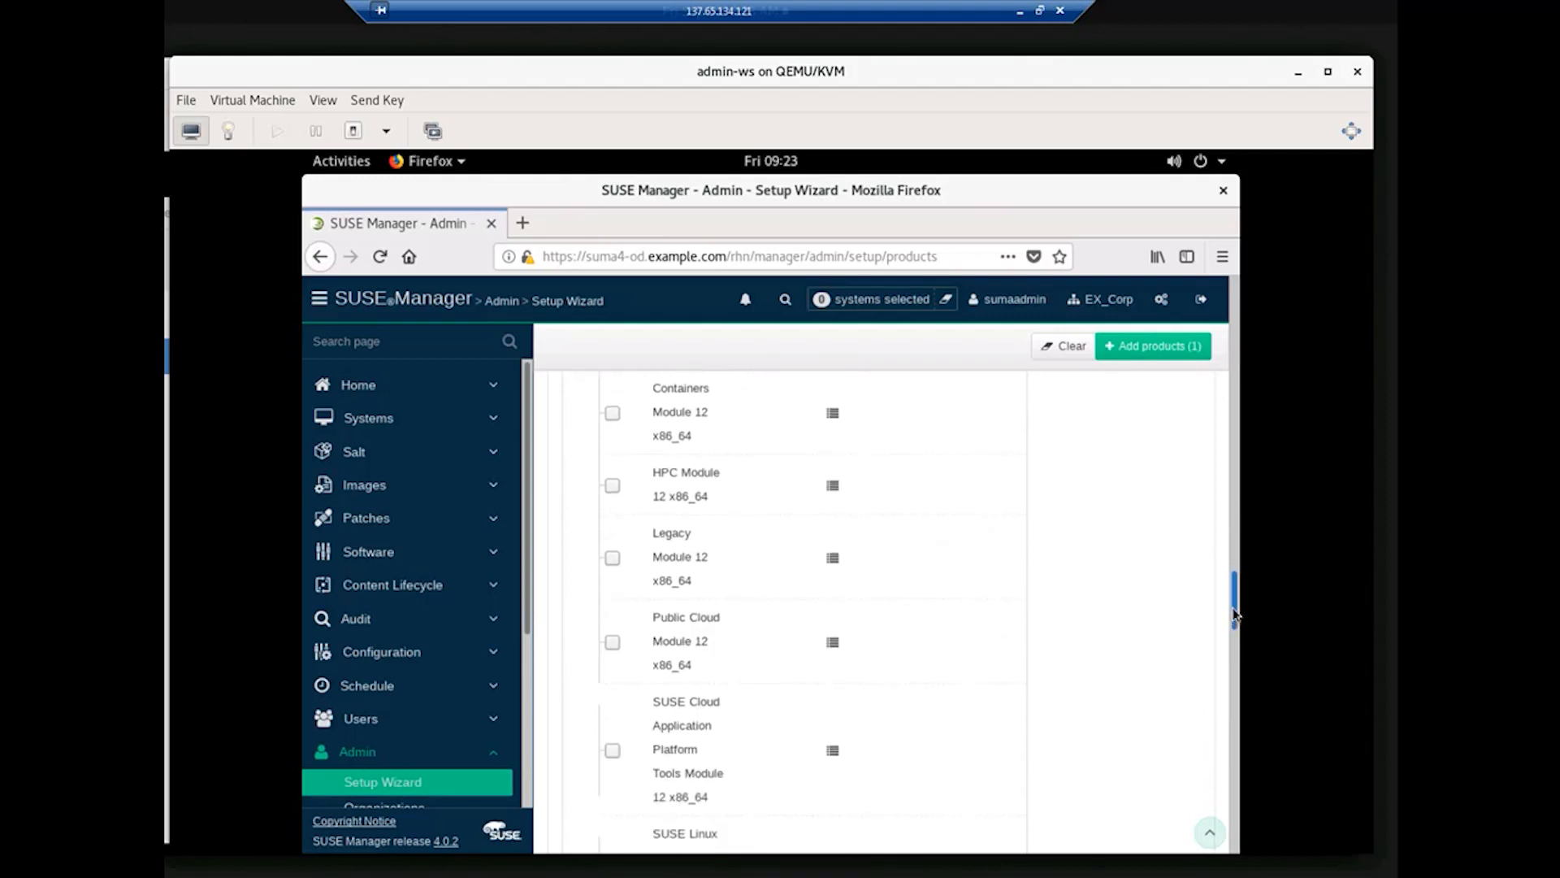
pyautogui.moveTo(1235, 618); pyautogui.dragTo(1231, 650)
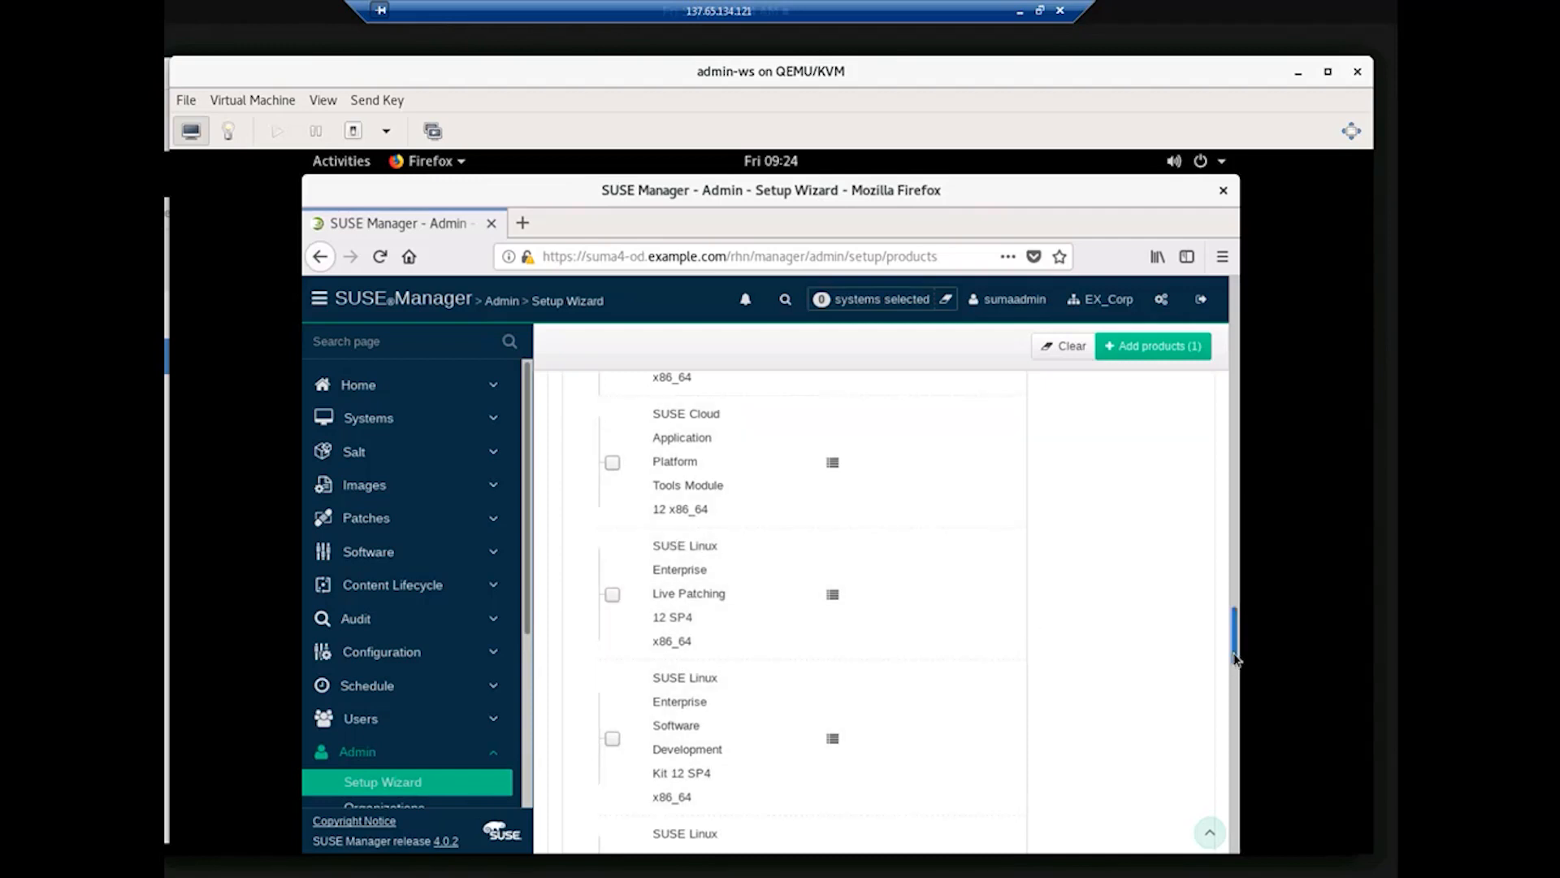
pyautogui.scroll(-3, 1234, 699)
pyautogui.scroll(-2, 1234, 711)
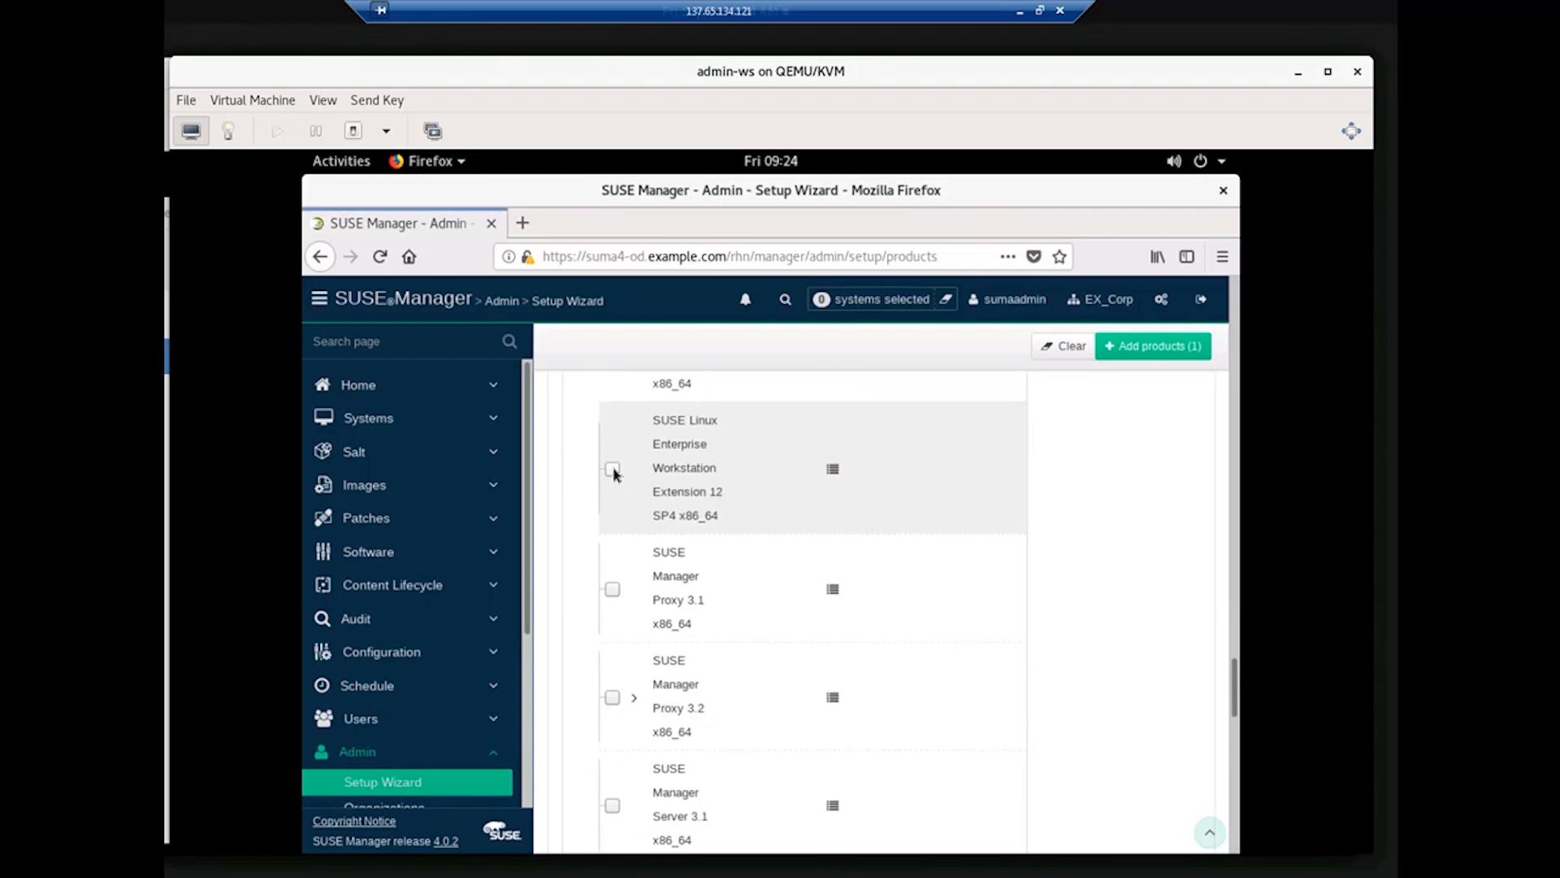
# Step: Tick Workstation Extension 12 SP4 and Web and Scripting Module 12, then collapse the SLES 12 SP4 row
pyautogui.click(612, 469)
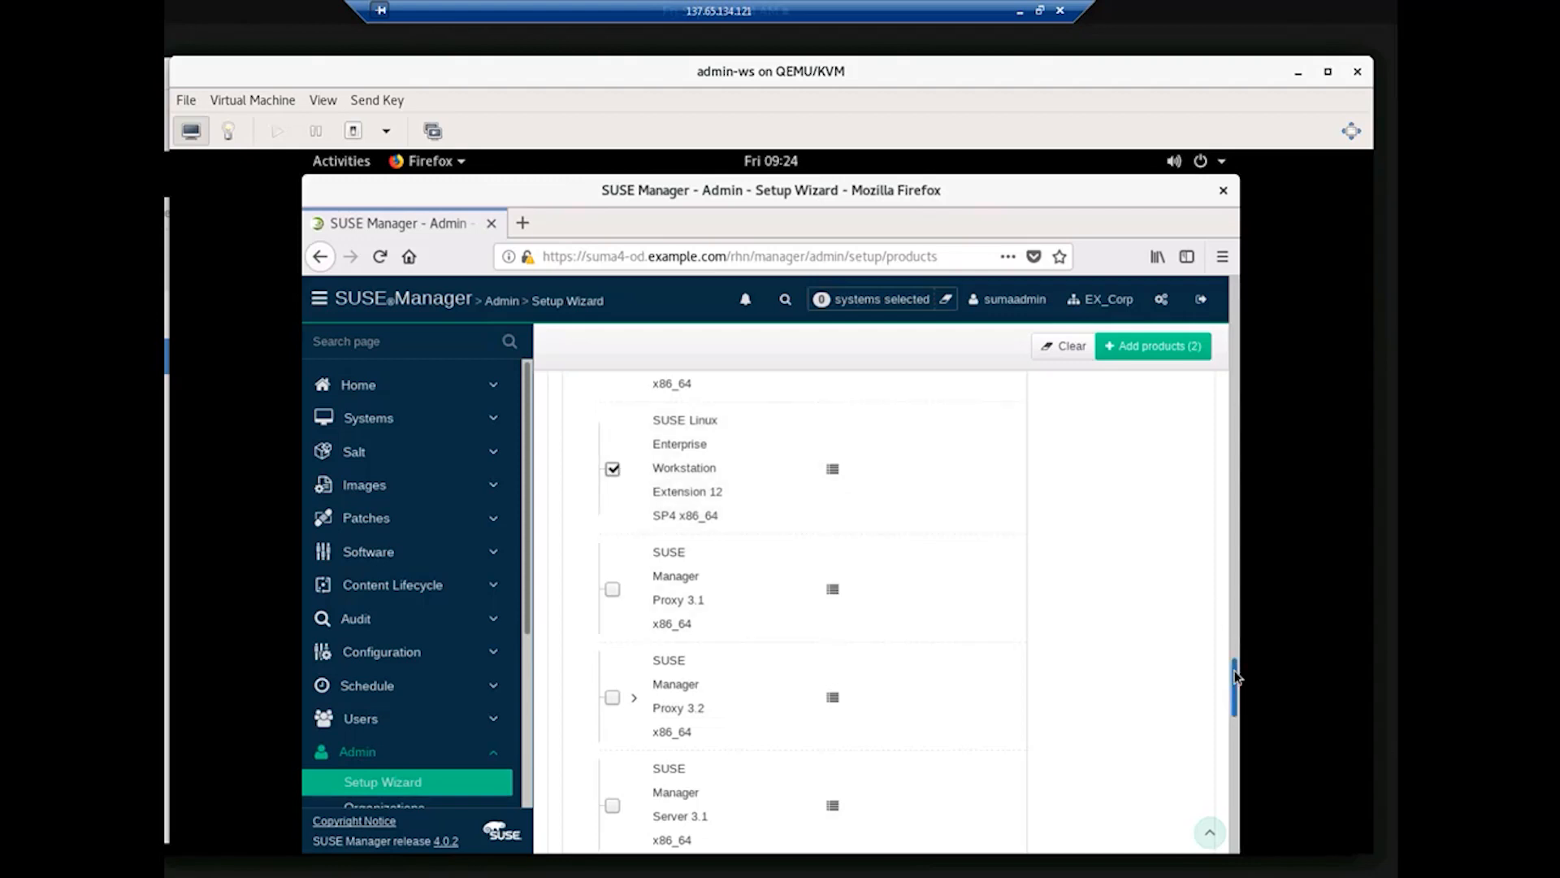
pyautogui.moveTo(1234, 669); pyautogui.dragTo(1236, 711)
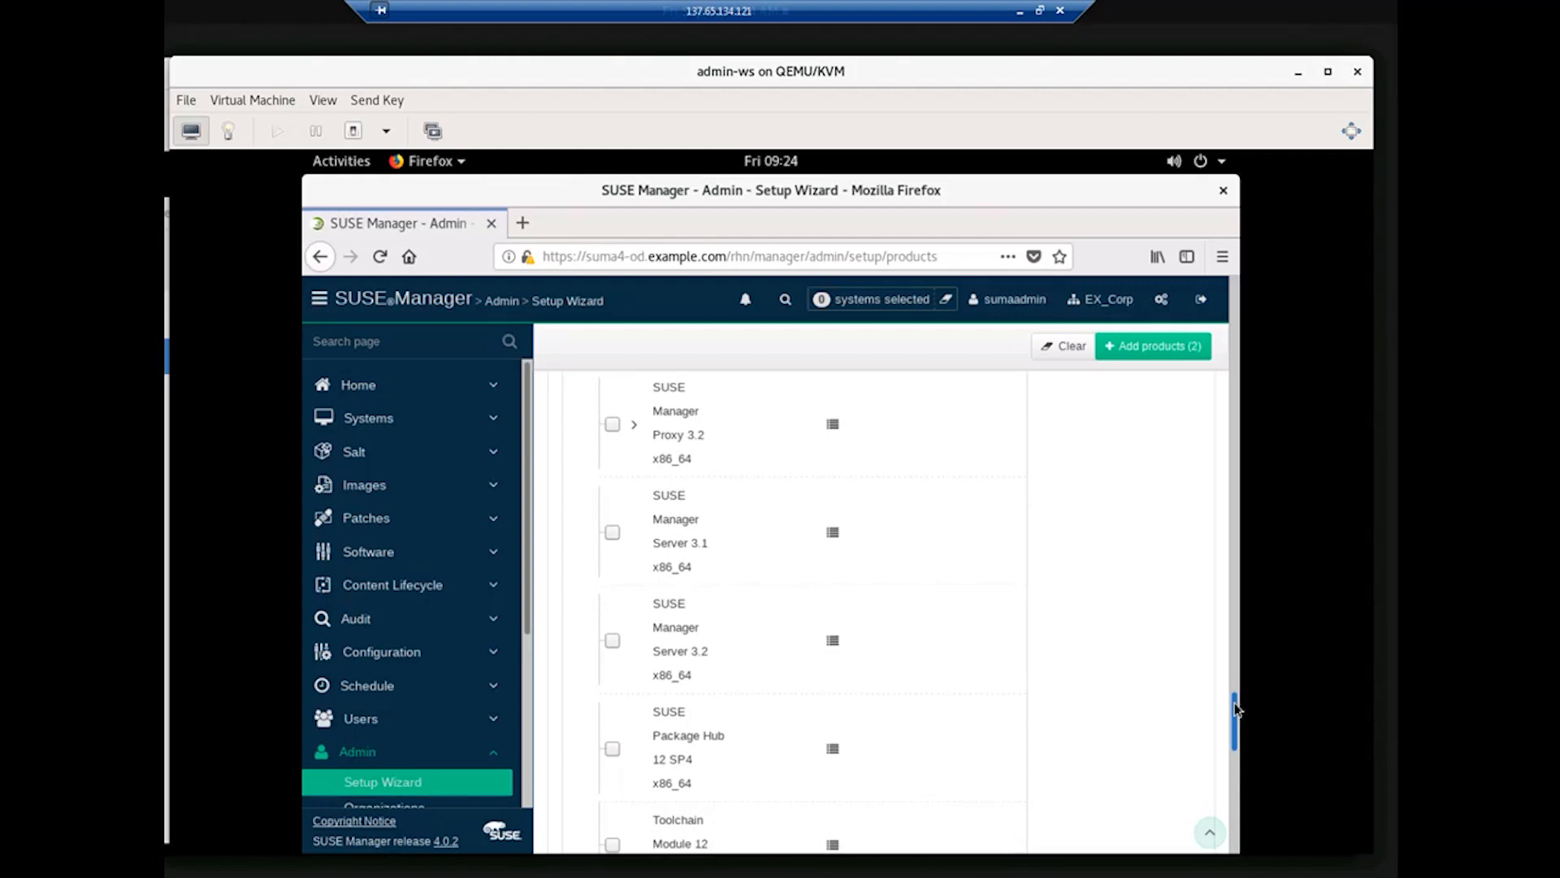
pyautogui.moveTo(1236, 709); pyautogui.dragTo(1237, 745)
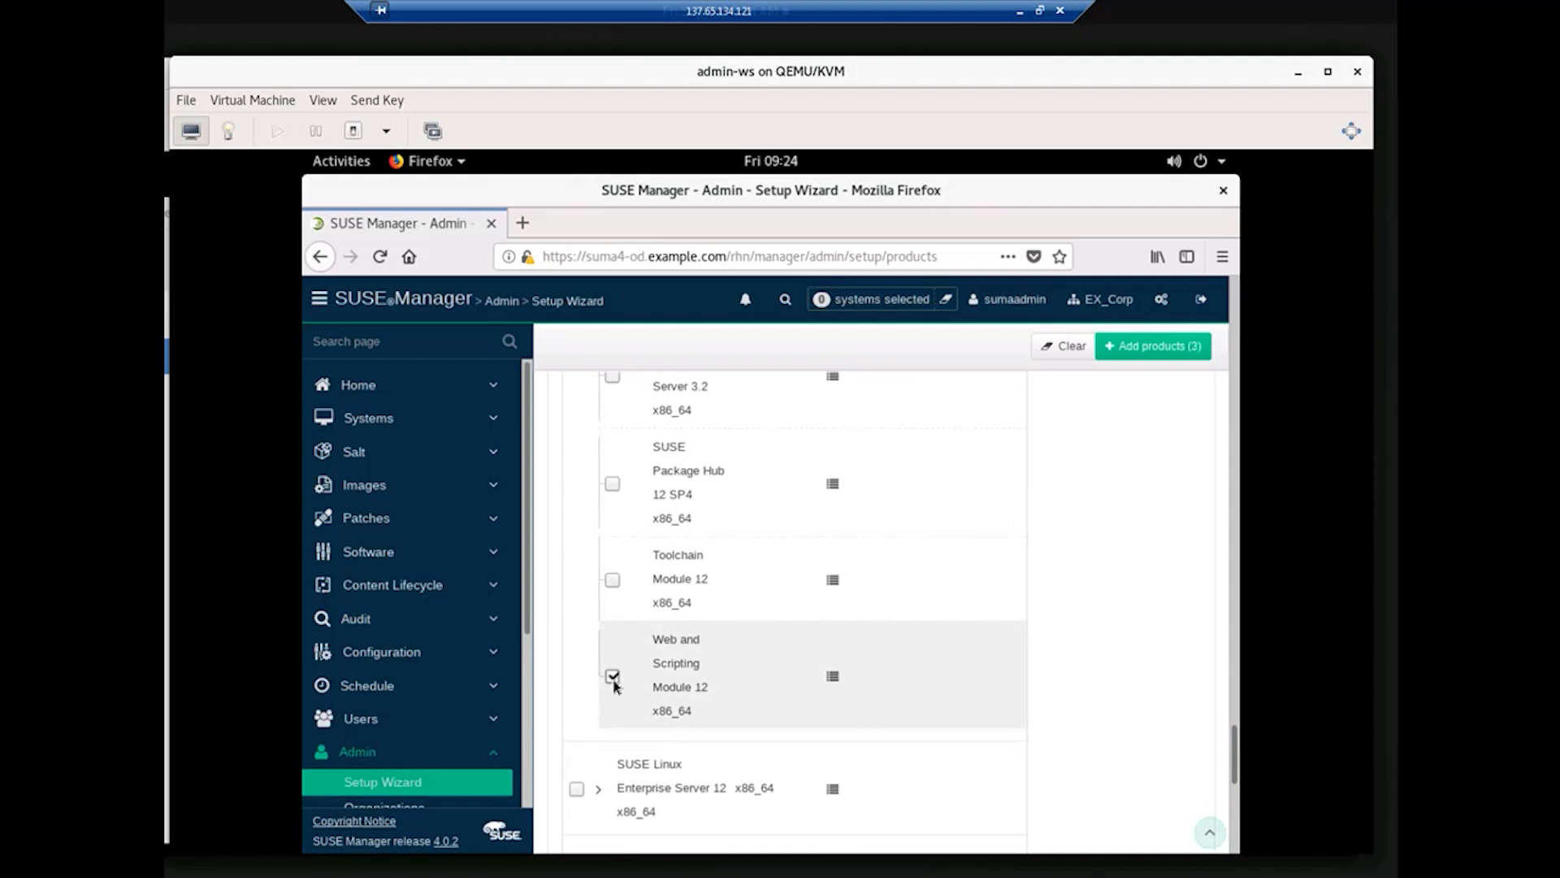
pyautogui.moveTo(1234, 751); pyautogui.dragTo(1235, 633)
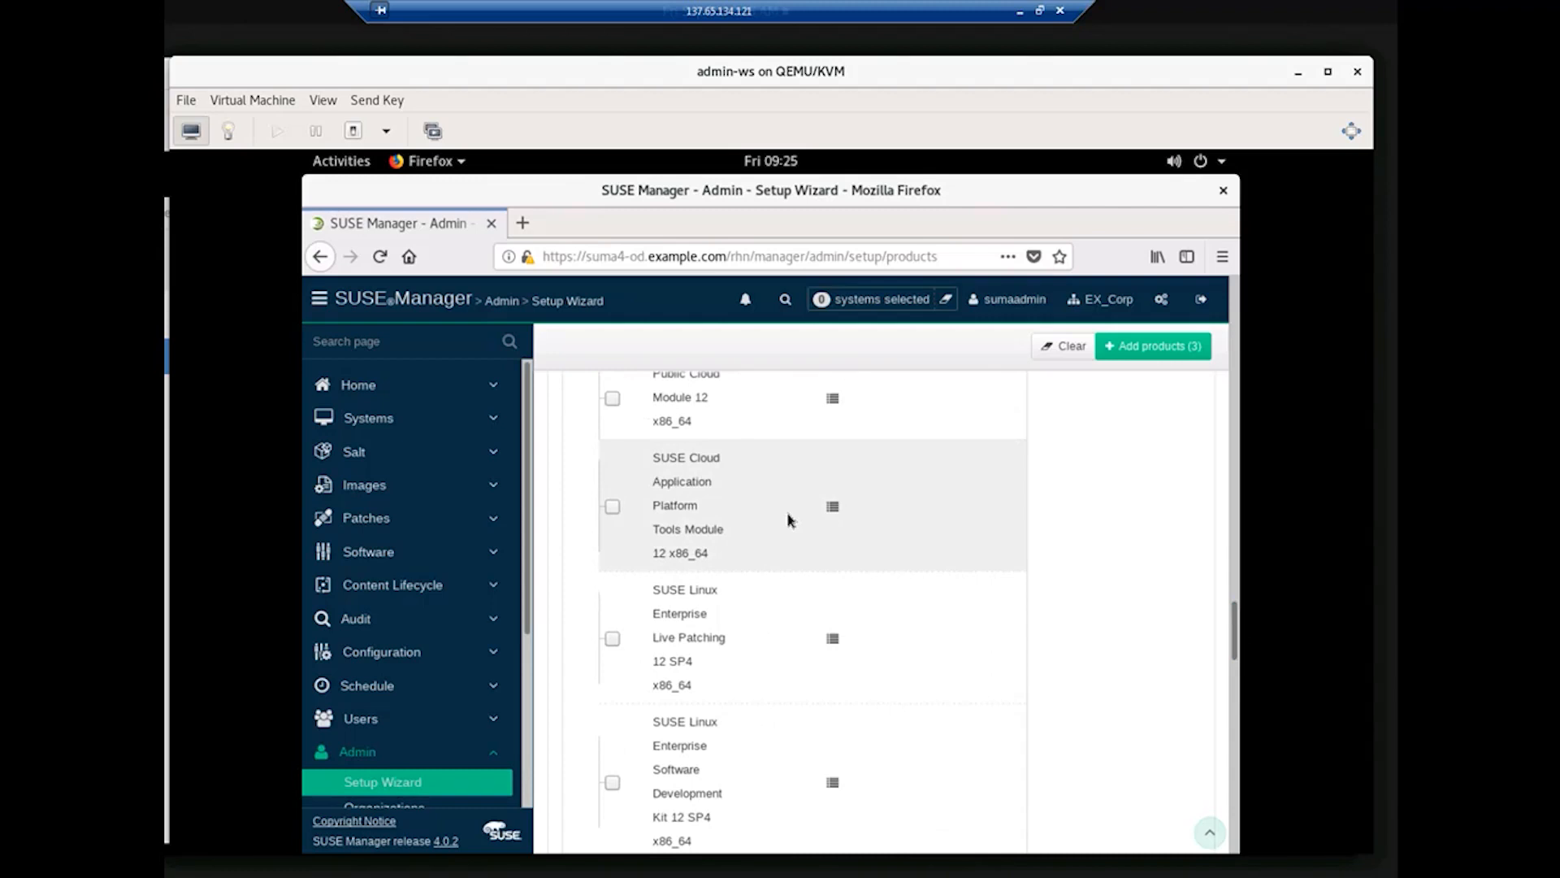
pyautogui.moveTo(1235, 610); pyautogui.dragTo(1233, 570)
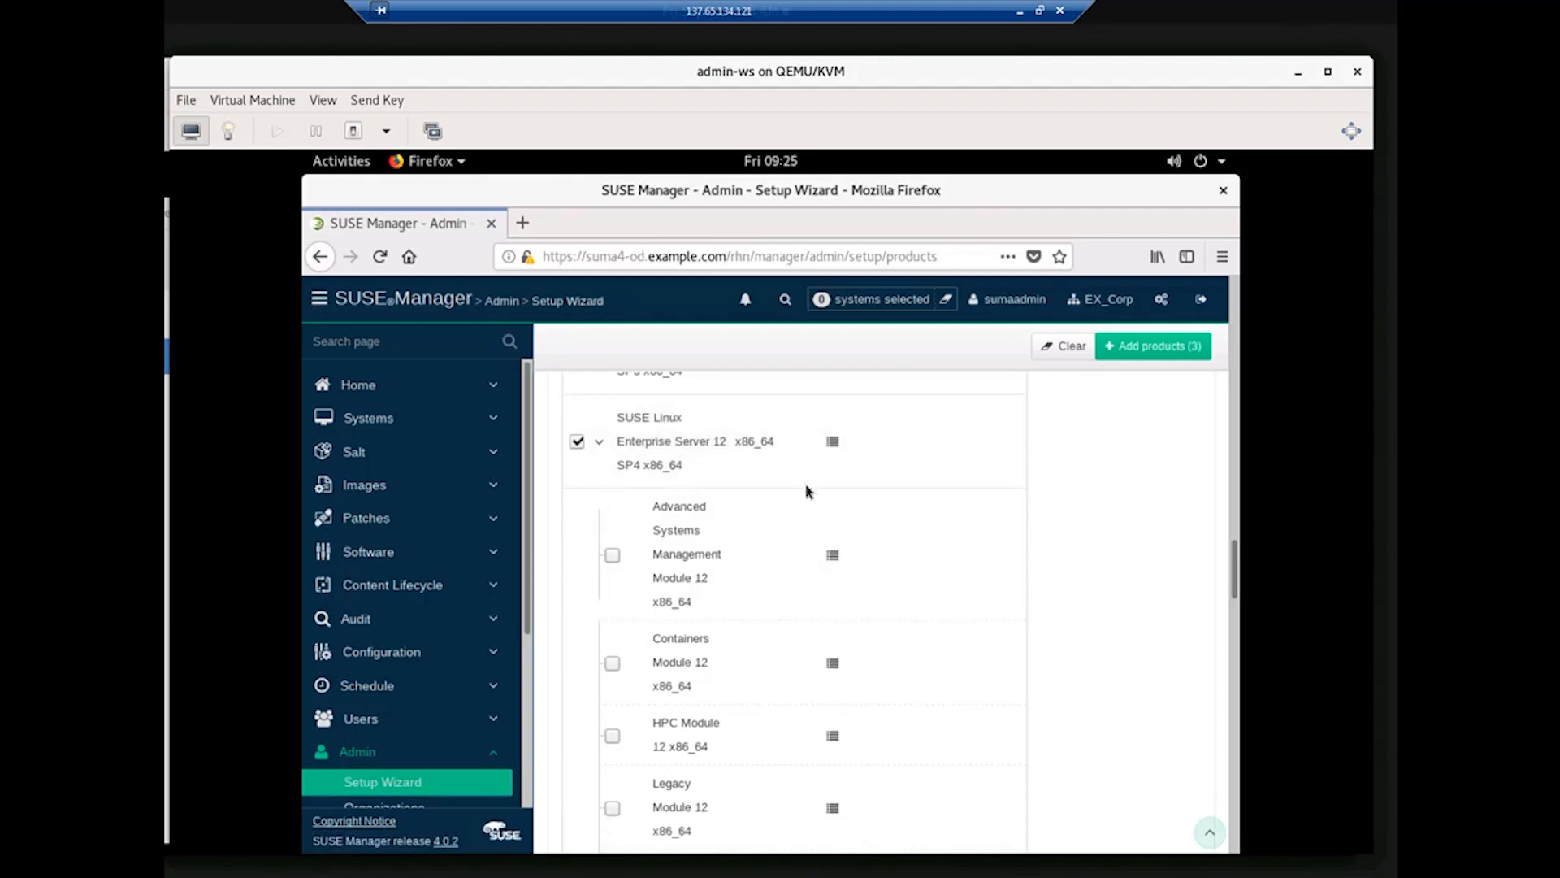
pyautogui.click(600, 447)
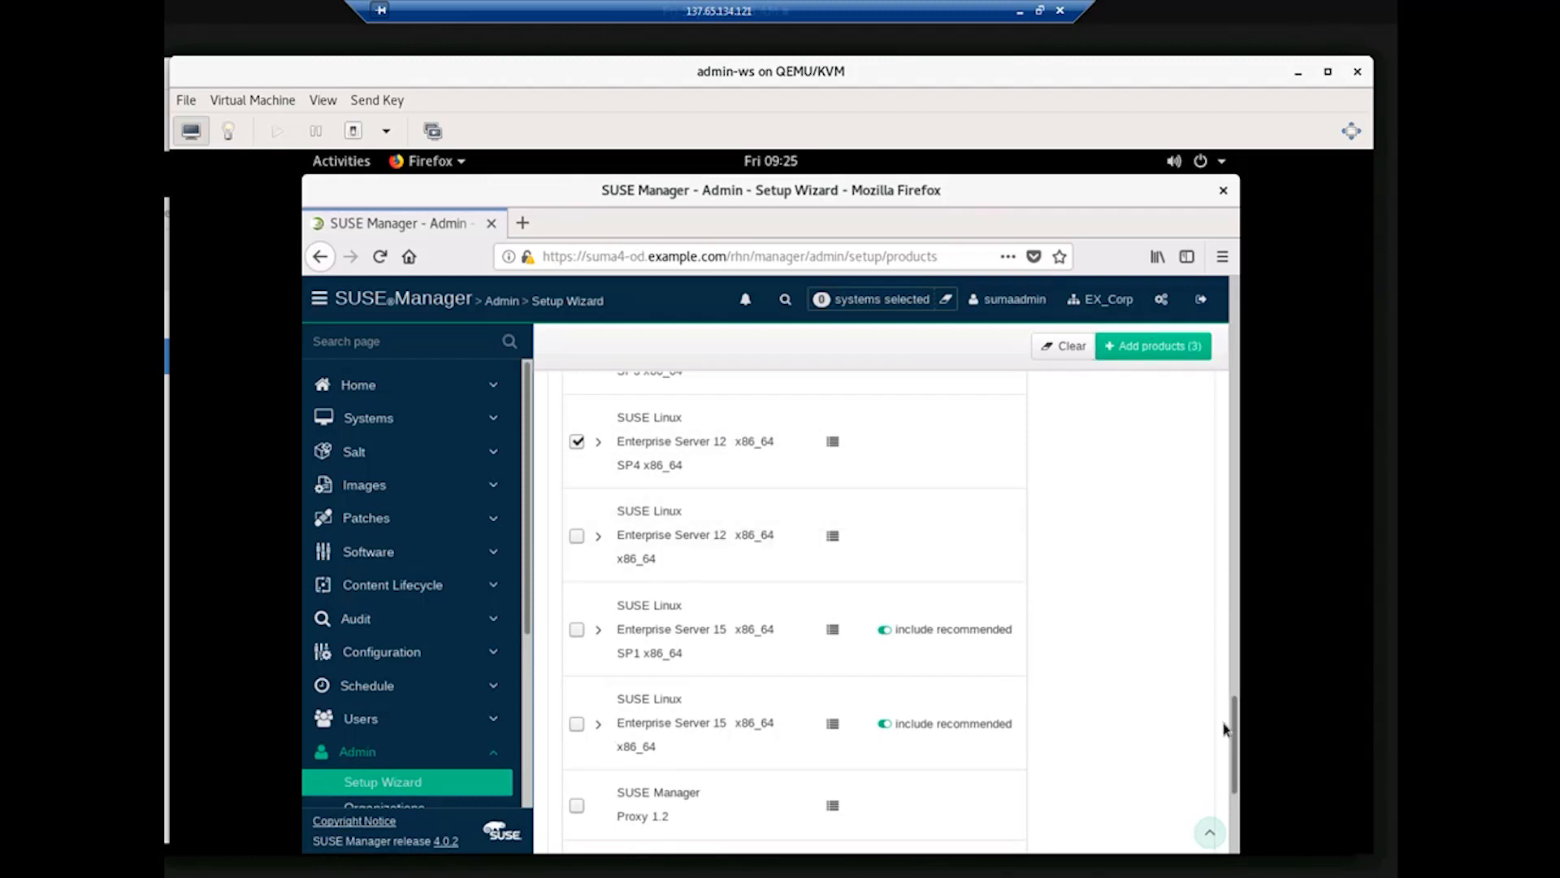
pyautogui.scroll(-3, 922, 797)
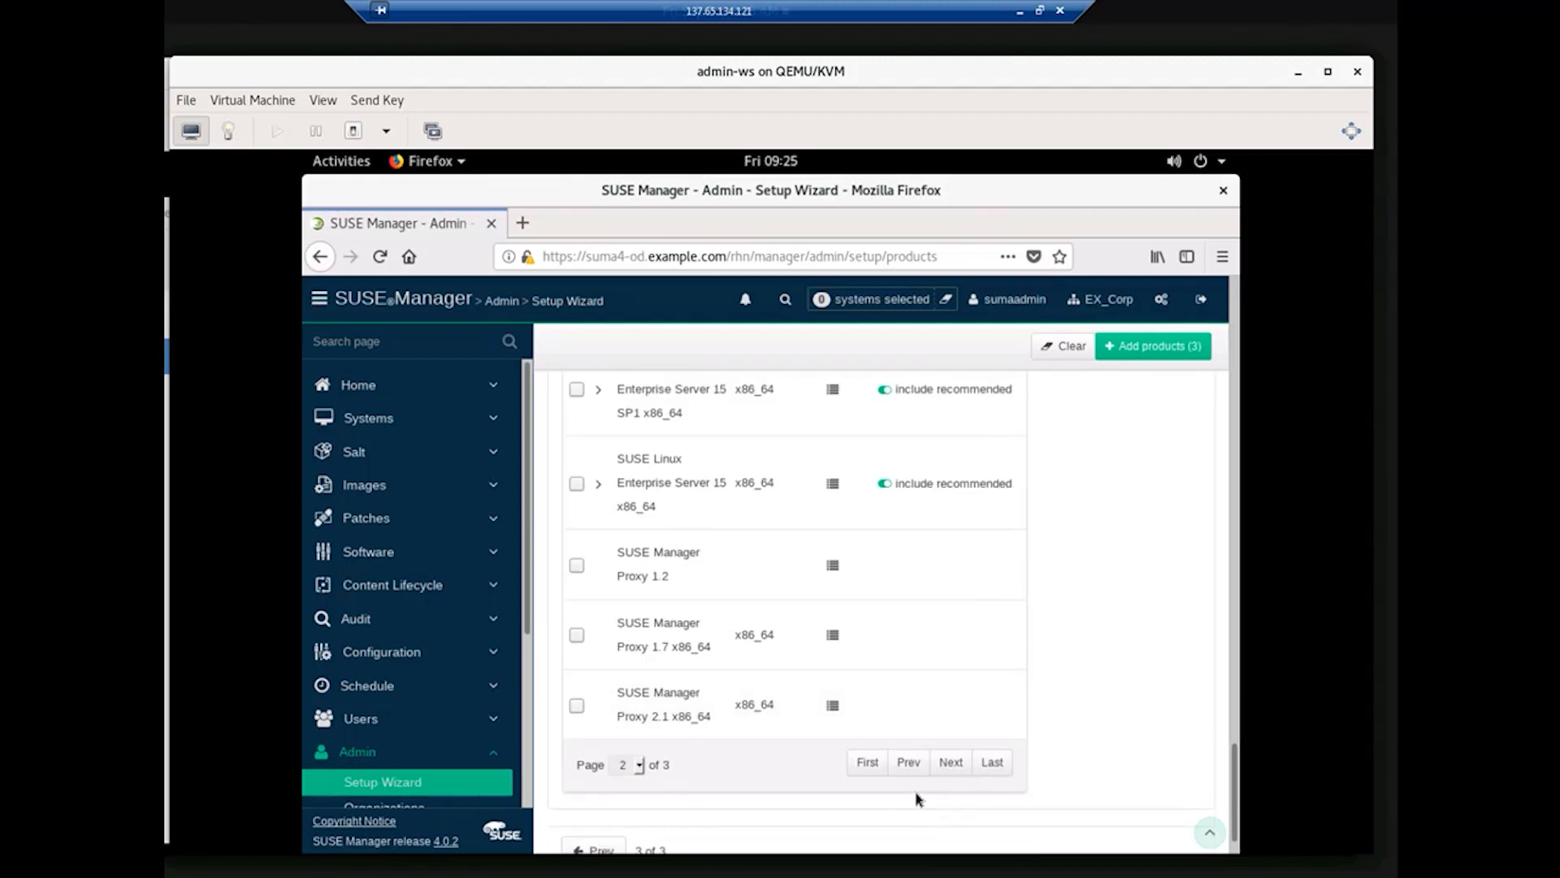
pyautogui.click(952, 764)
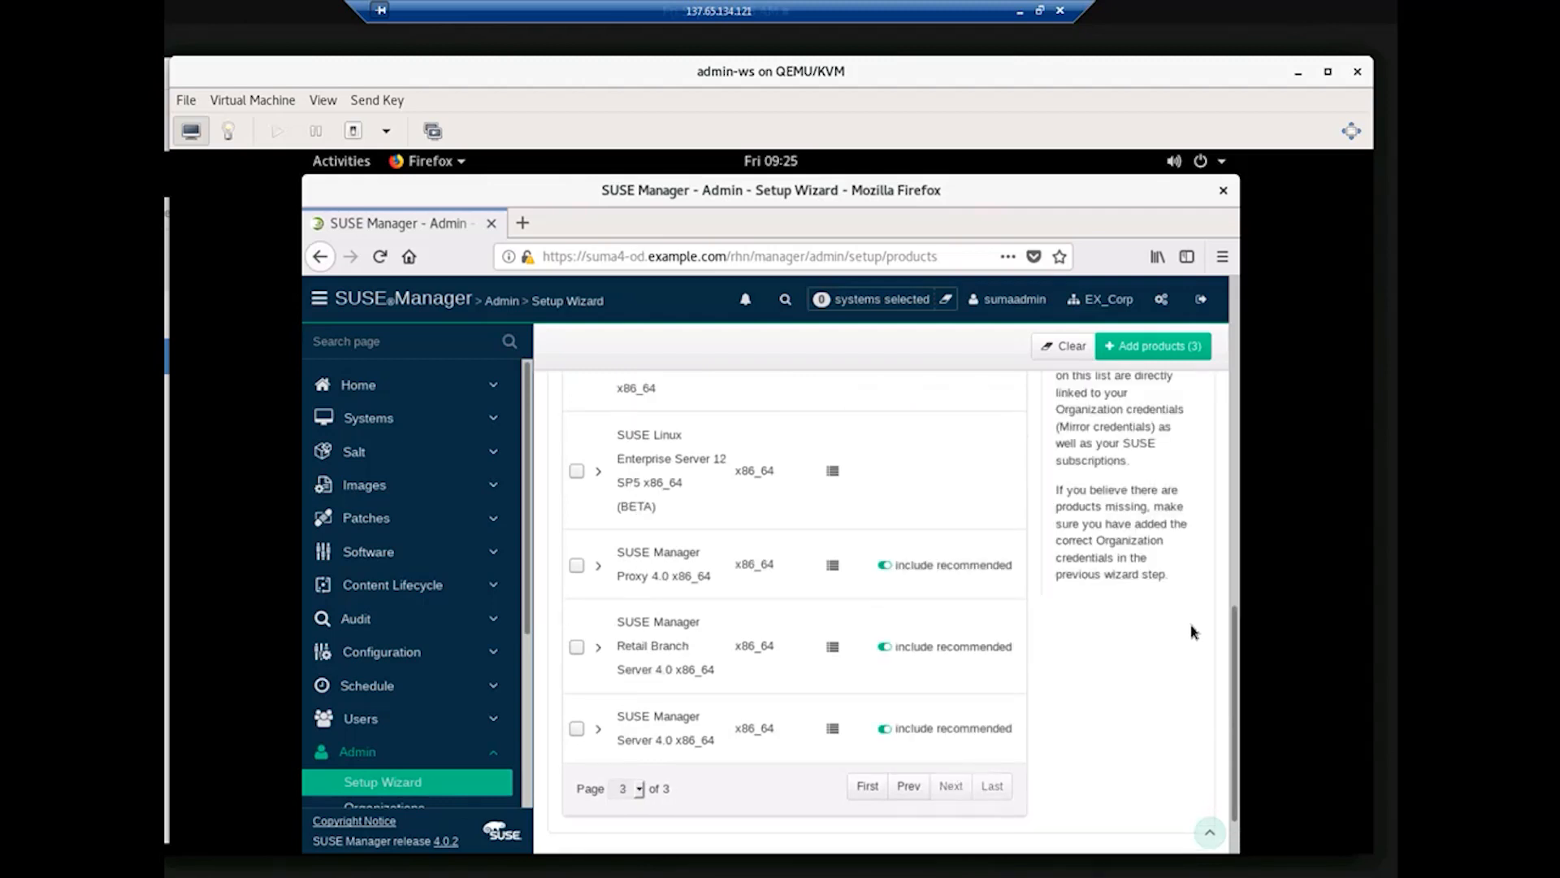
pyautogui.scroll(5, 1192, 634)
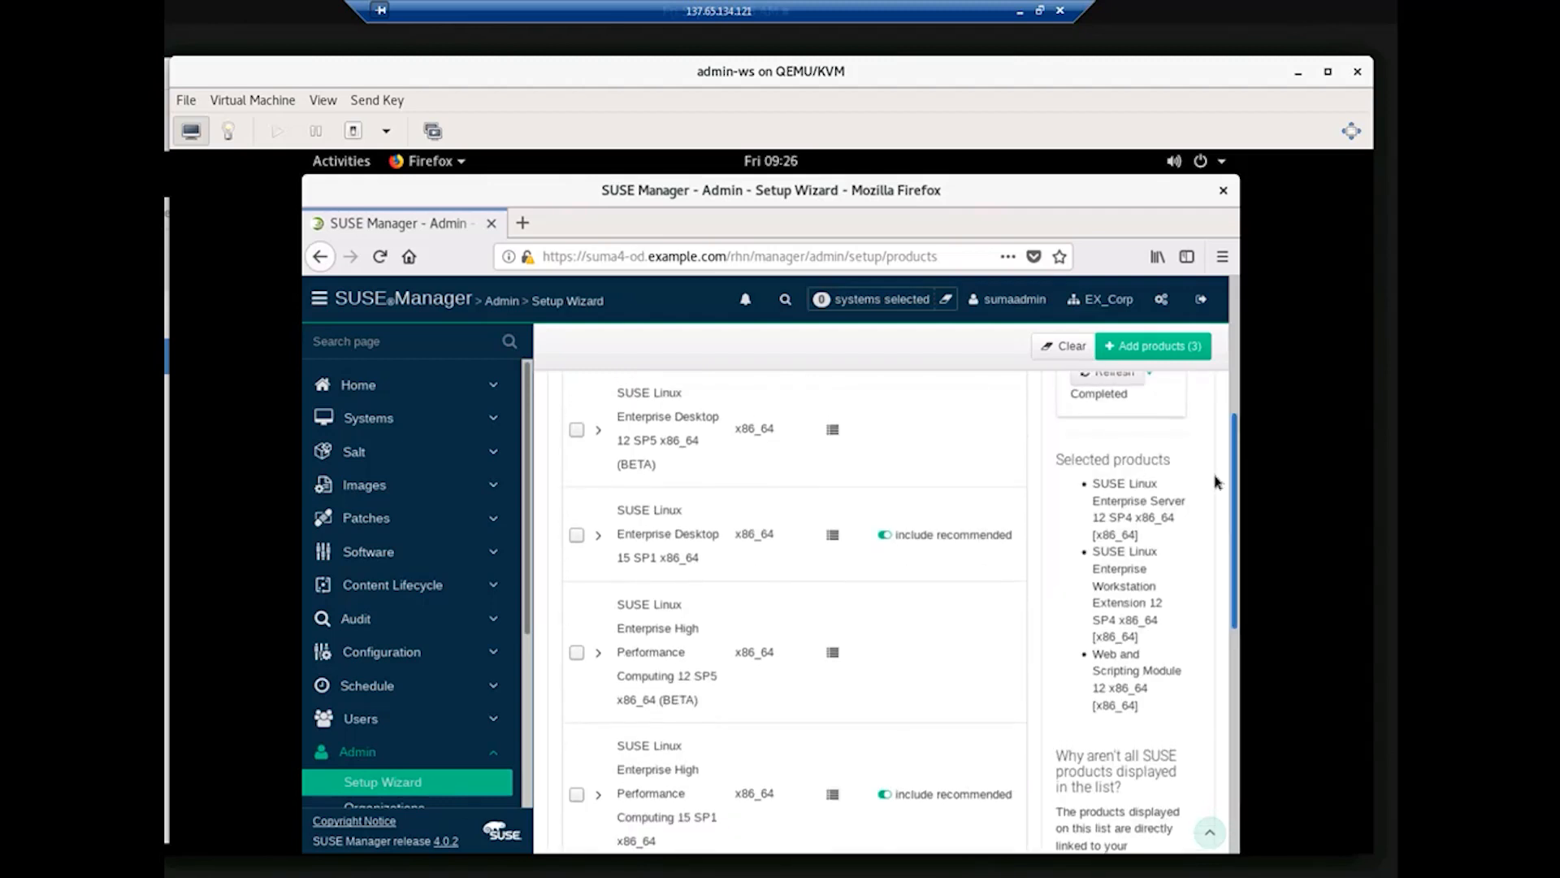
pyautogui.click(599, 538)
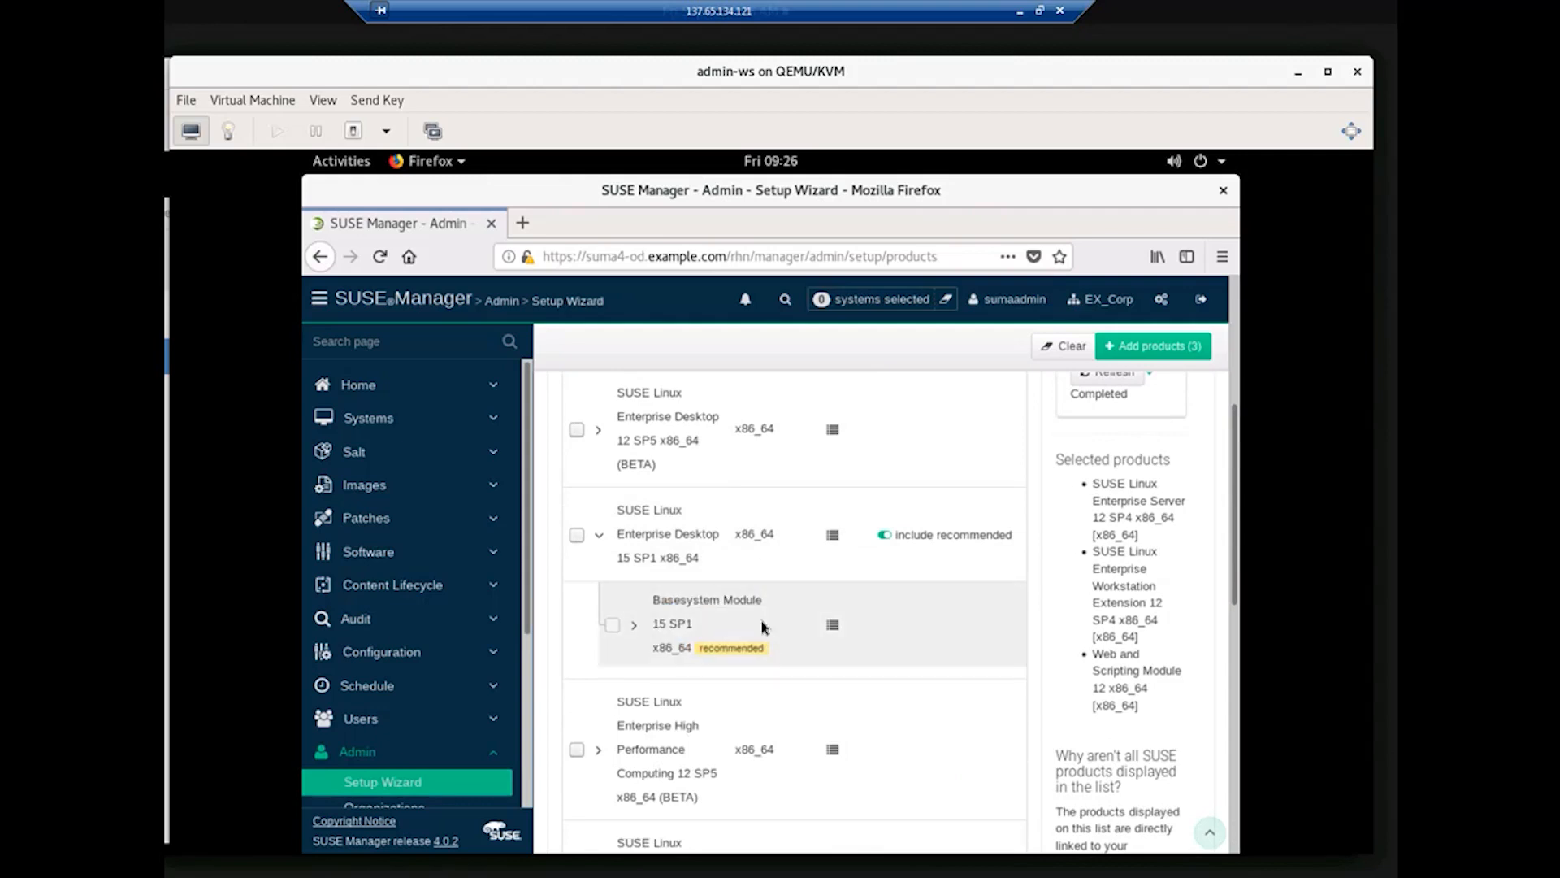
pyautogui.click(576, 536)
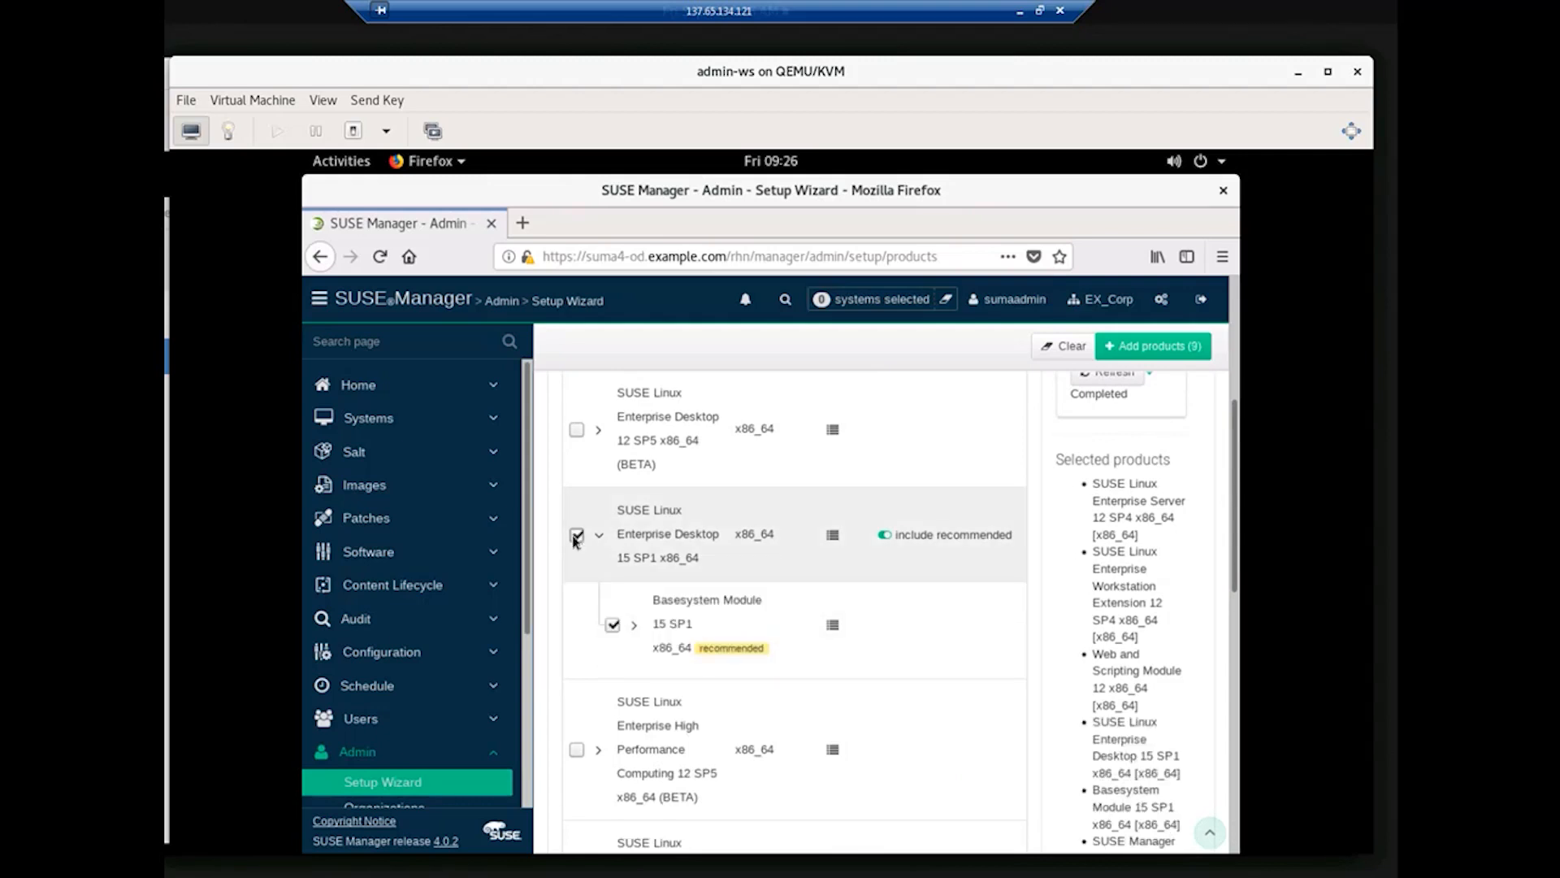
pyautogui.click(635, 629)
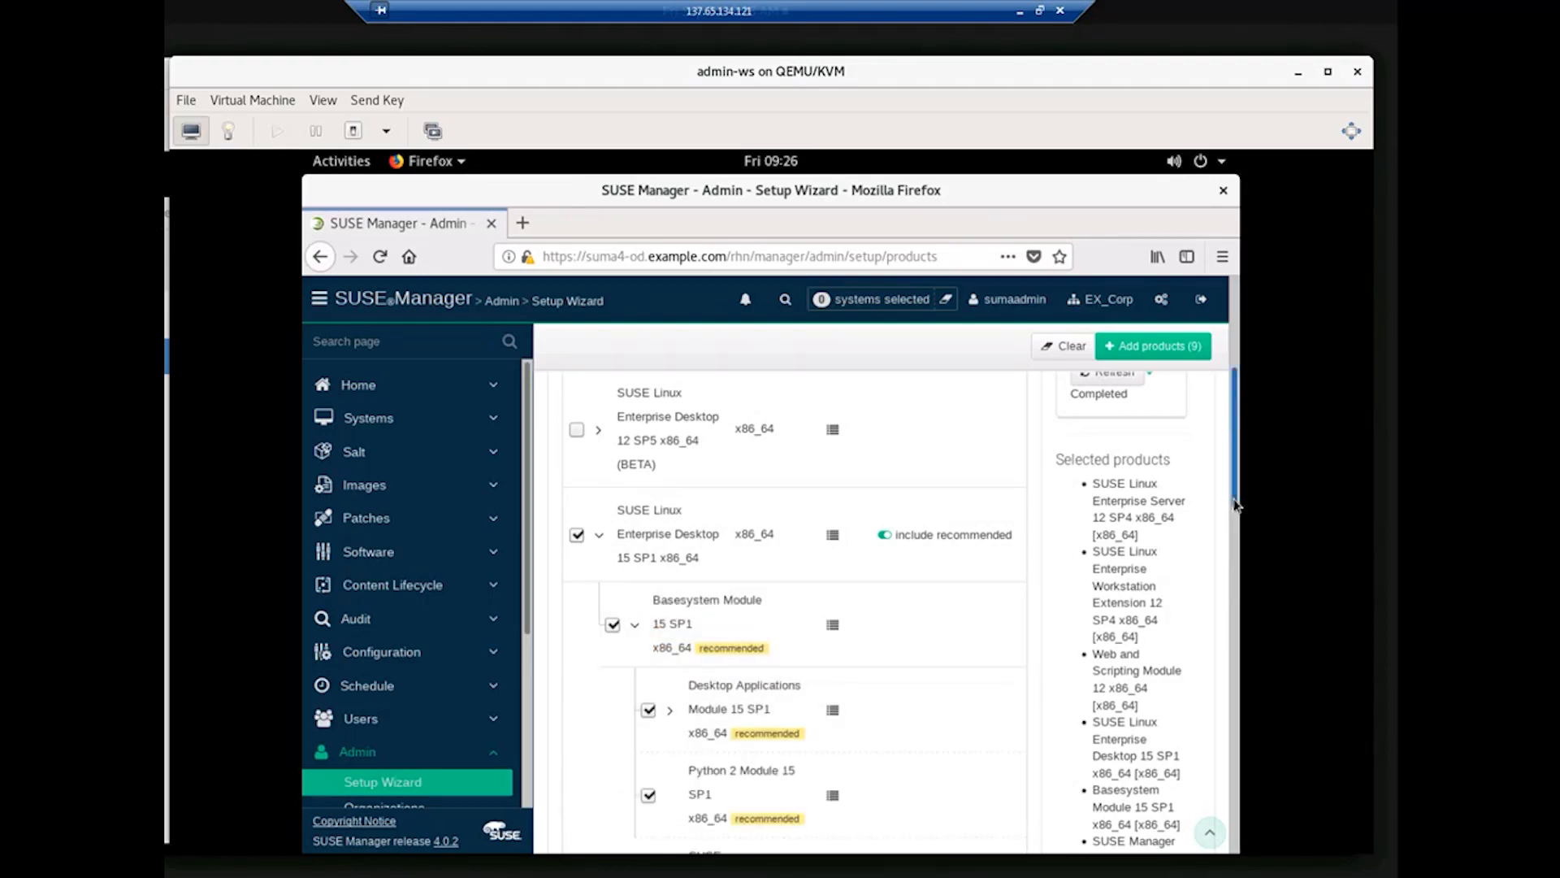
pyautogui.scroll(-3, 609, 418)
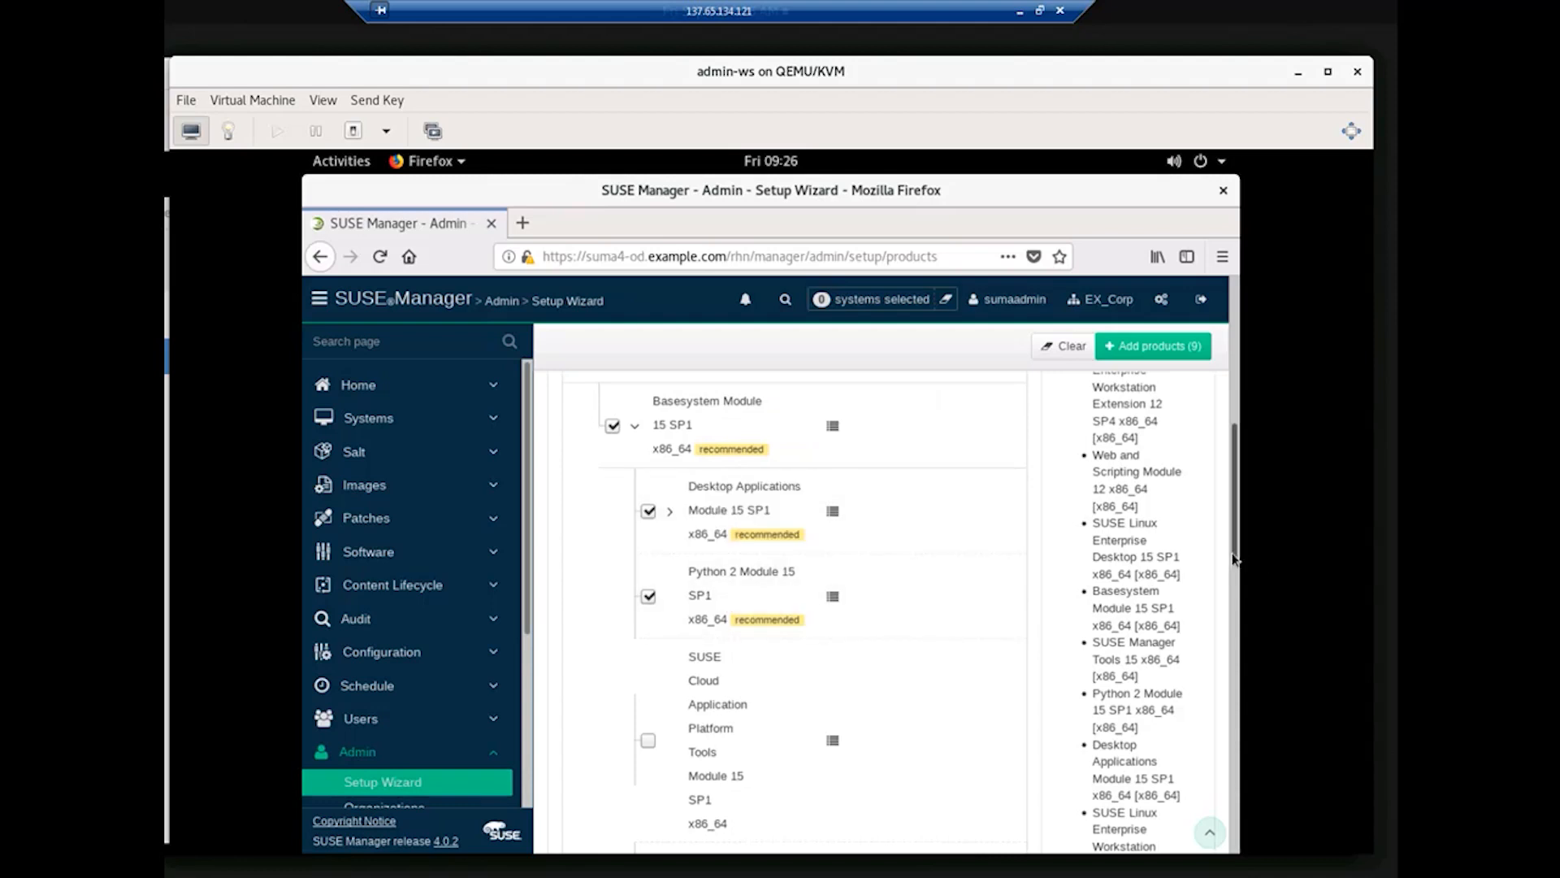
pyautogui.scroll(-5, 1237, 571)
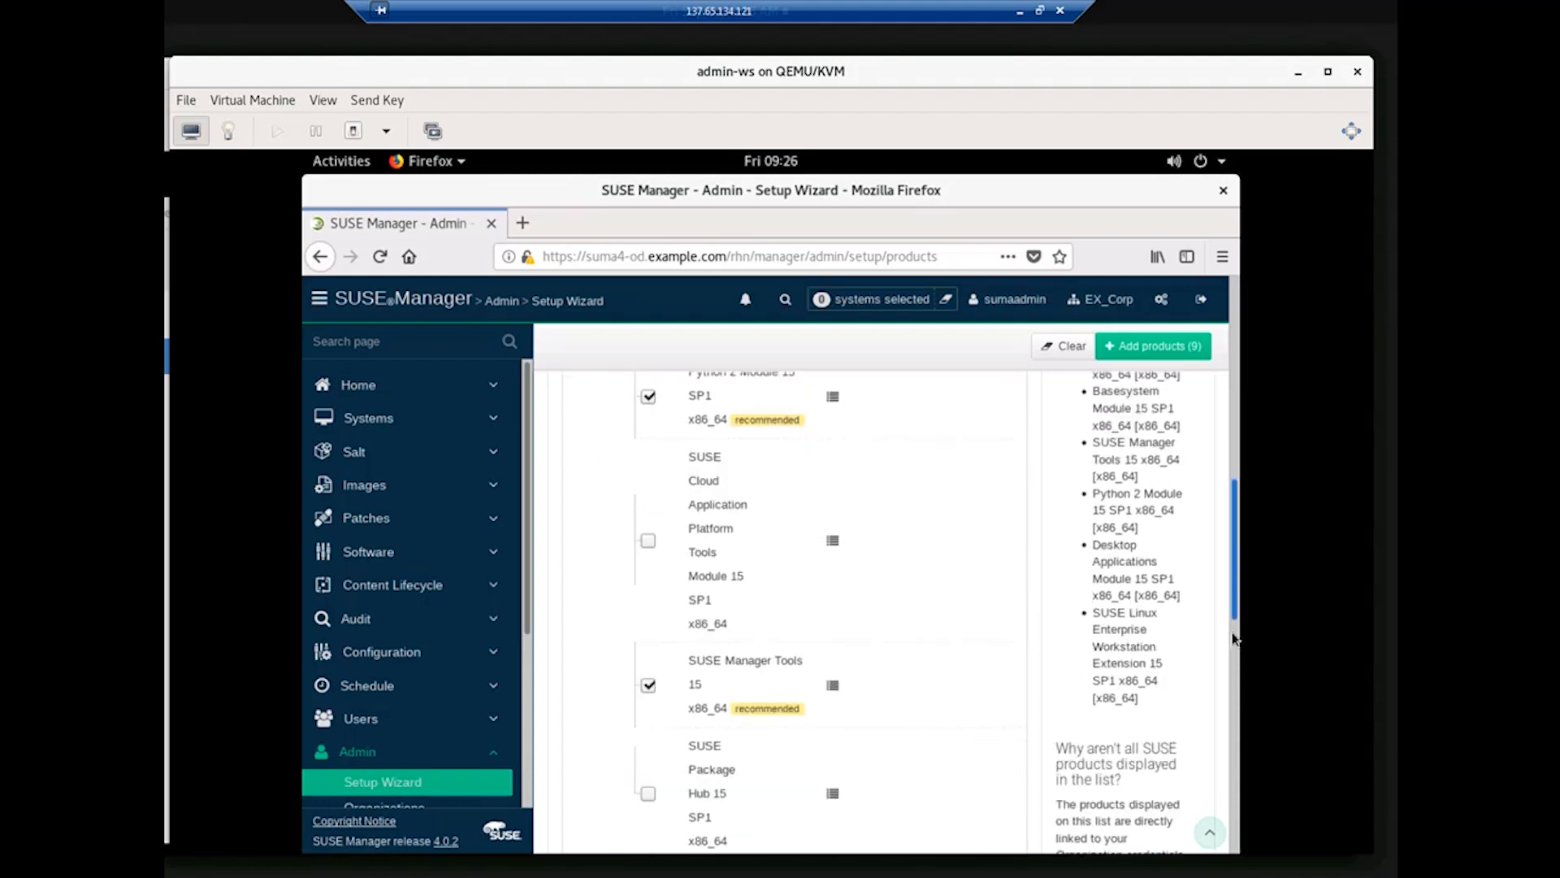
pyautogui.scroll(-10, 1237, 704)
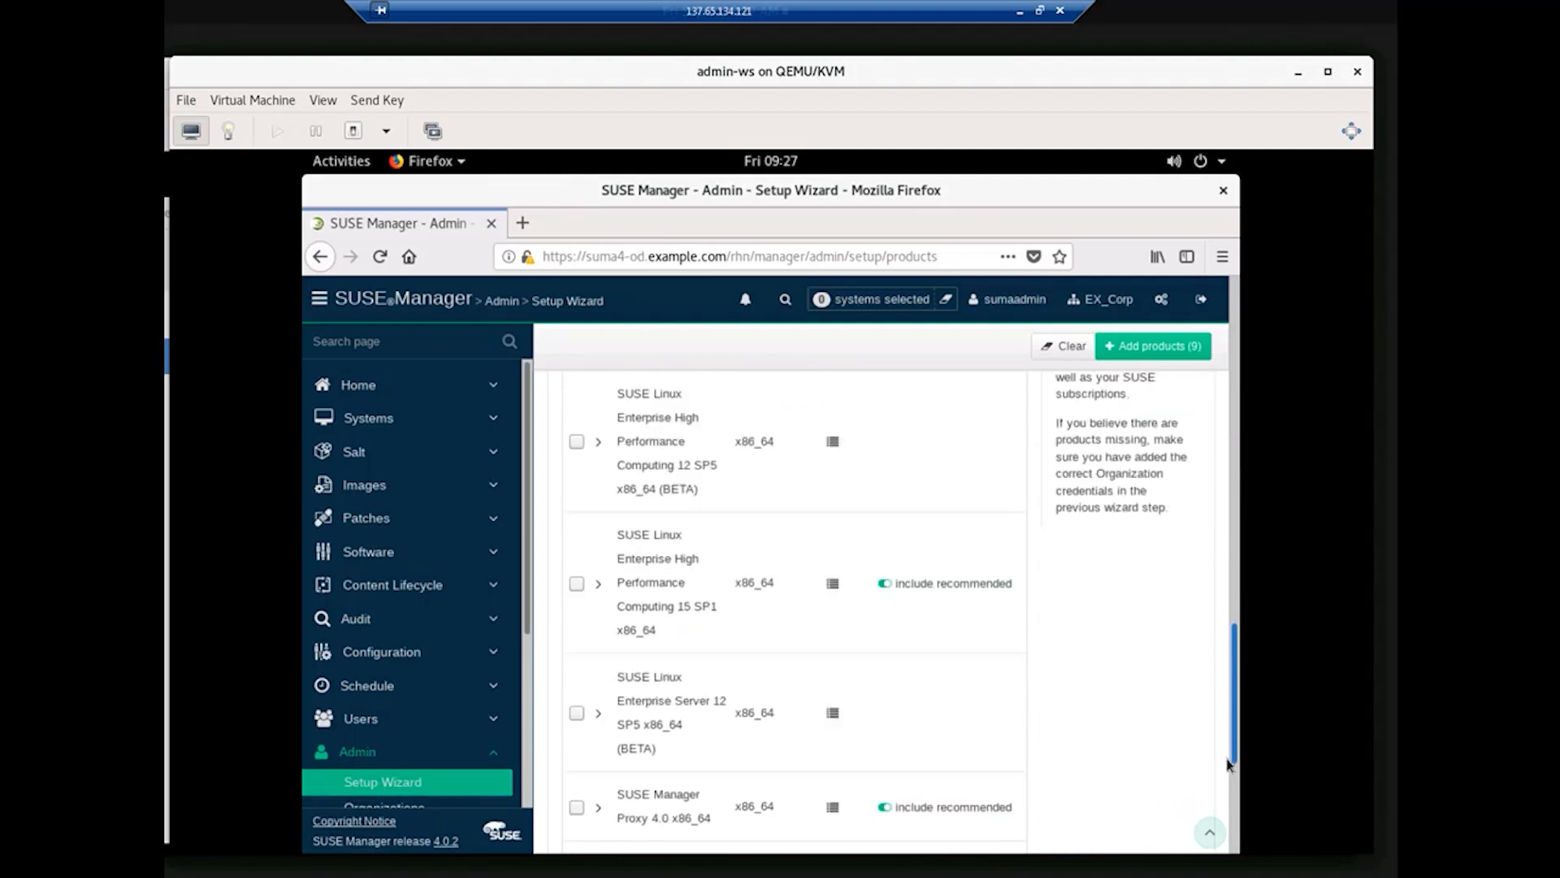
pyautogui.moveTo(1229, 764); pyautogui.dragTo(1232, 821)
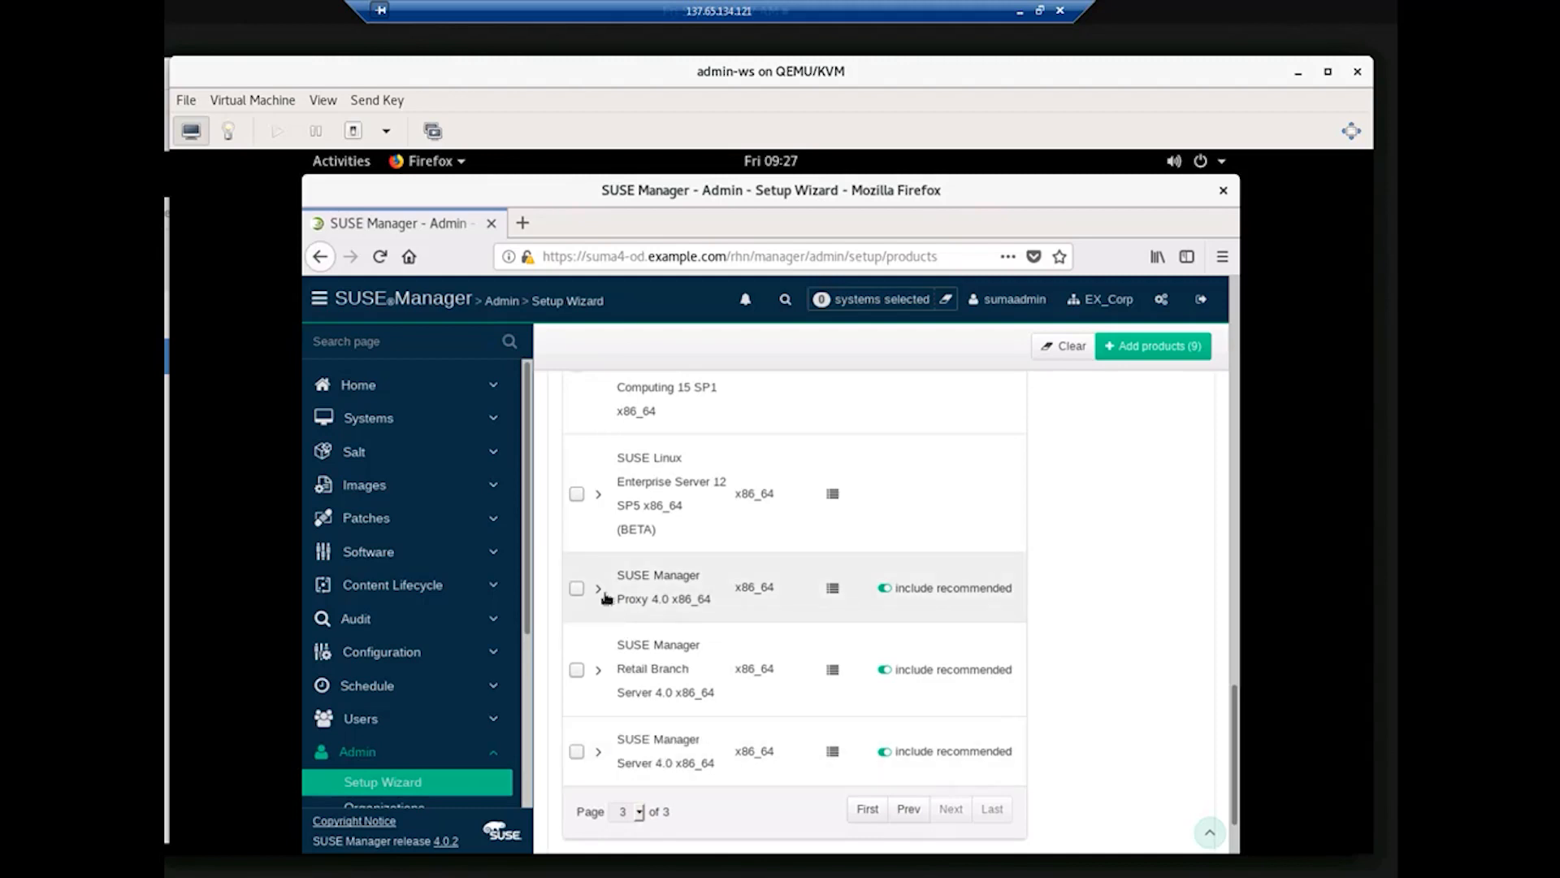
# Step: Tick SUSE Manager Proxy 4.0 and review its modules, including Basesystem Module 15 SP1
pyautogui.click(581, 590)
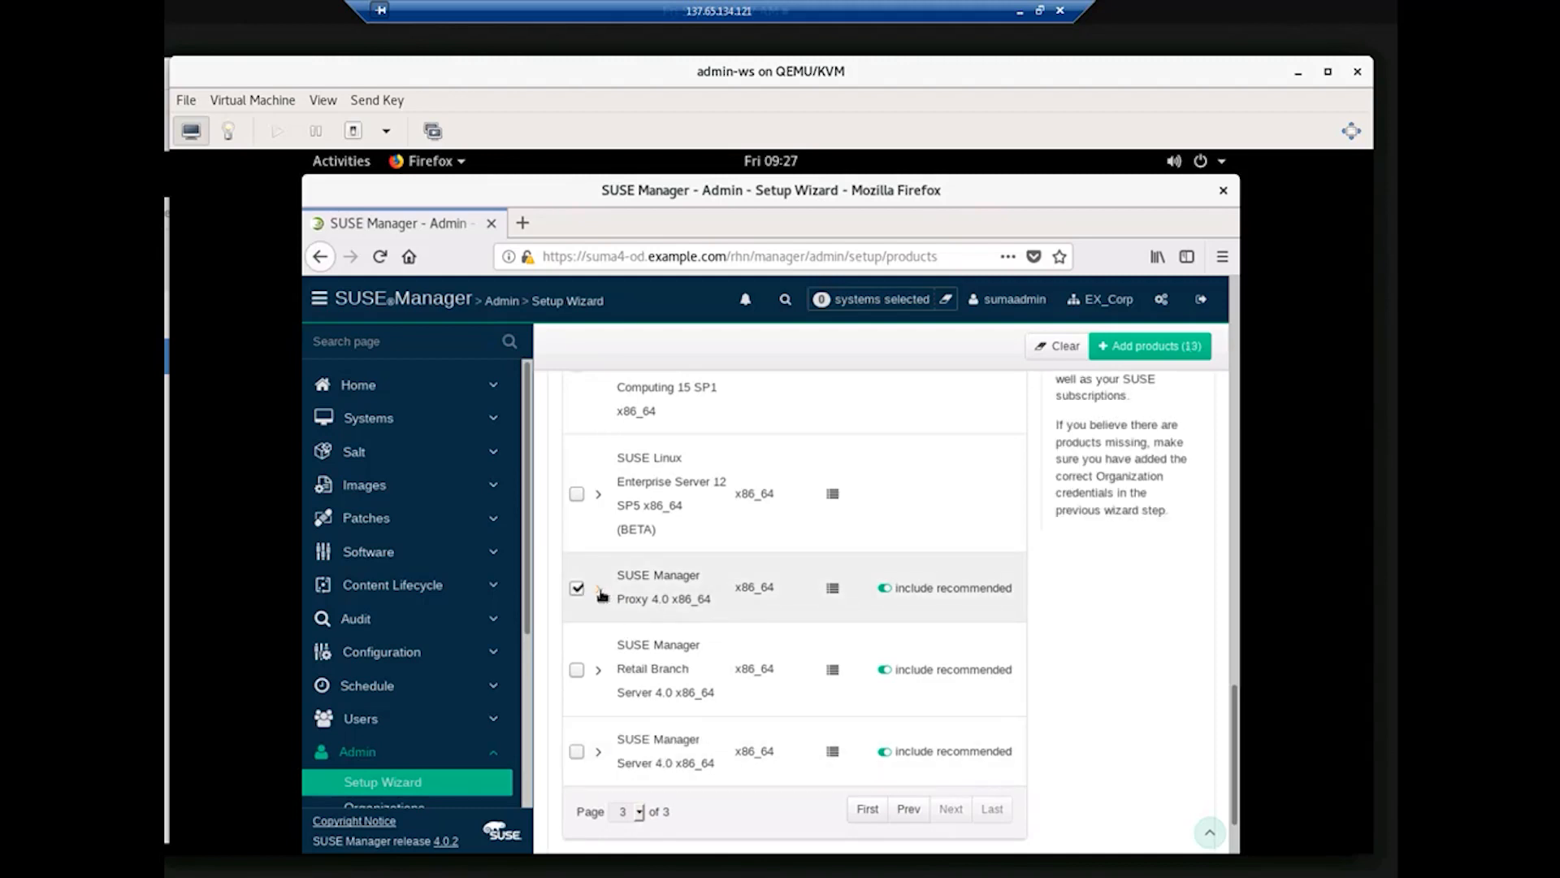
pyautogui.click(599, 588)
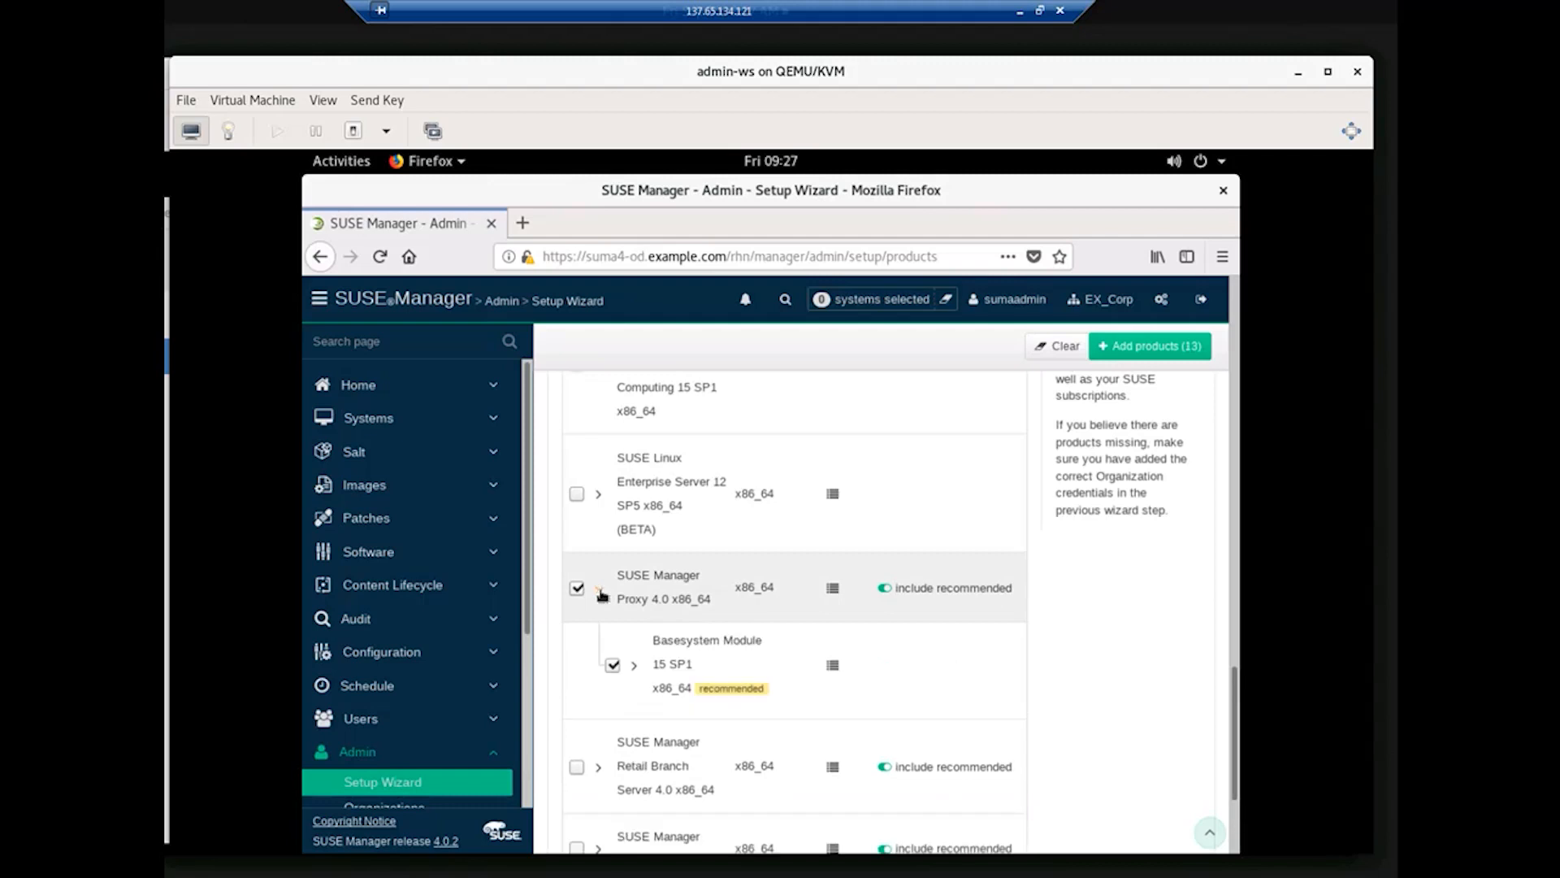
pyautogui.click(635, 668)
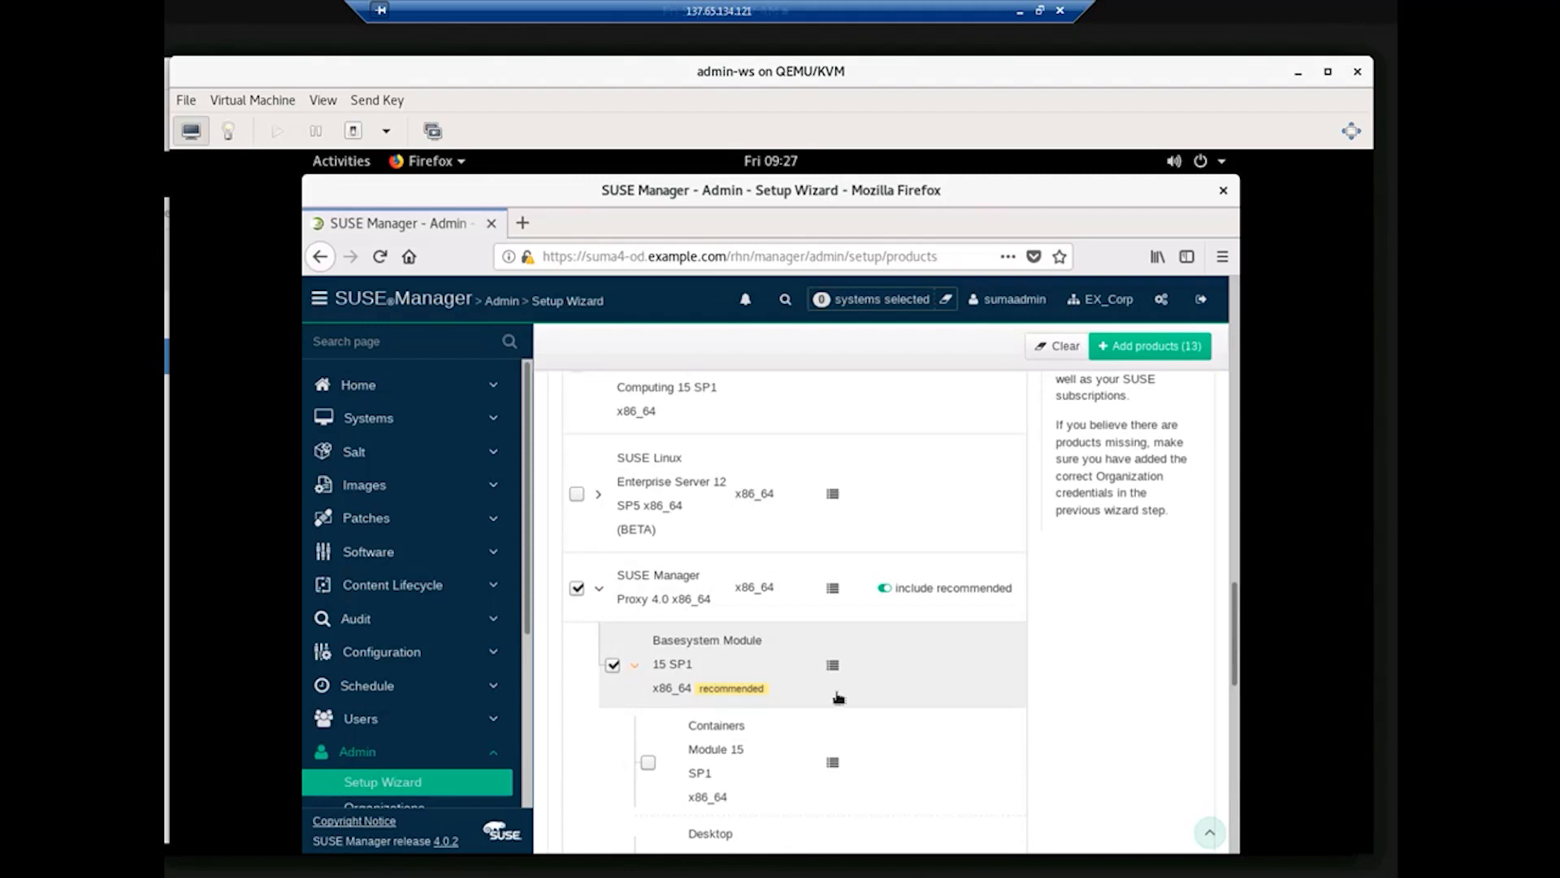
pyautogui.scroll(-3, 1124, 675)
pyautogui.scroll(-10, 1124, 675)
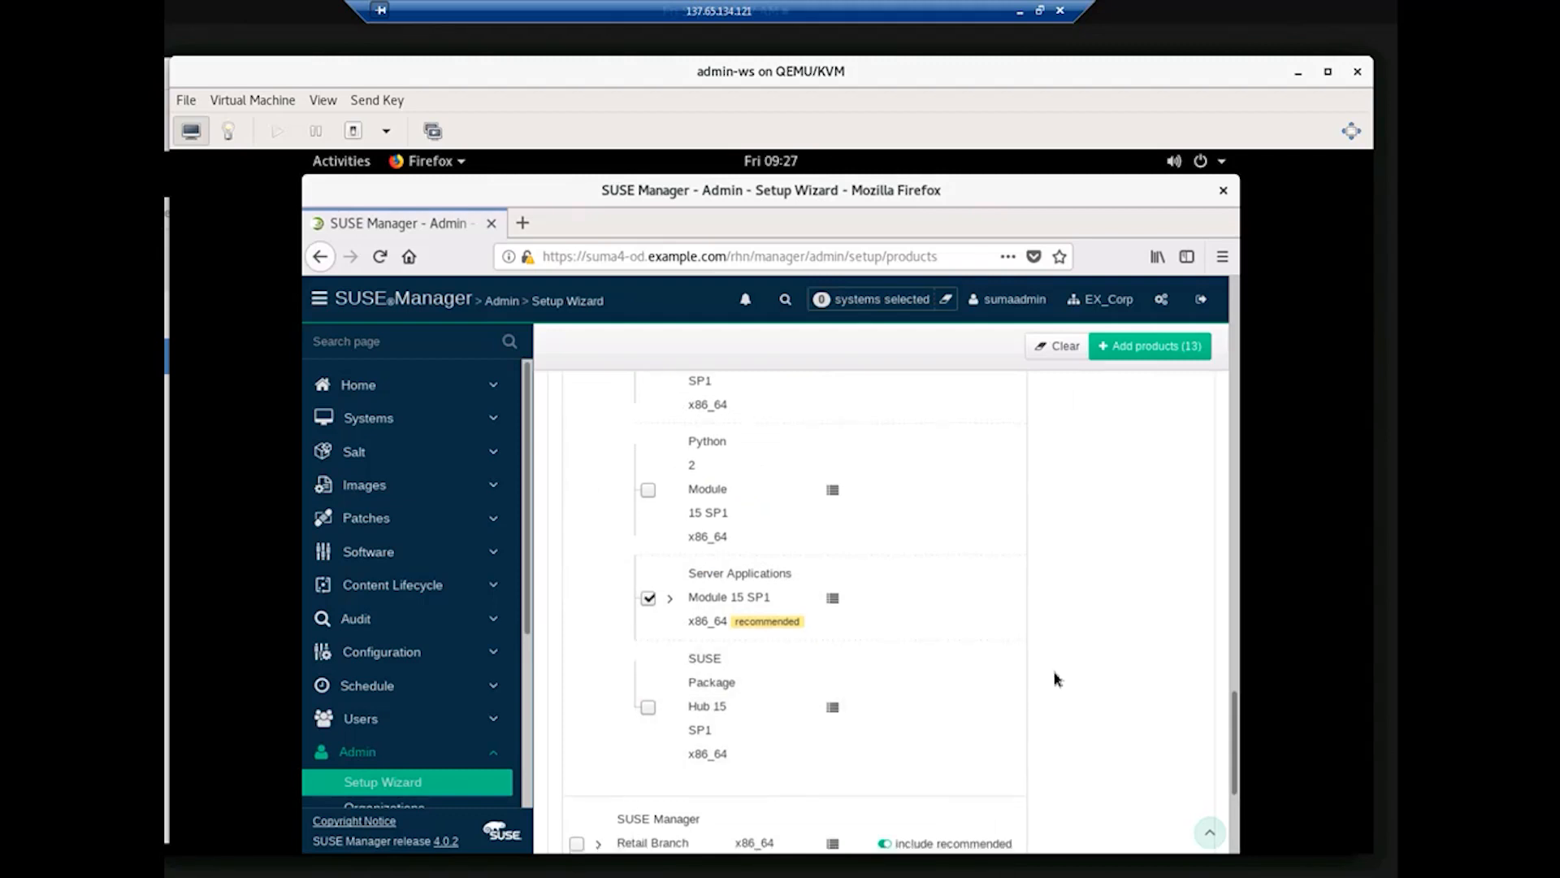
pyautogui.scroll(-7, 1065, 678)
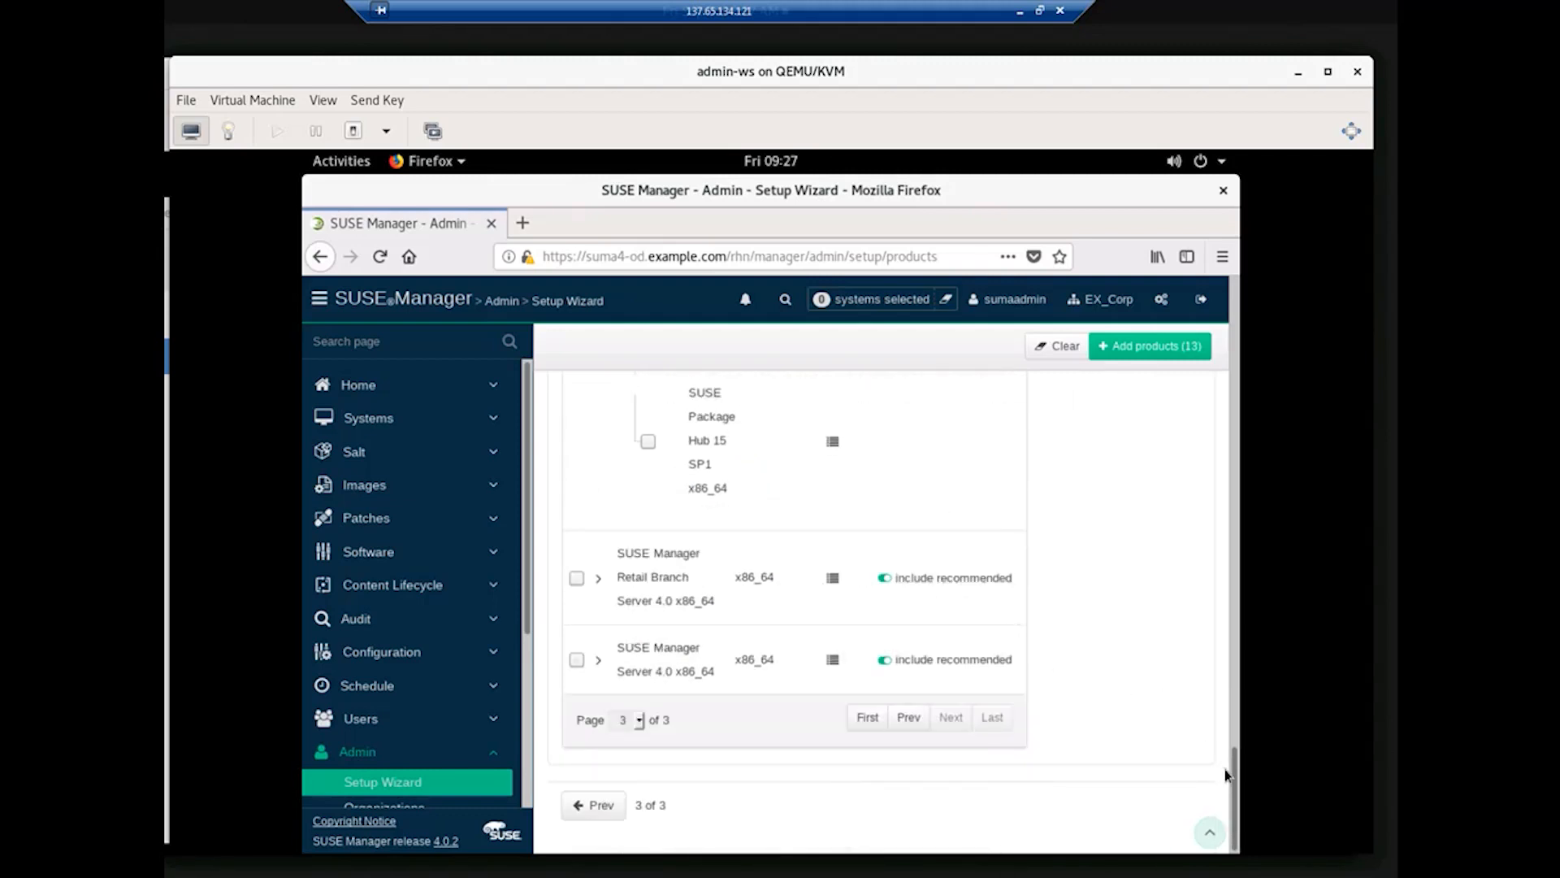
# Step: Tick SUSE Manager Server 4.0, review its Basesystem modules, and add the 19 selected products
pyautogui.click(577, 659)
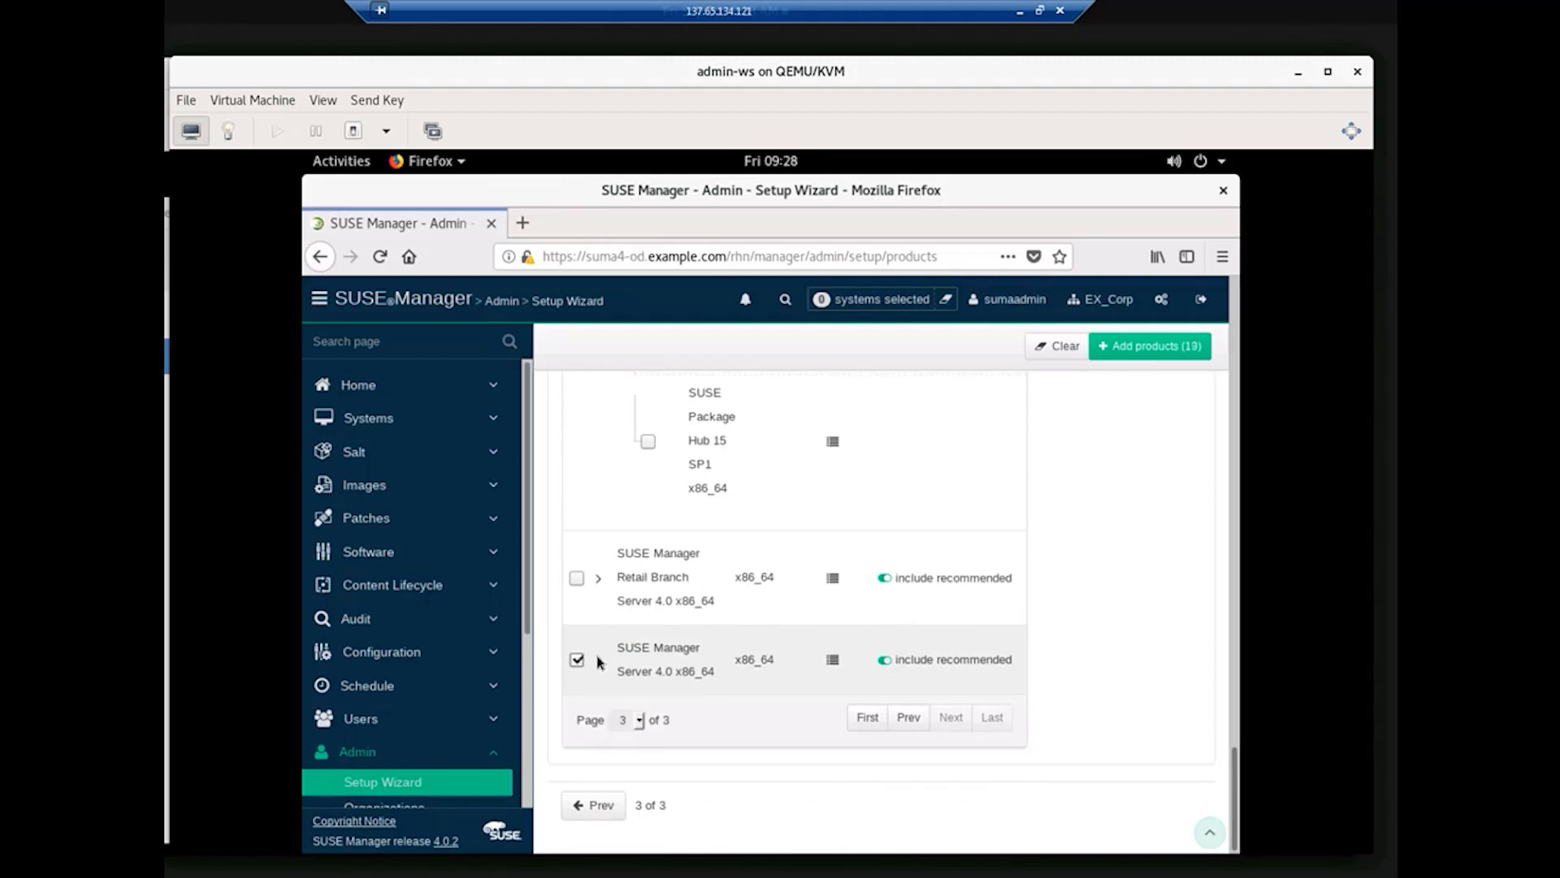
pyautogui.click(599, 659)
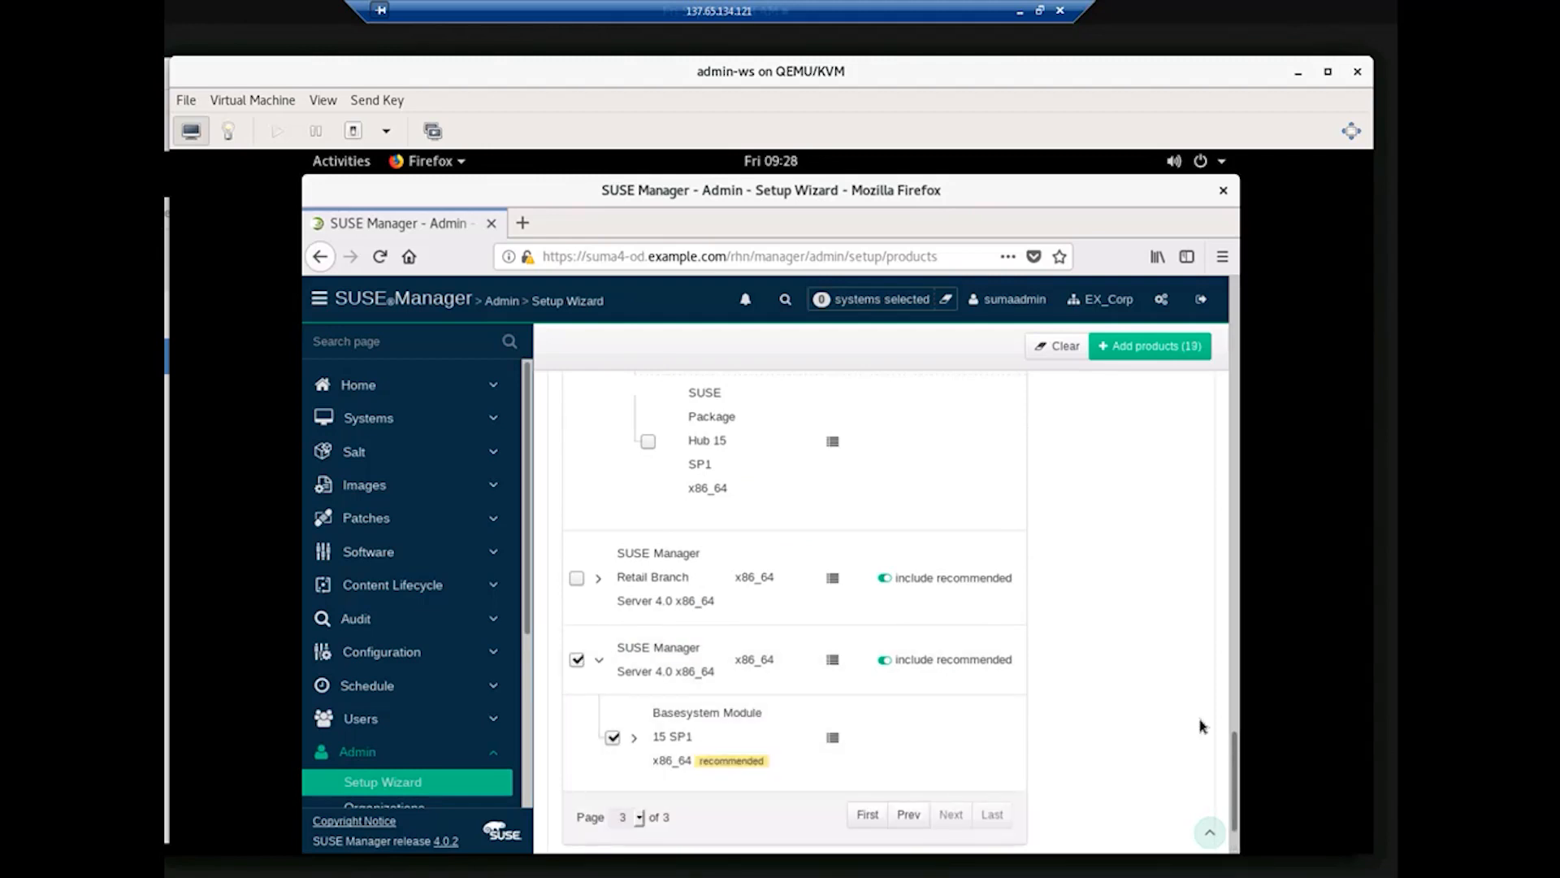
pyautogui.scroll(-1, 1235, 824)
pyautogui.scroll(-2, 1235, 825)
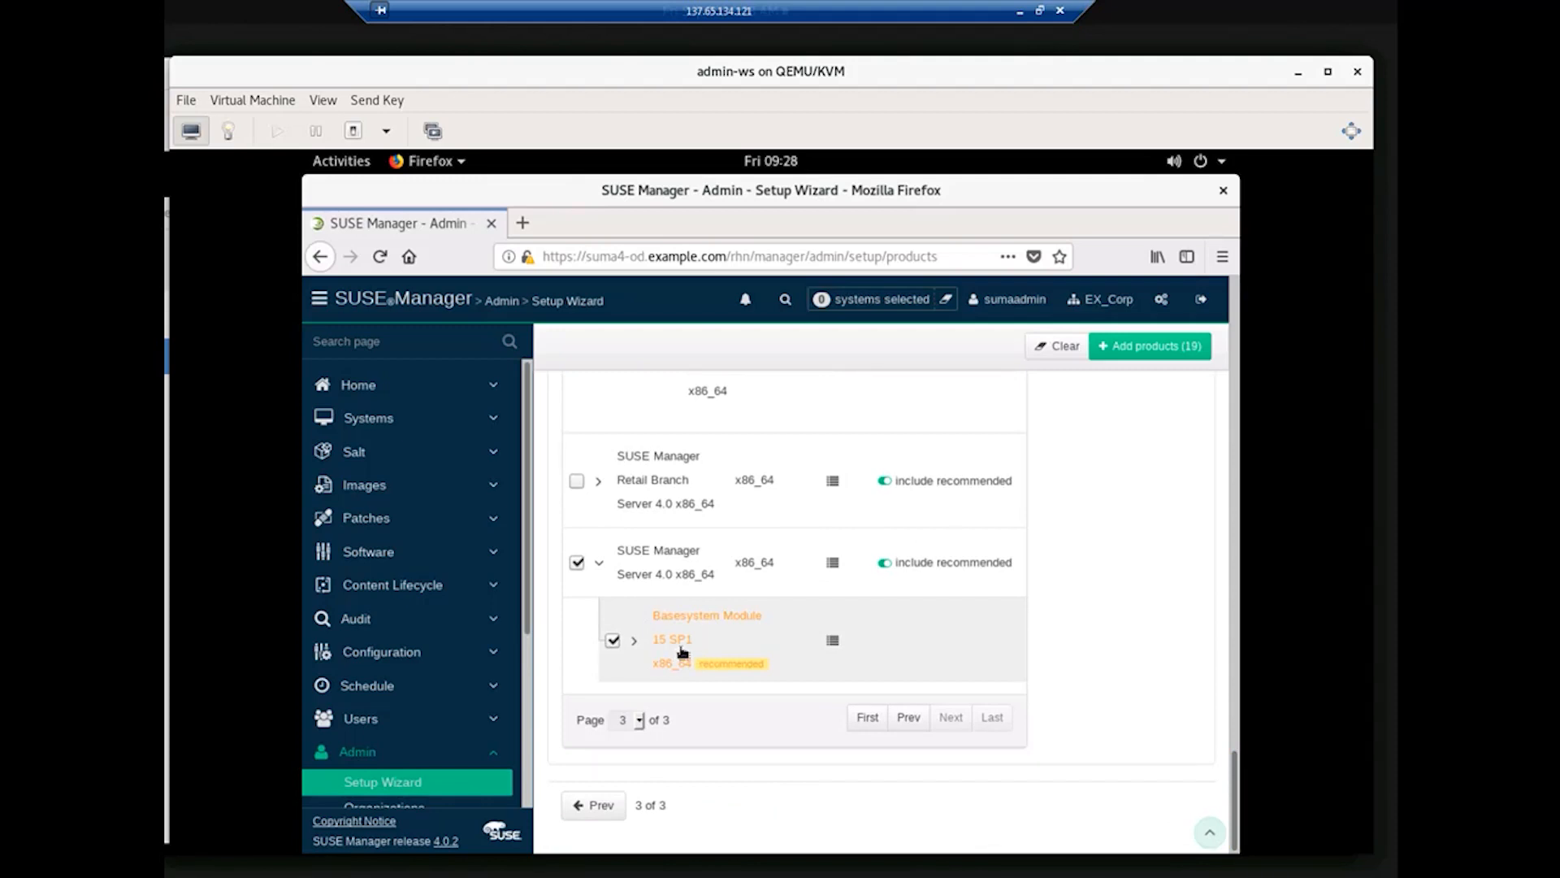
pyautogui.click(634, 641)
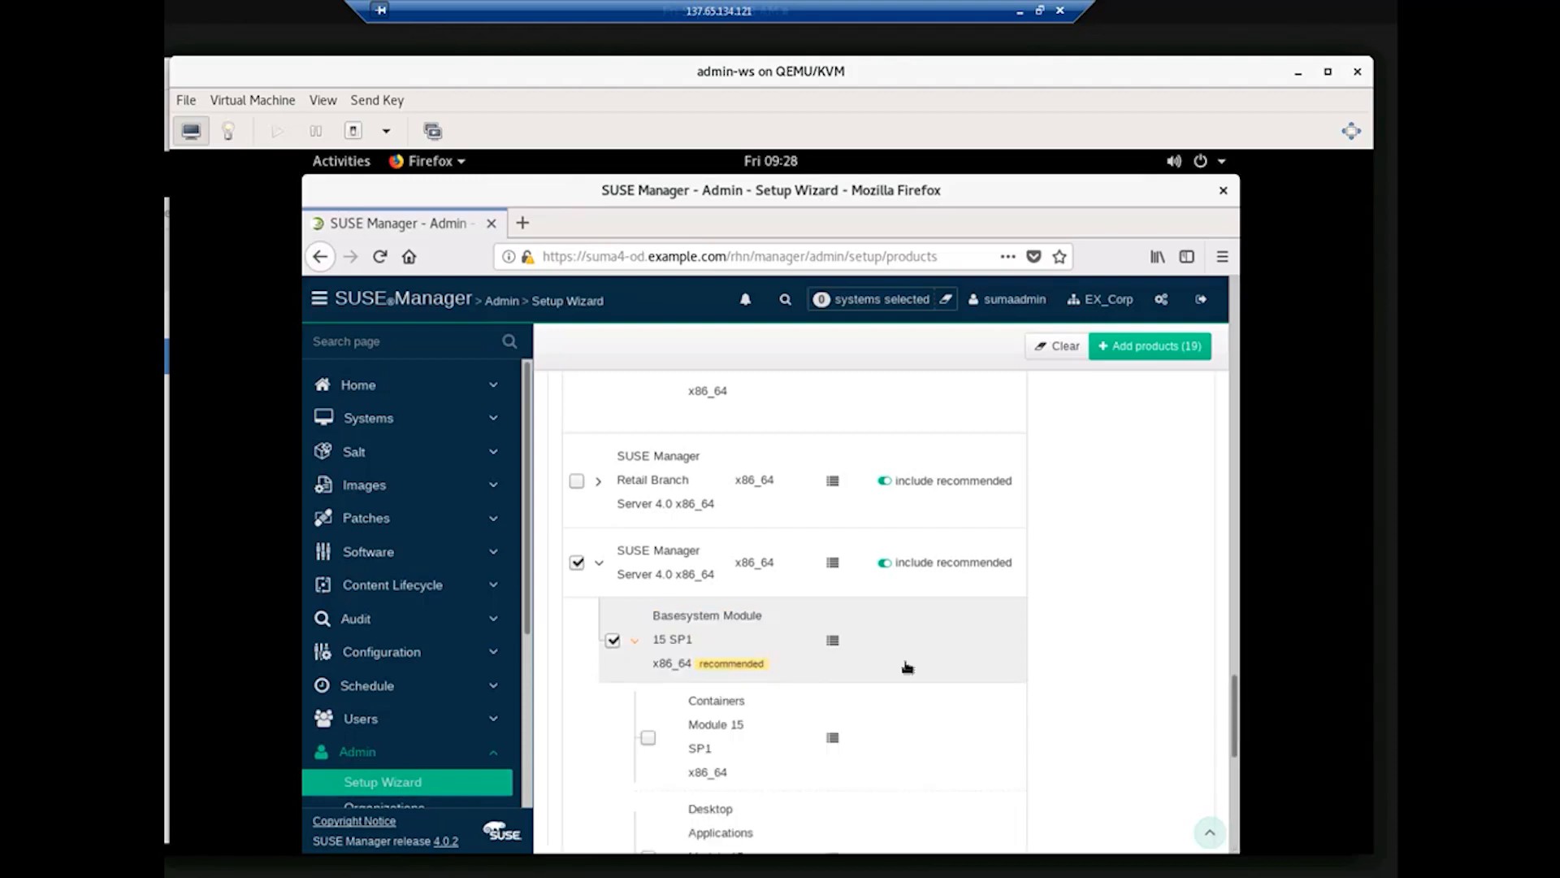
pyautogui.moveTo(1241, 717); pyautogui.dragTo(1237, 809)
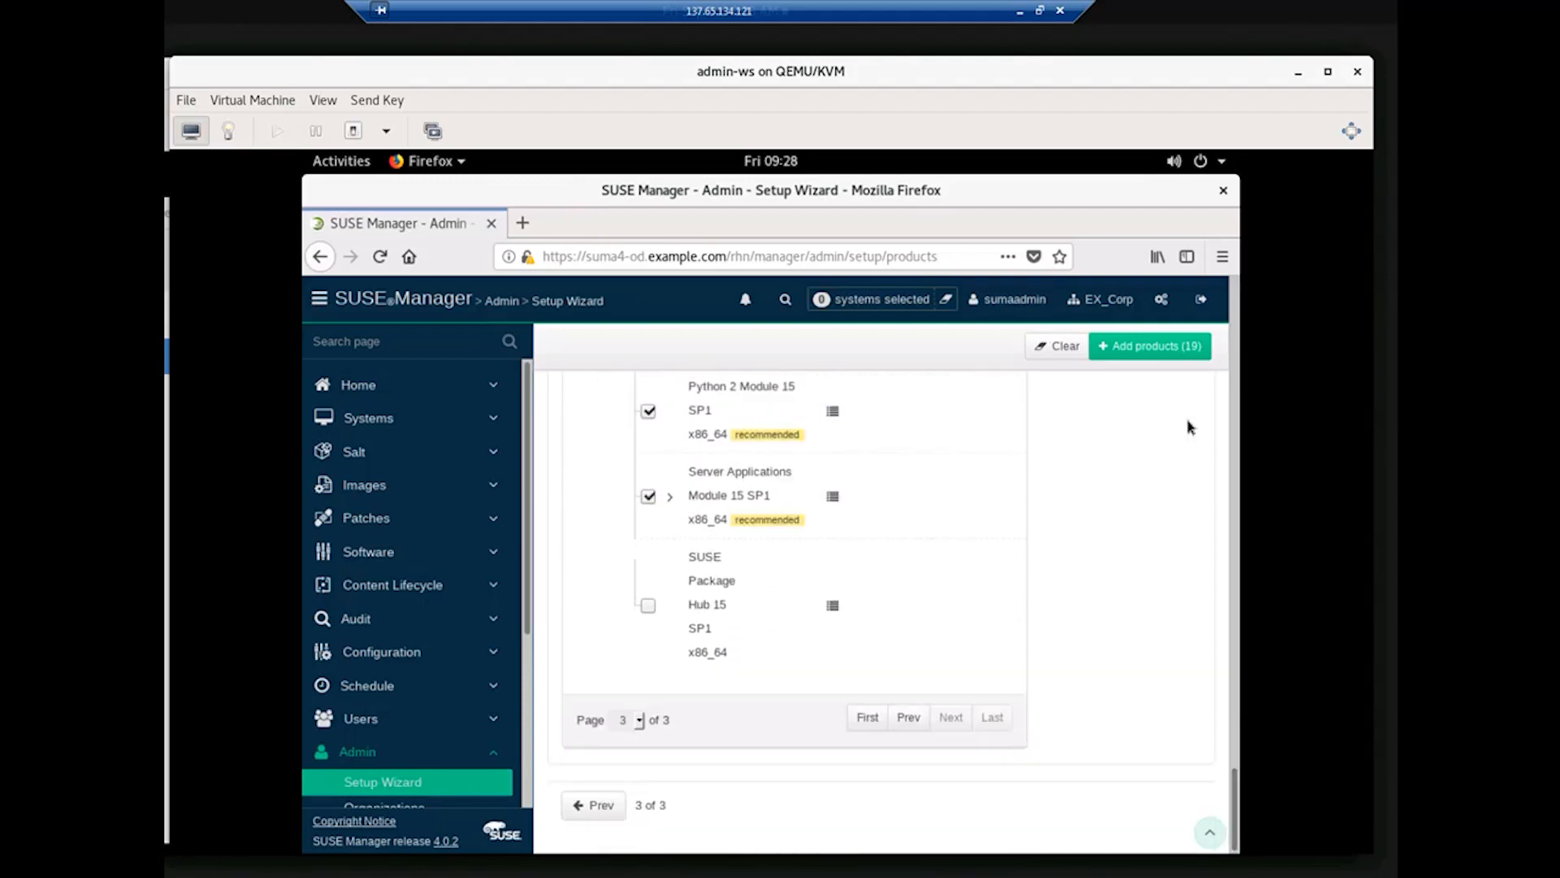
pyautogui.click(1132, 349)
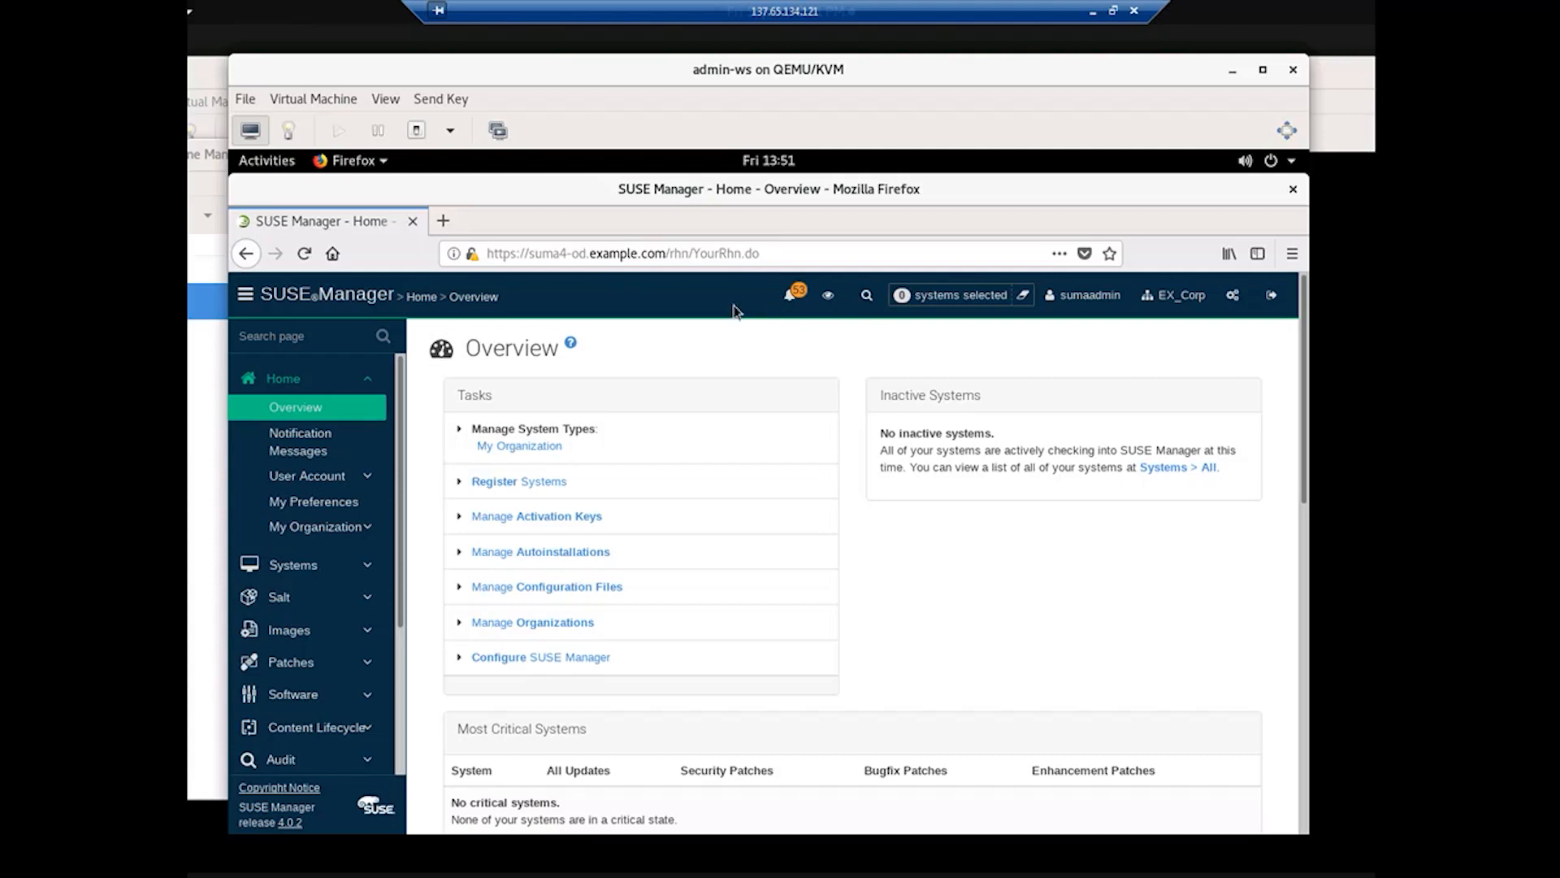
# Step: Scroll through the sync messages in Notification Messages and open the SLE-Module-Basesystem15-SP1-Pool for x86_64 channel
pyautogui.click(300, 453)
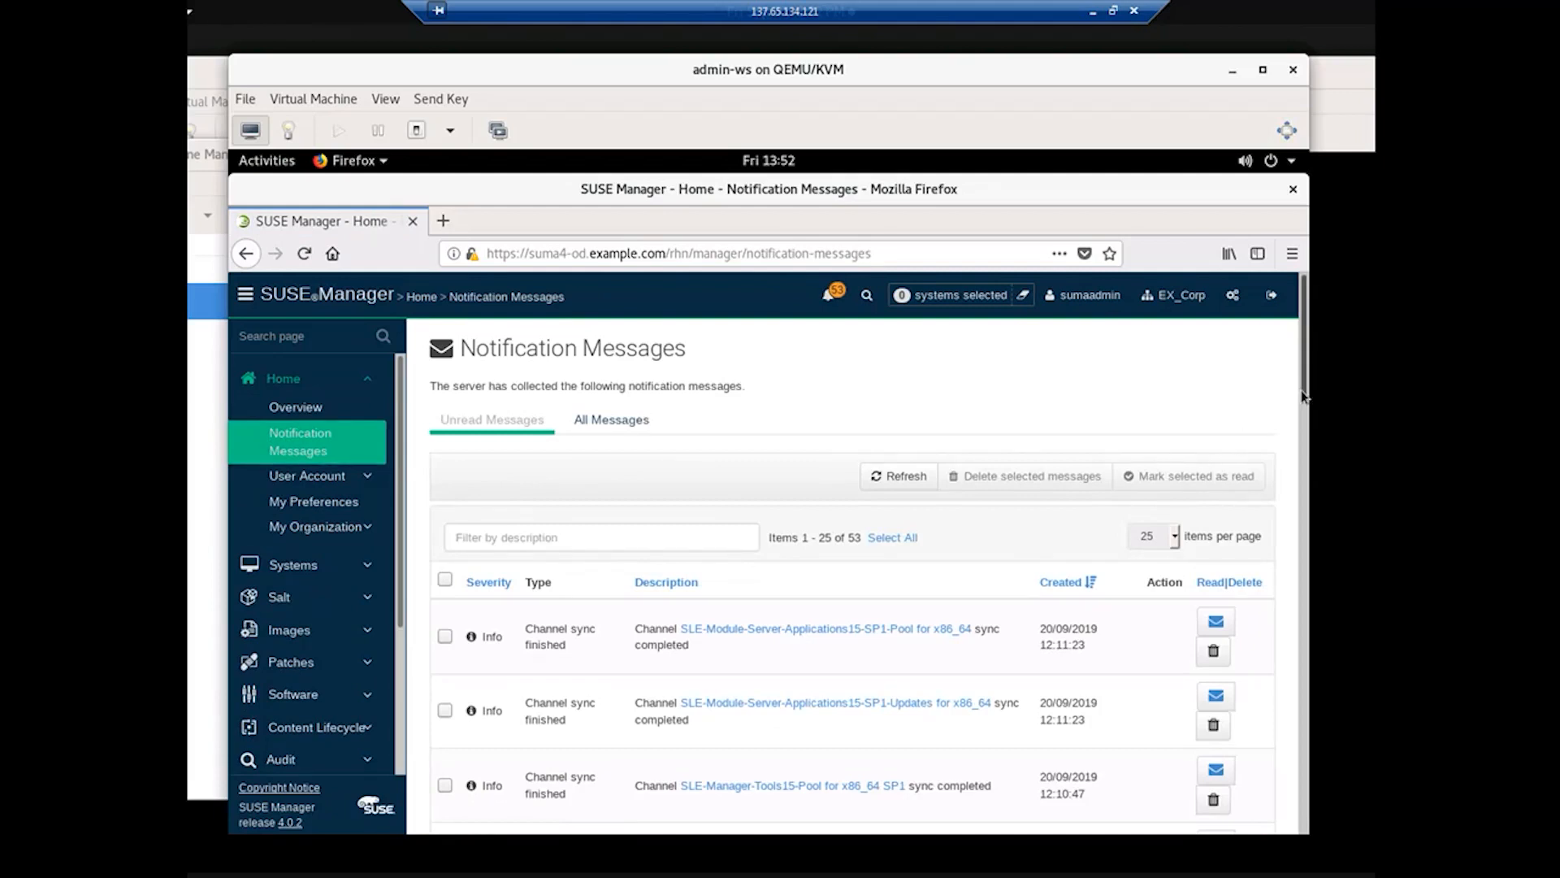
pyautogui.moveTo(1301, 395); pyautogui.dragTo(1307, 566)
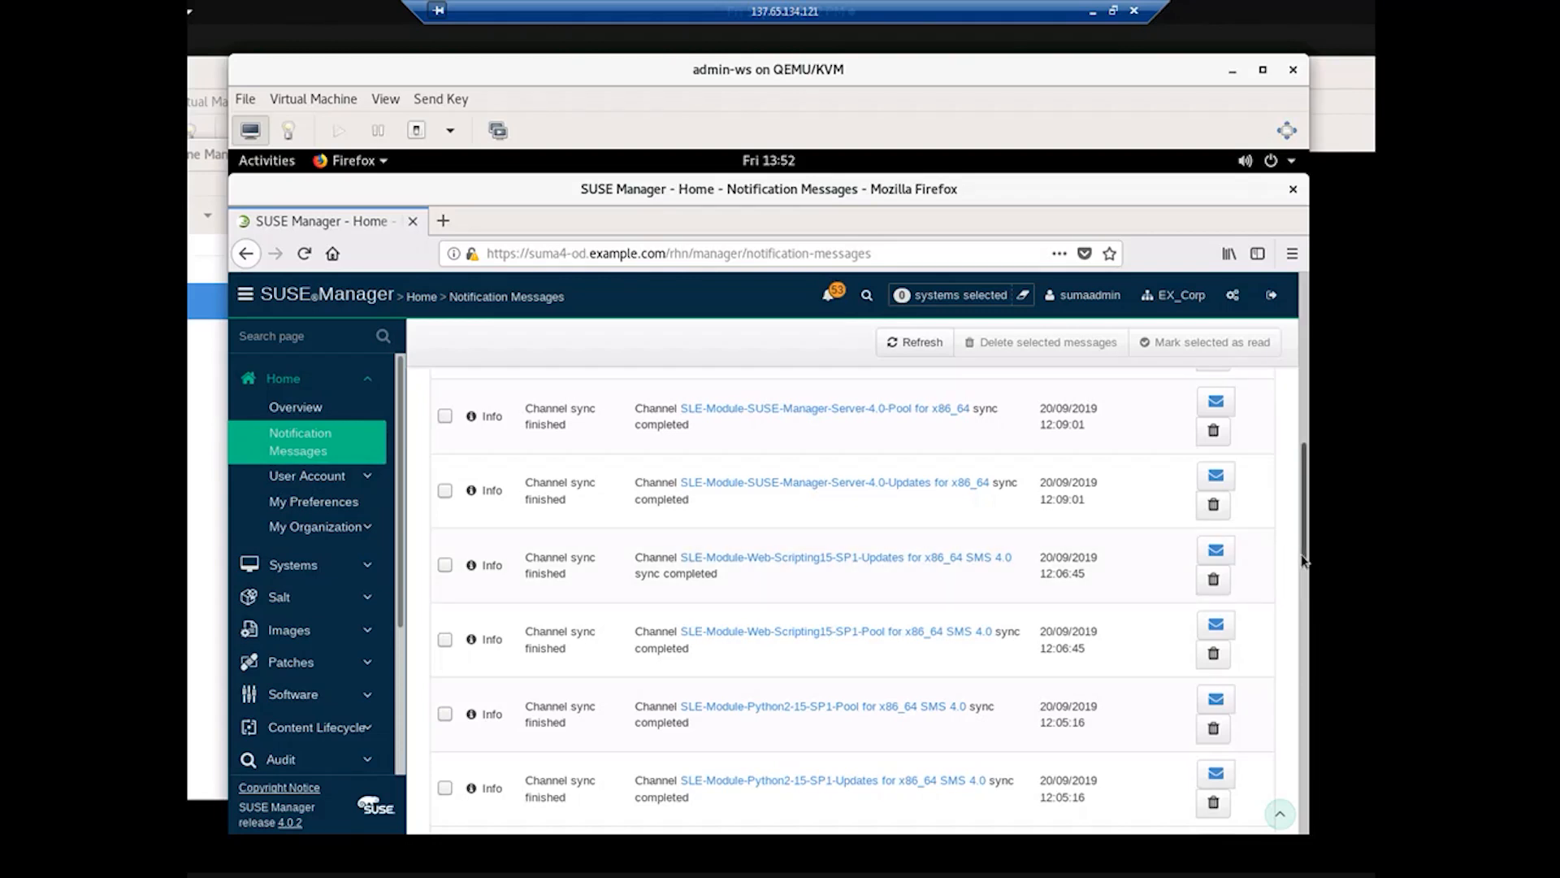
pyautogui.moveTo(1300, 554); pyautogui.dragTo(1299, 808)
pyautogui.scroll(5, 1297, 808)
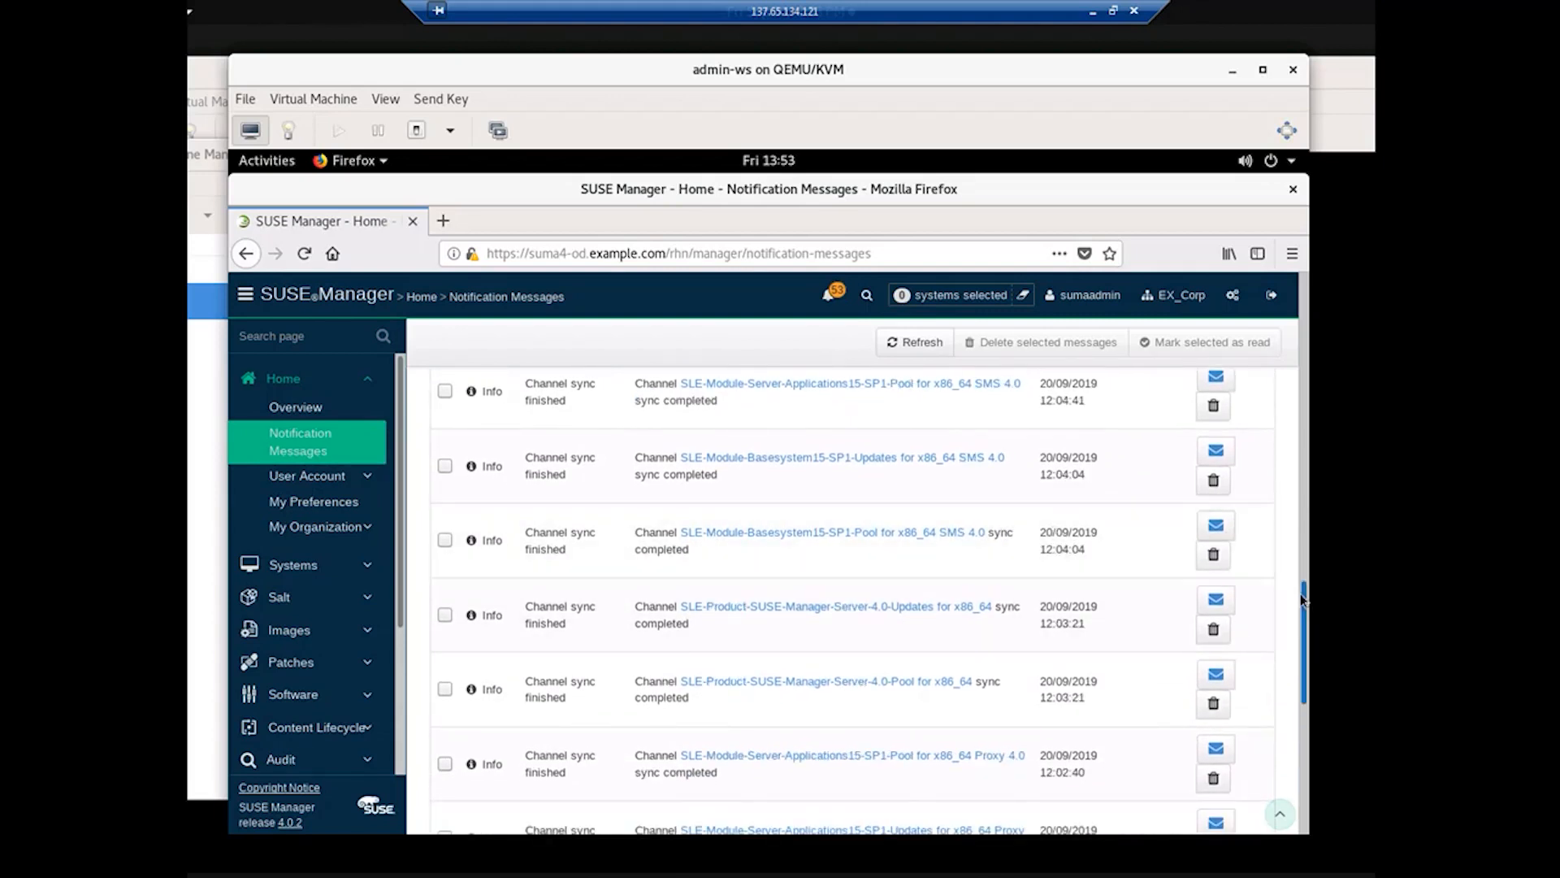
pyautogui.scroll(3, 1300, 599)
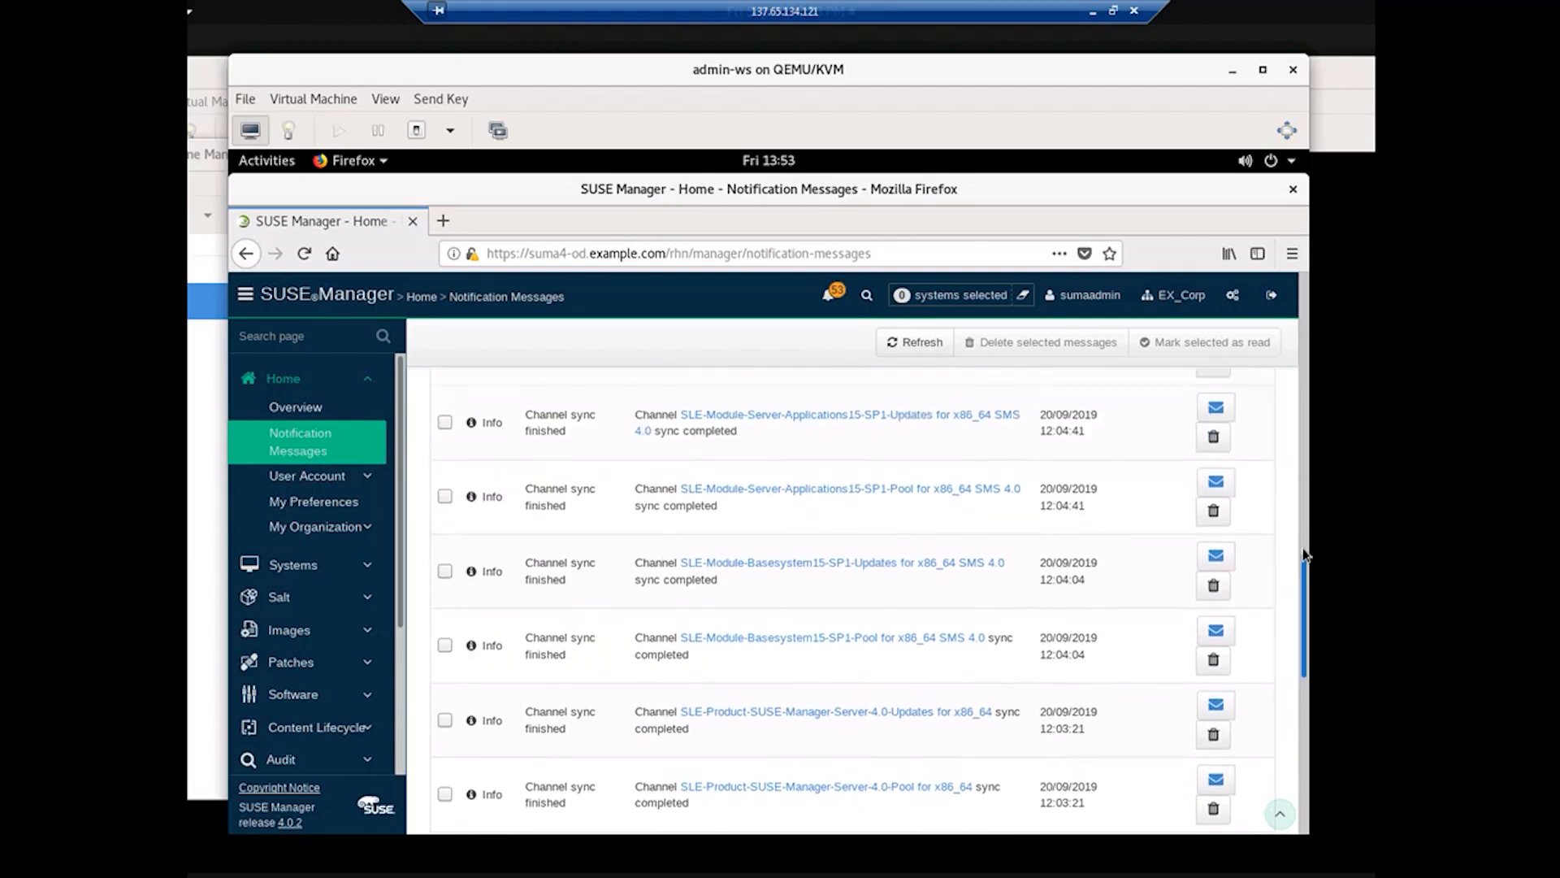
pyautogui.moveTo(1304, 555); pyautogui.dragTo(1301, 413)
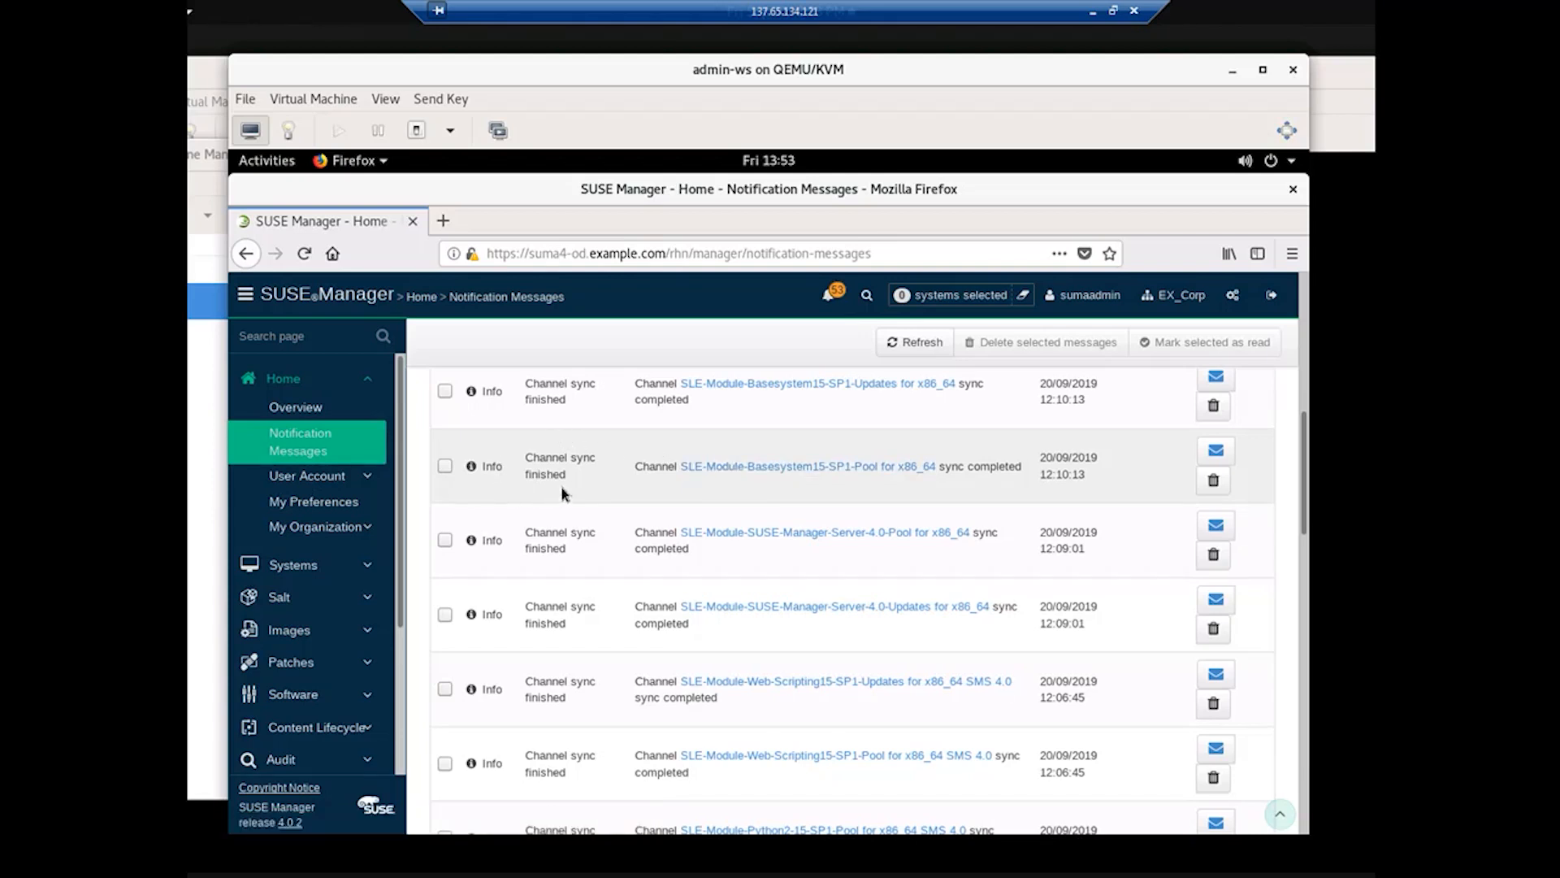
pyautogui.click(761, 468)
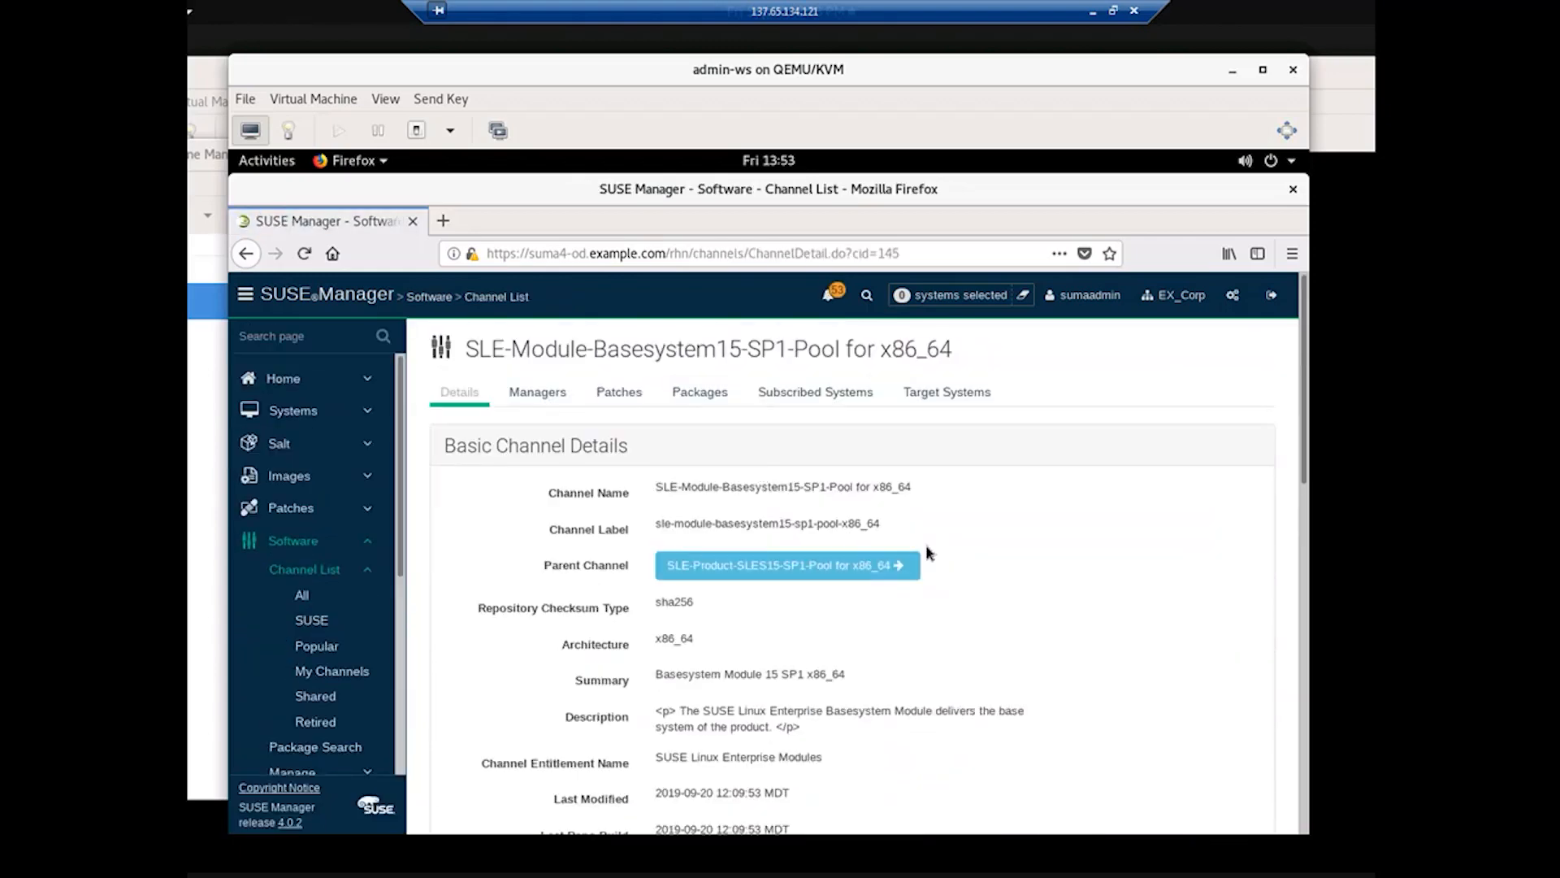
# Step: Browse the Basesystem15-SP1-Pool channel's 3078 packages, then return to its Basic Channel Details
pyautogui.scroll(-3, 932, 553)
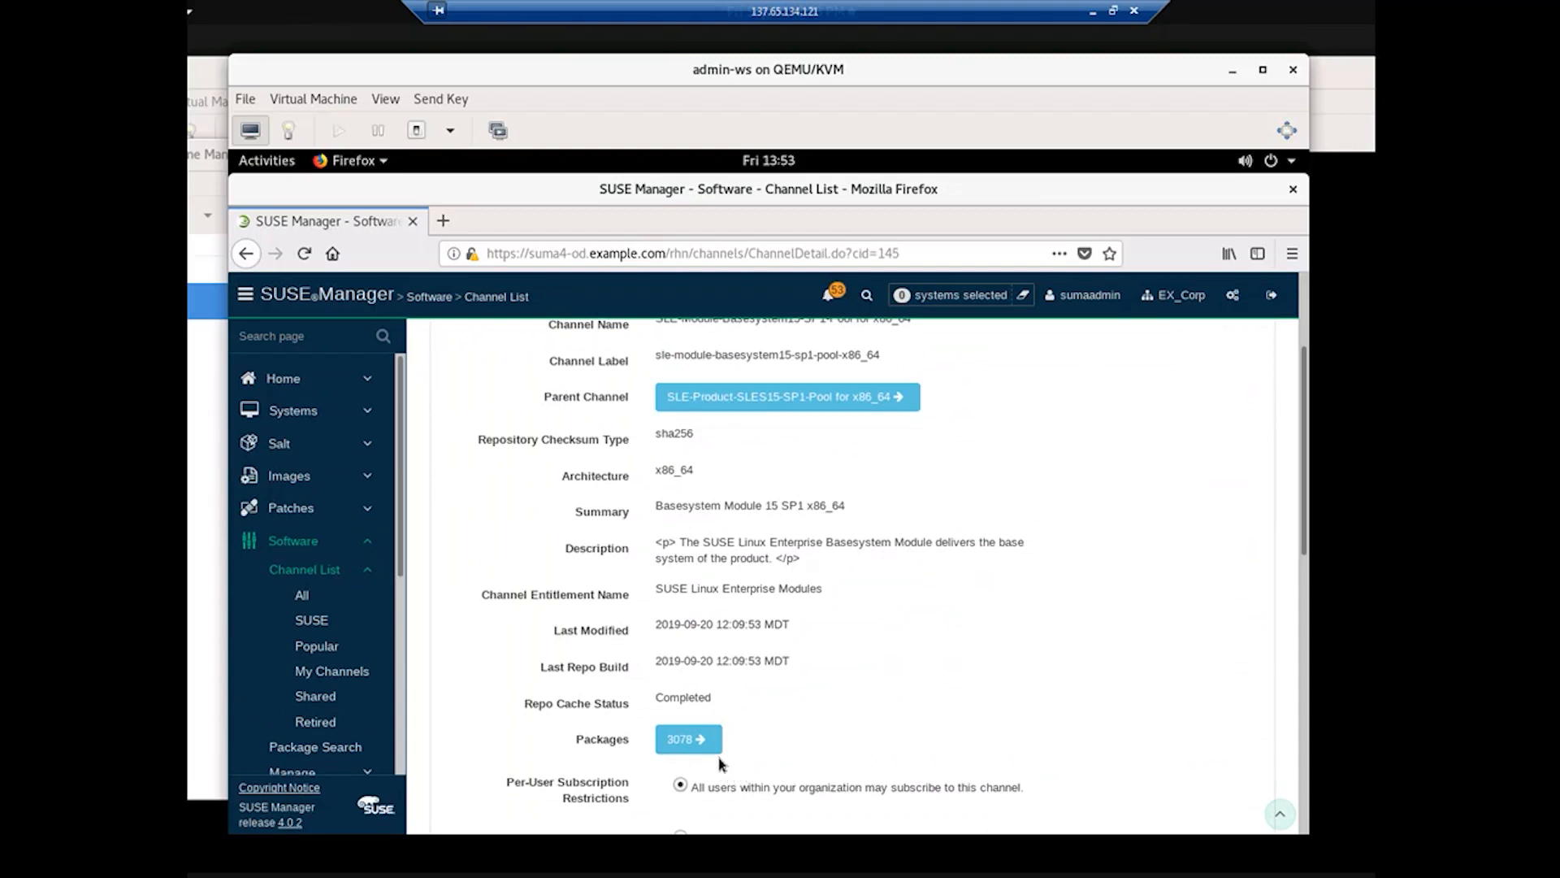
pyautogui.click(685, 746)
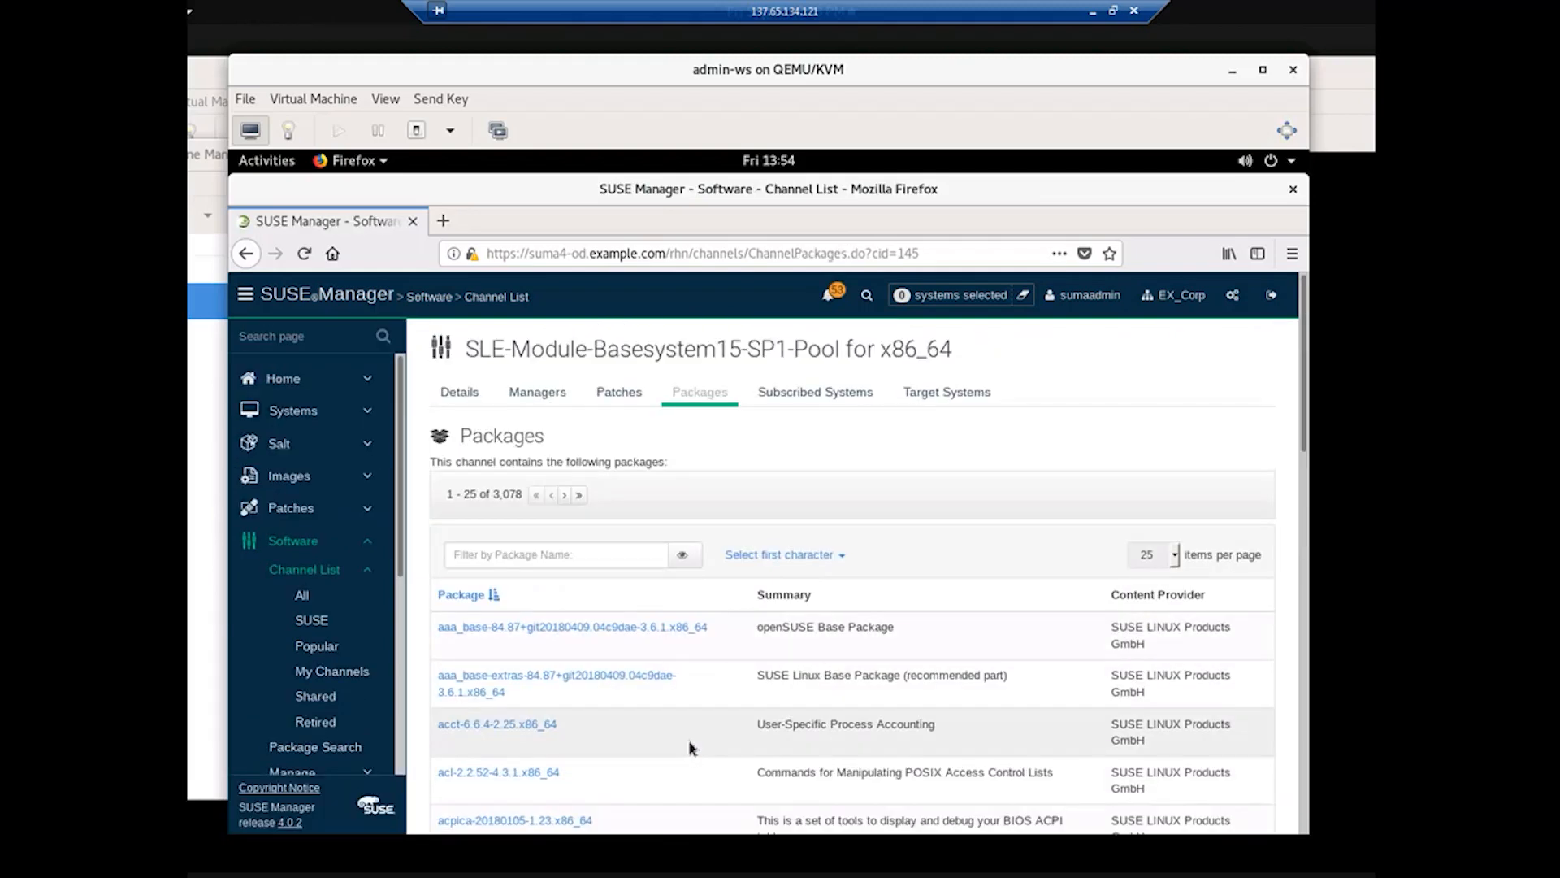
pyautogui.scroll(-2, 689, 748)
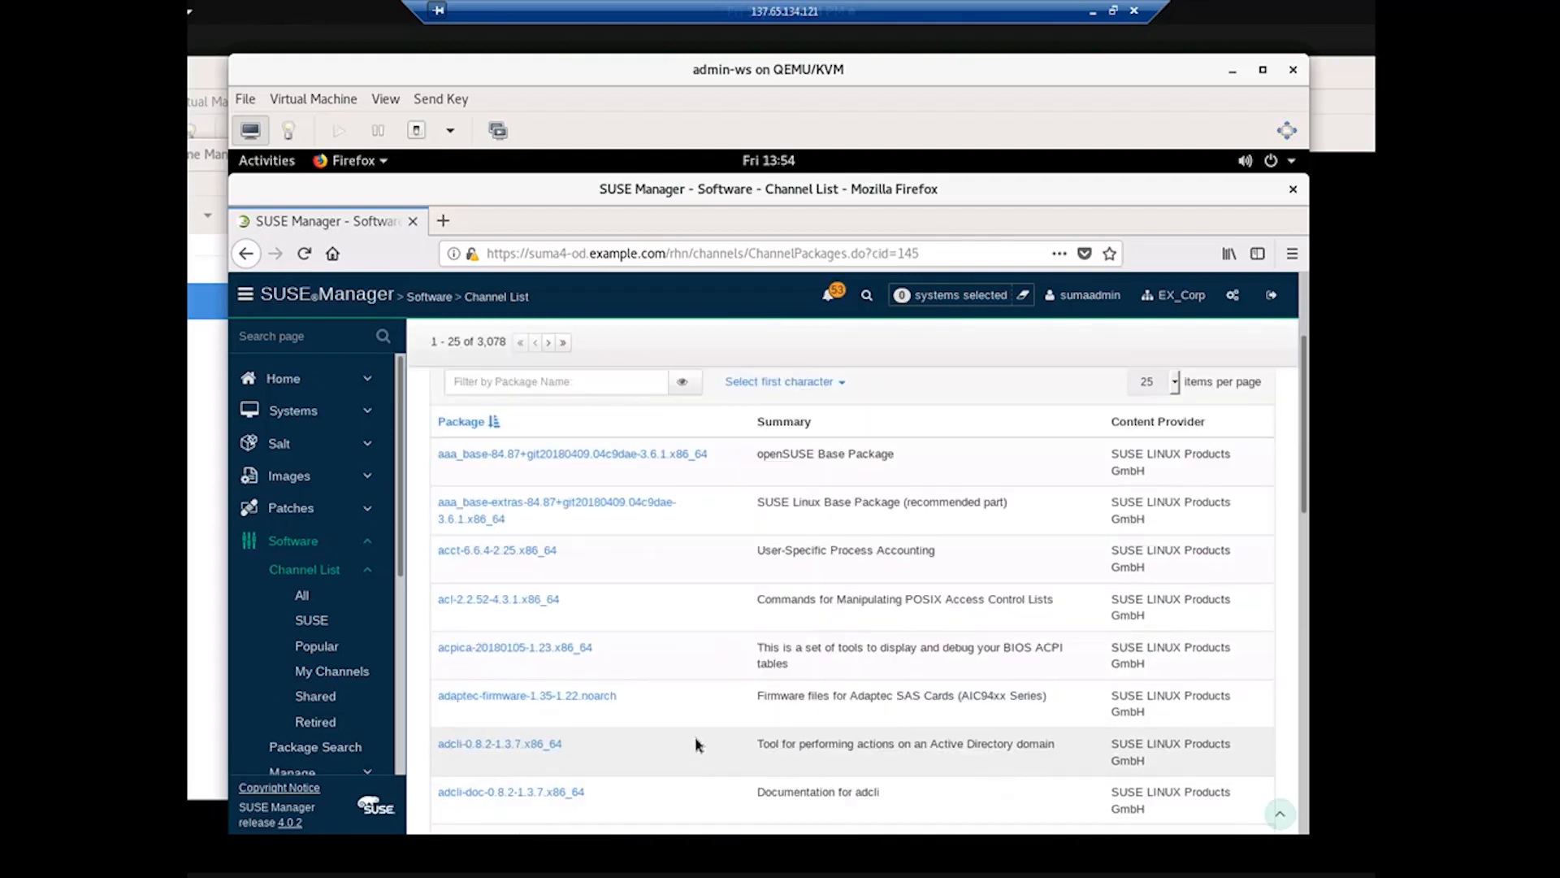
pyautogui.scroll(-1, 696, 744)
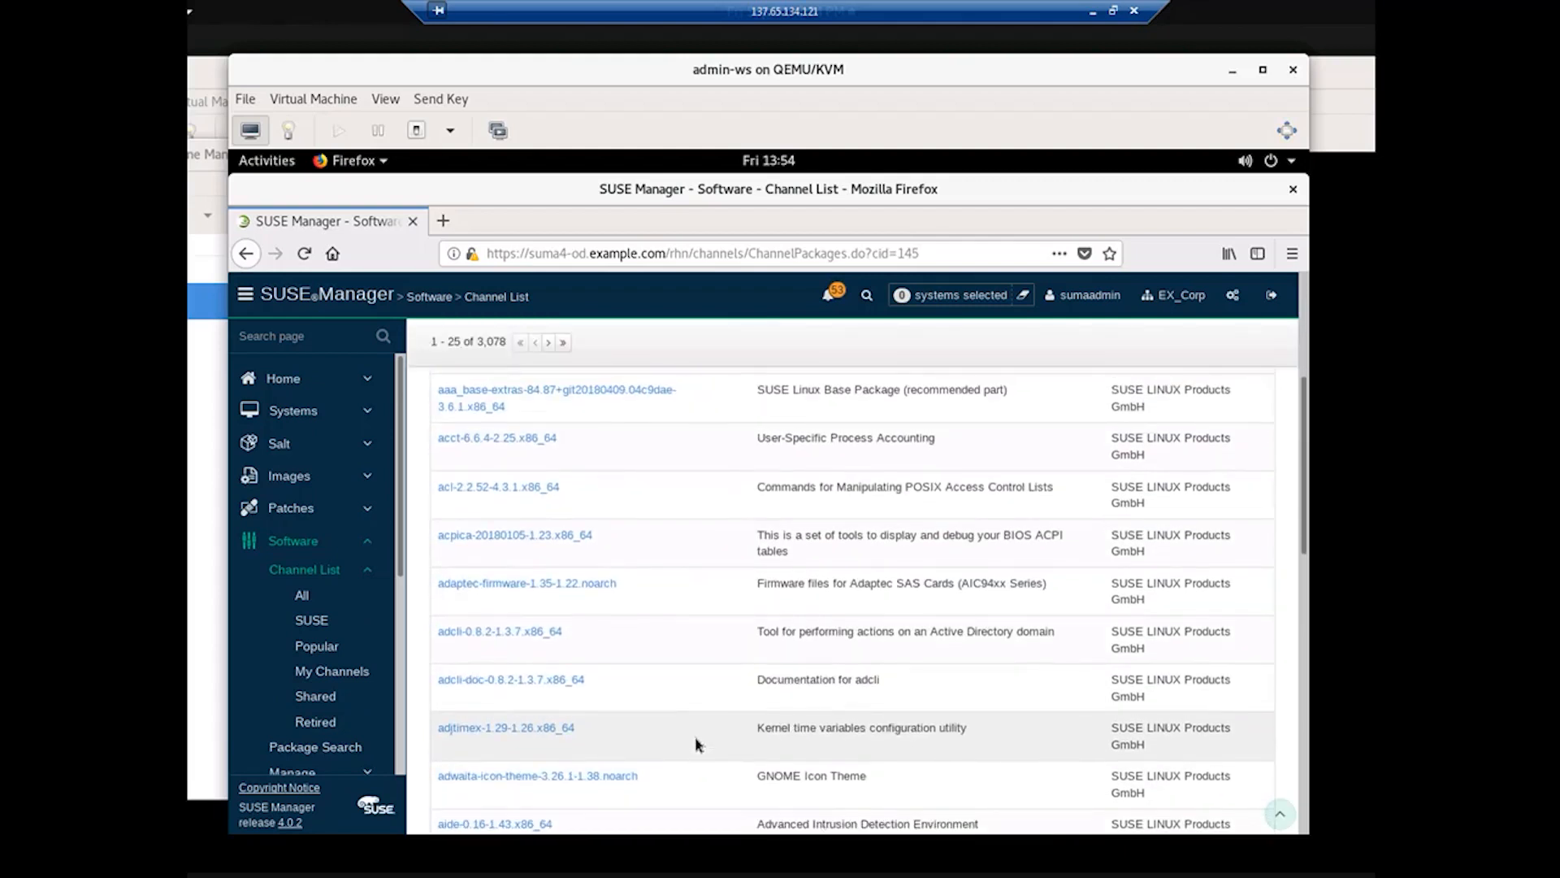
pyautogui.scroll(3, 697, 744)
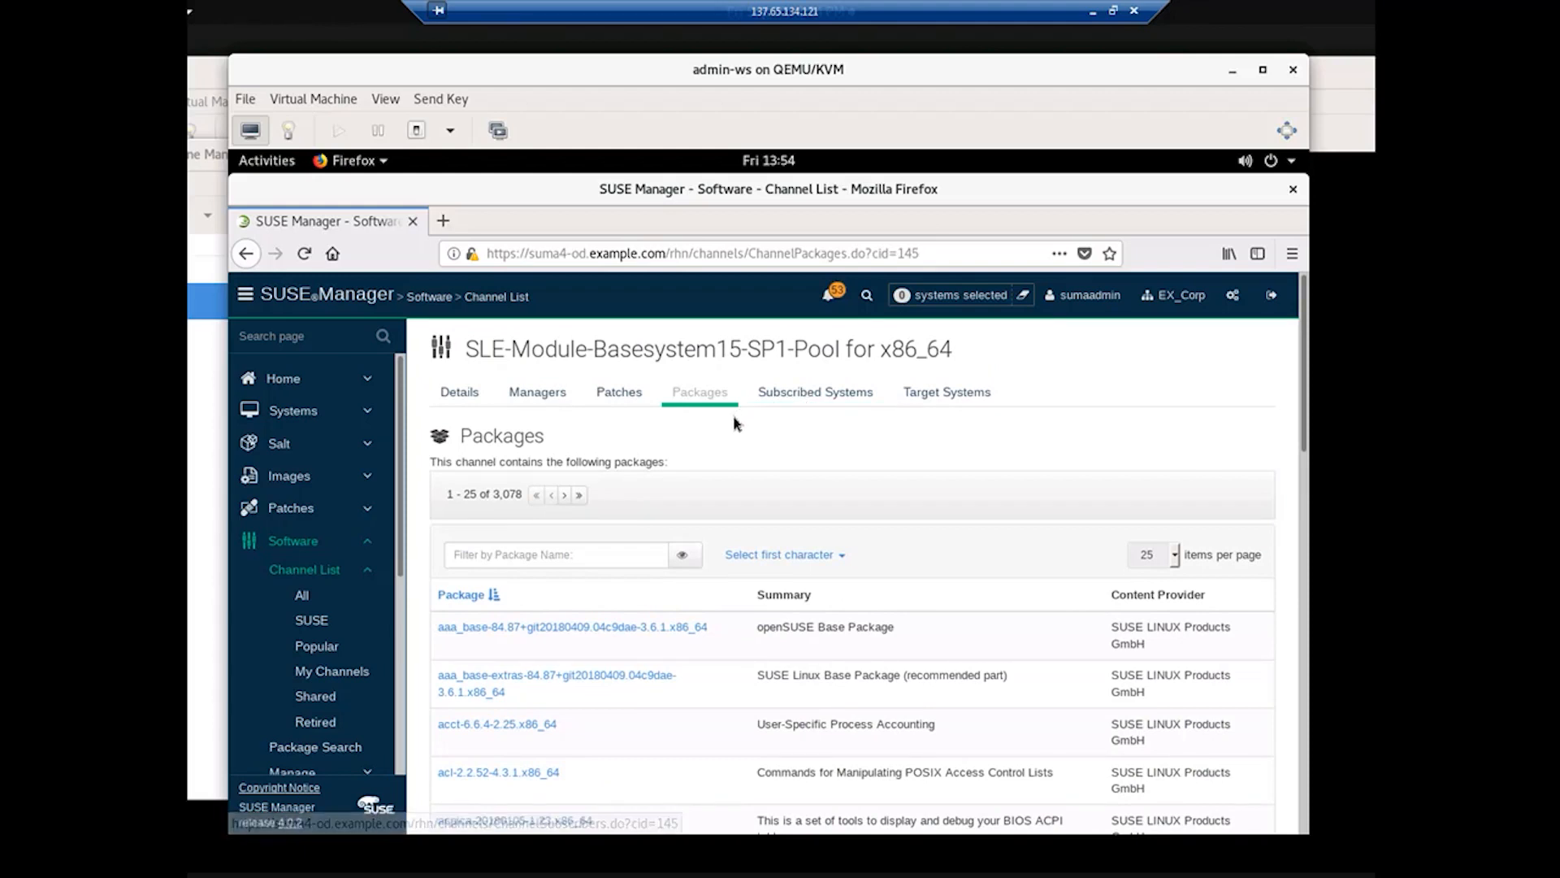
pyautogui.click(466, 400)
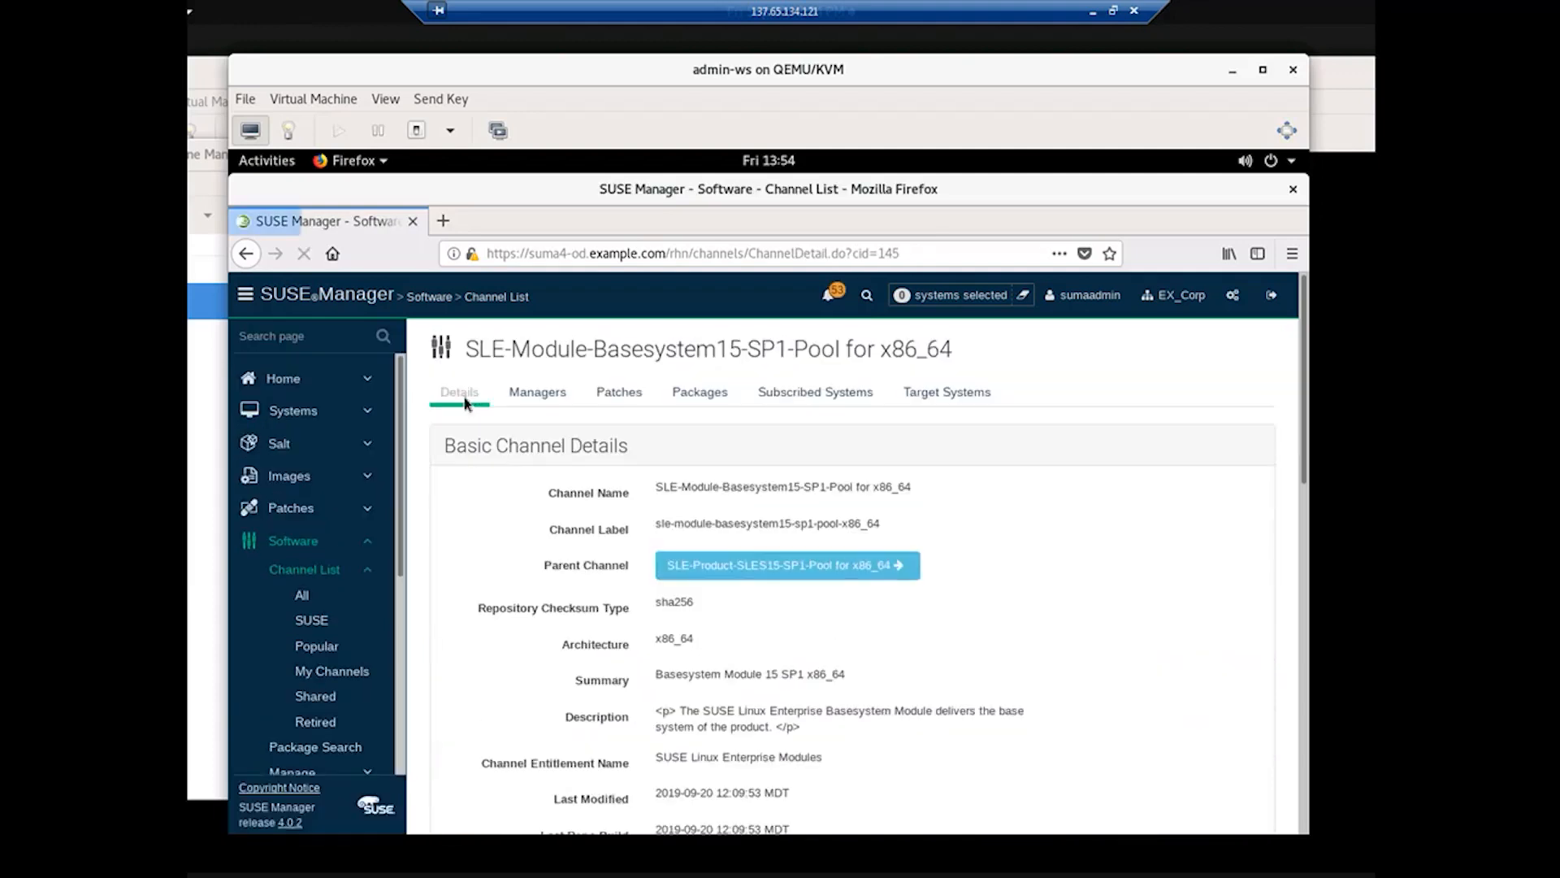
pyautogui.scroll(-4, 1142, 703)
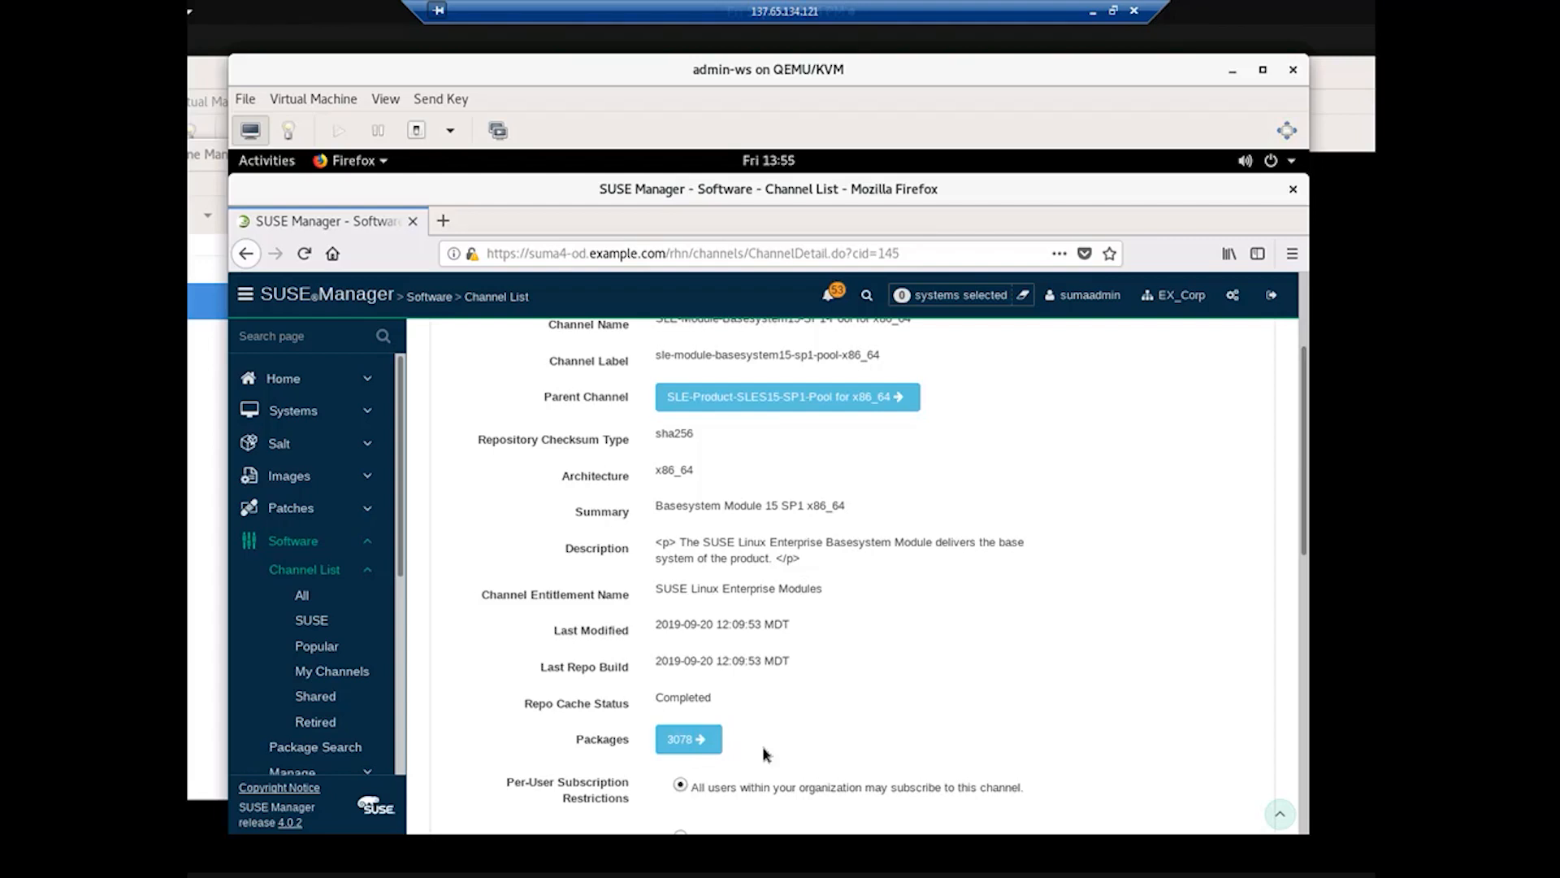
pyautogui.scroll(3, 805, 678)
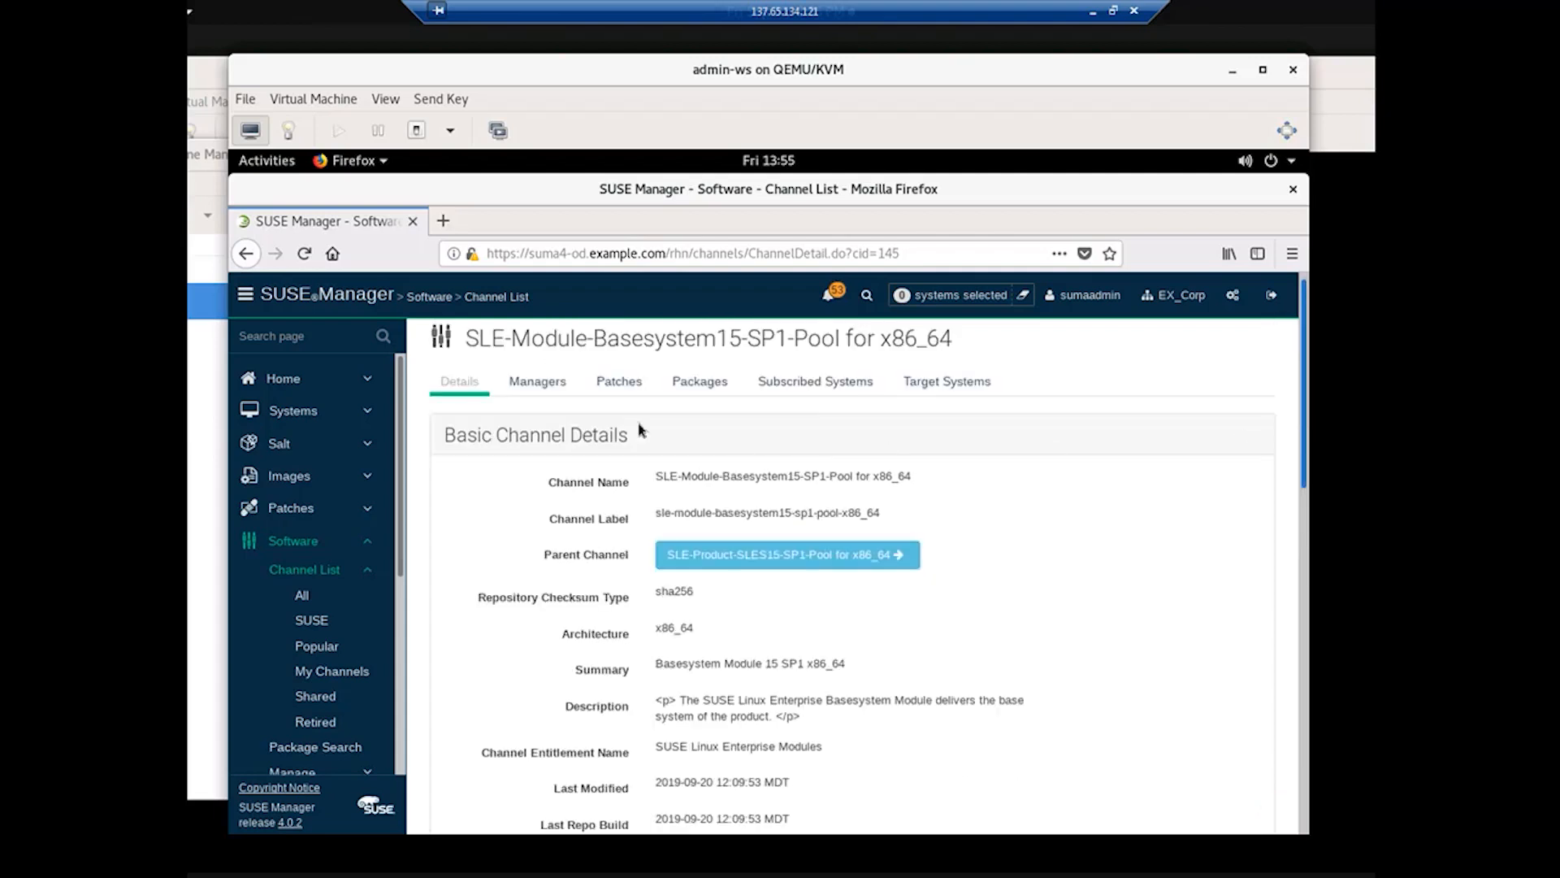
# Step: Open the notification messages and find the failed SLE-15-SP1-Desktop-NVIDIA-Driver channel sync error
pyautogui.click(844, 295)
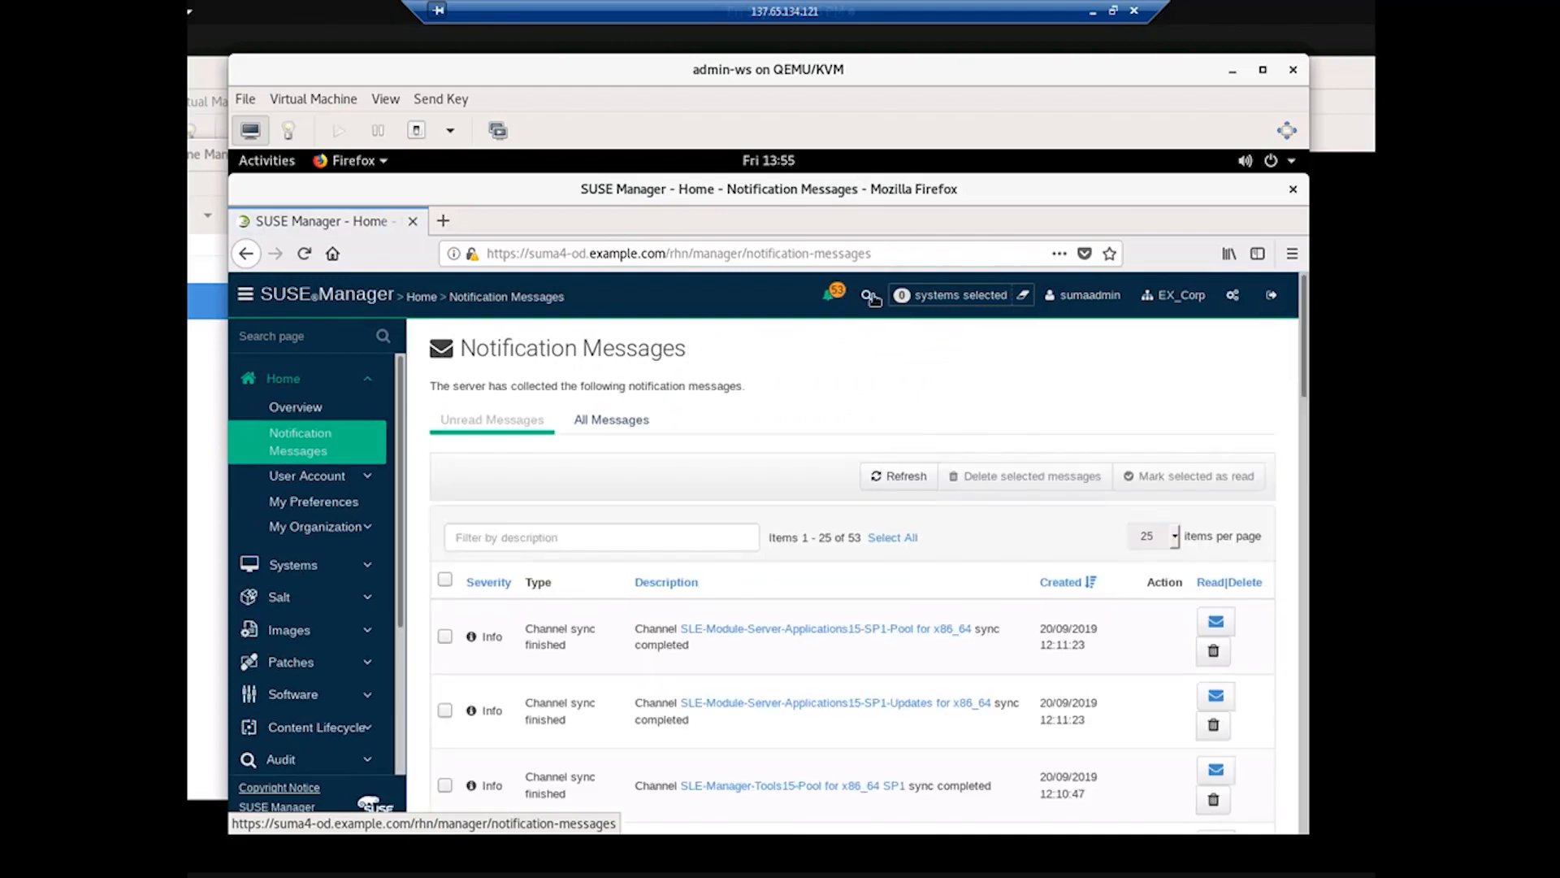
pyautogui.scroll(-3, 1304, 475)
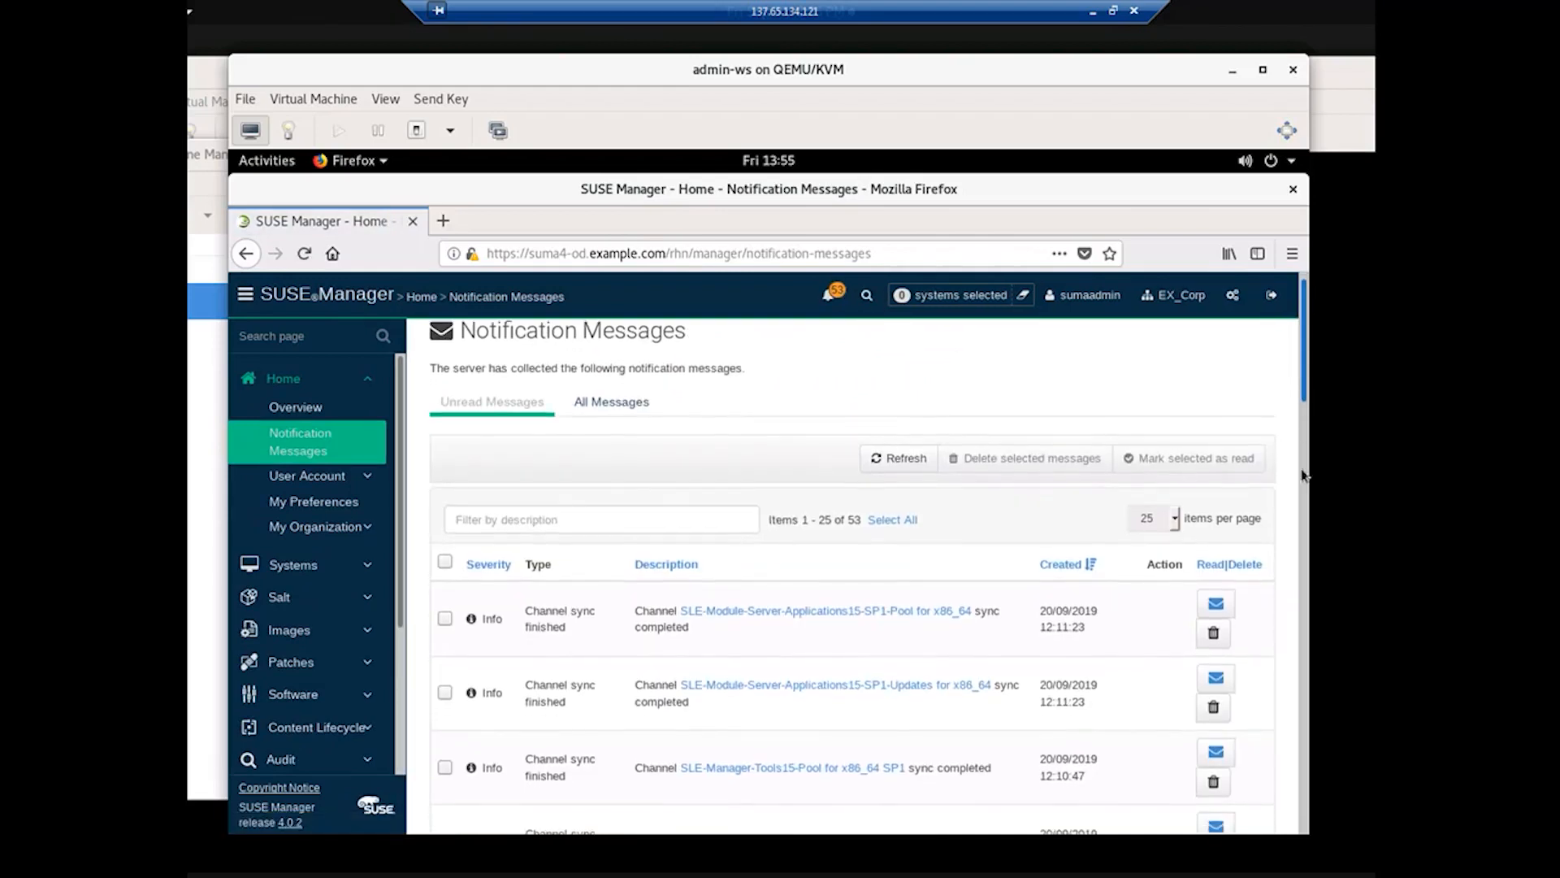
pyautogui.scroll(-10, 1301, 475)
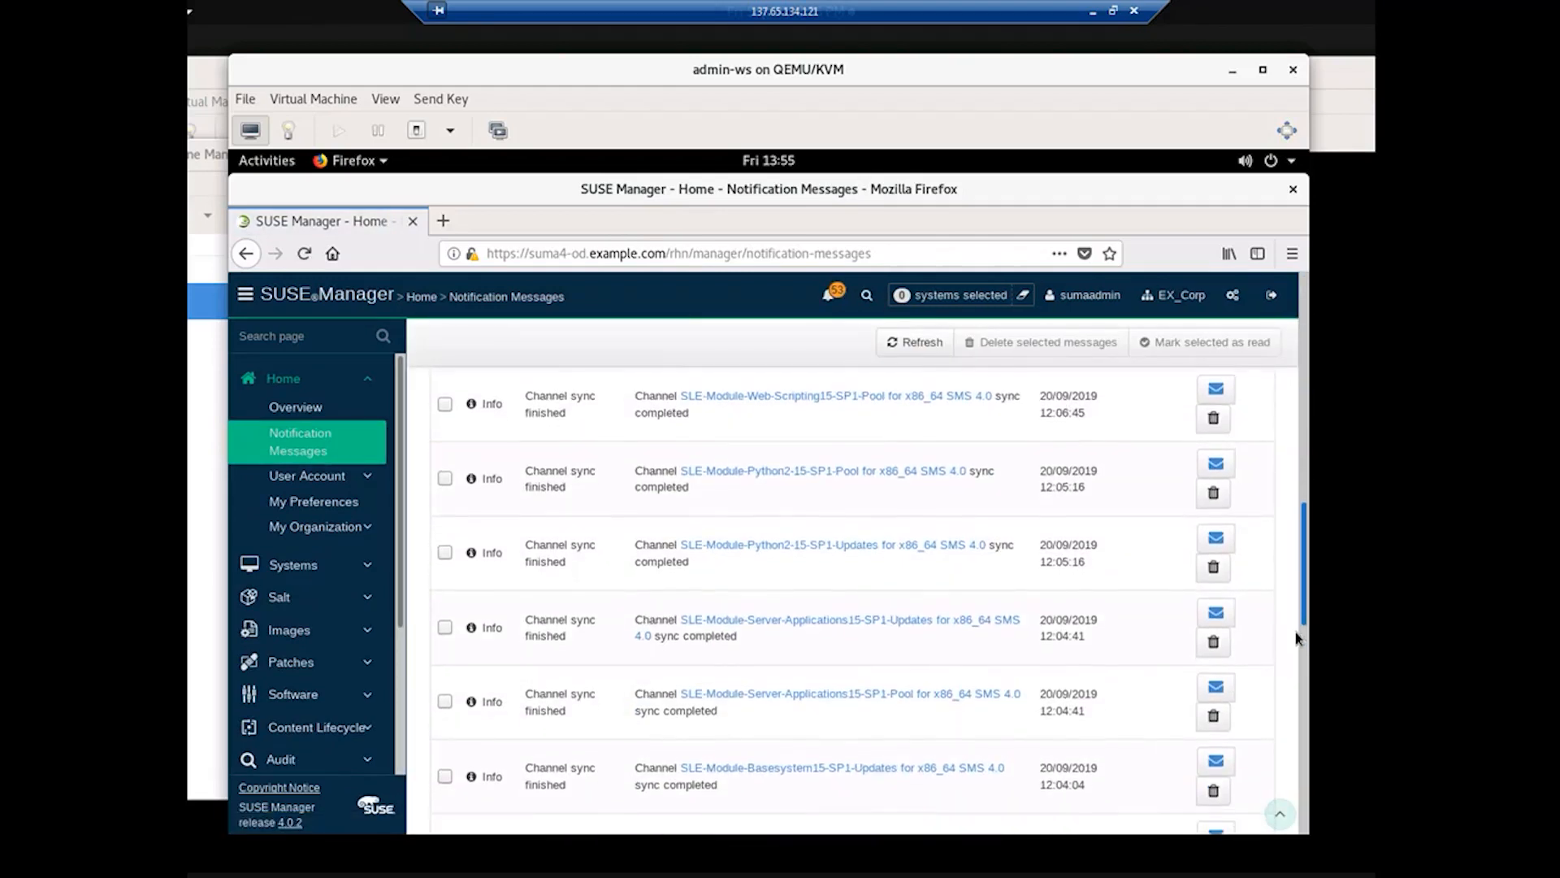
pyautogui.scroll(-10, 1295, 631)
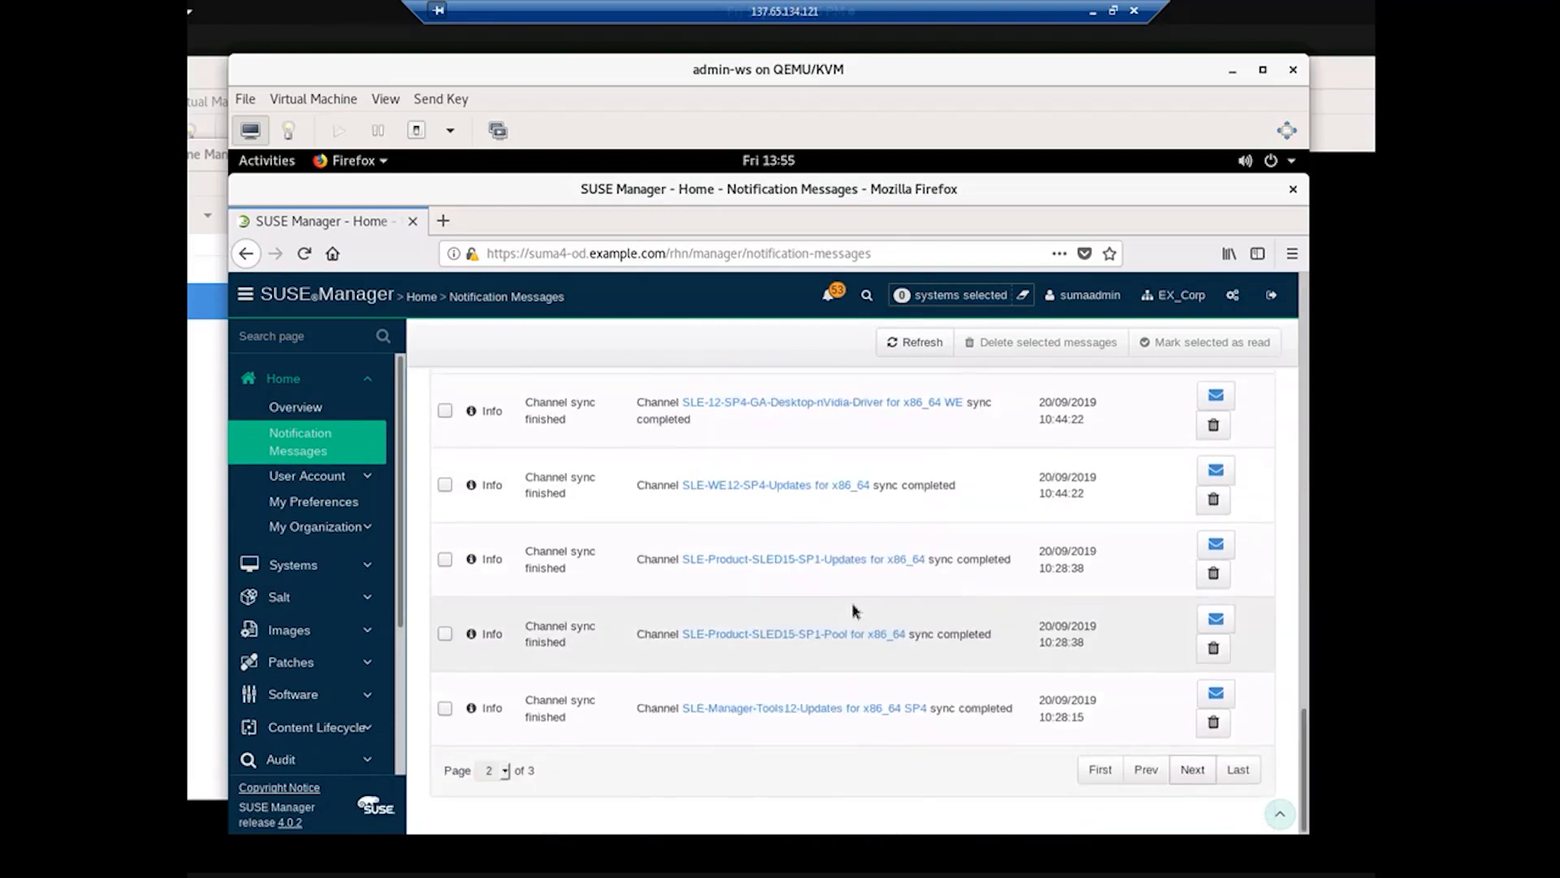
pyautogui.scroll(10, 857, 569)
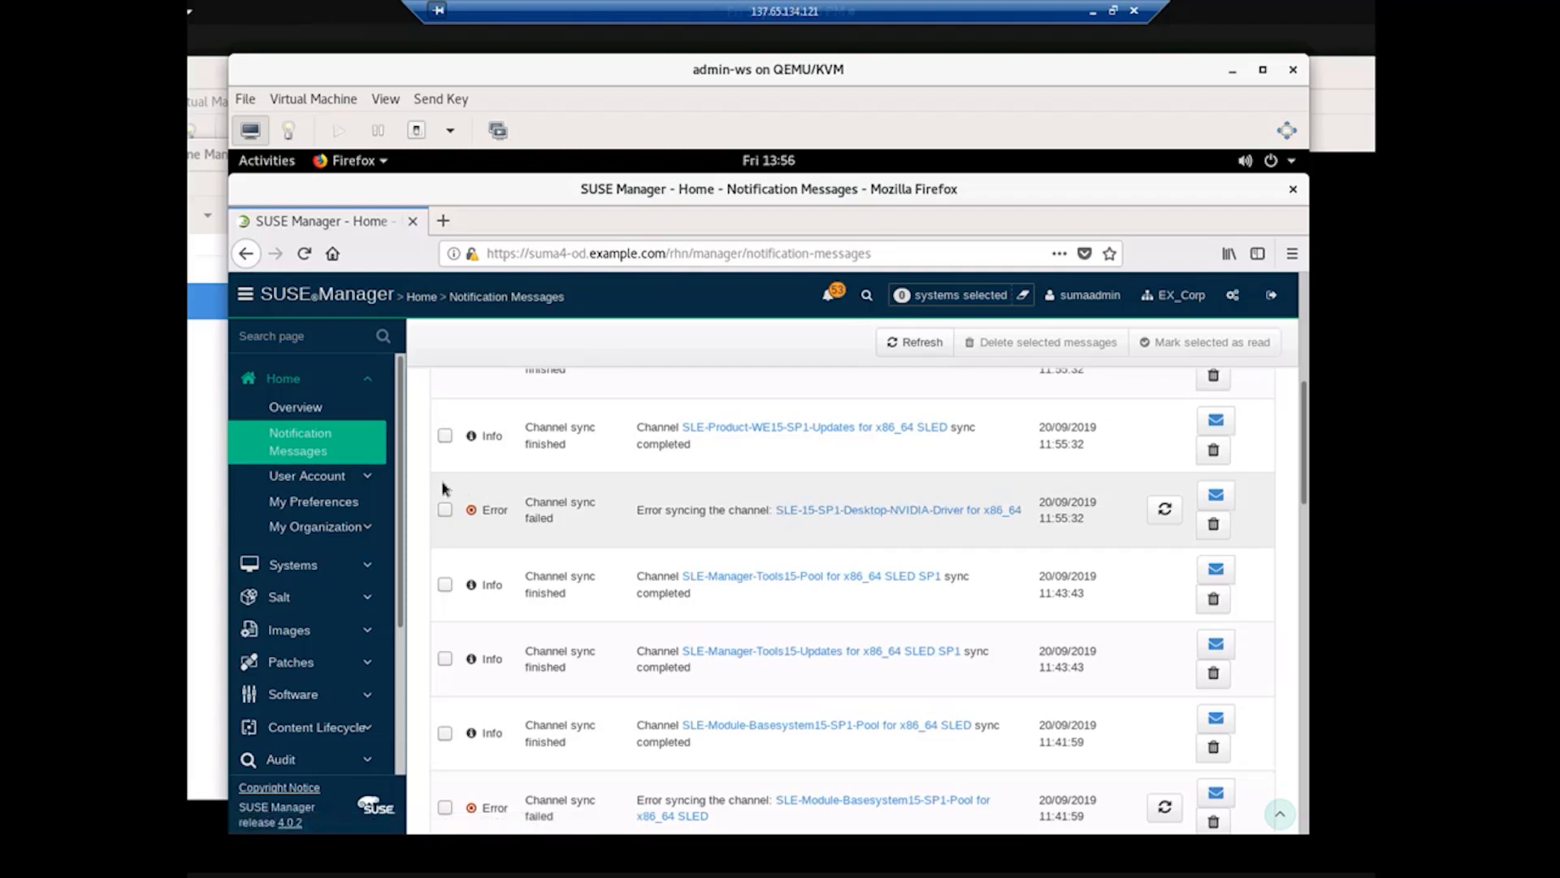
# Step: Open the NVIDIA-Driver channel's Details page and review its 0 packages and missing repo build
pyautogui.click(810, 510)
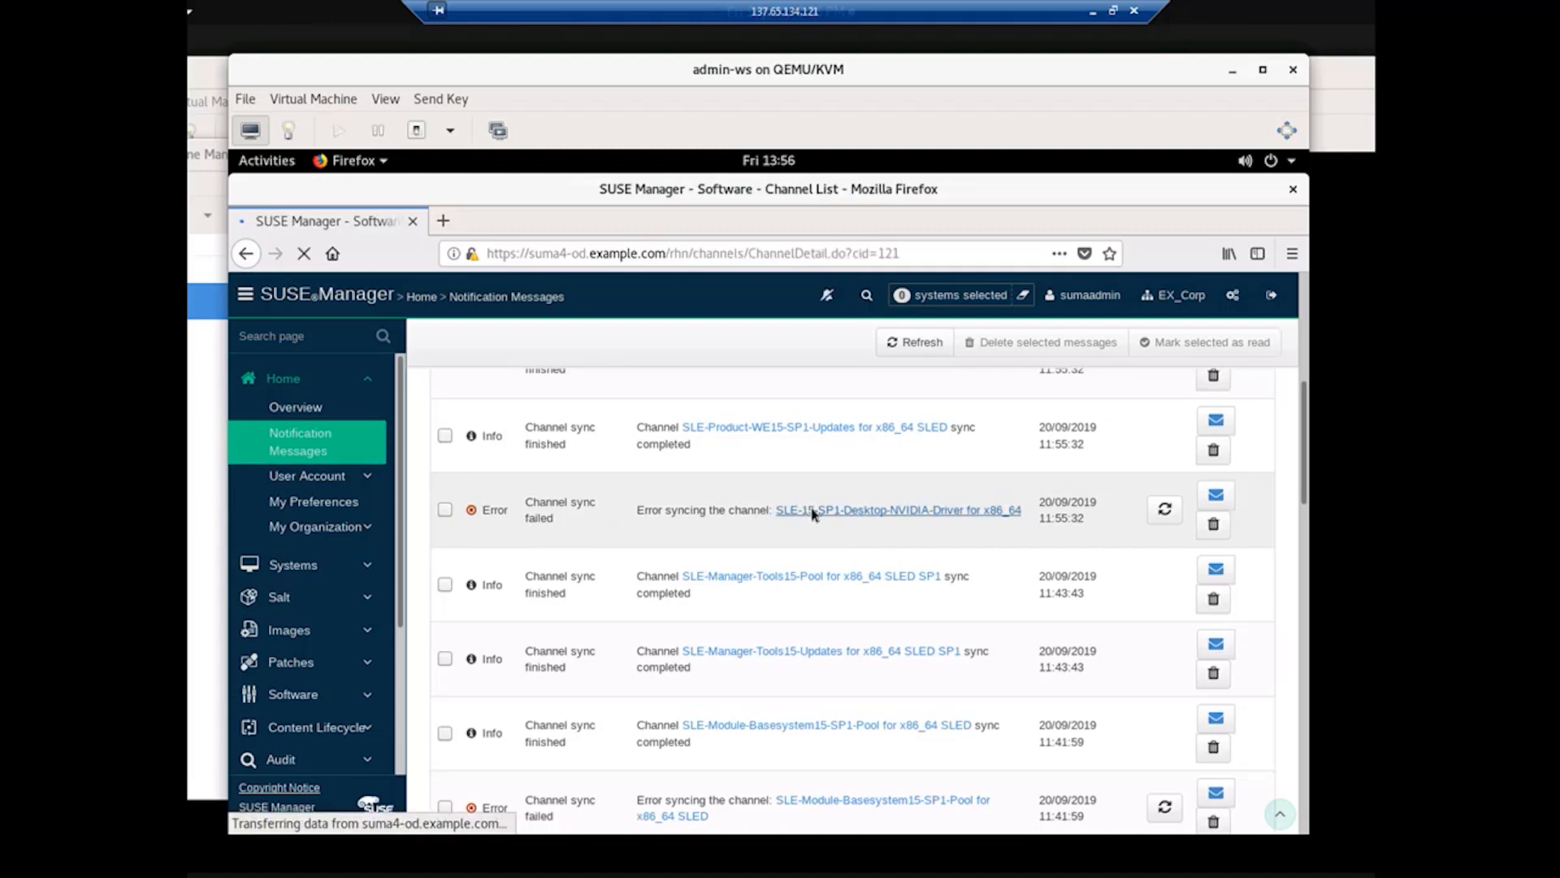
pyautogui.scroll(-5, 936, 614)
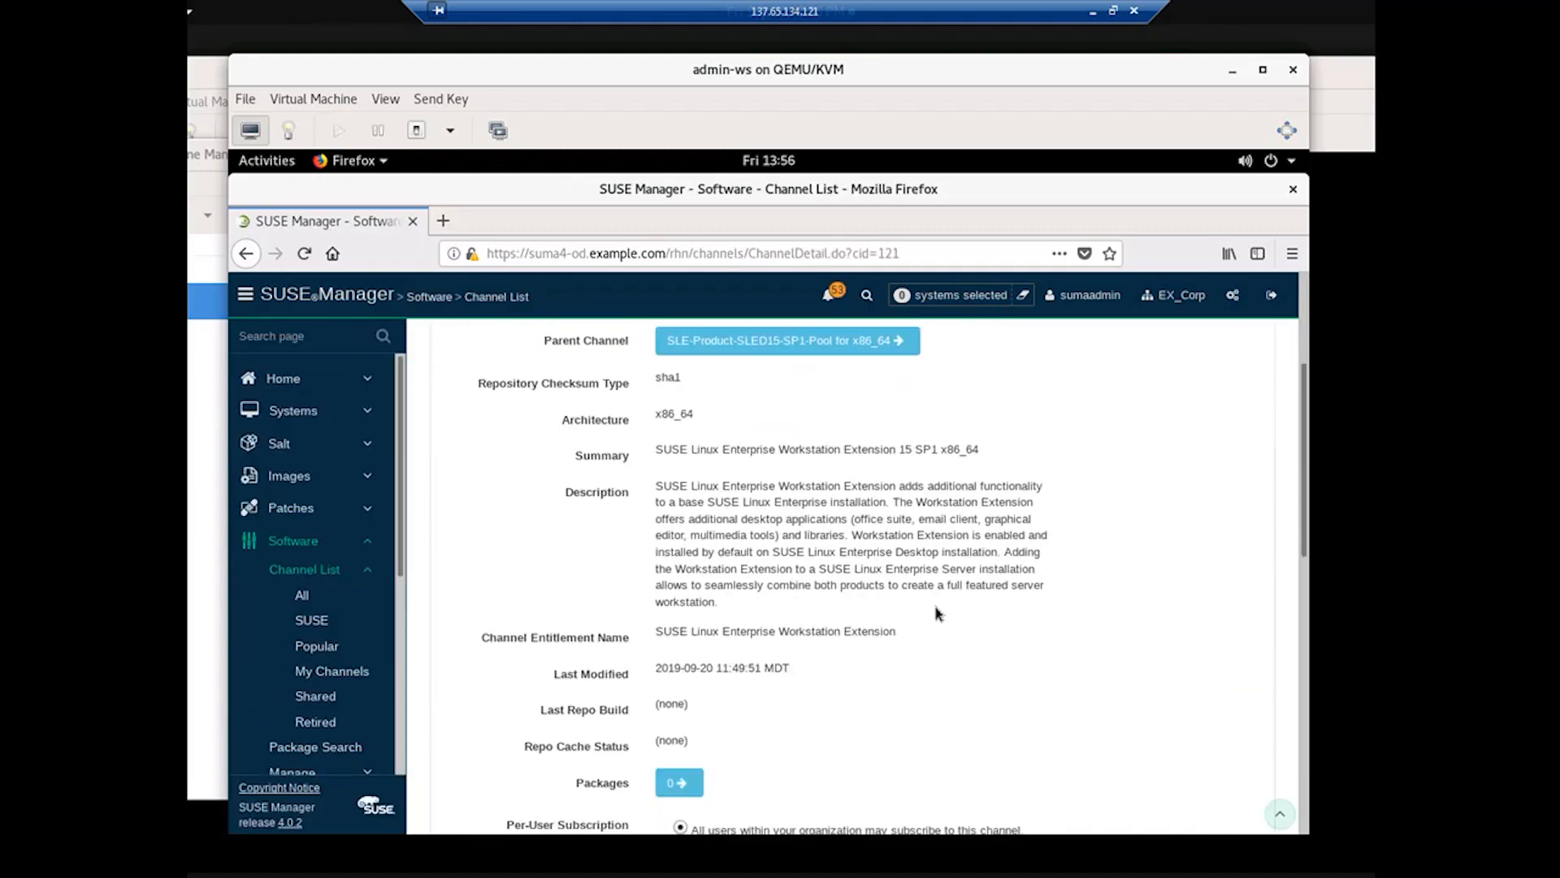
pyautogui.scroll(-5, 937, 613)
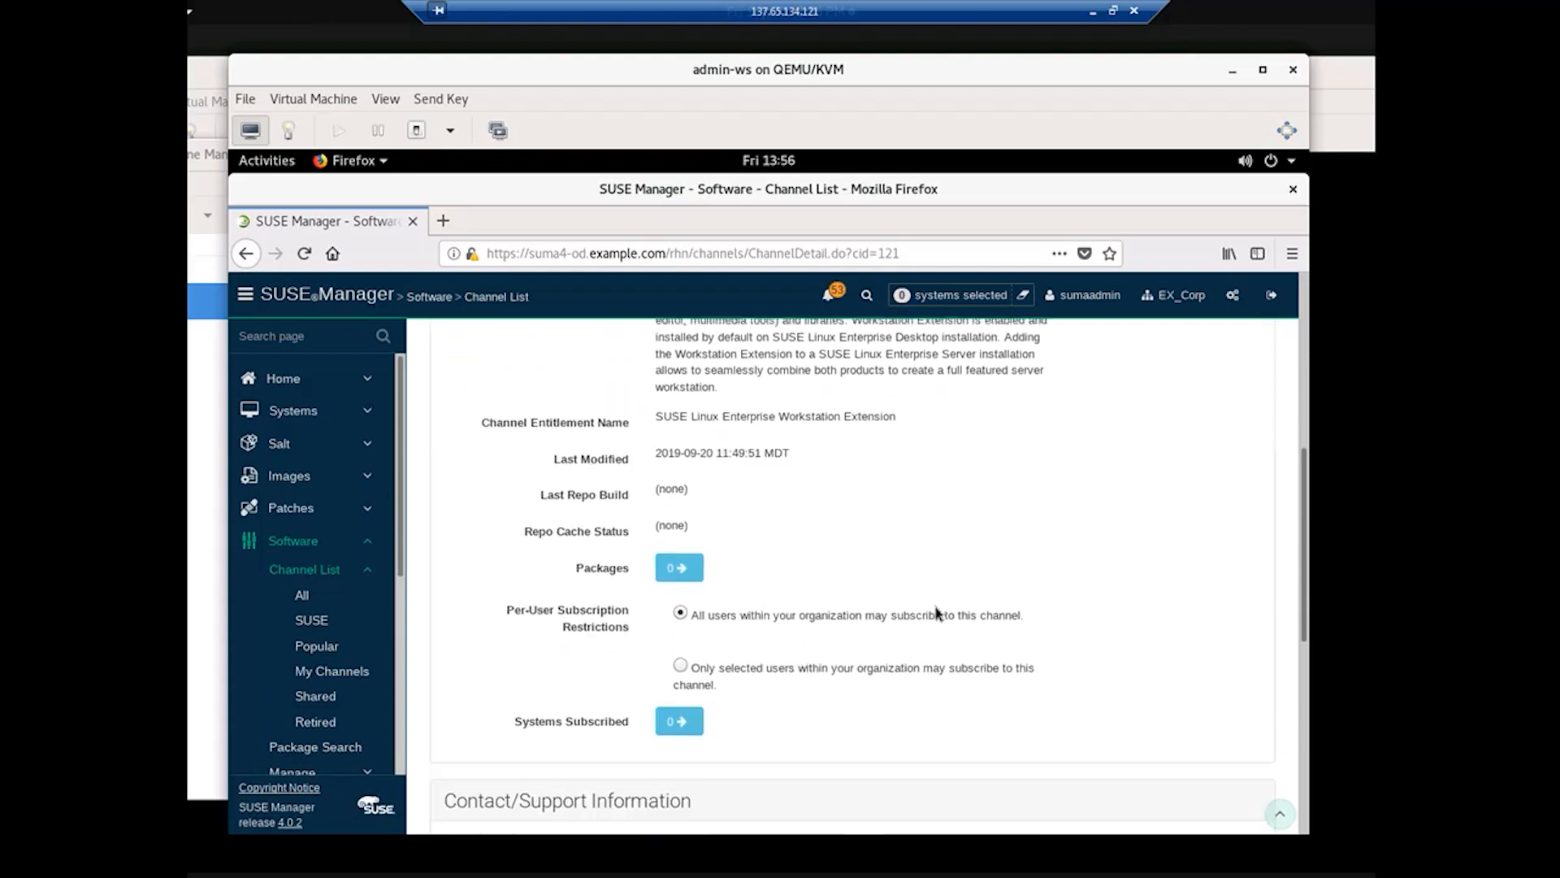
pyautogui.scroll(-3, 1008, 597)
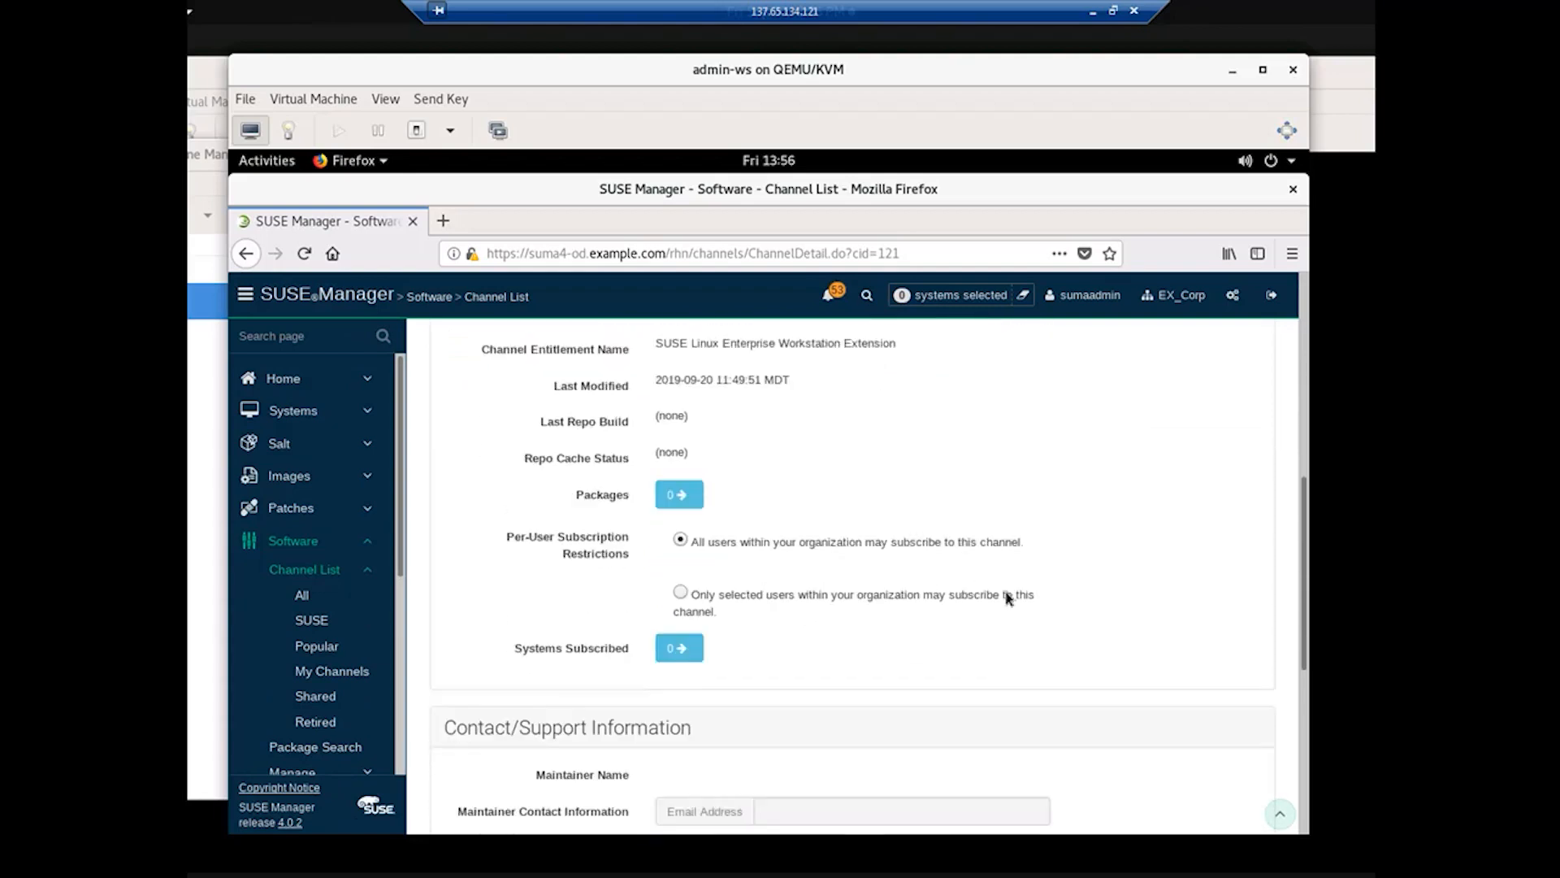
pyautogui.scroll(3, 1007, 597)
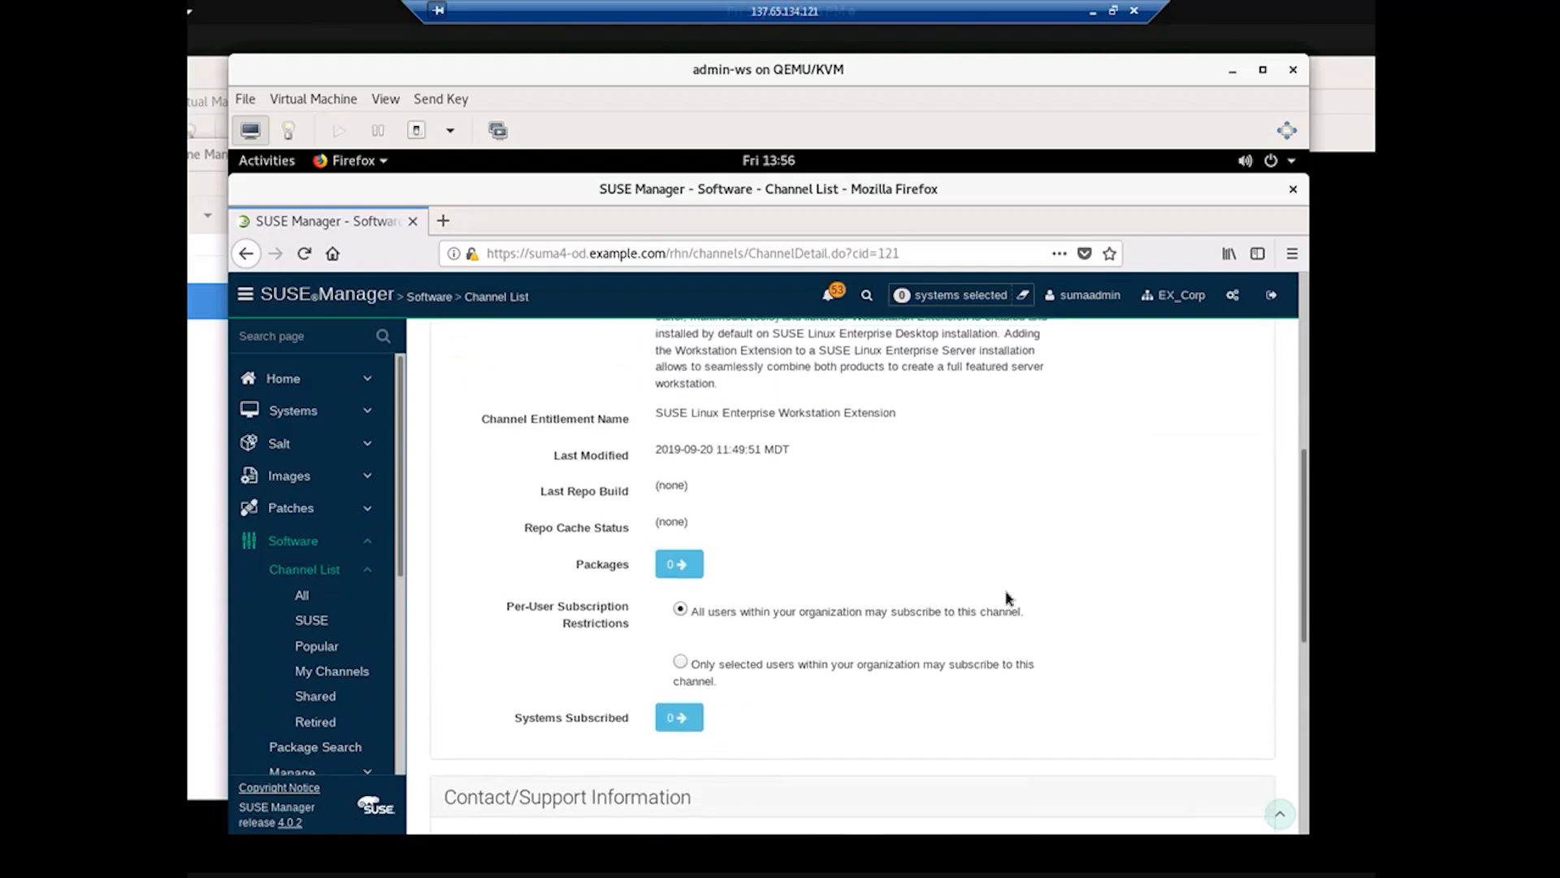
pyautogui.scroll(6, 1007, 599)
pyautogui.scroll(5, 1006, 593)
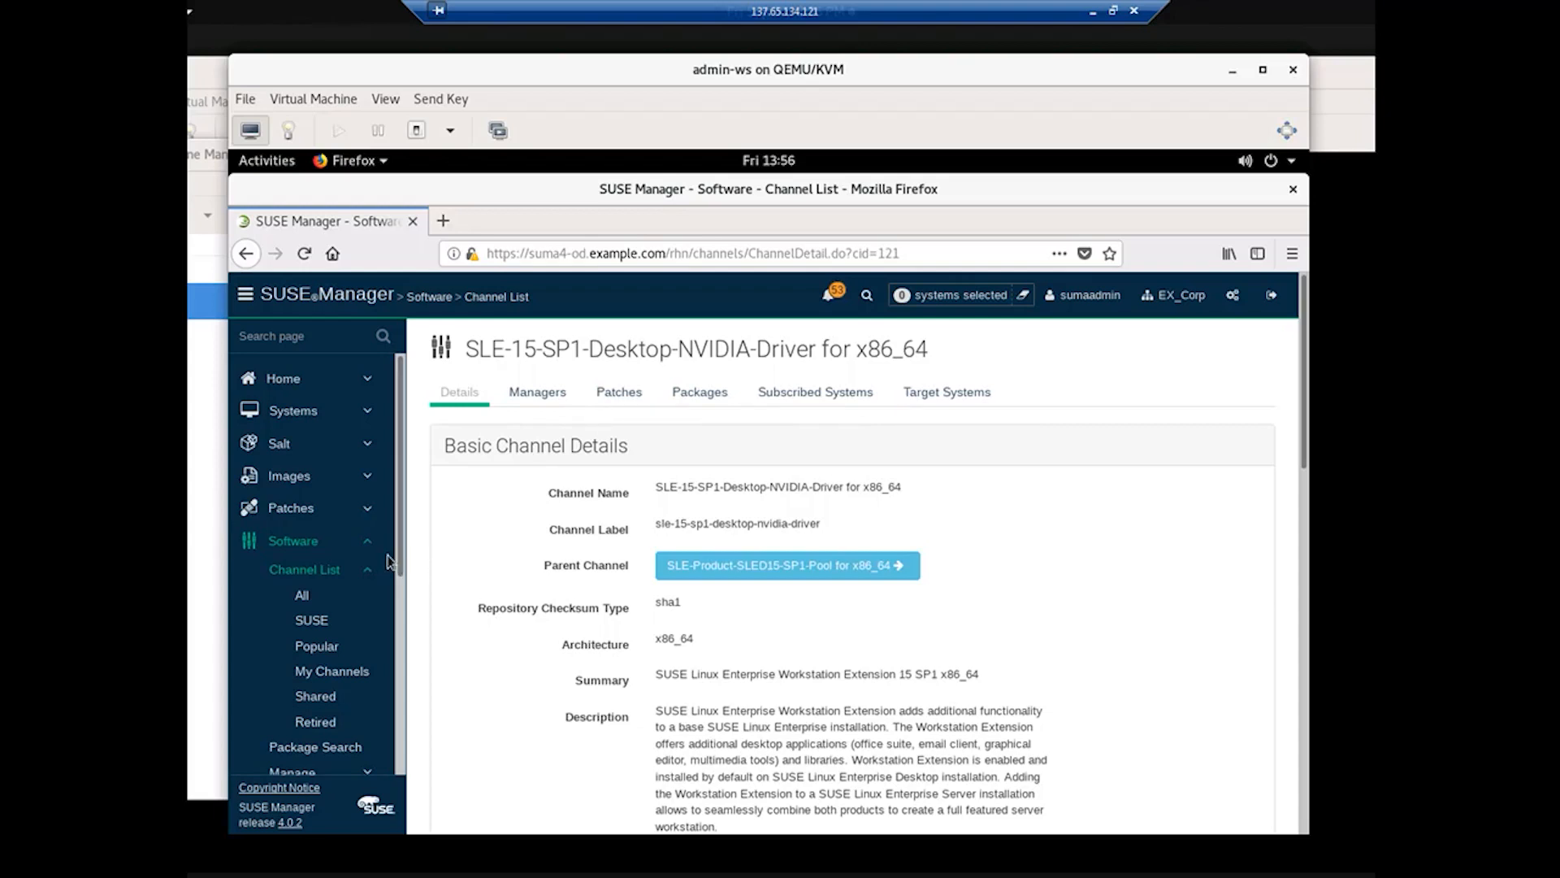
# Step: List SUSE channels, expand SLES15-SP1-Pool's children, and open the Basesystem15-SP1-Pool channel details
pyautogui.click(317, 542)
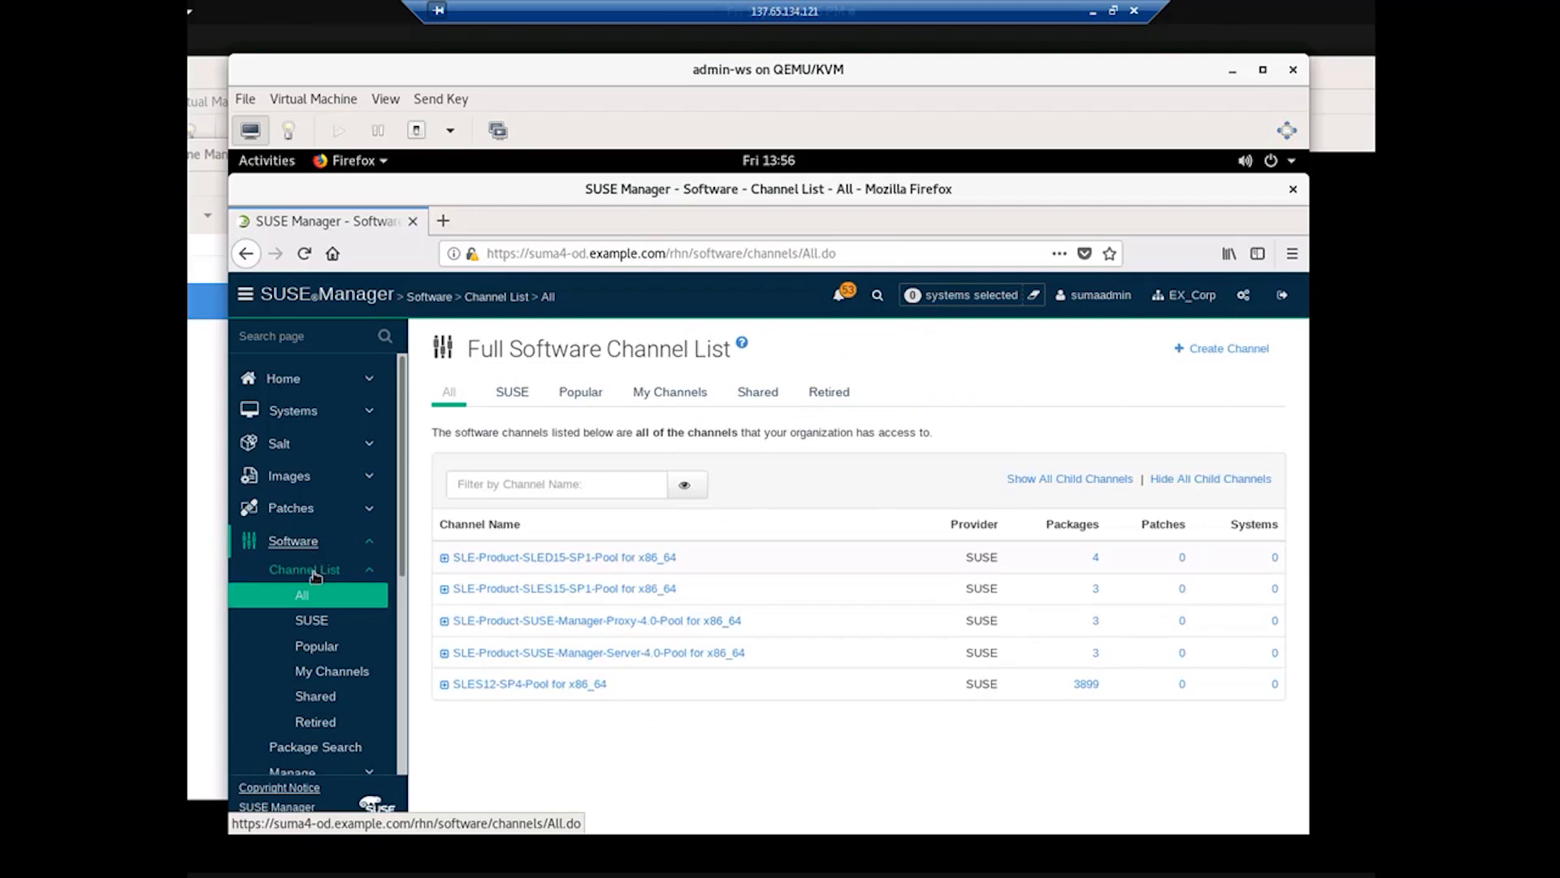
pyautogui.click(309, 623)
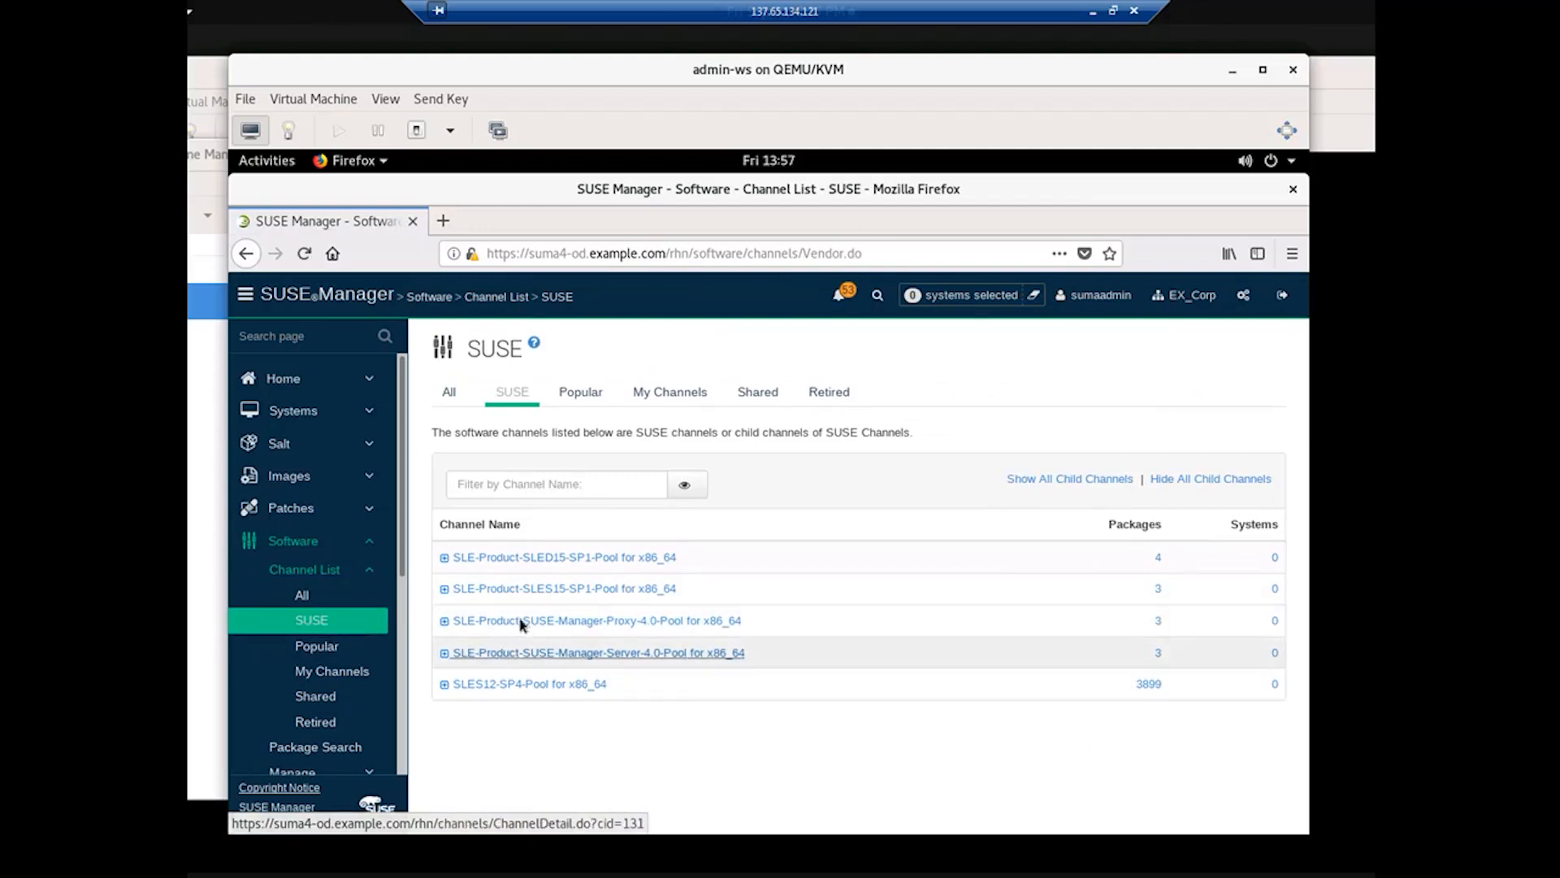
pyautogui.click(444, 589)
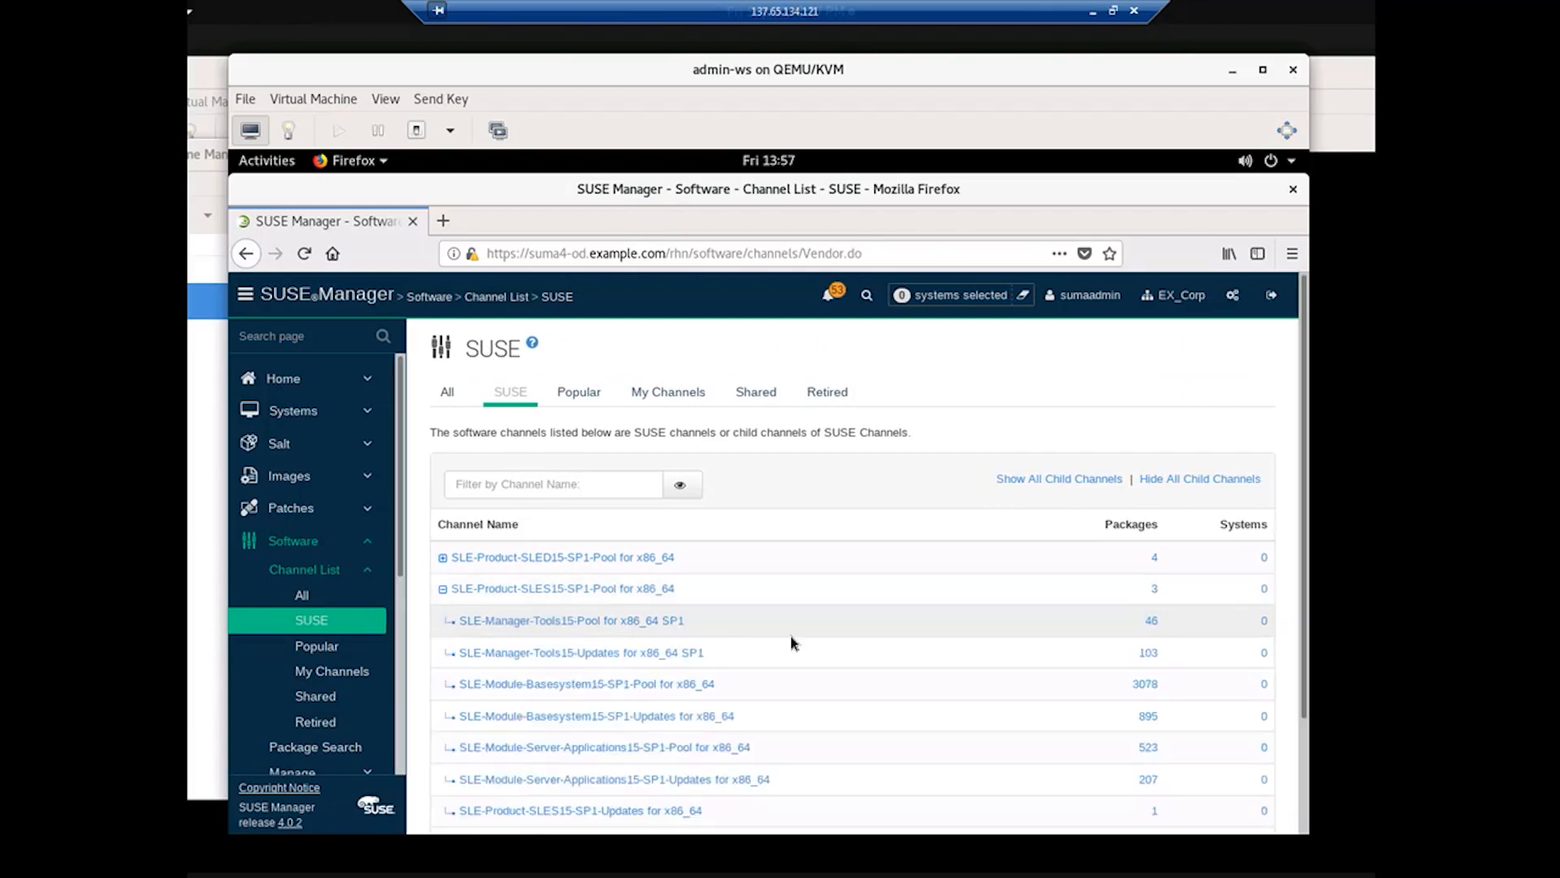
pyautogui.scroll(-2, 797, 648)
pyautogui.scroll(-1, 797, 648)
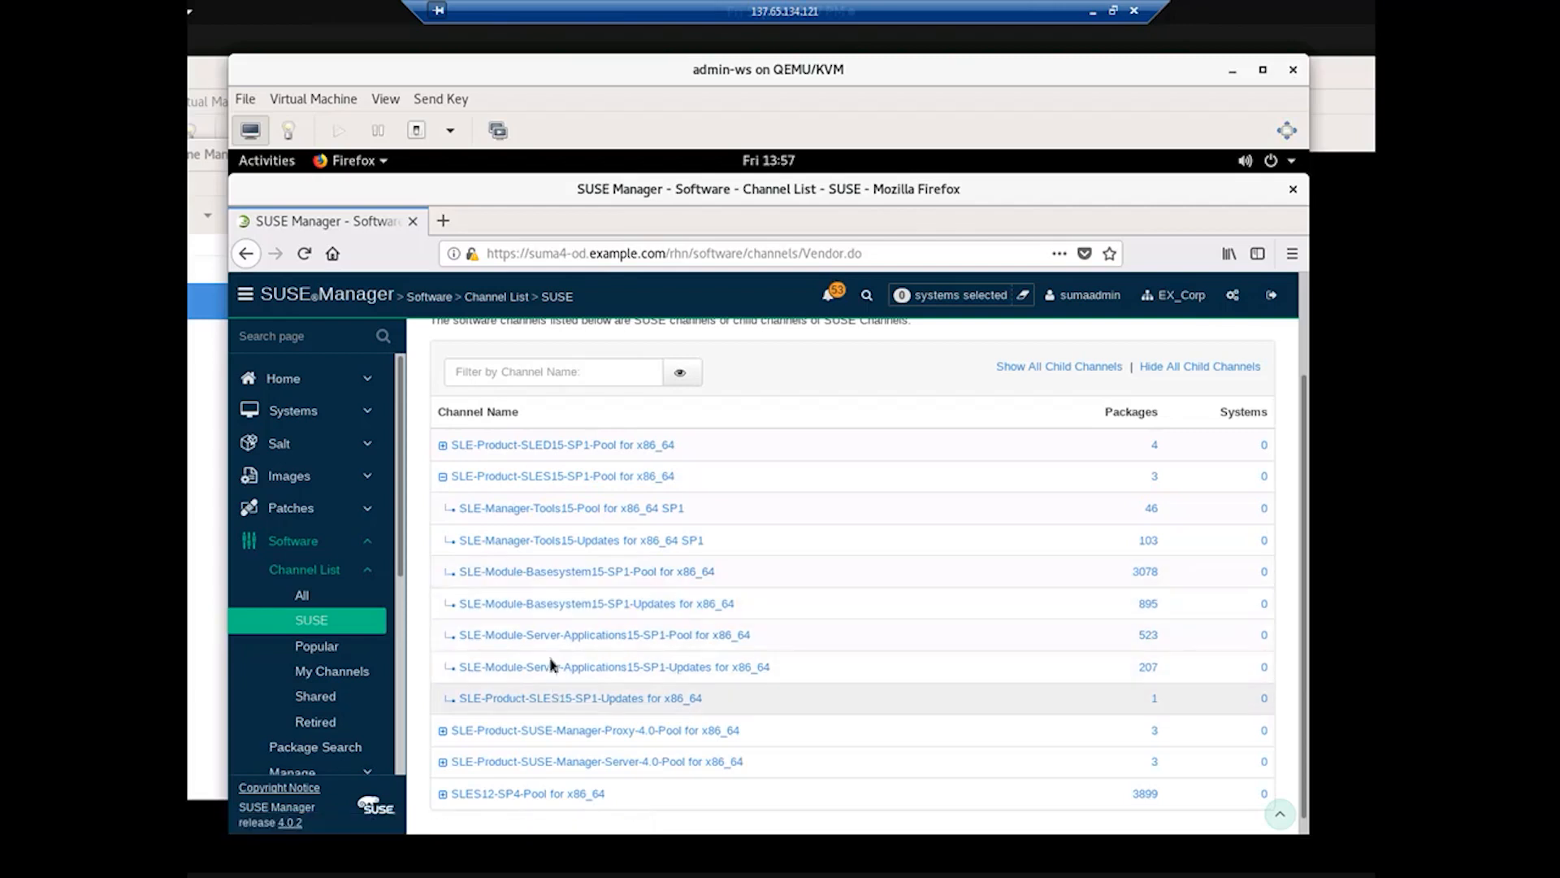
pyautogui.click(539, 572)
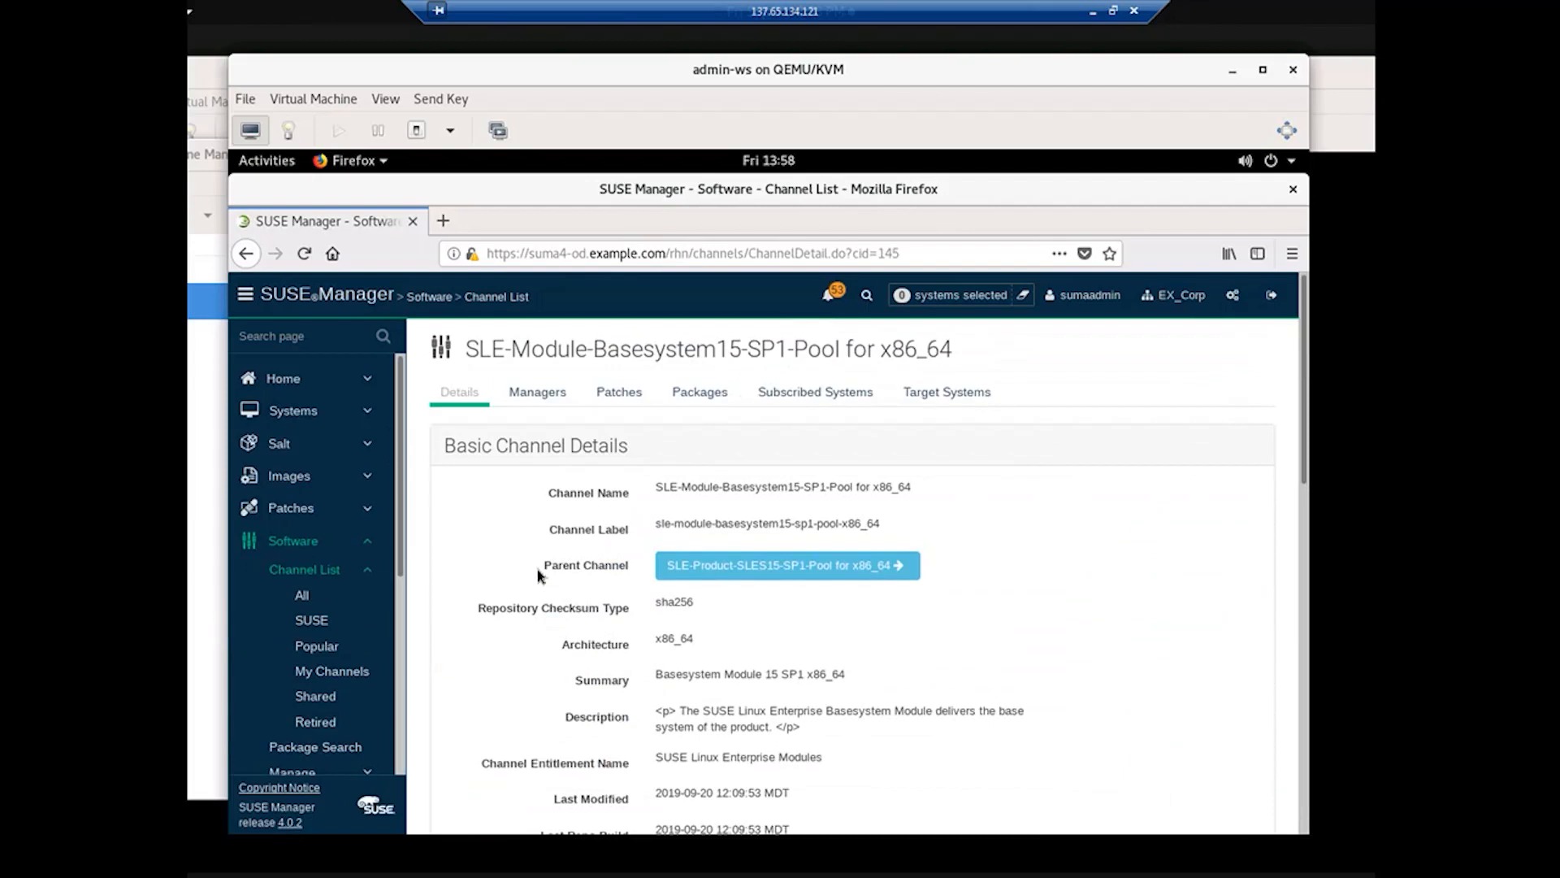
# Step: Return from the Basesystem15-SP1-Pool details to the SUSE channel list
pyautogui.click(317, 621)
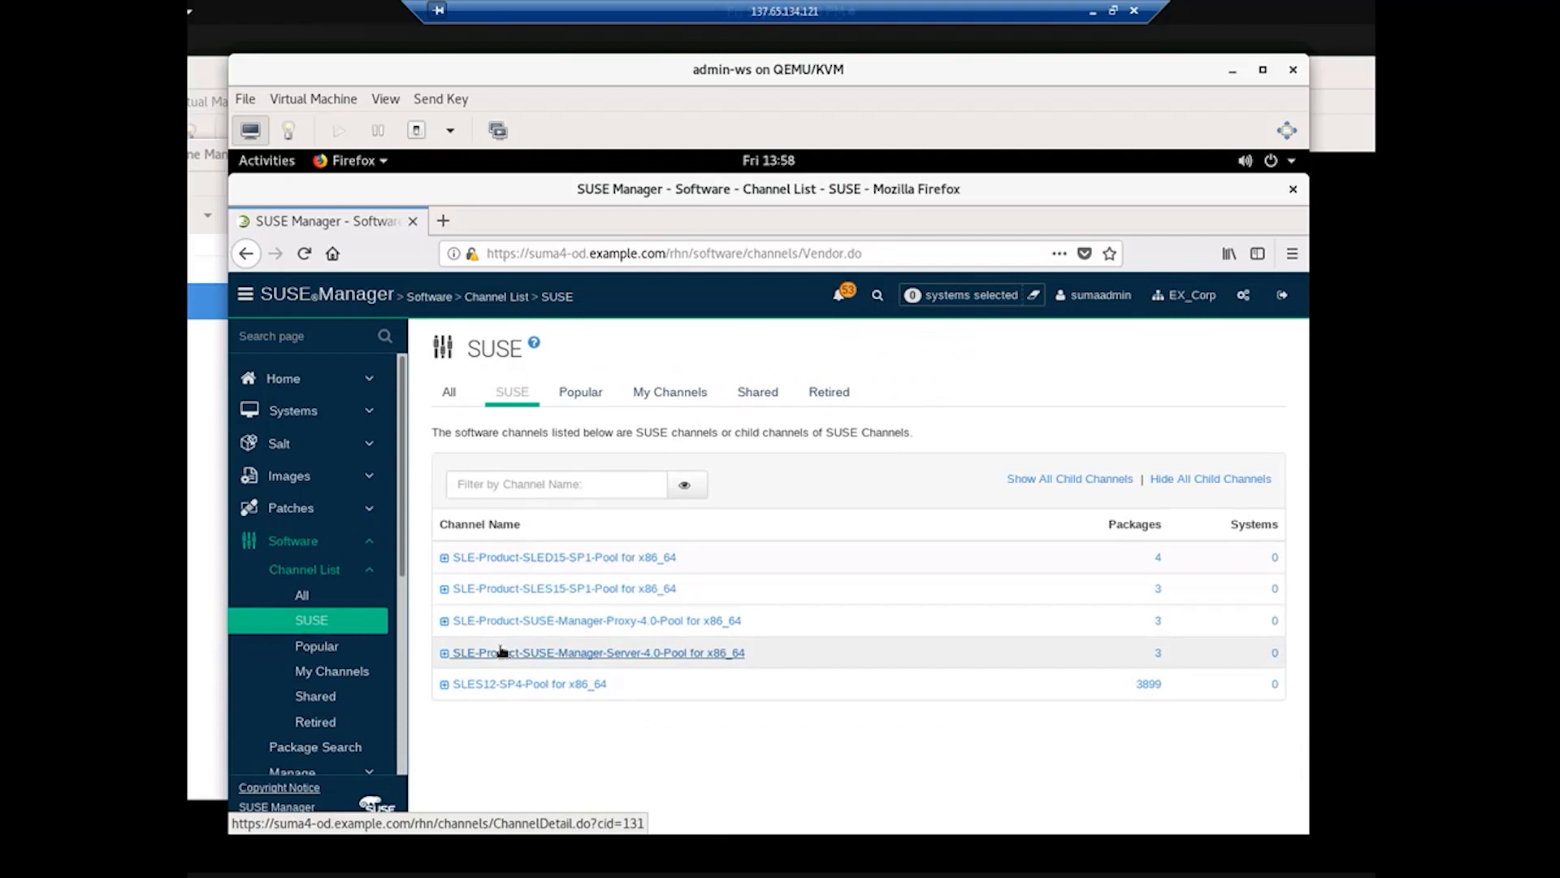
# Step: Expand SLE-Product-SLED15-SP1-Pool and open its SLE-15-SP1-Desktop-NVIDIA-Driver child channel showing 0 packages
pyautogui.click(444, 558)
pyautogui.scroll(-3, 528, 521)
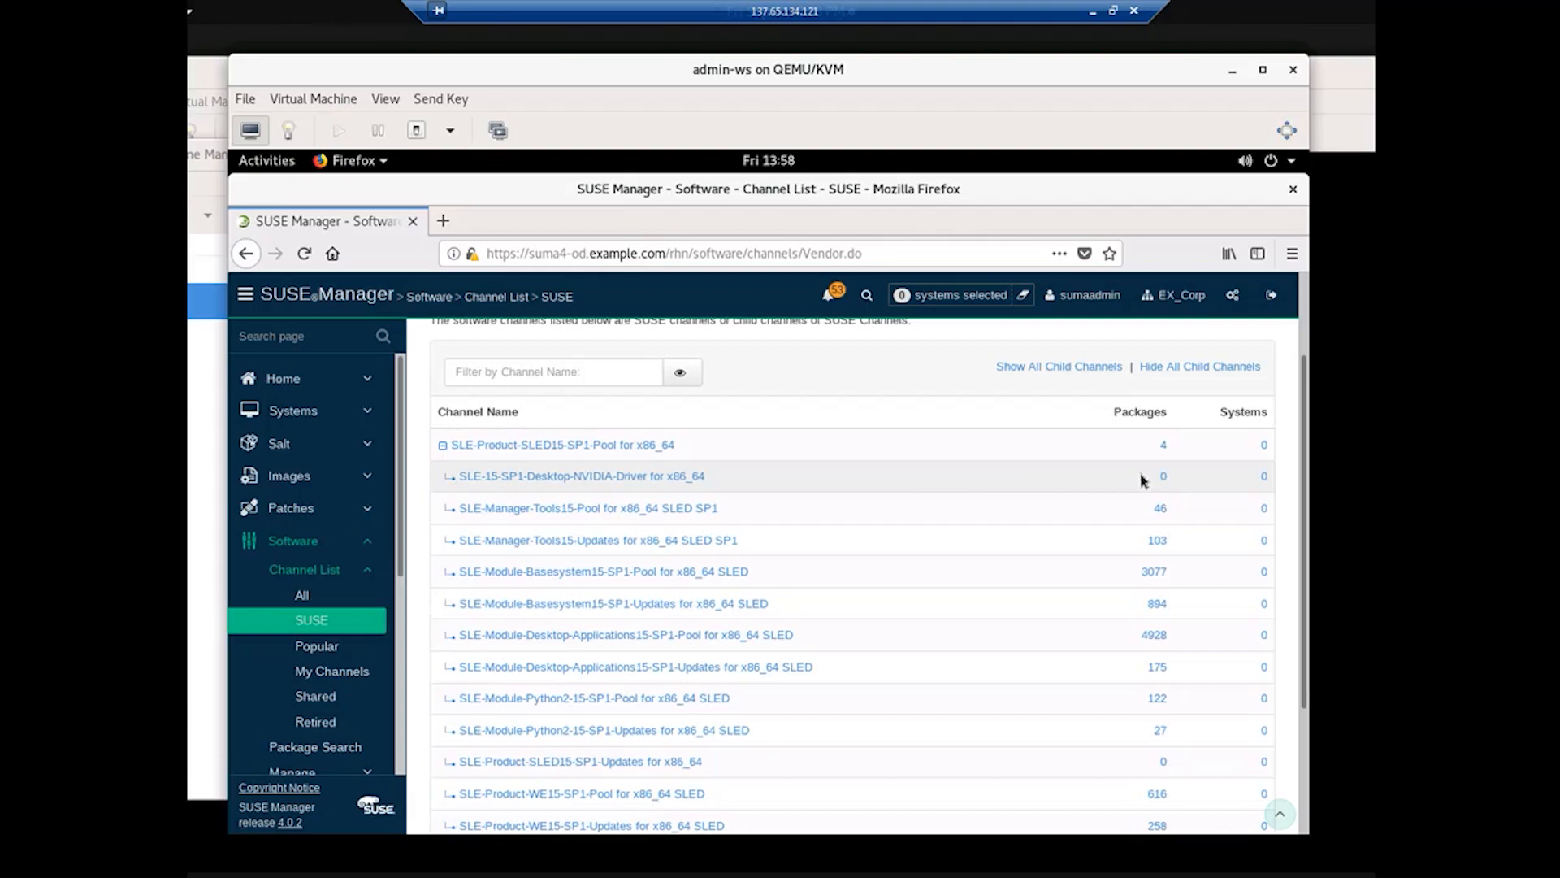
pyautogui.click(539, 477)
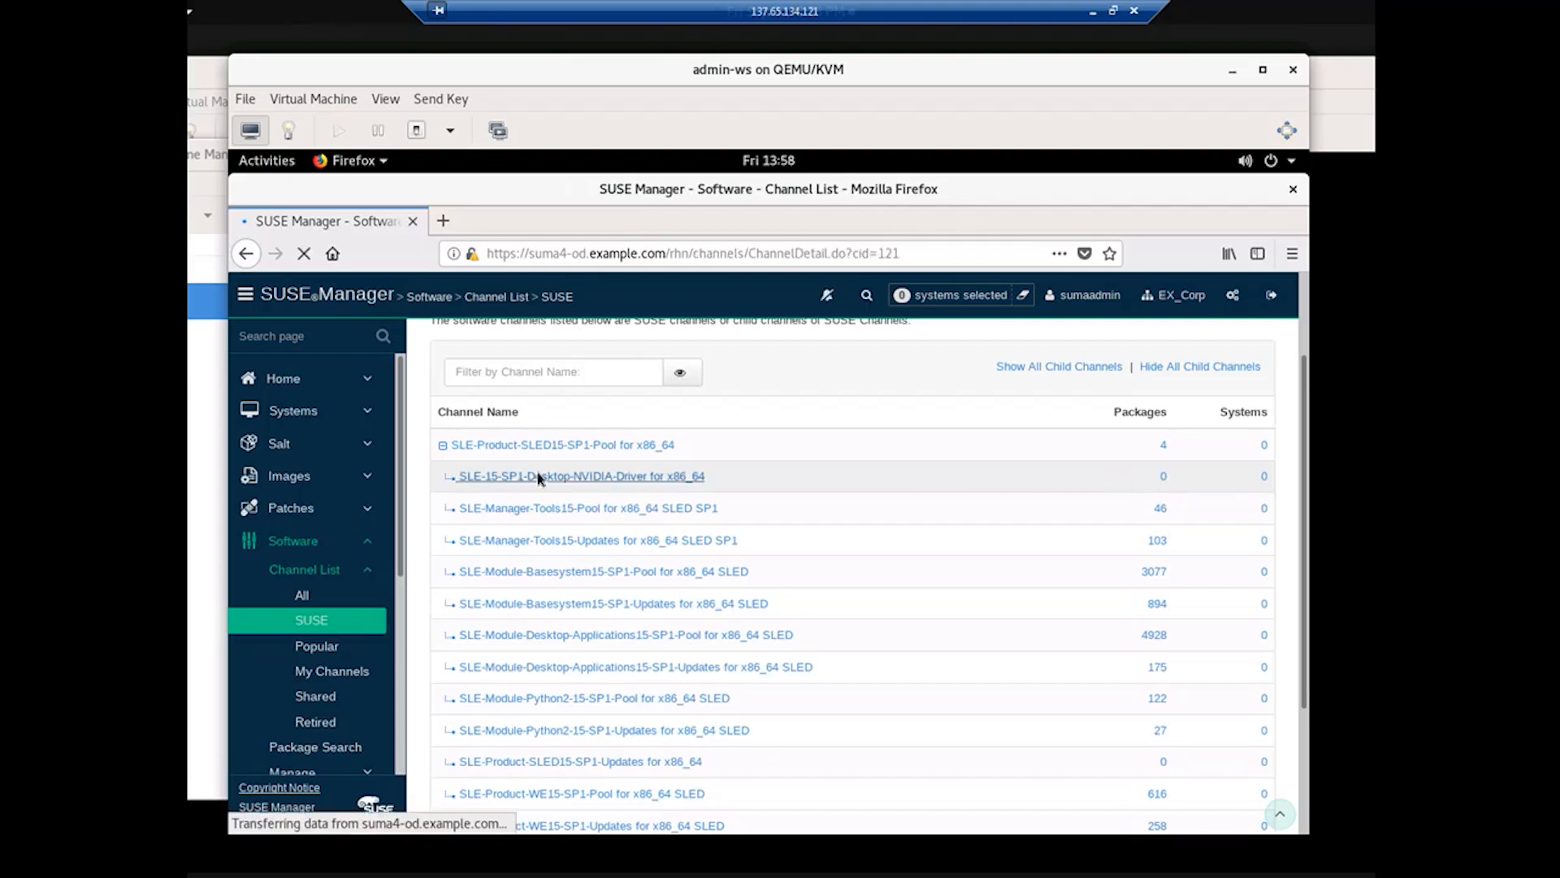
# Step: Review the NVIDIA driver channel details, then go back to the SUSE channel list
pyautogui.scroll(-10, 1017, 574)
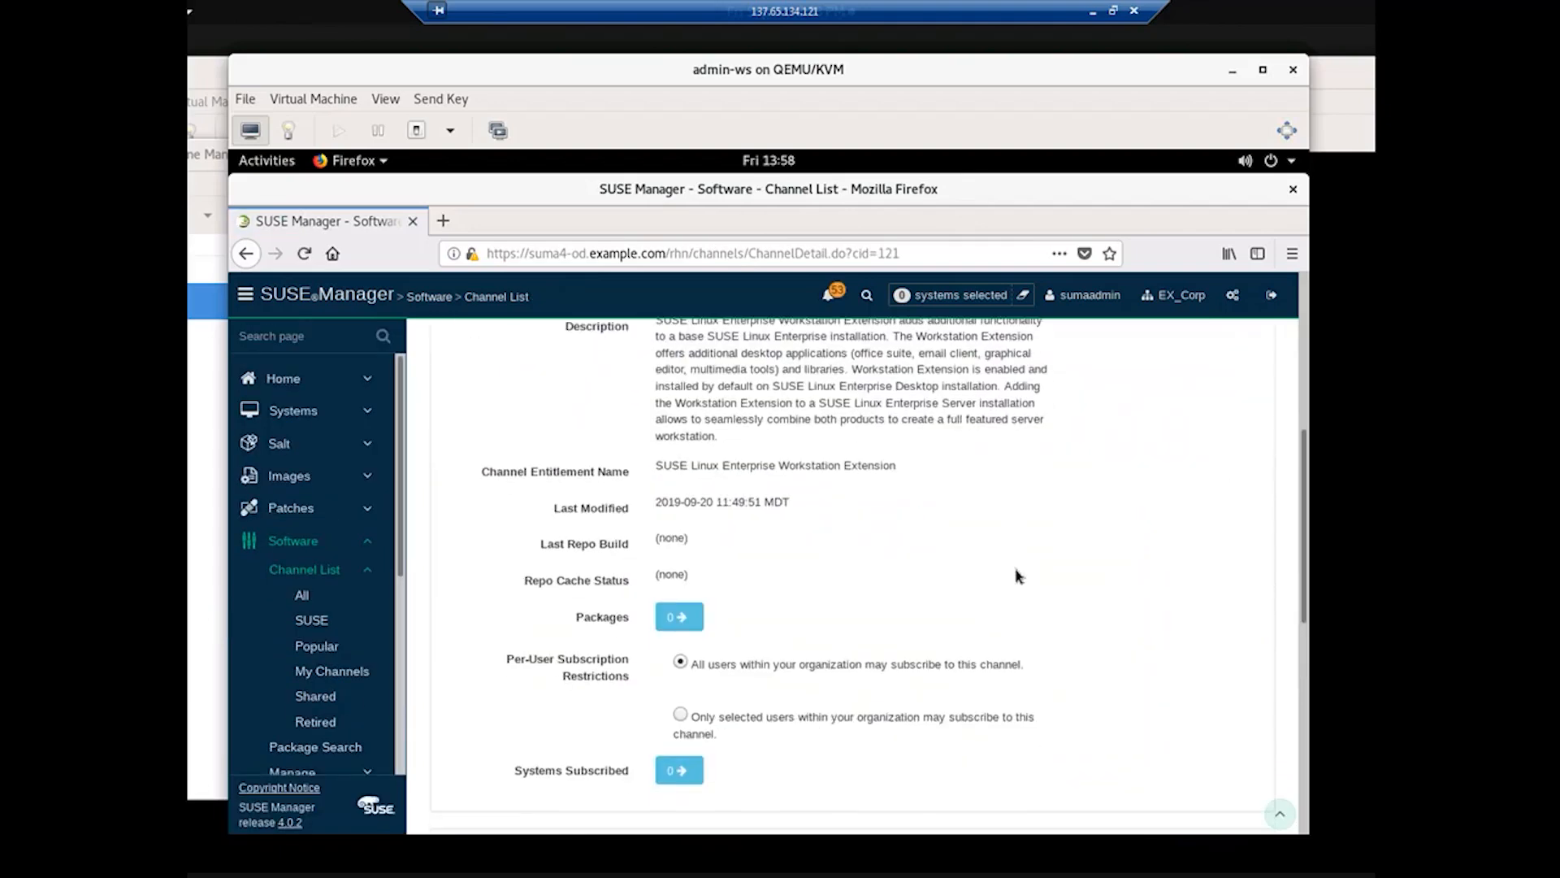
pyautogui.scroll(-2, 1018, 576)
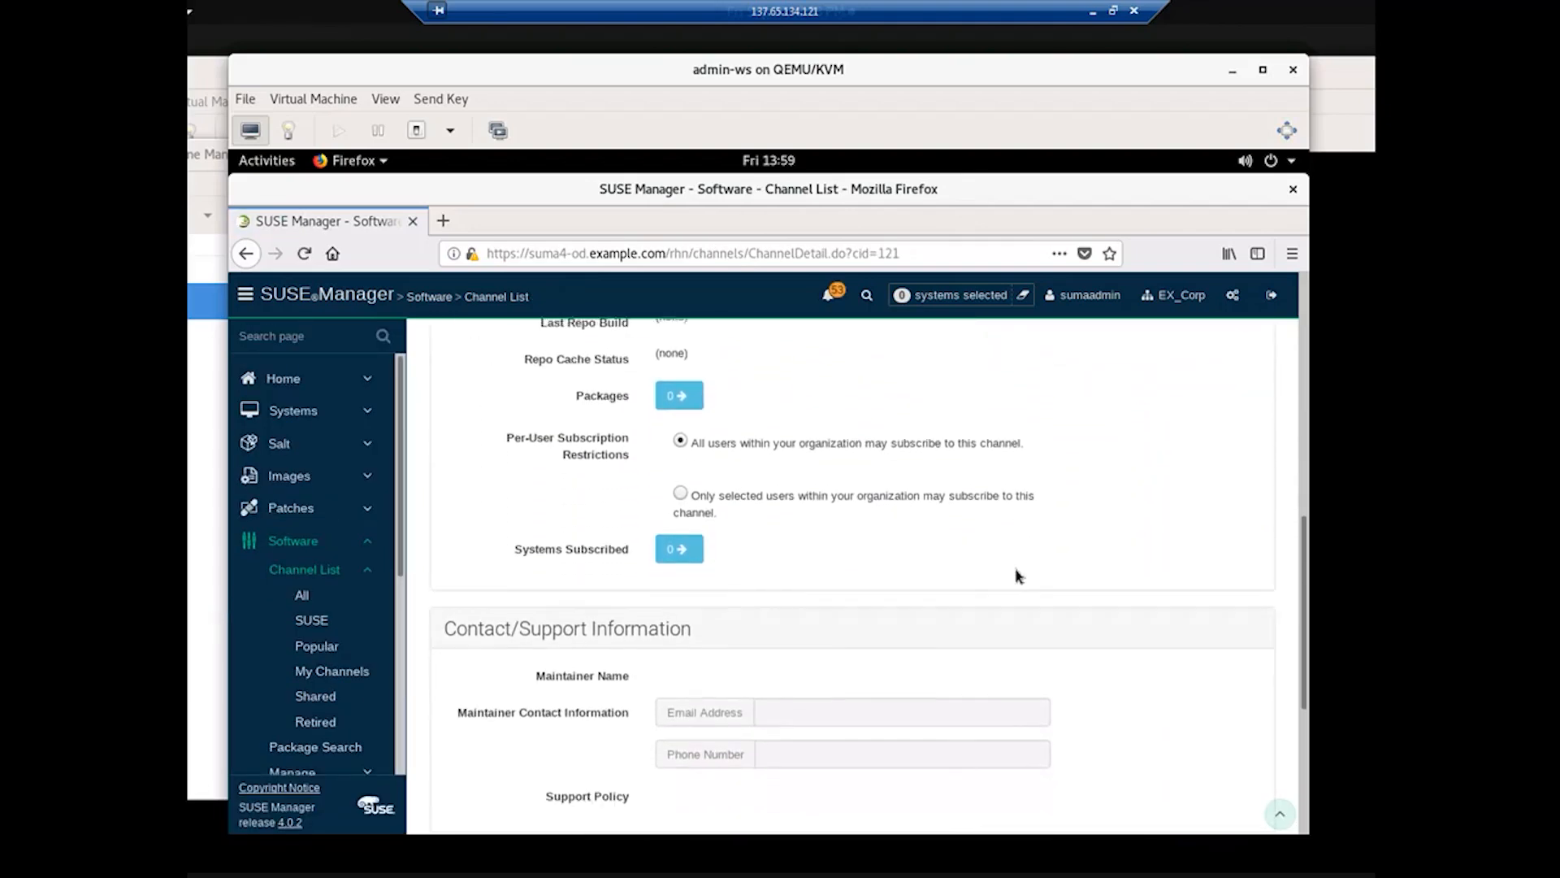
pyautogui.scroll(1, 1018, 575)
pyautogui.scroll(3, 1017, 575)
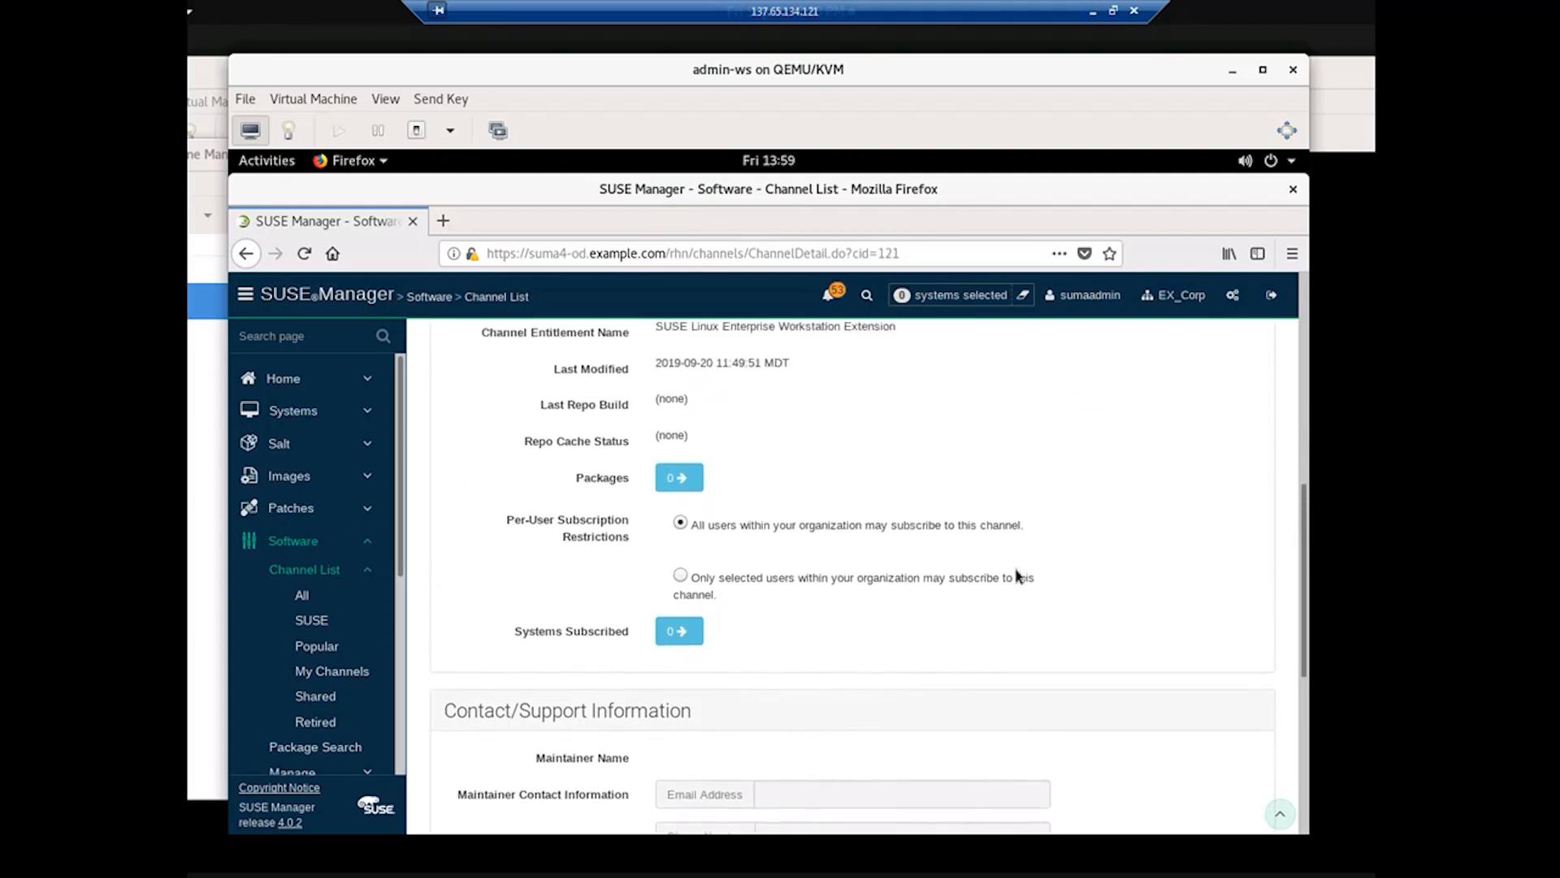
pyautogui.scroll(6, 1017, 575)
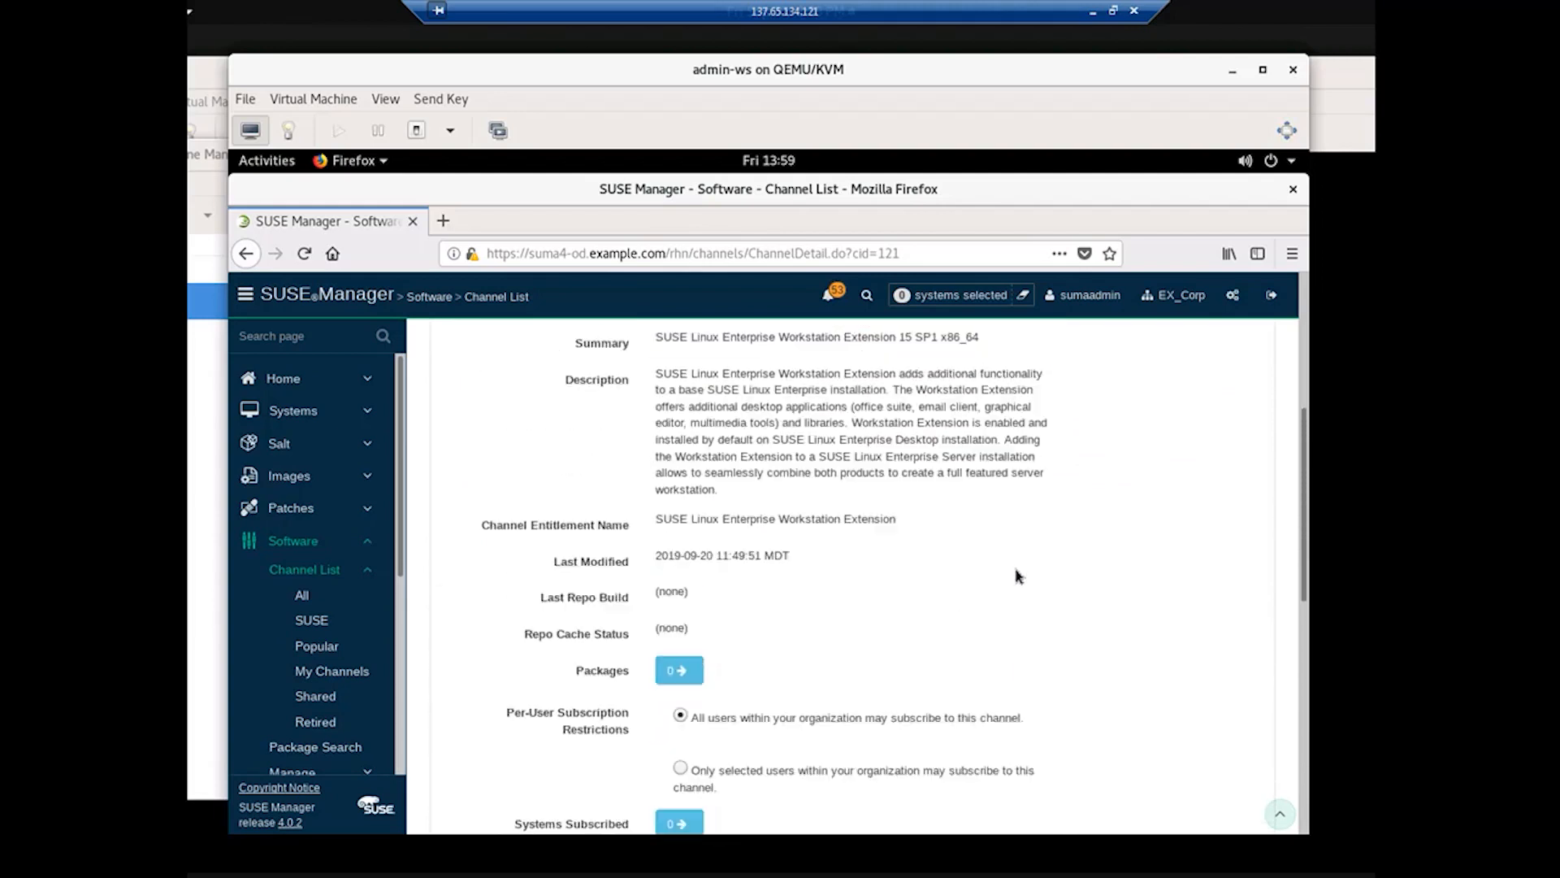
pyautogui.scroll(2, 1018, 575)
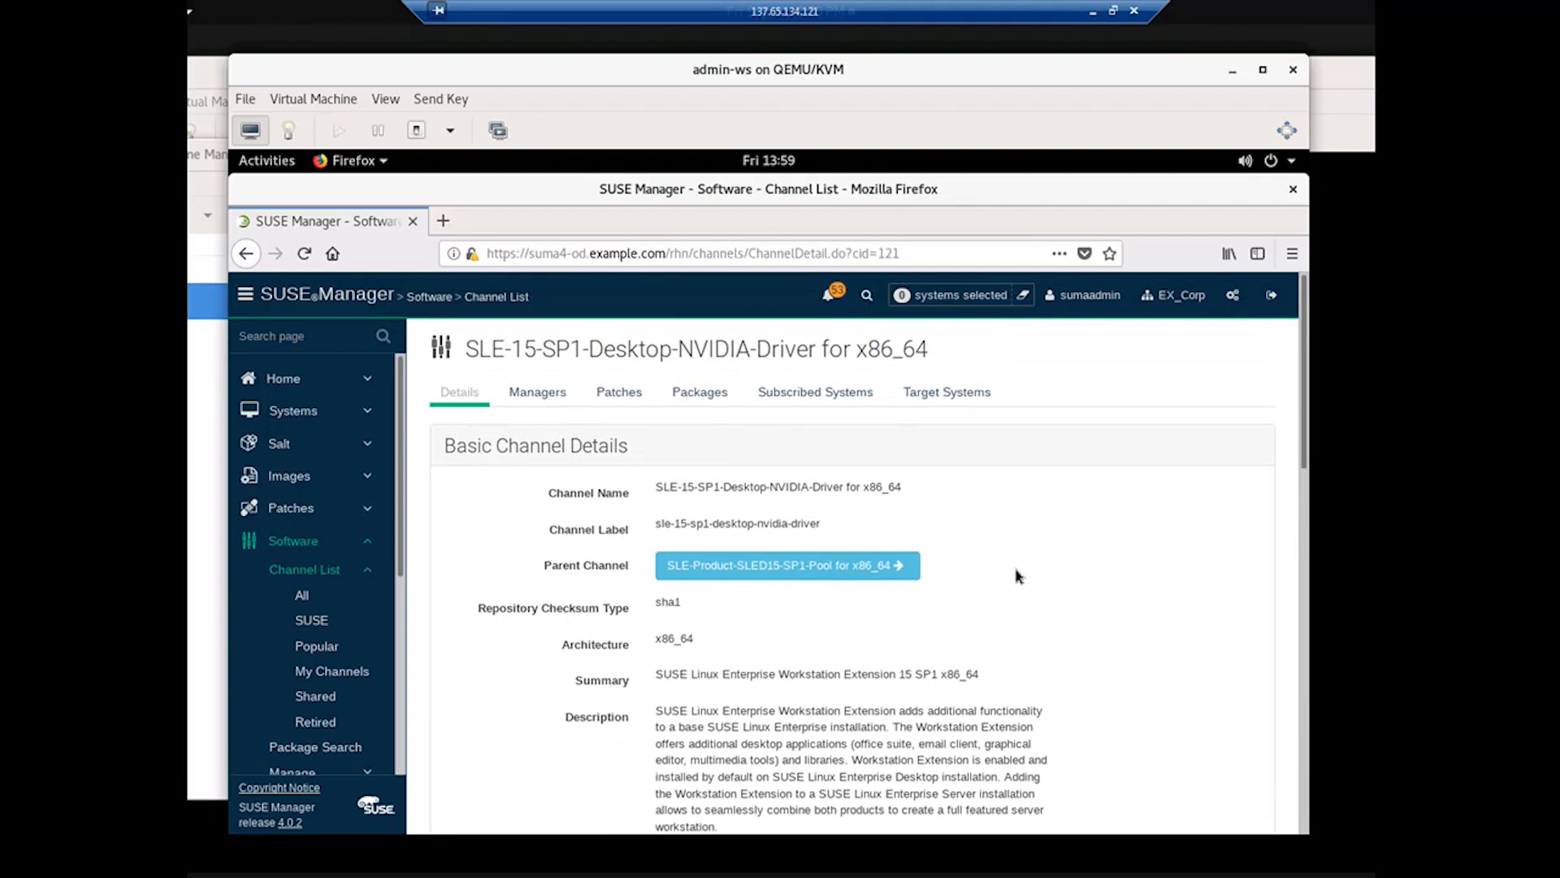
pyautogui.click(241, 255)
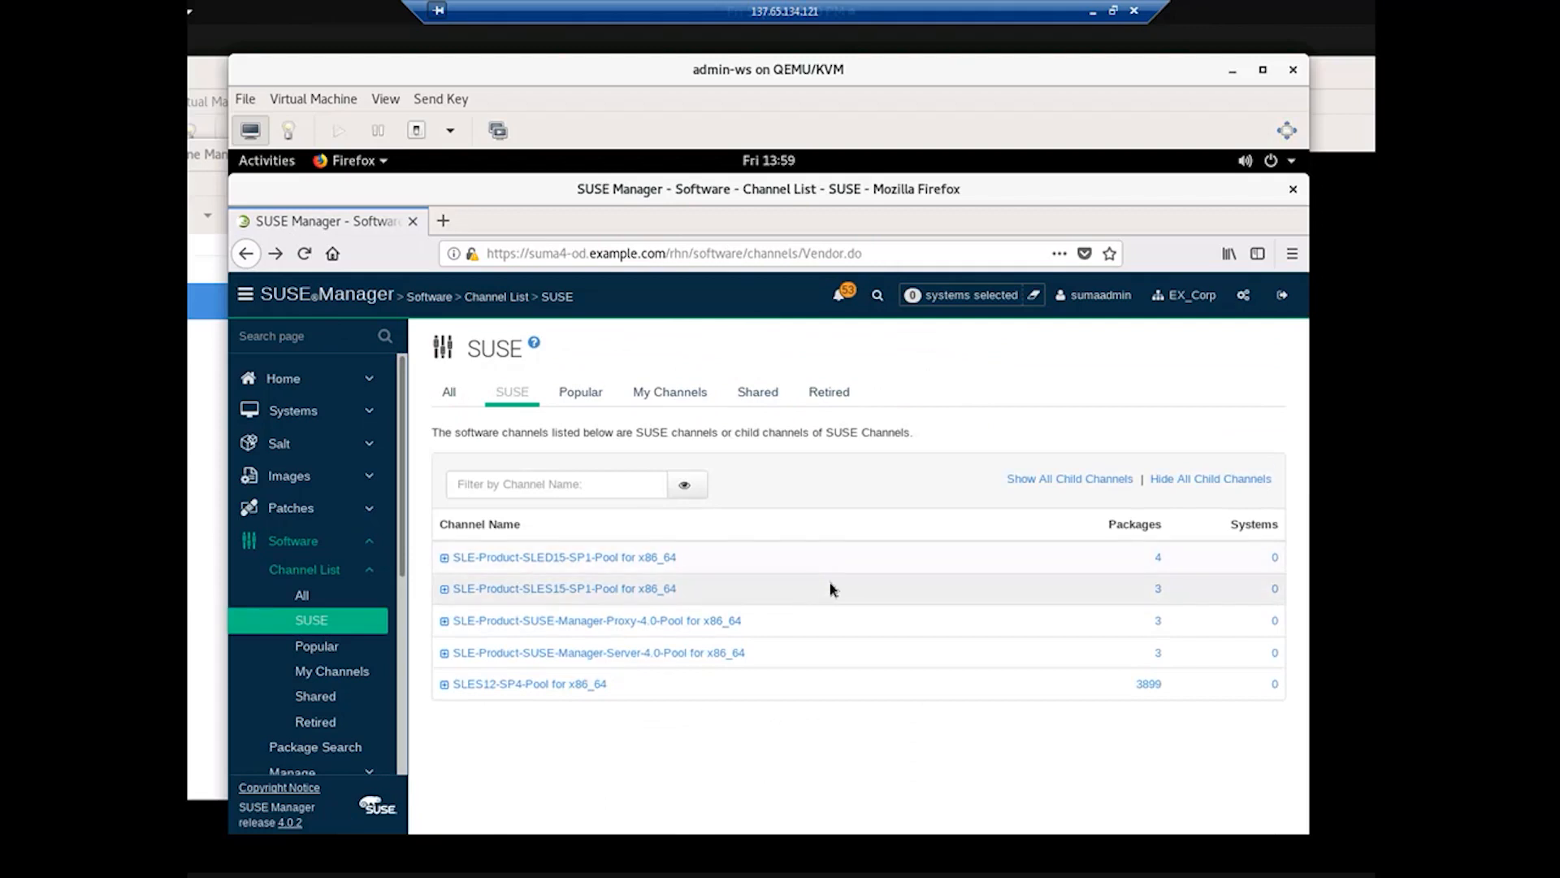
# Step: Expand the SLED15-SP1 pool, then reach the Admin Setup Wizard's SUSE Products step
pyautogui.click(445, 590)
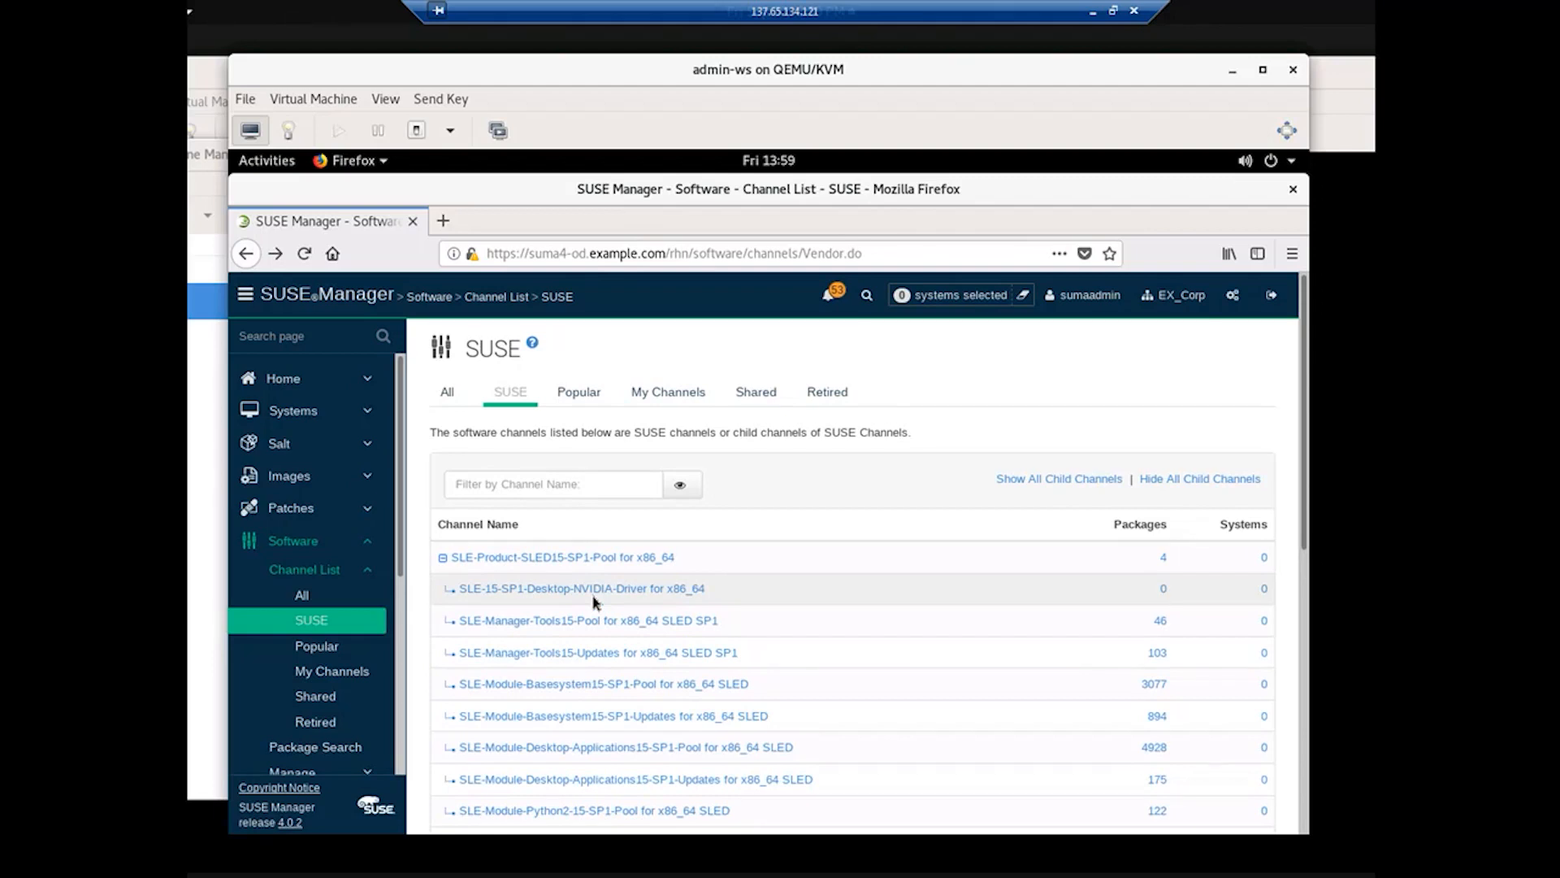
pyautogui.click(294, 542)
pyautogui.click(297, 544)
pyautogui.scroll(-1, 399, 674)
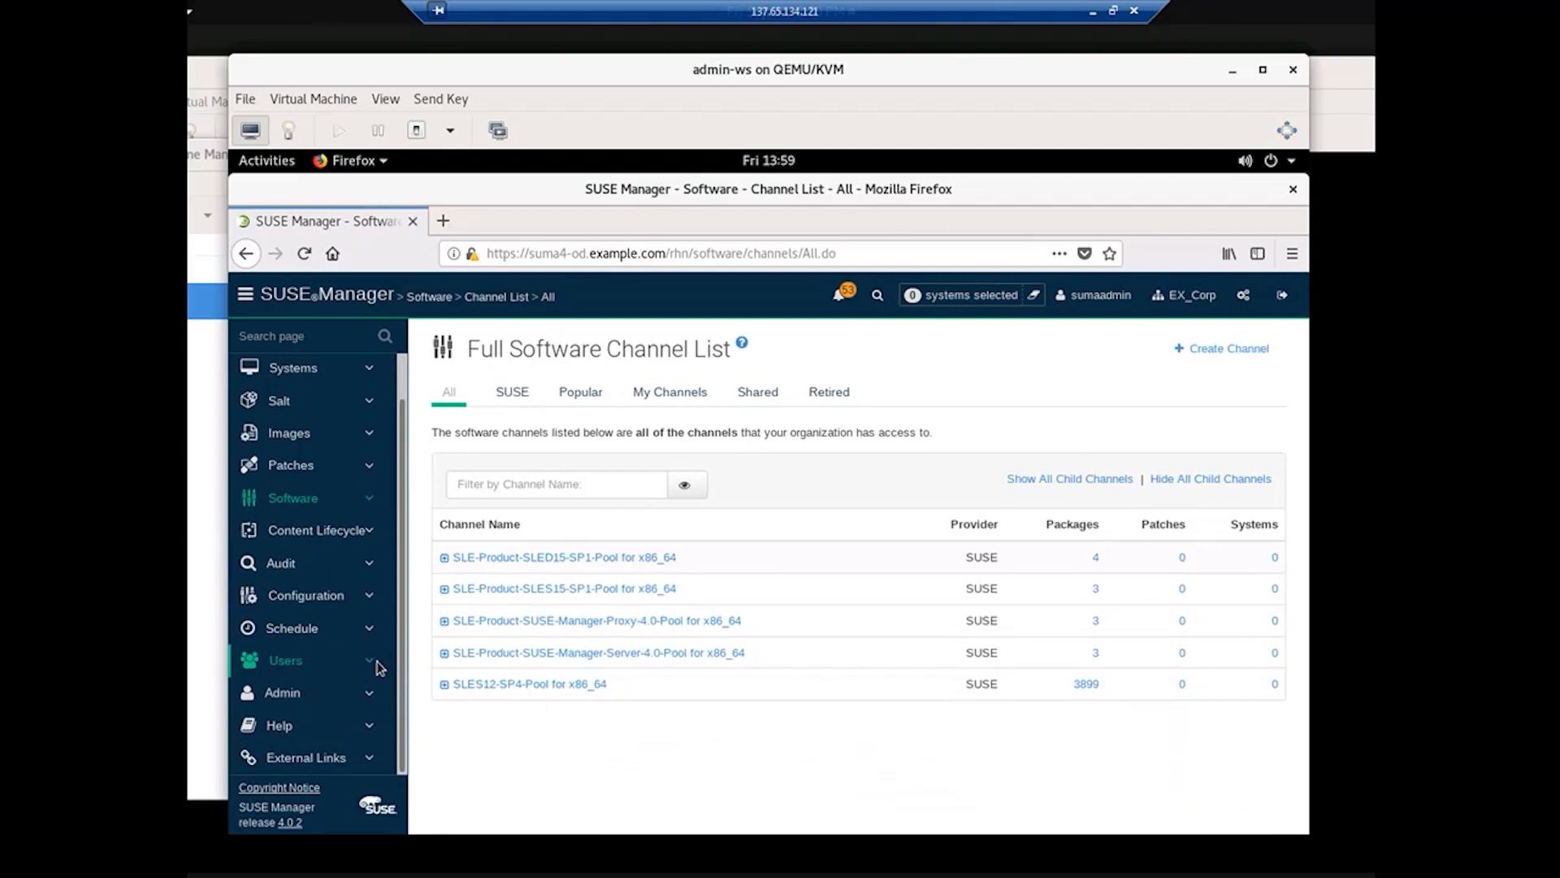
pyautogui.click(308, 697)
pyautogui.click(303, 721)
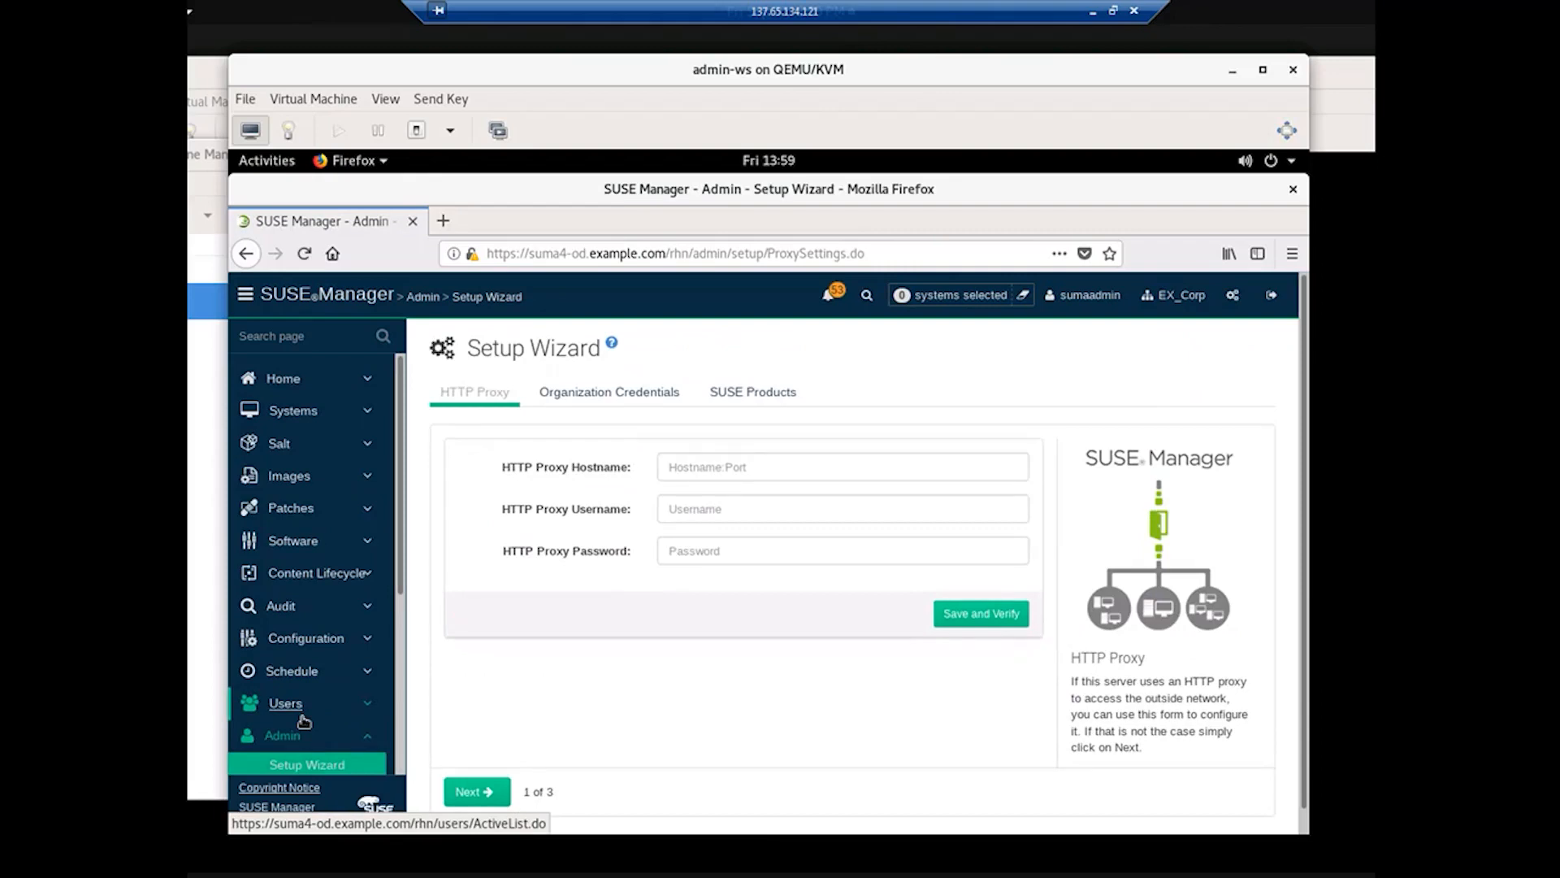
pyautogui.click(748, 391)
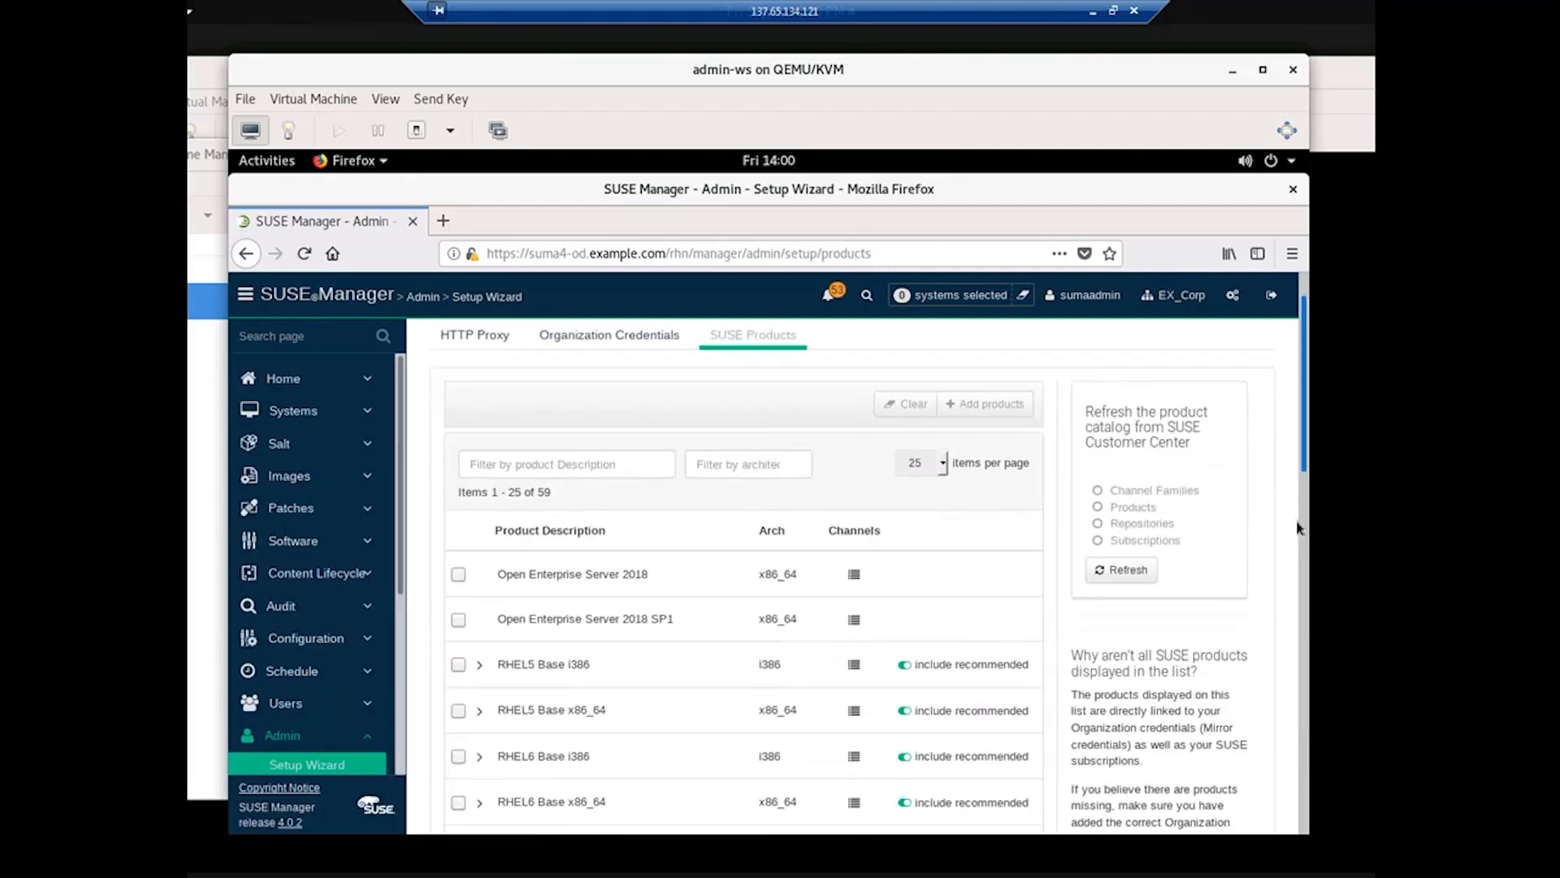
# Step: On product page 2, show channel sync status for SUSE Linux Enterprise Server 15 SP1 x86_64
pyautogui.scroll(-2, 1296, 561)
pyautogui.scroll(-4, 1296, 560)
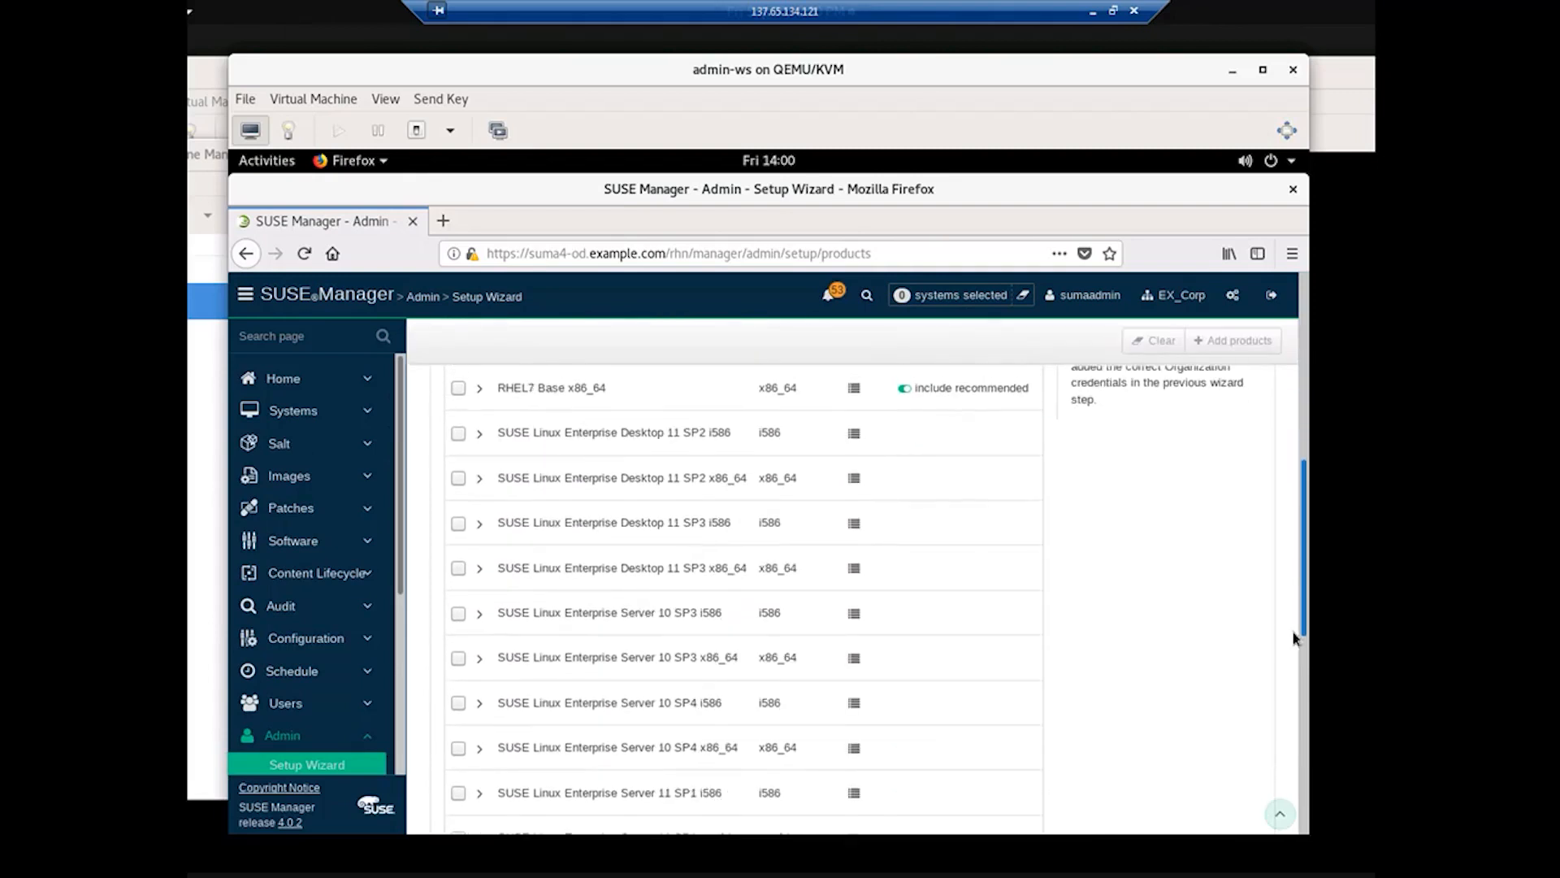
pyautogui.moveTo(1295, 640); pyautogui.dragTo(1297, 823)
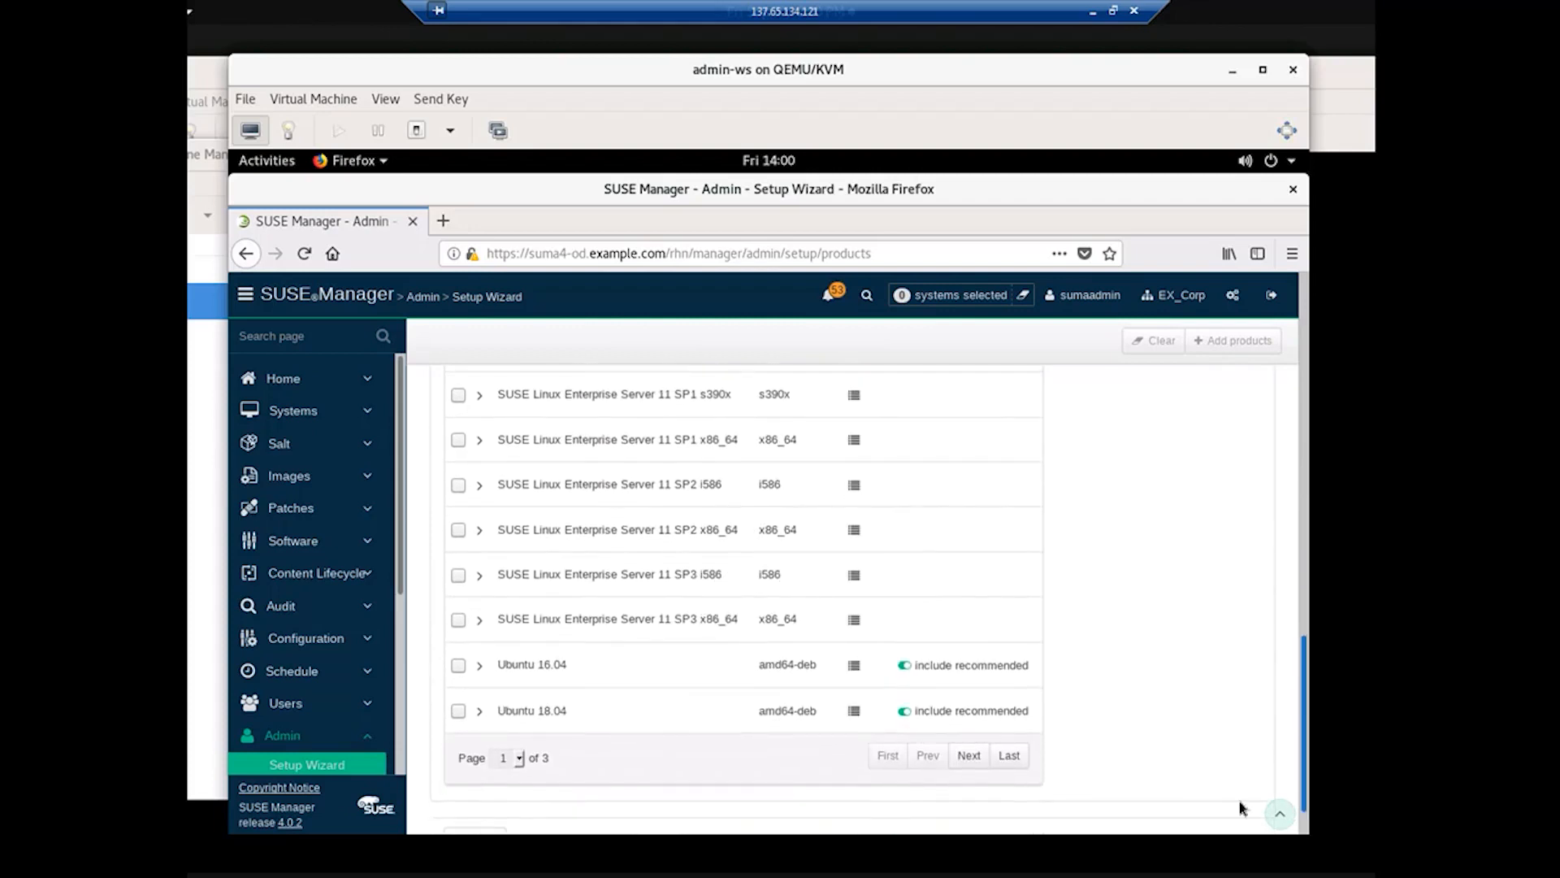
pyautogui.click(969, 755)
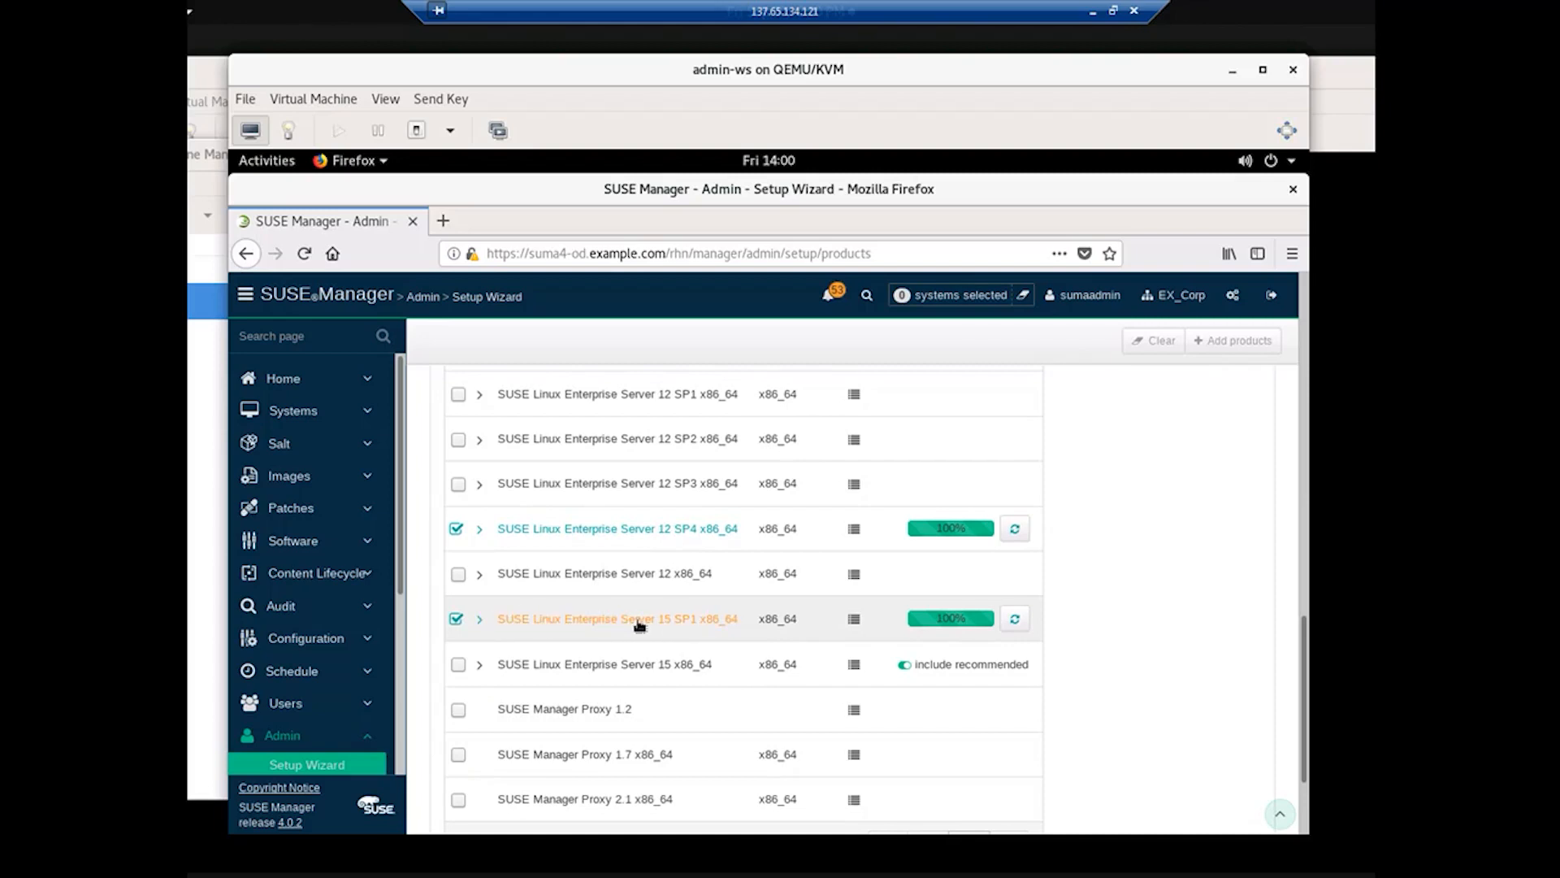
pyautogui.click(855, 622)
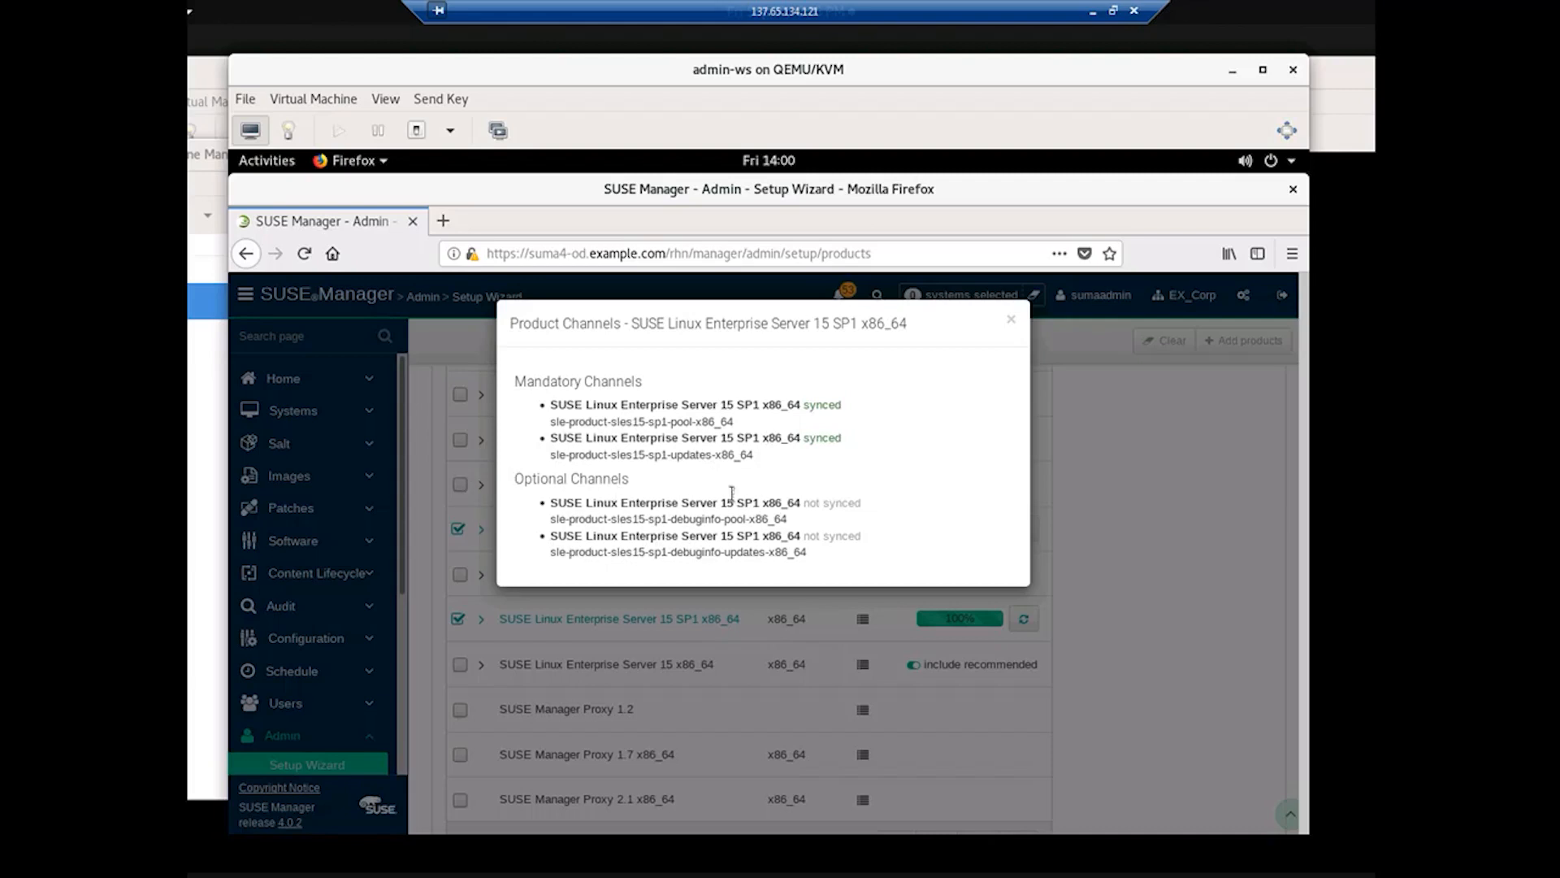
# Step: Expand SLES 15 SP1, confirm Basesystem Module 15 SP1 channels are 100% synced, and list its child modules
pyautogui.click(1012, 323)
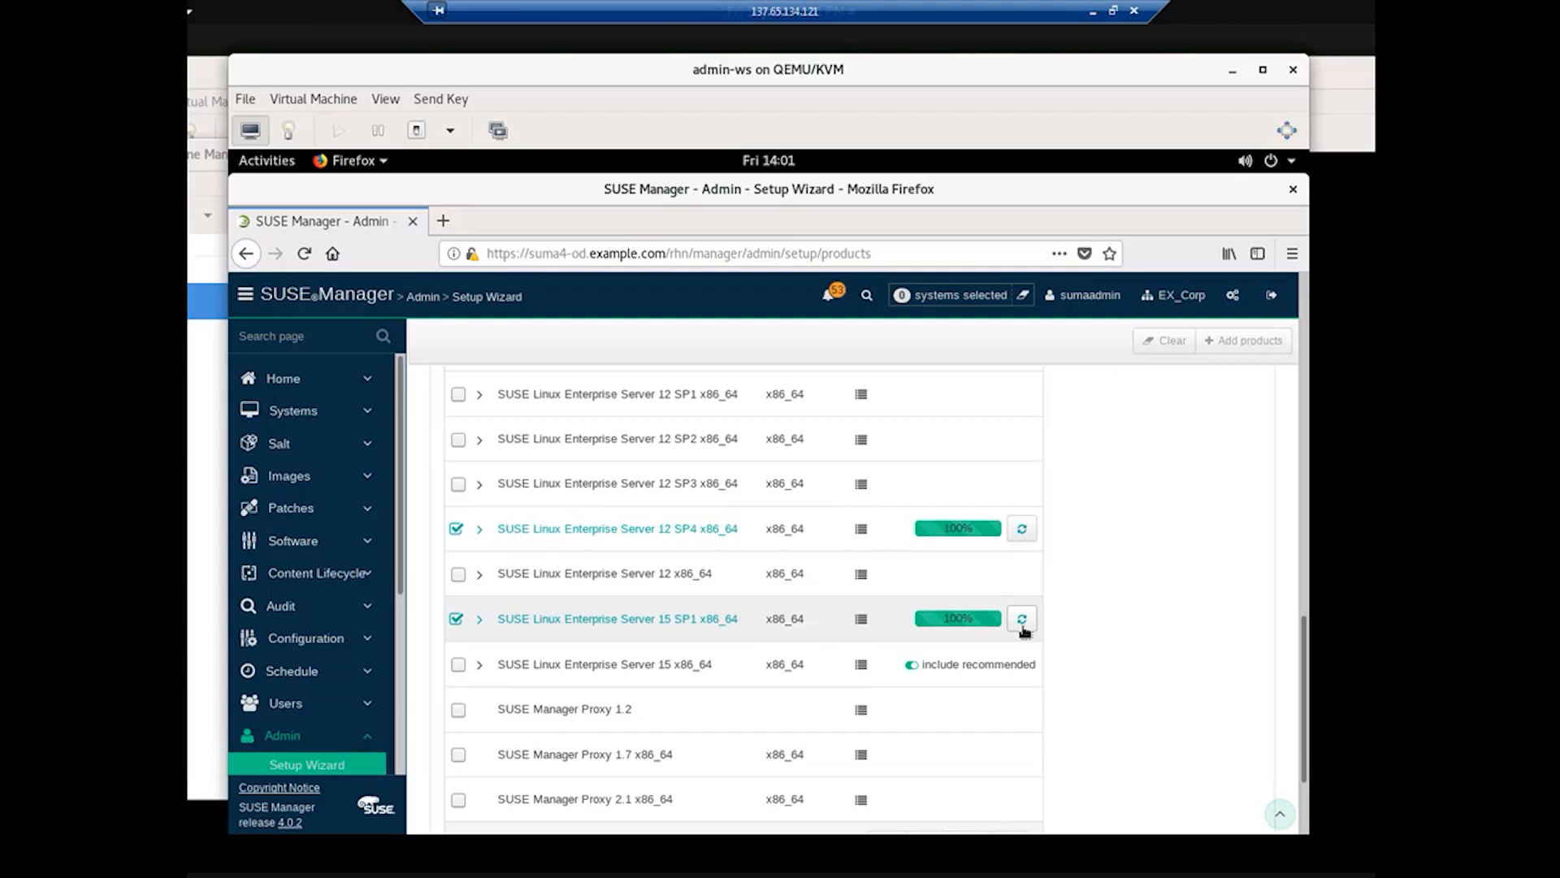
pyautogui.click(481, 620)
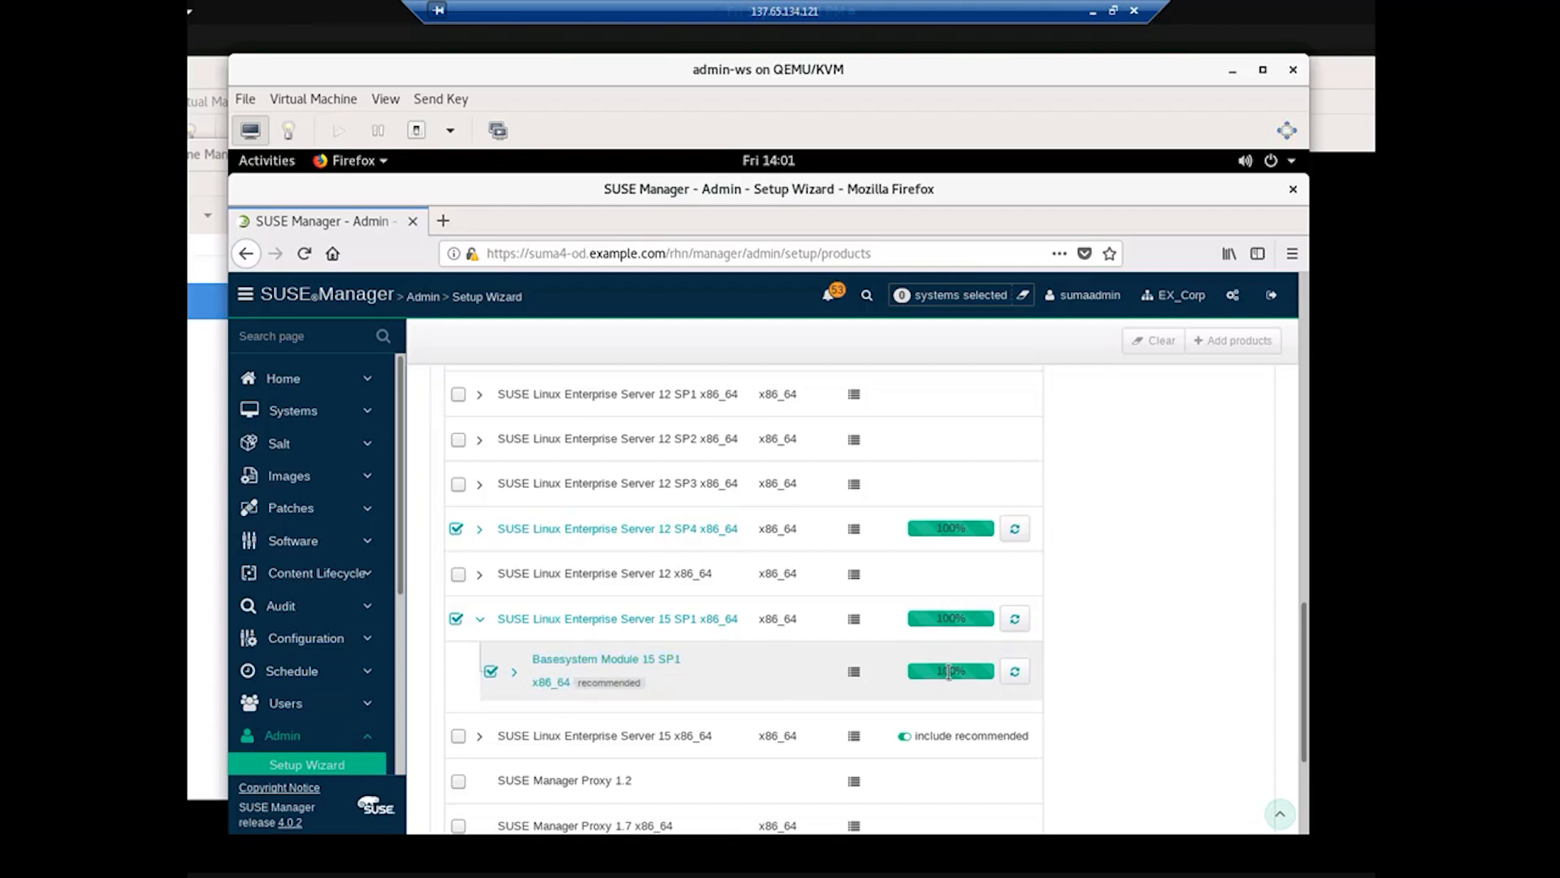
pyautogui.click(858, 675)
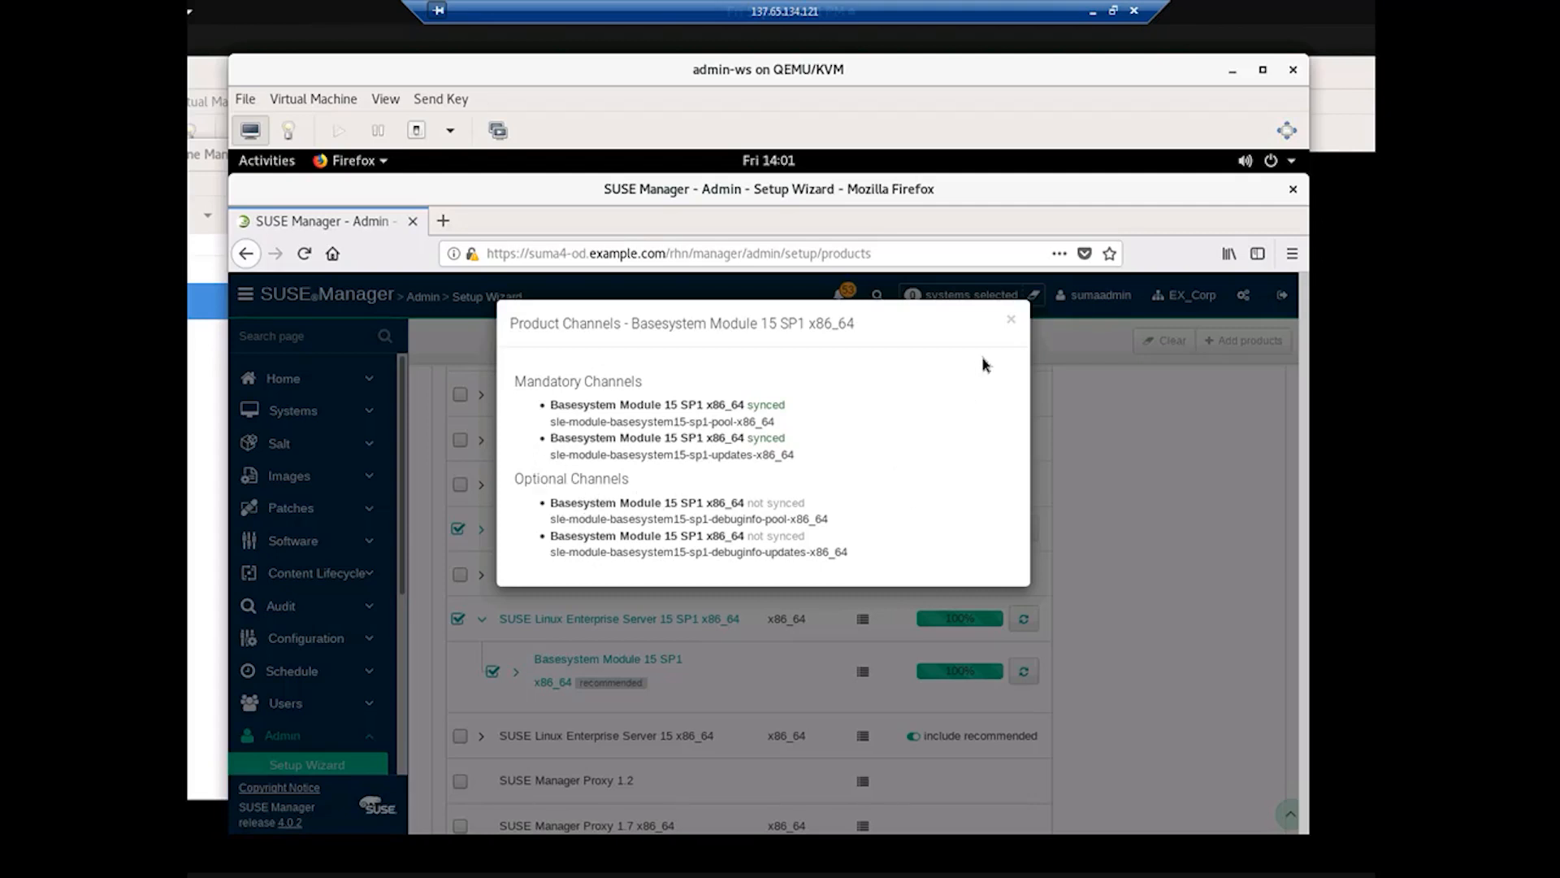
pyautogui.click(1011, 318)
pyautogui.click(518, 674)
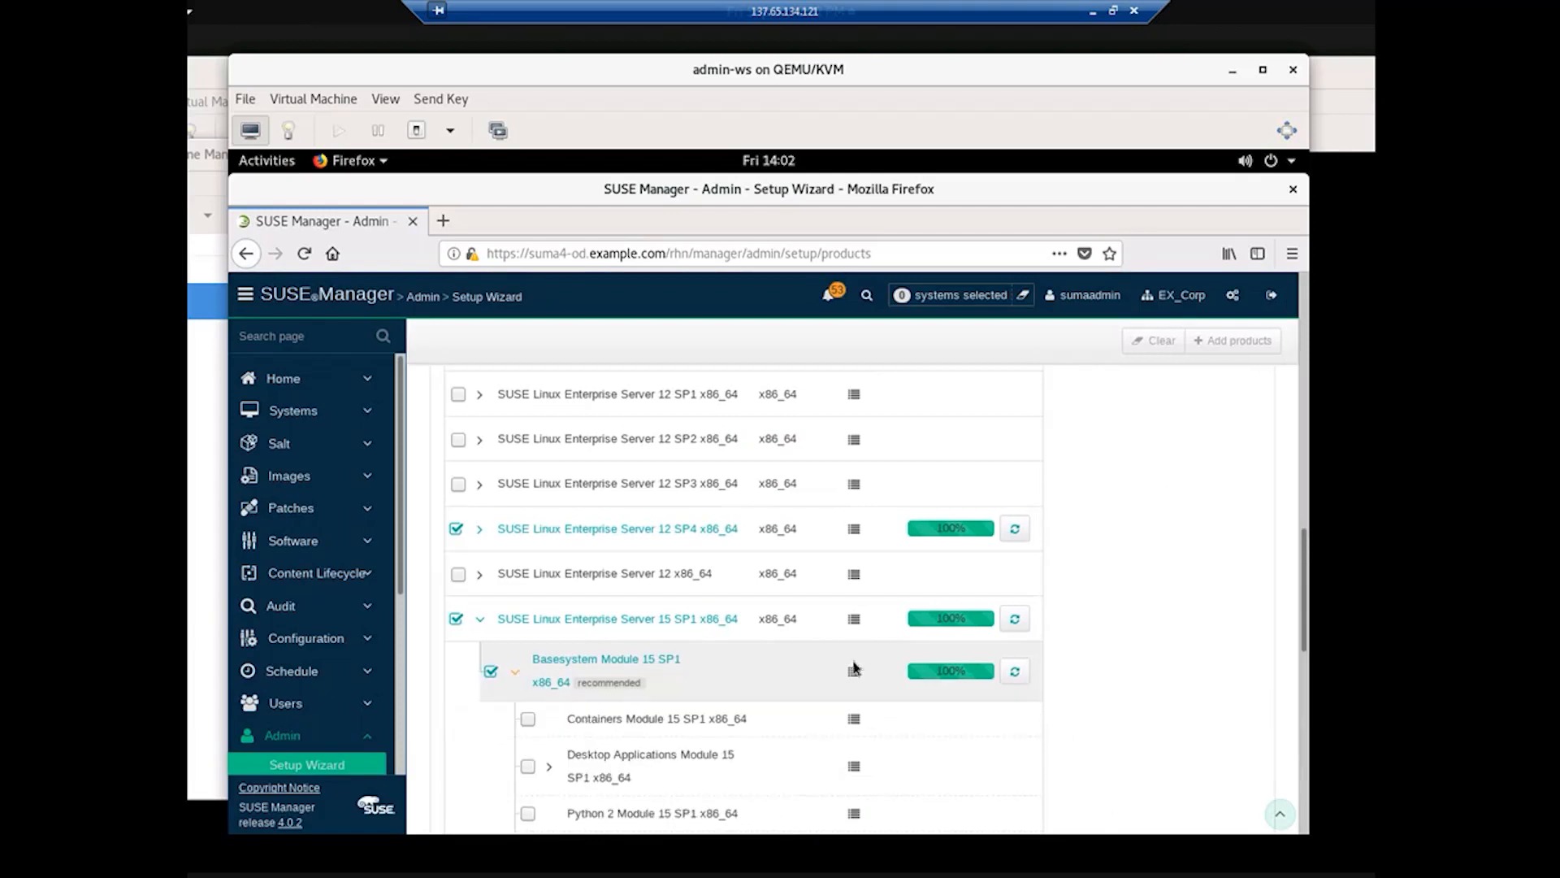
# Step: On product page 3, expand SLED 15 SP1 x86_64 and its Basesystem Module's child modules
pyautogui.scroll(-5, 855, 667)
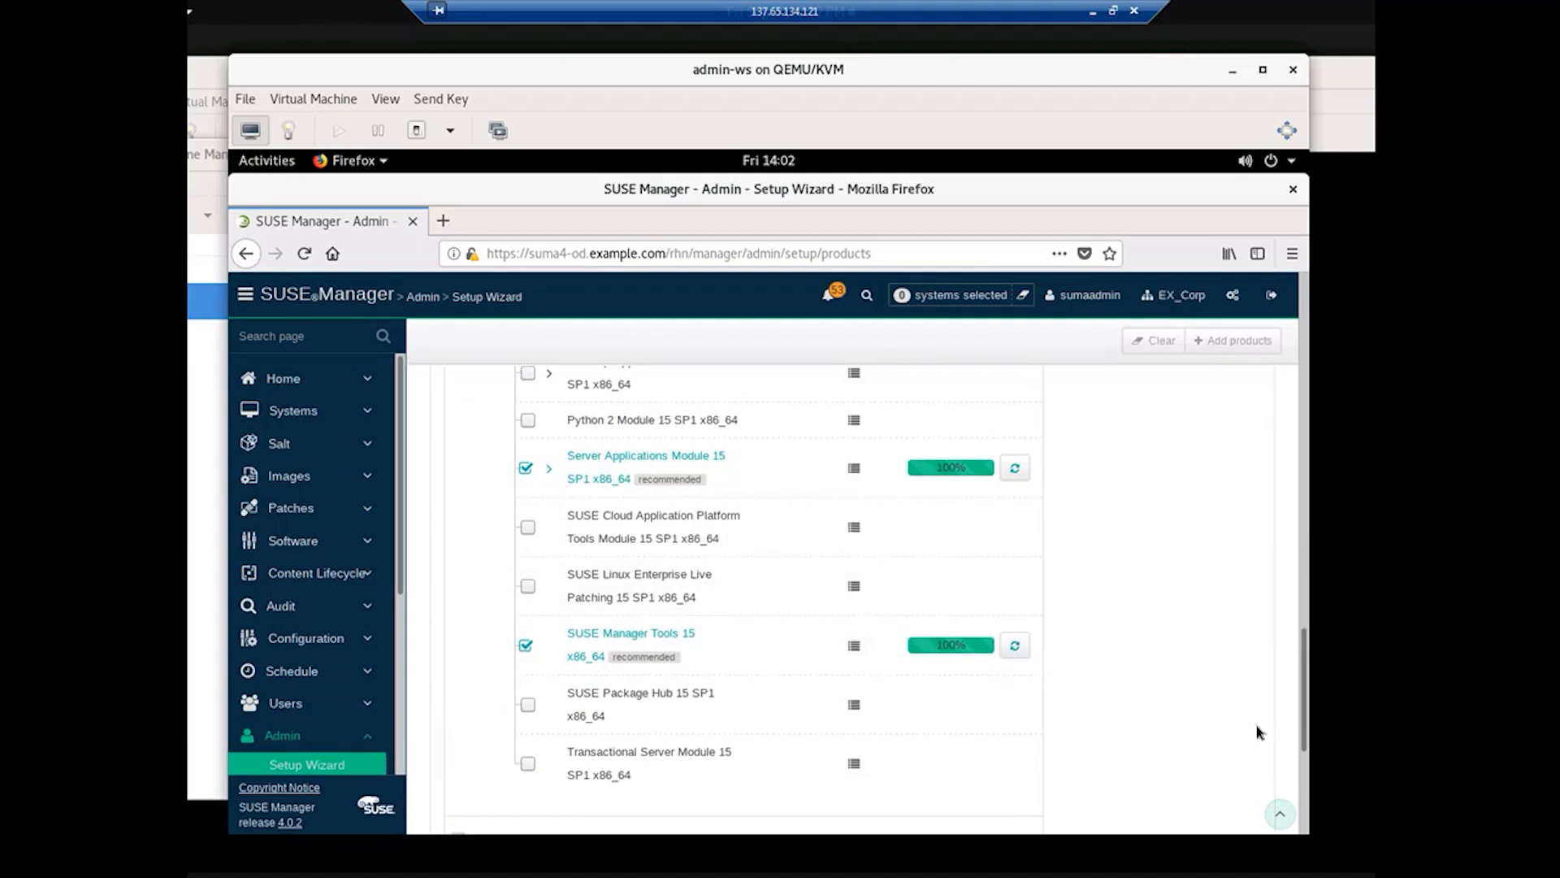
pyautogui.scroll(1, 1300, 646)
pyautogui.moveTo(1298, 646); pyautogui.dragTo(1296, 804)
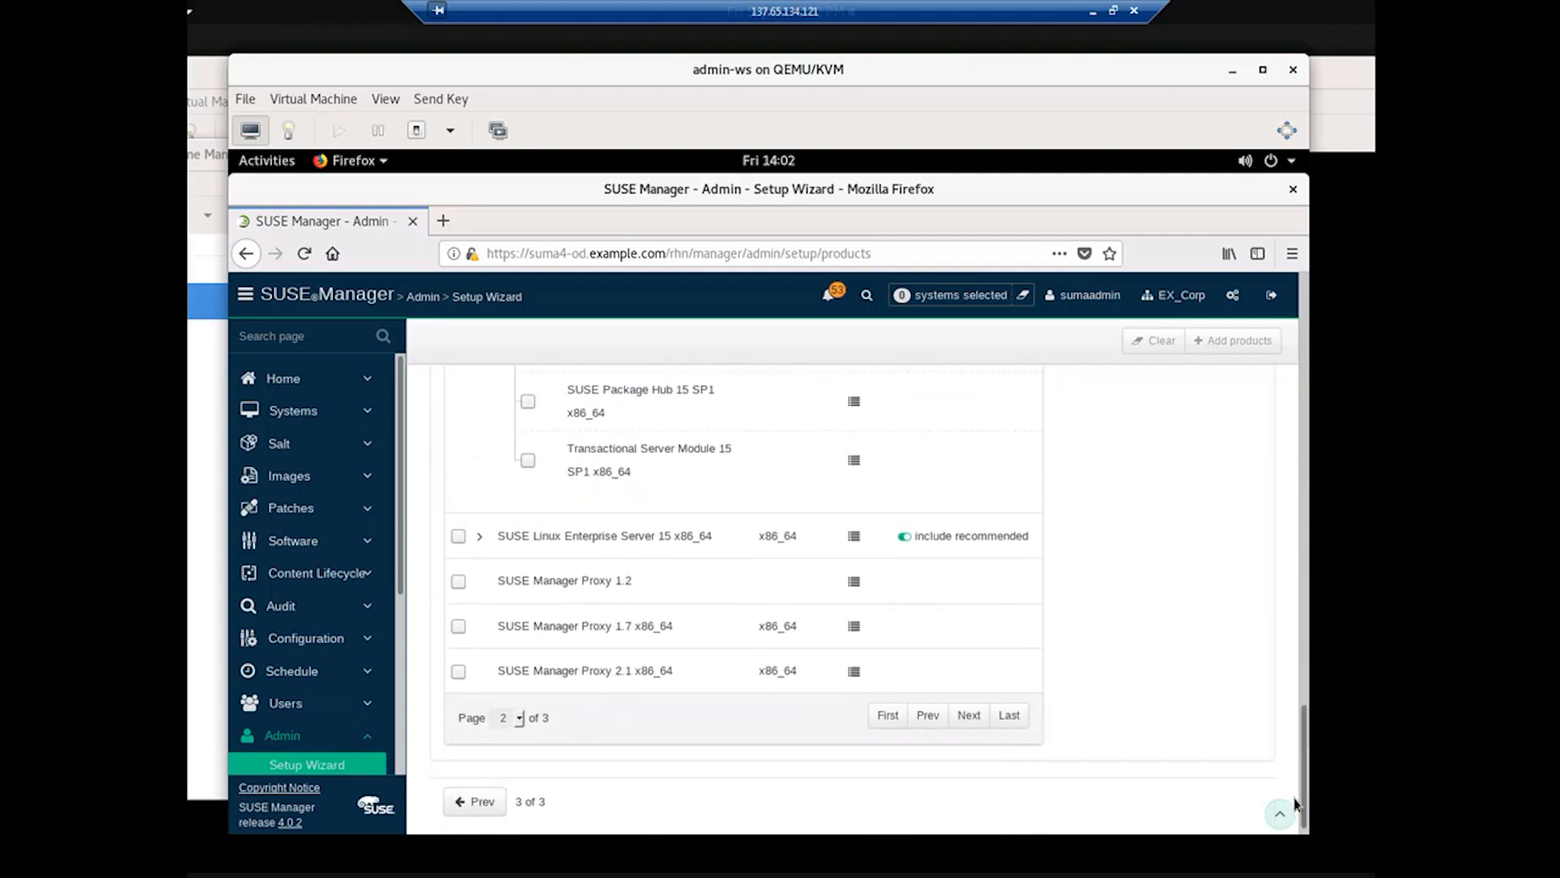
pyautogui.click(979, 732)
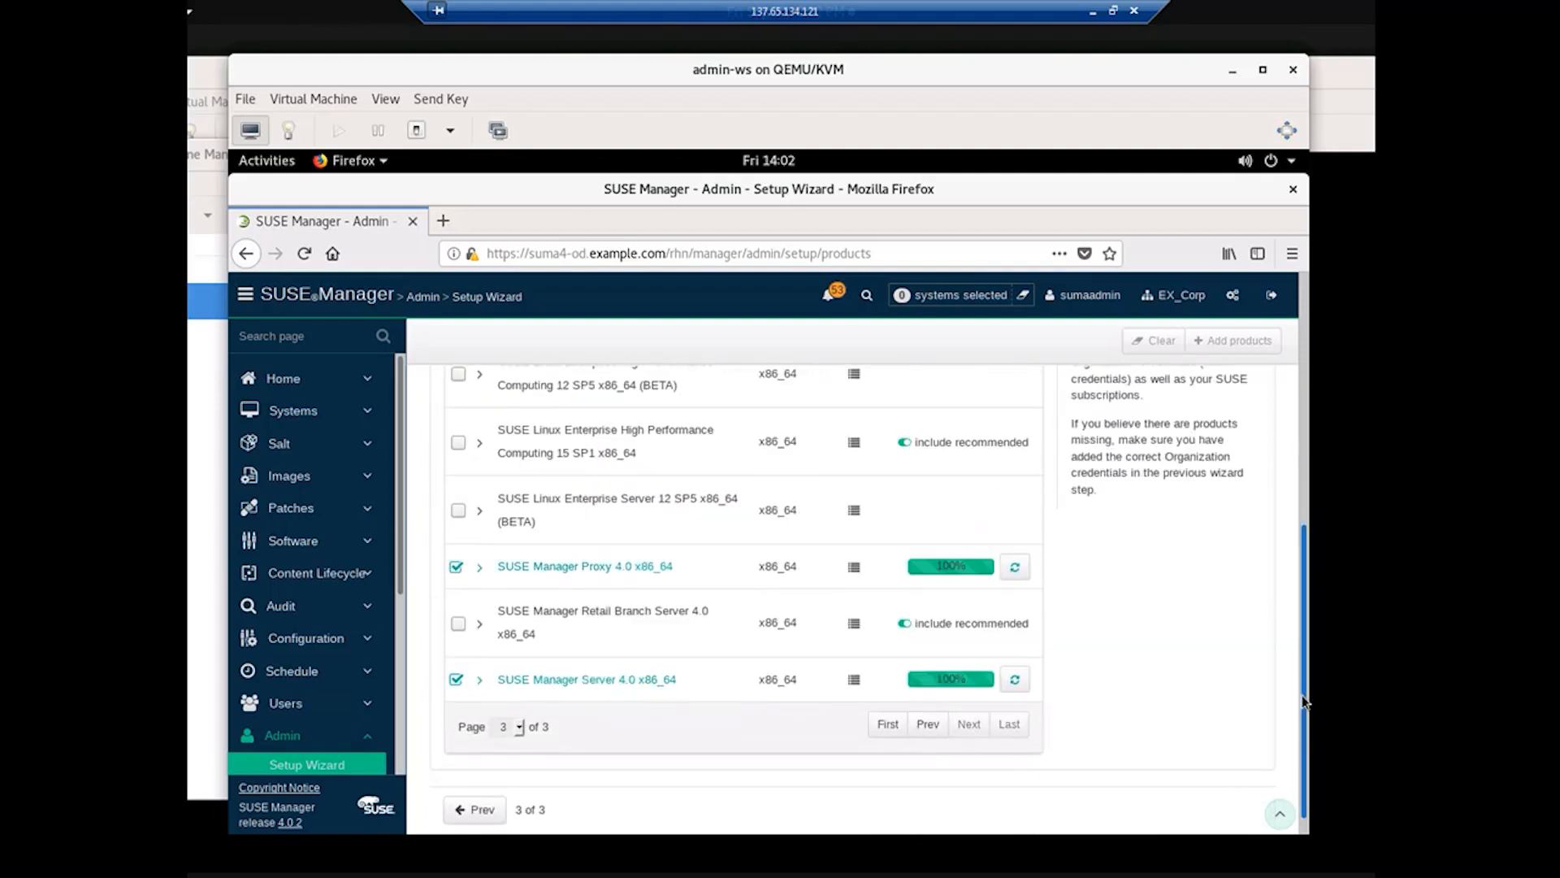
pyautogui.scroll(3, 697, 610)
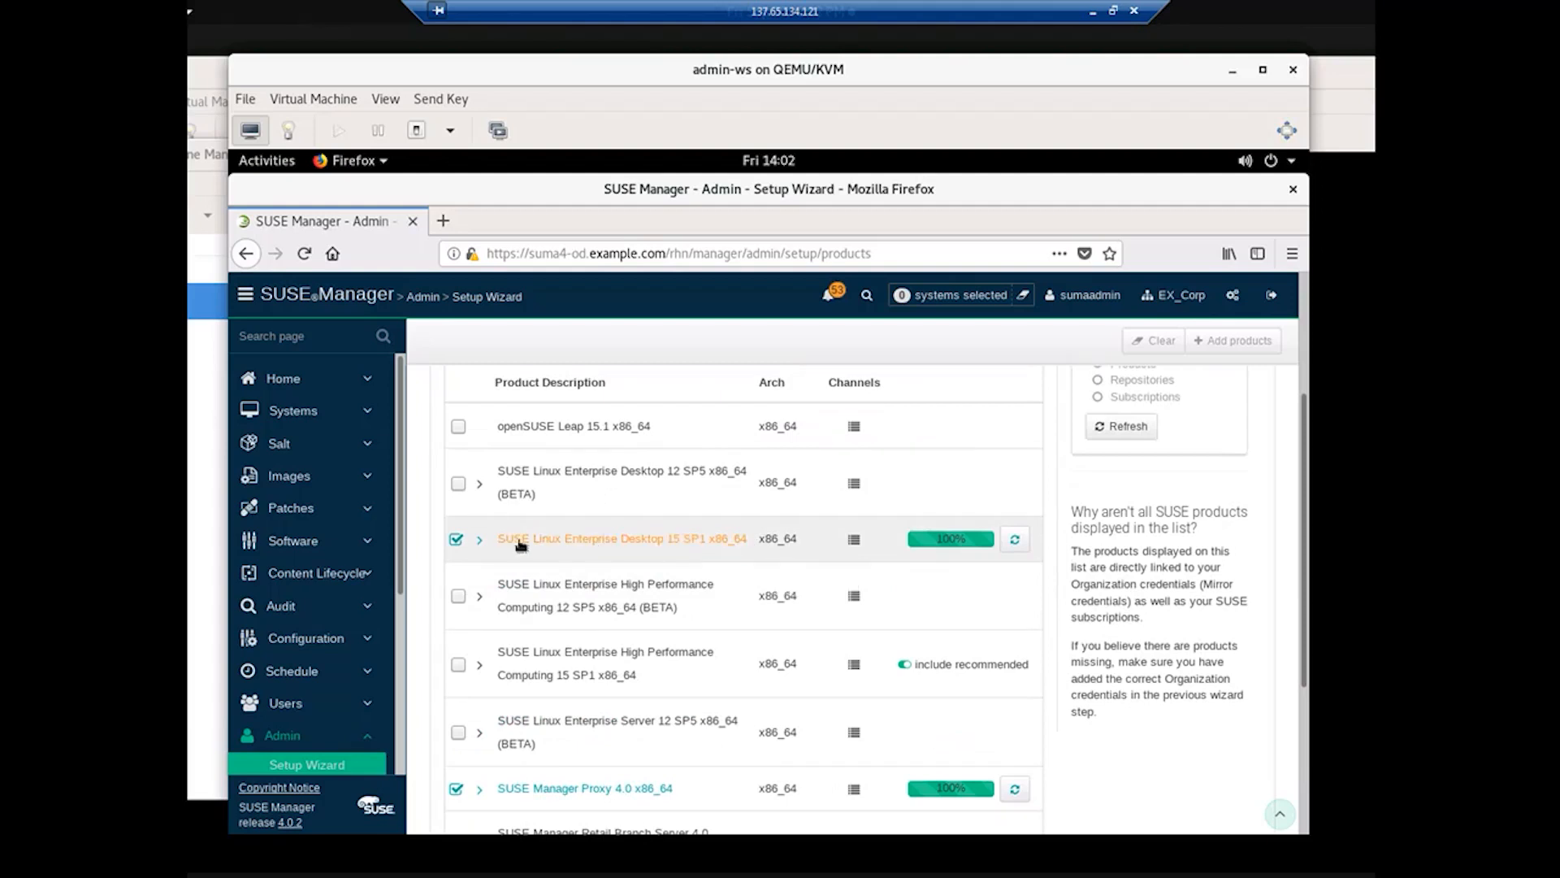
pyautogui.click(478, 540)
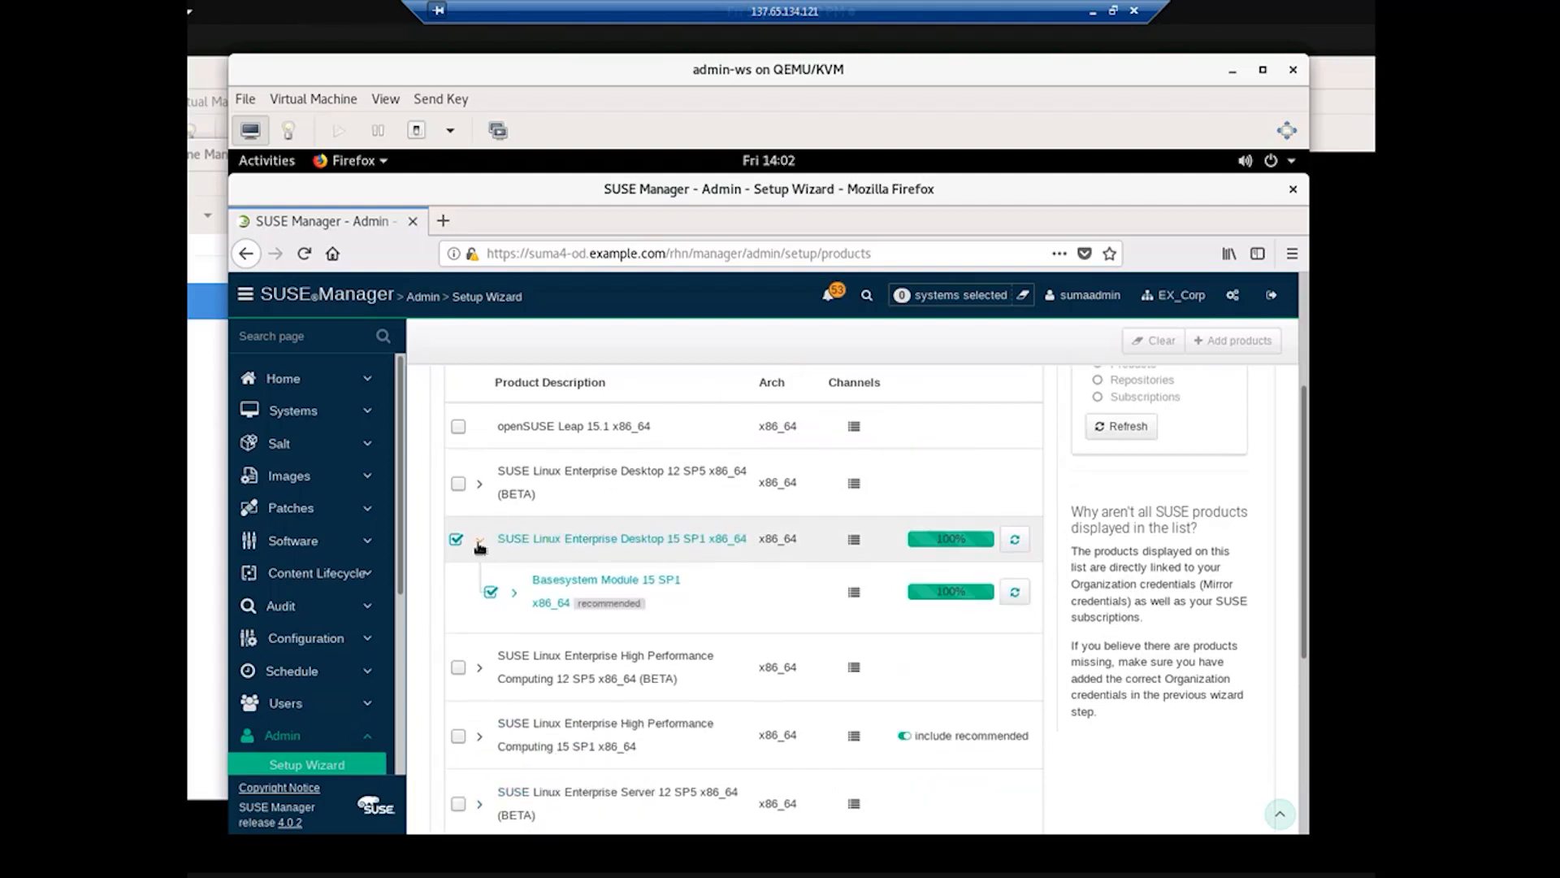
pyautogui.click(513, 592)
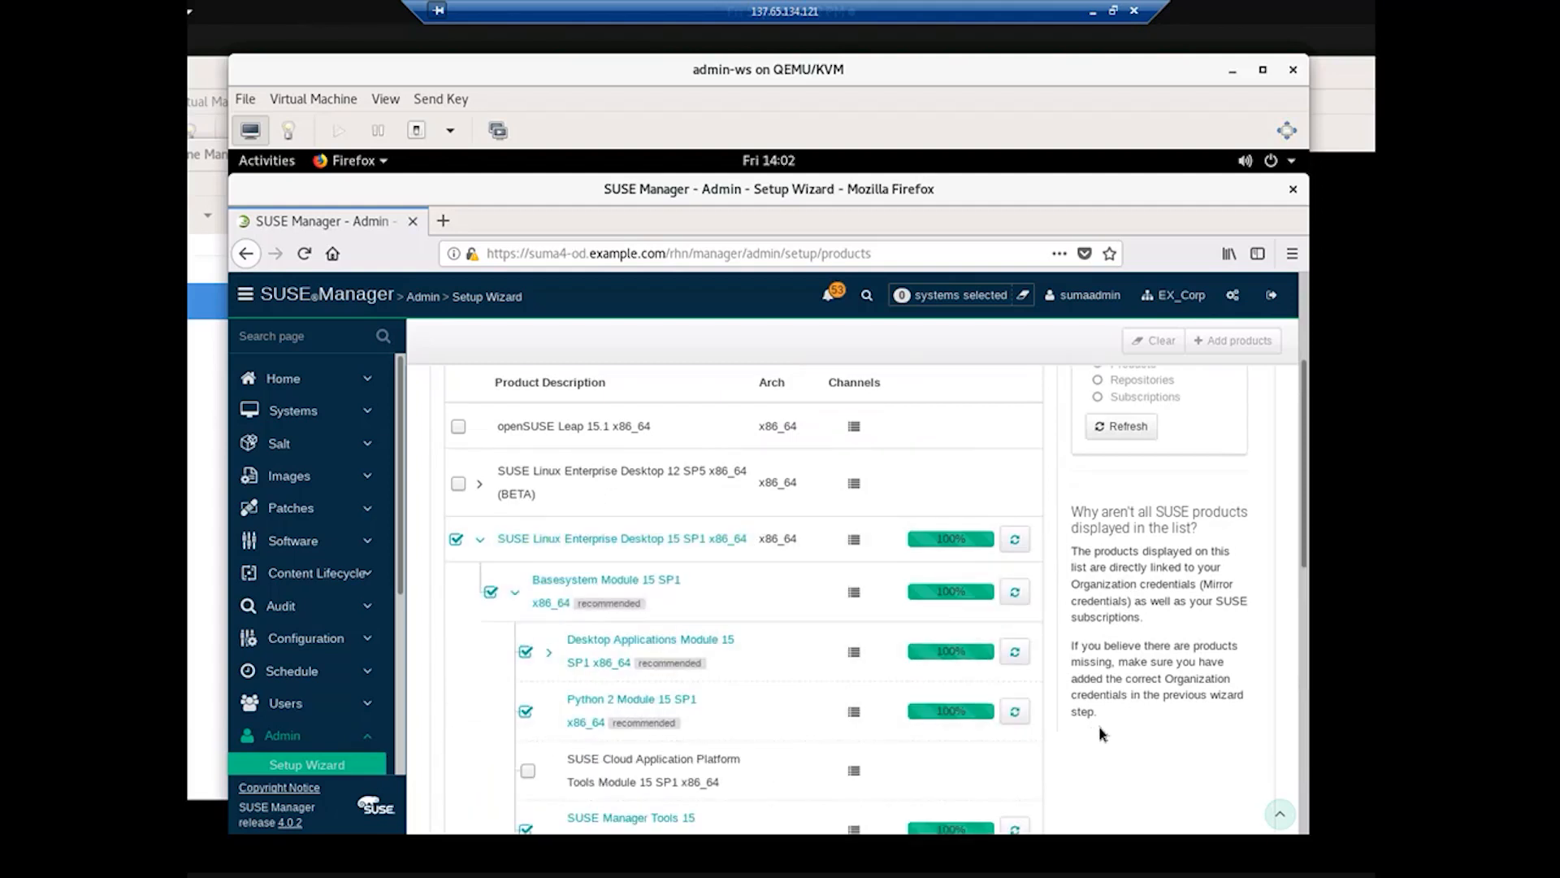
pyautogui.scroll(-3, 1102, 734)
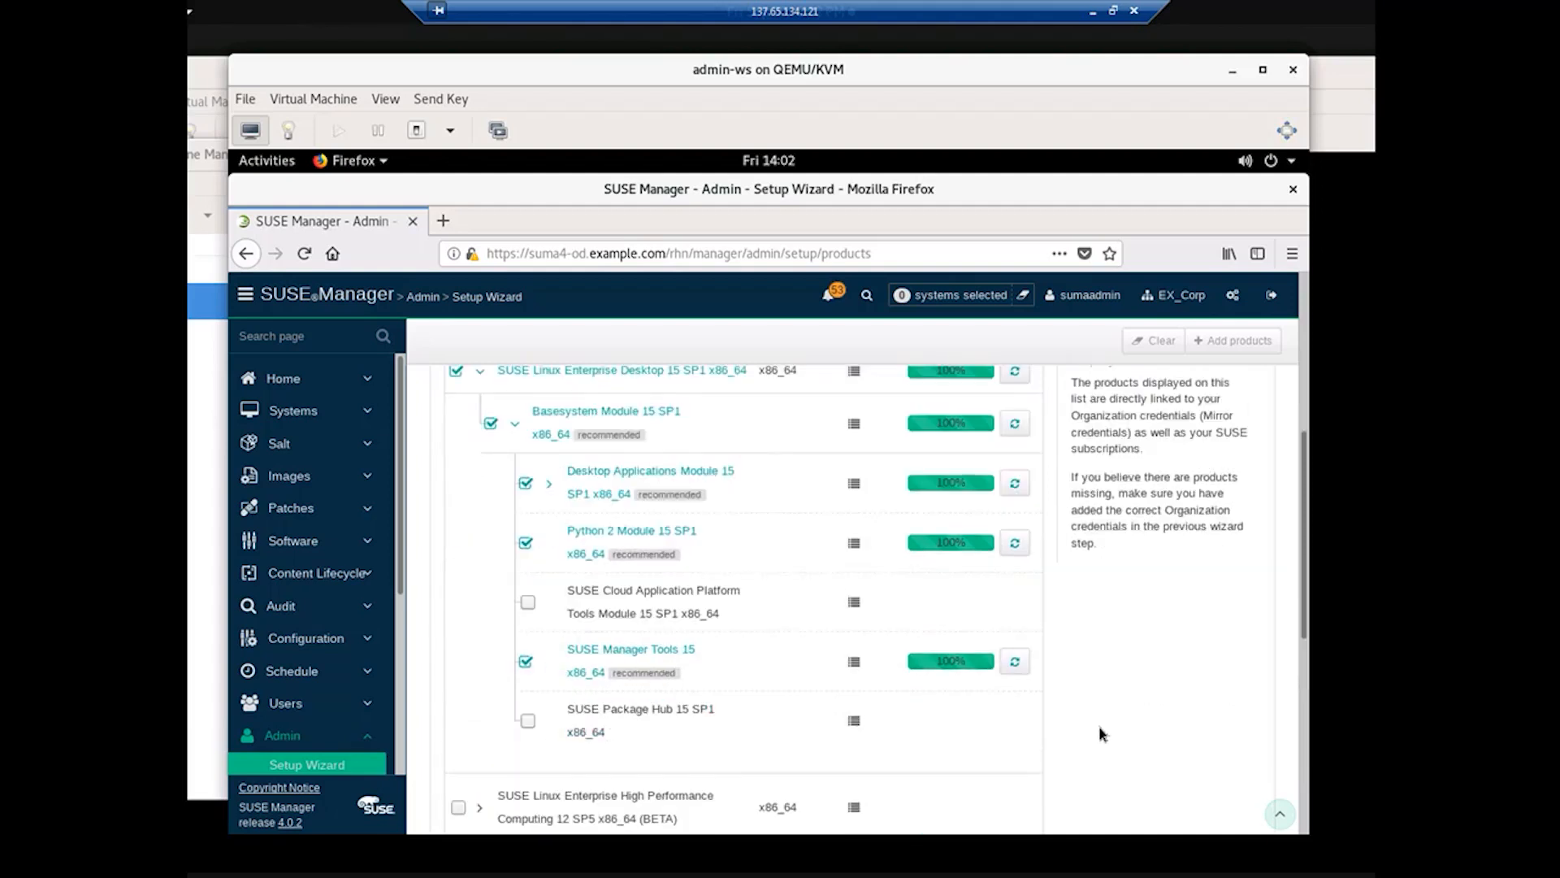
# Step: Expand the Desktop Applications Module to show Workstation Extension 15 SP1 x86_64 marked Sync failed
pyautogui.click(549, 486)
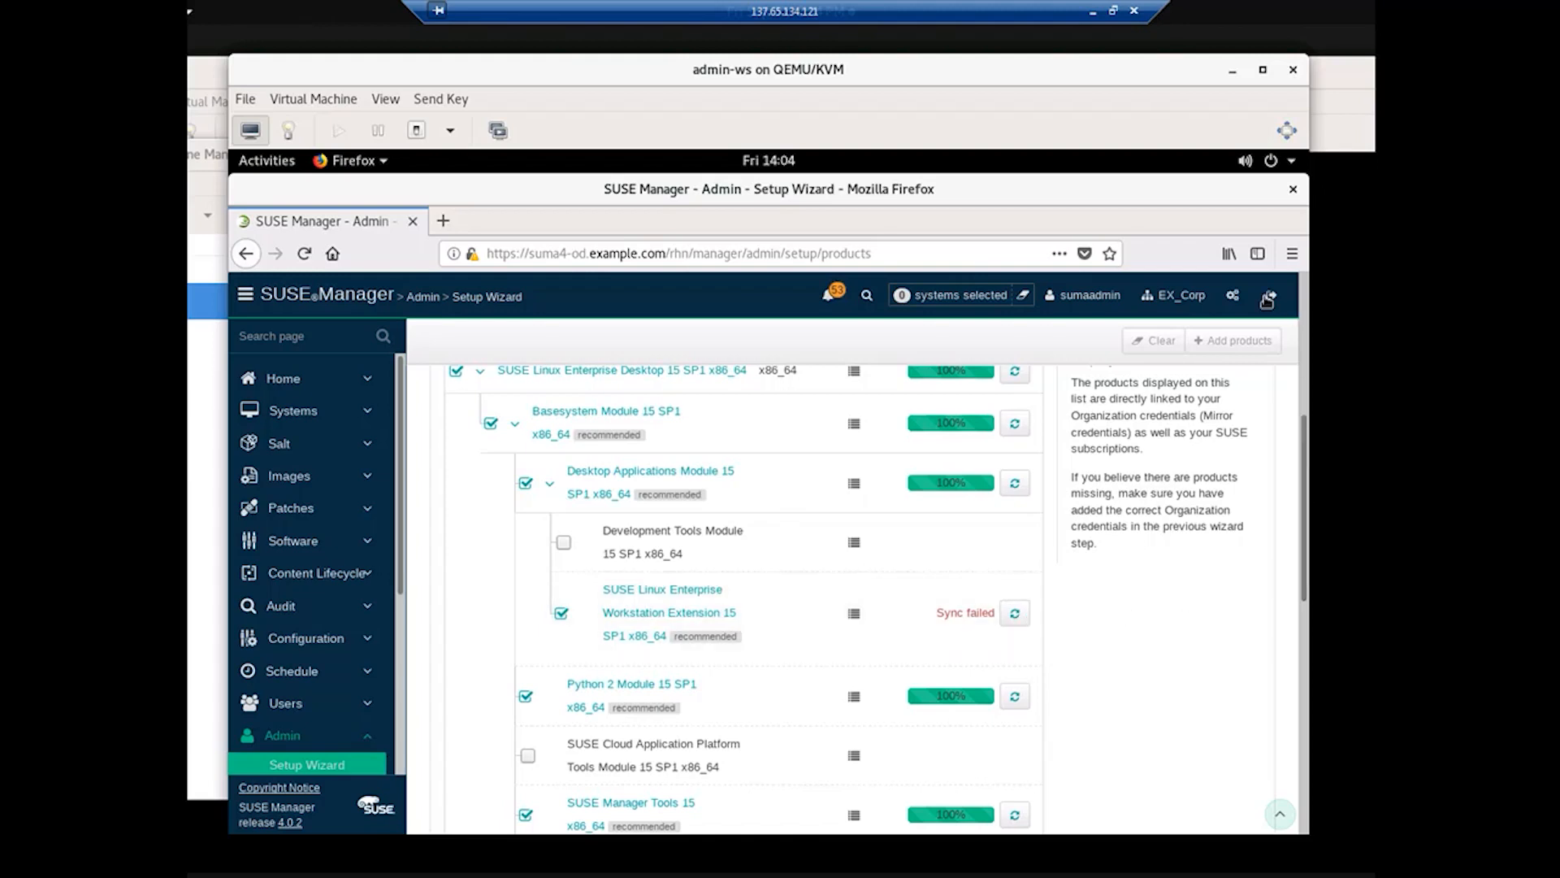
pyautogui.rightClick(1211, 201)
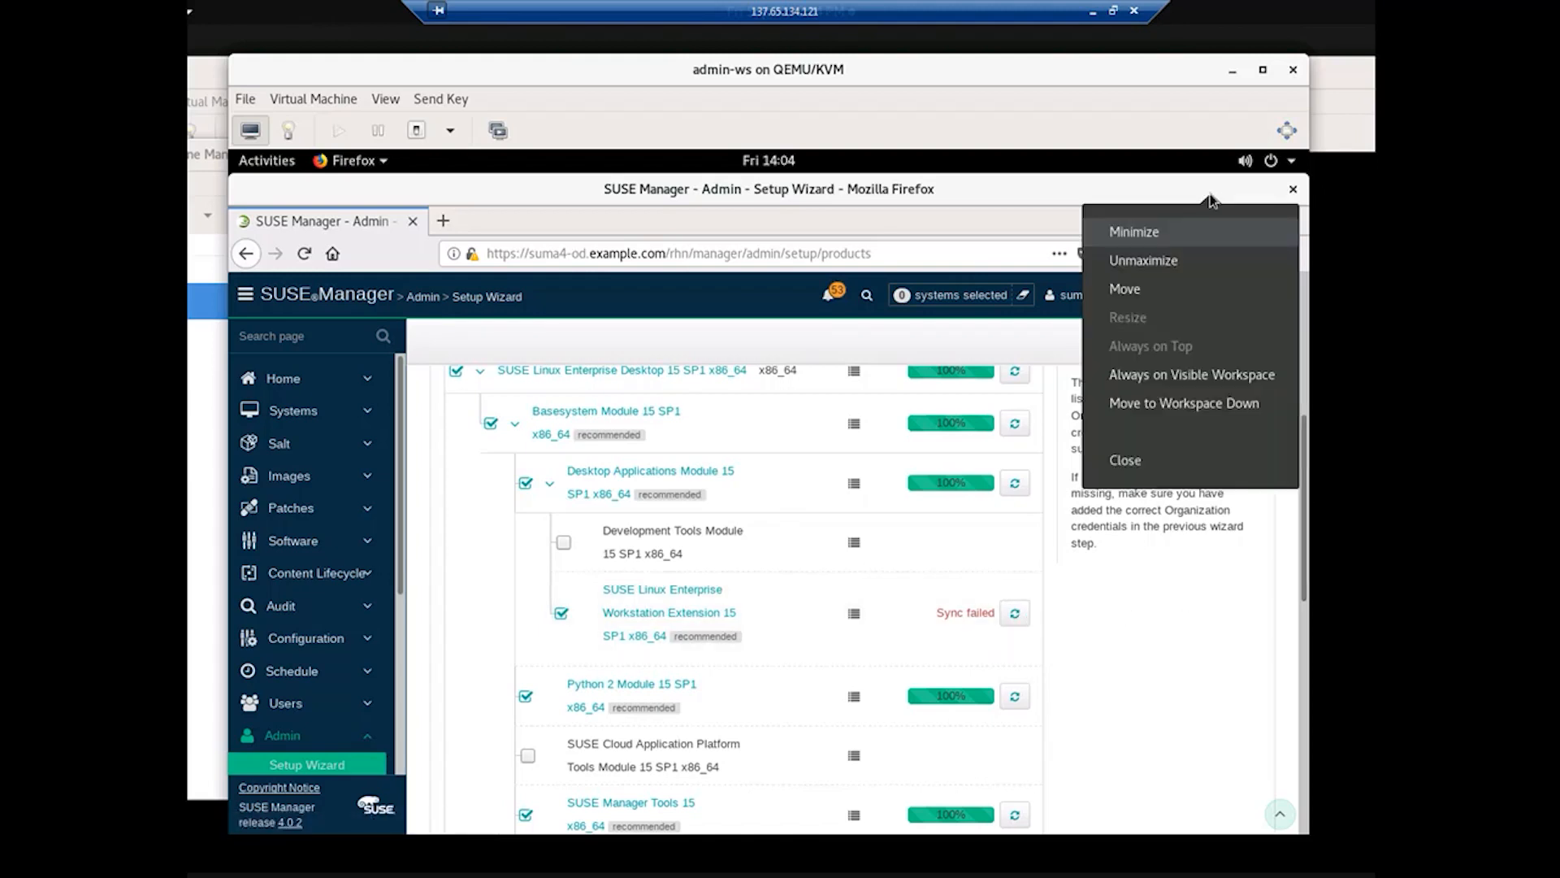
# Step: Minimize Firefox and bring the GNOME Terminal window to the front
pyautogui.click(1172, 240)
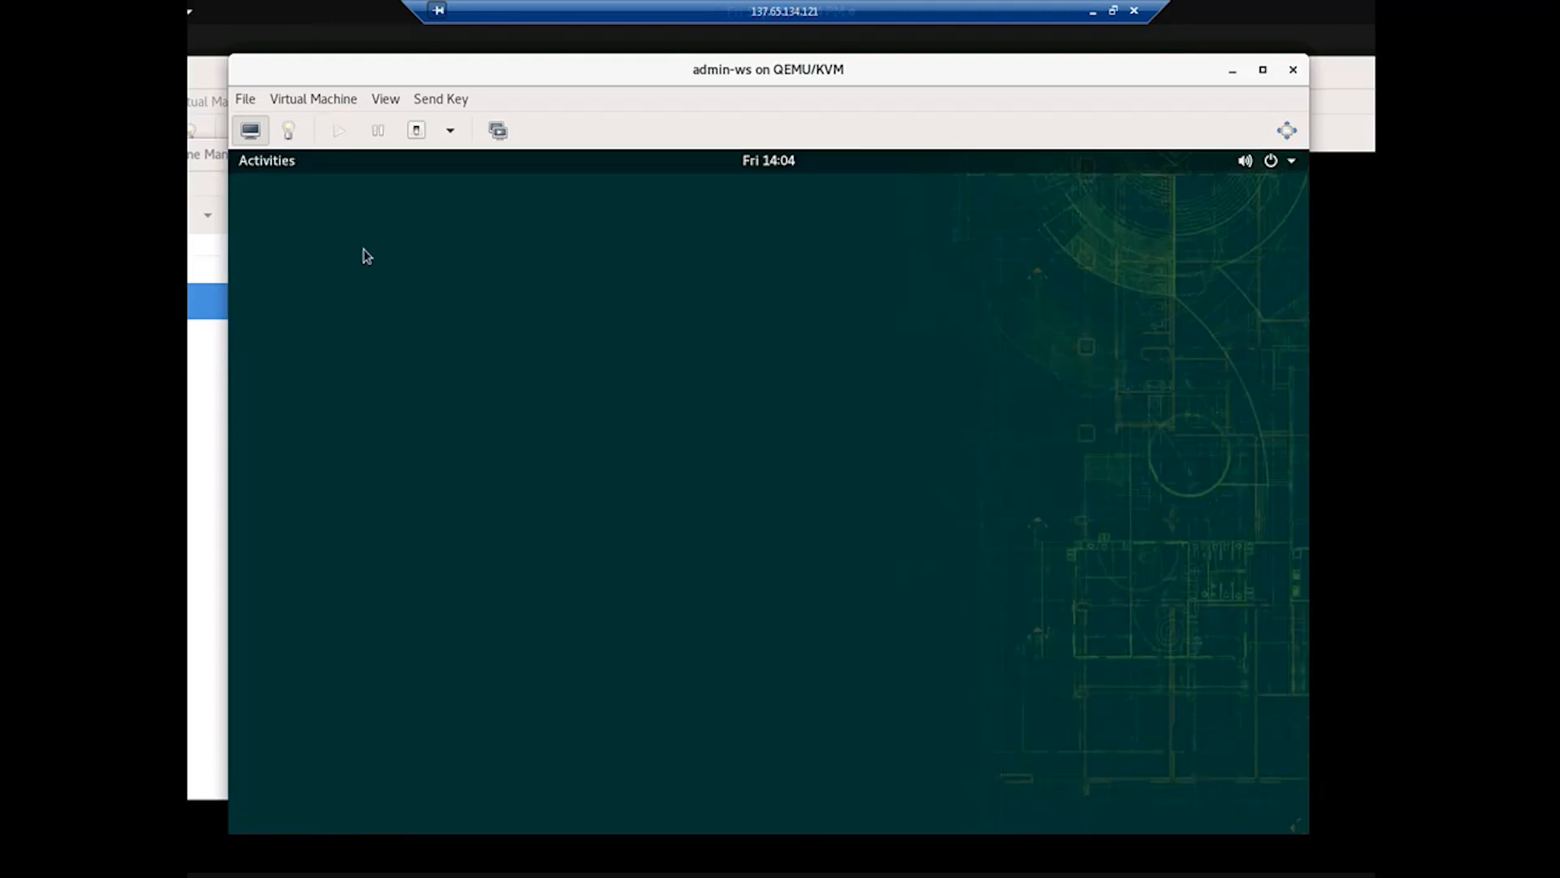
pyautogui.click(266, 162)
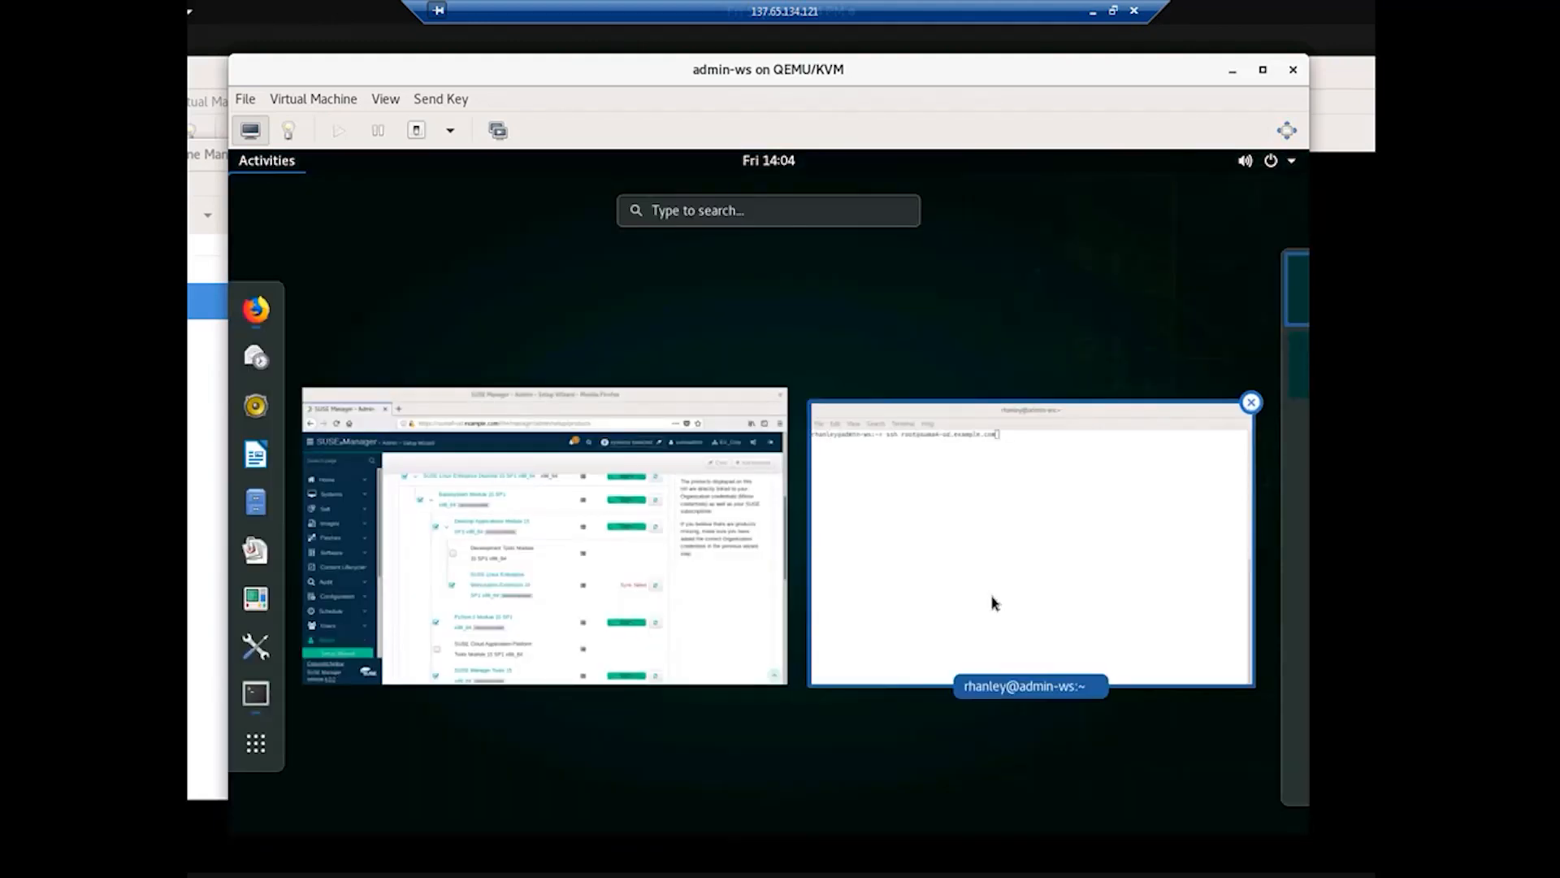
pyautogui.click(993, 602)
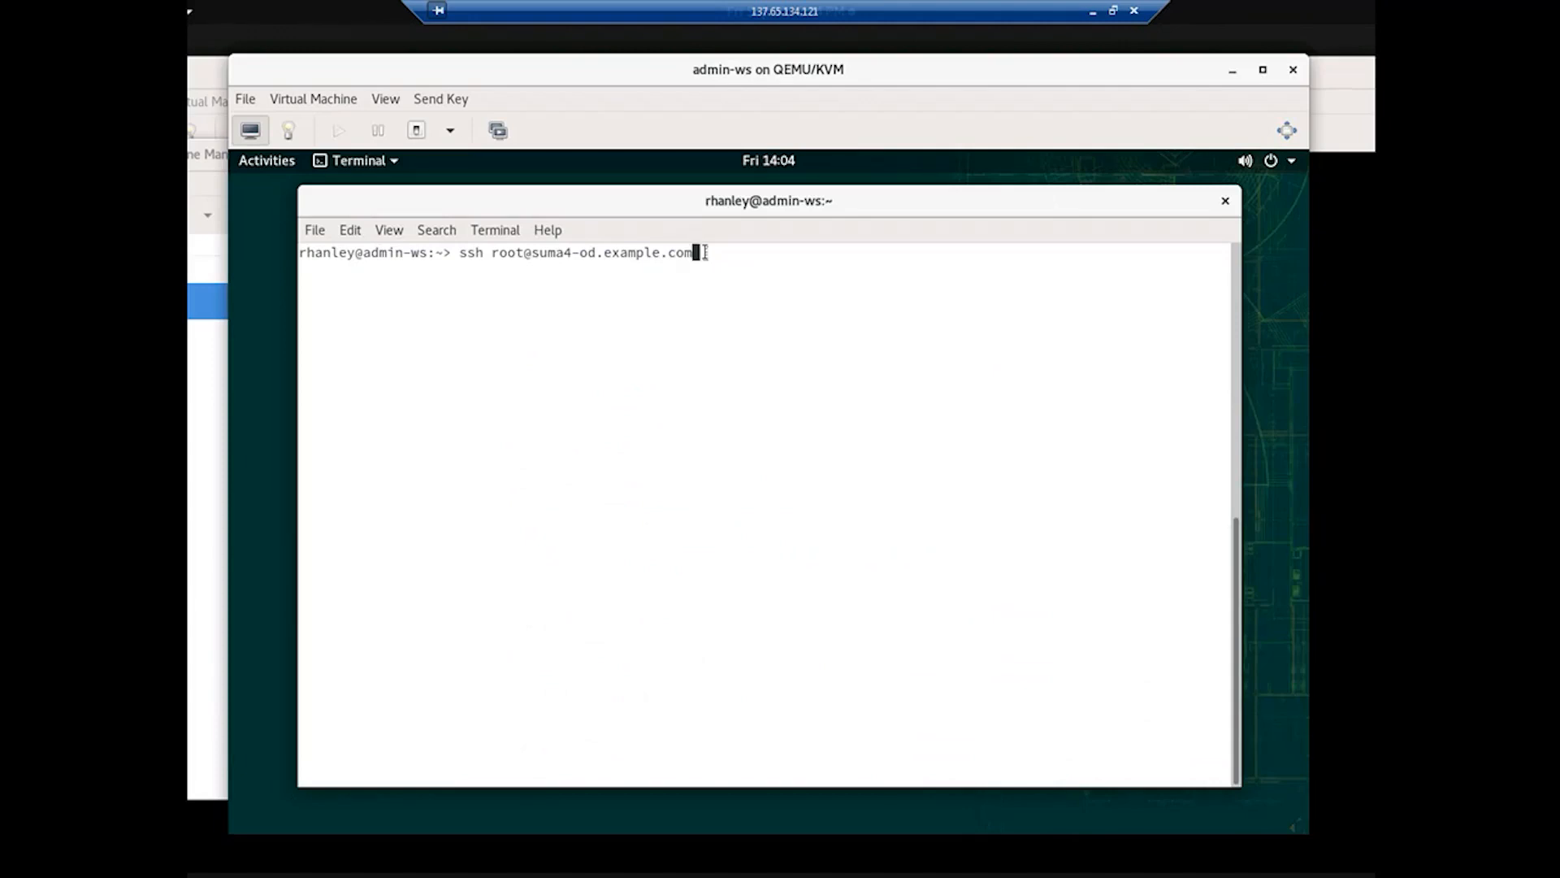
# Step: SSH in as root to suma4-od.example.com and enter cd /var/log/rhn/reposync/
pyautogui.press('Return')
pyautogui.press('Return')
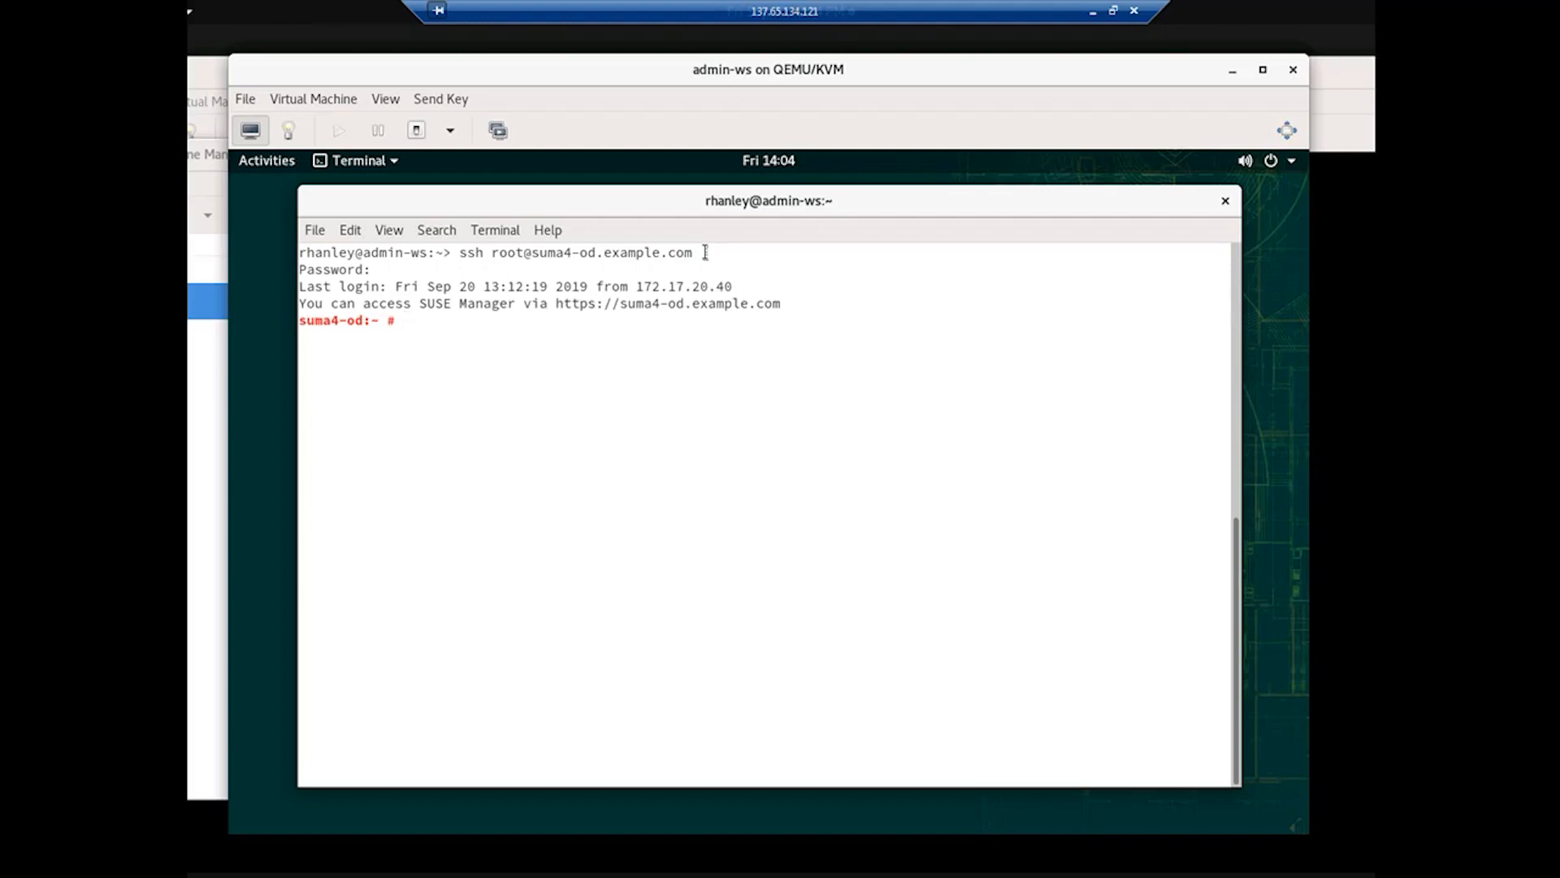
pyautogui.write('cd /var/log/rhn/re')
pyautogui.press('Tab')
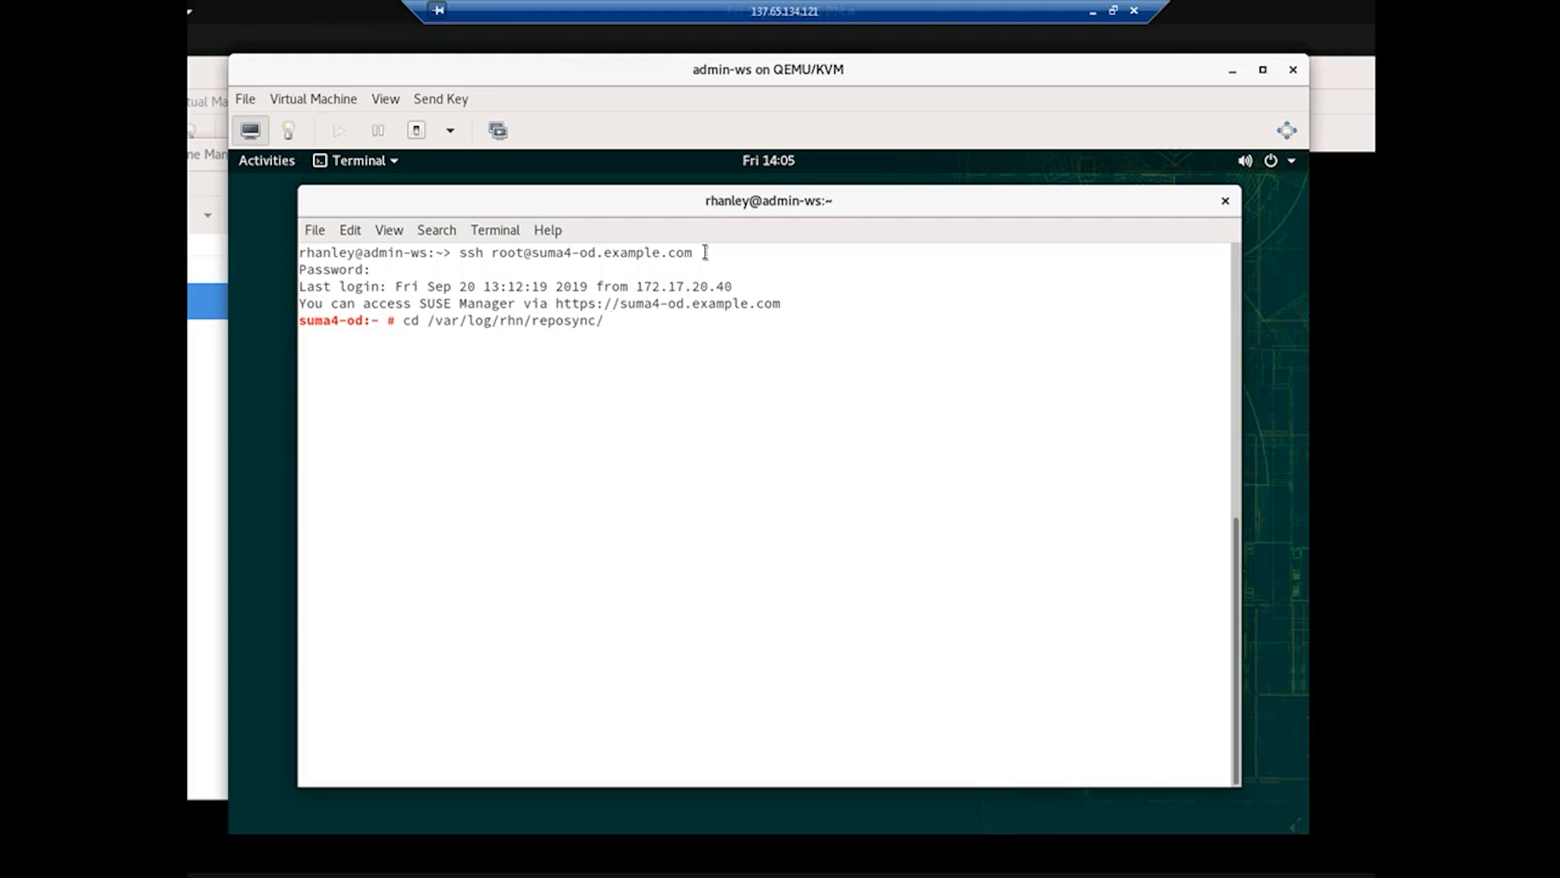
# Step: Change into /var/log/rhn/reposync, clear the screen, and list its log files with ll
pyautogui.press('Return')
pyautogui.write('c')
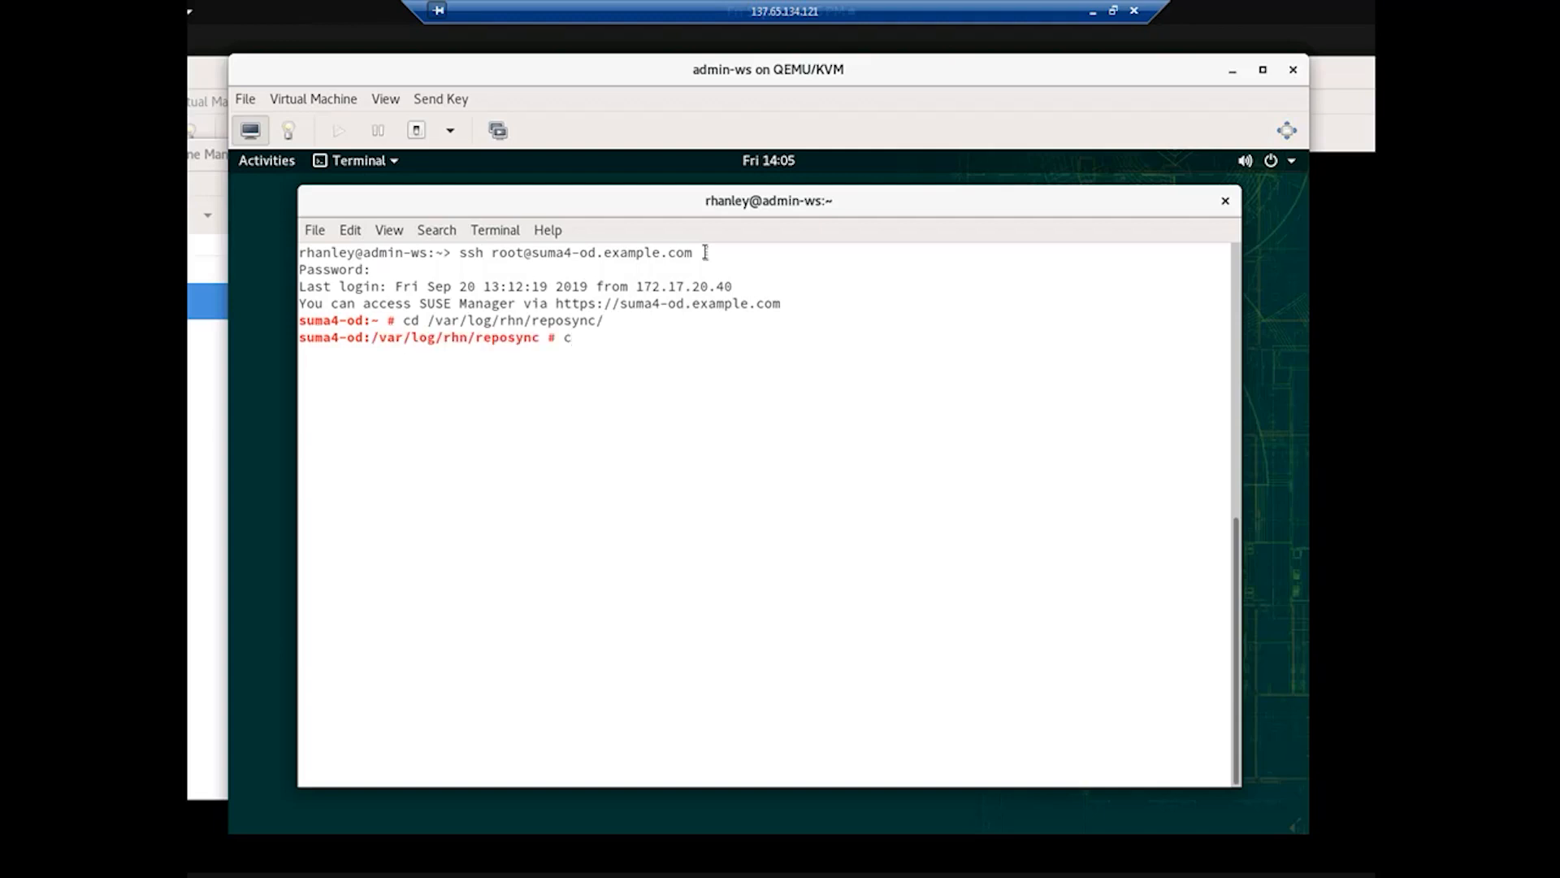
pyautogui.write('lear')
pyautogui.press('Return')
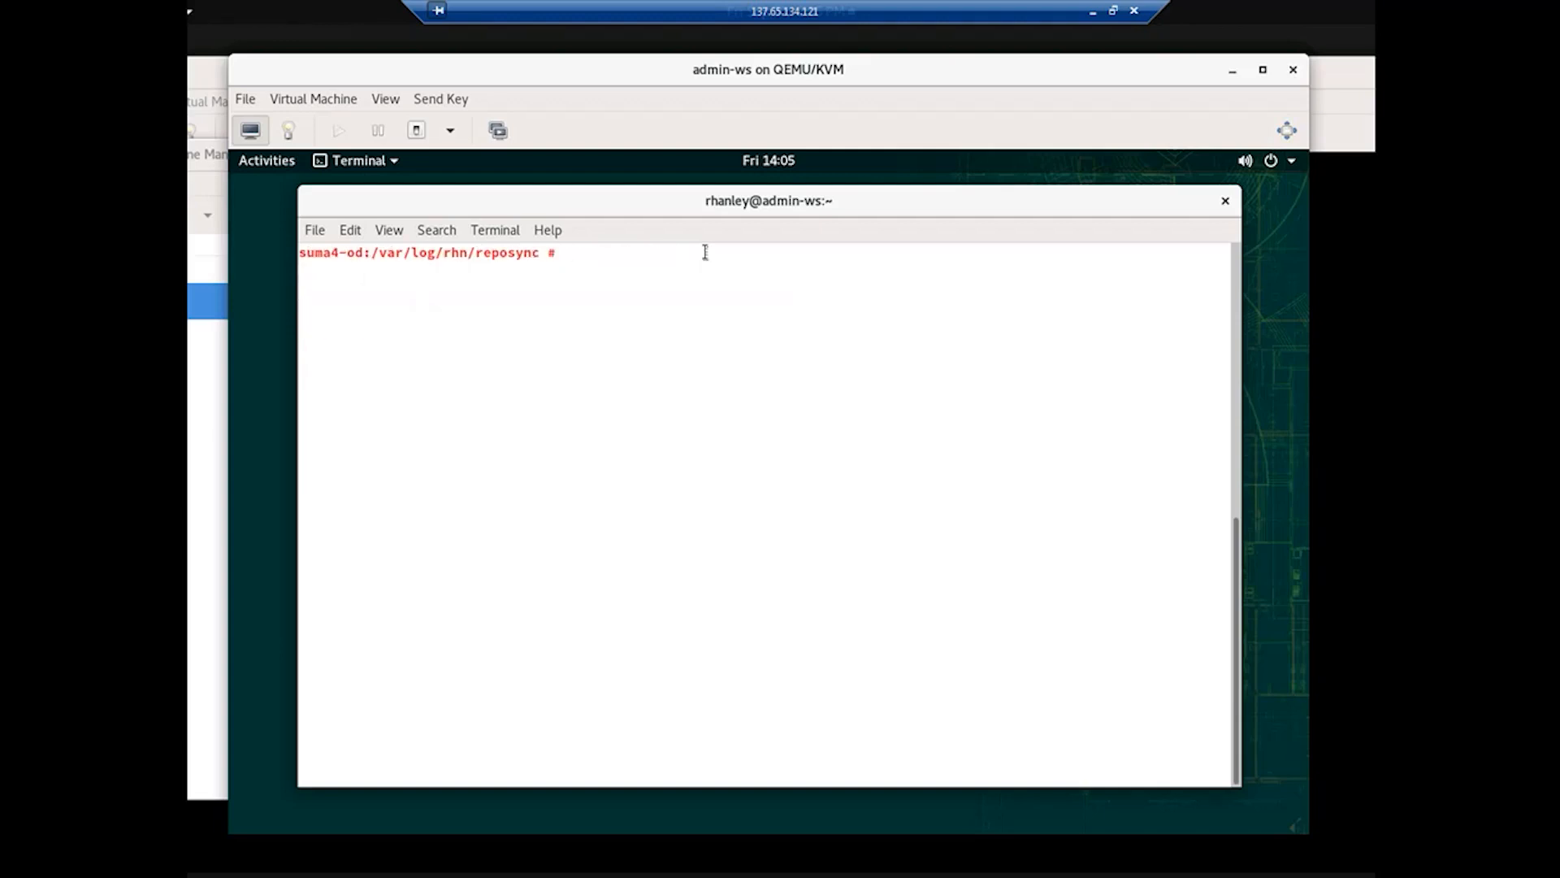
pyautogui.write('ll')
pyautogui.press('Return')
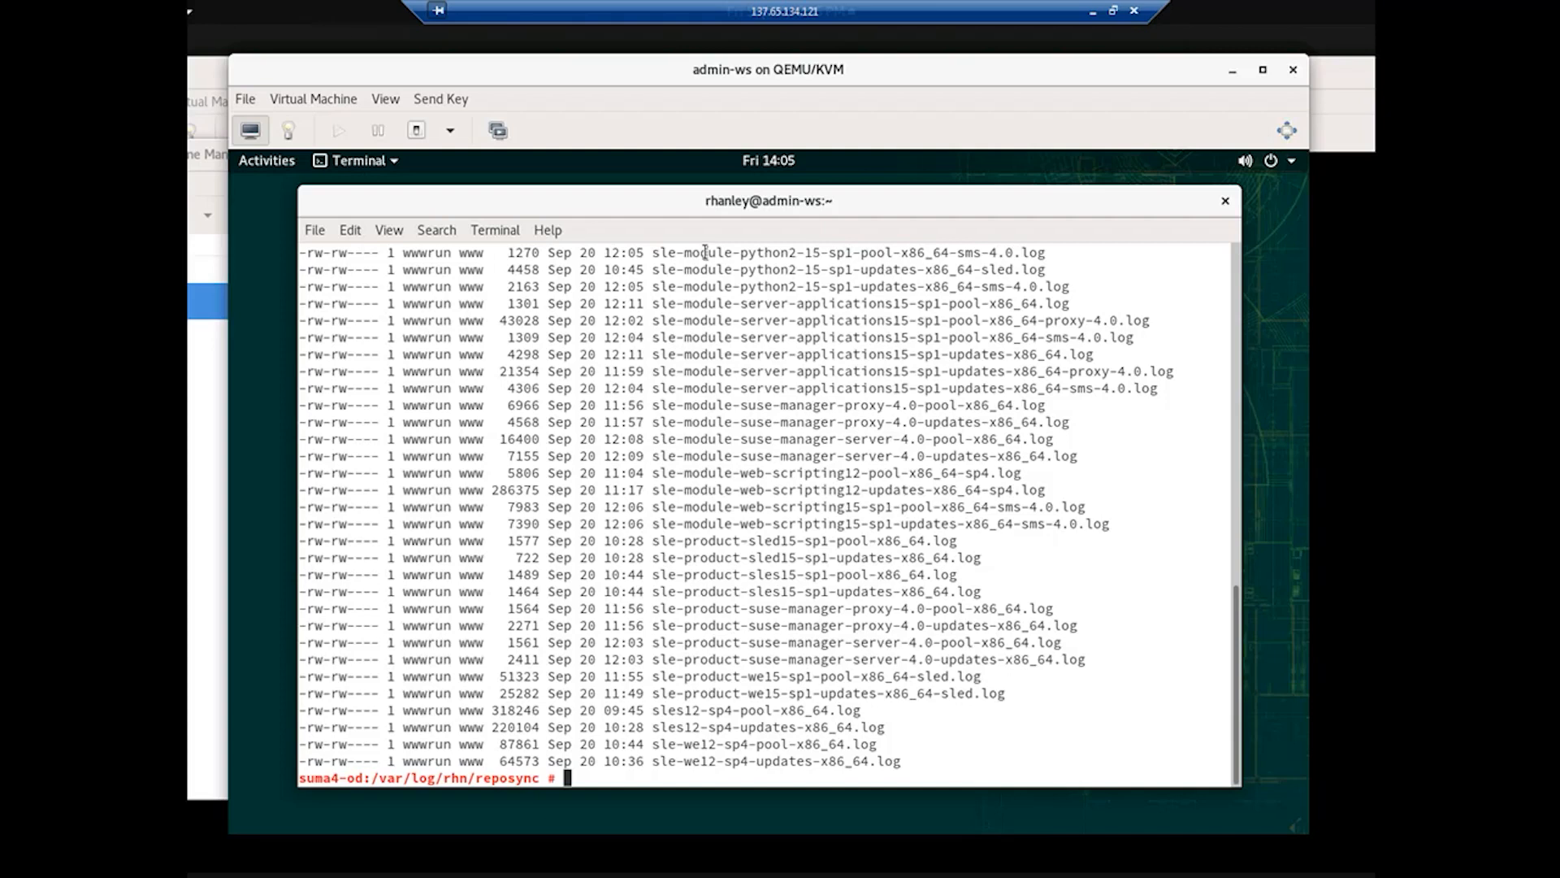
# Step: Print sle-product-sled15-sp1-updates-x86_64.log and highlight its logged repo-sync command arguments
pyautogui.write('cat')
pyautogui.write('sle-product-sled15-sp1-updates-x86_64.log')
pyautogui.press('Return')
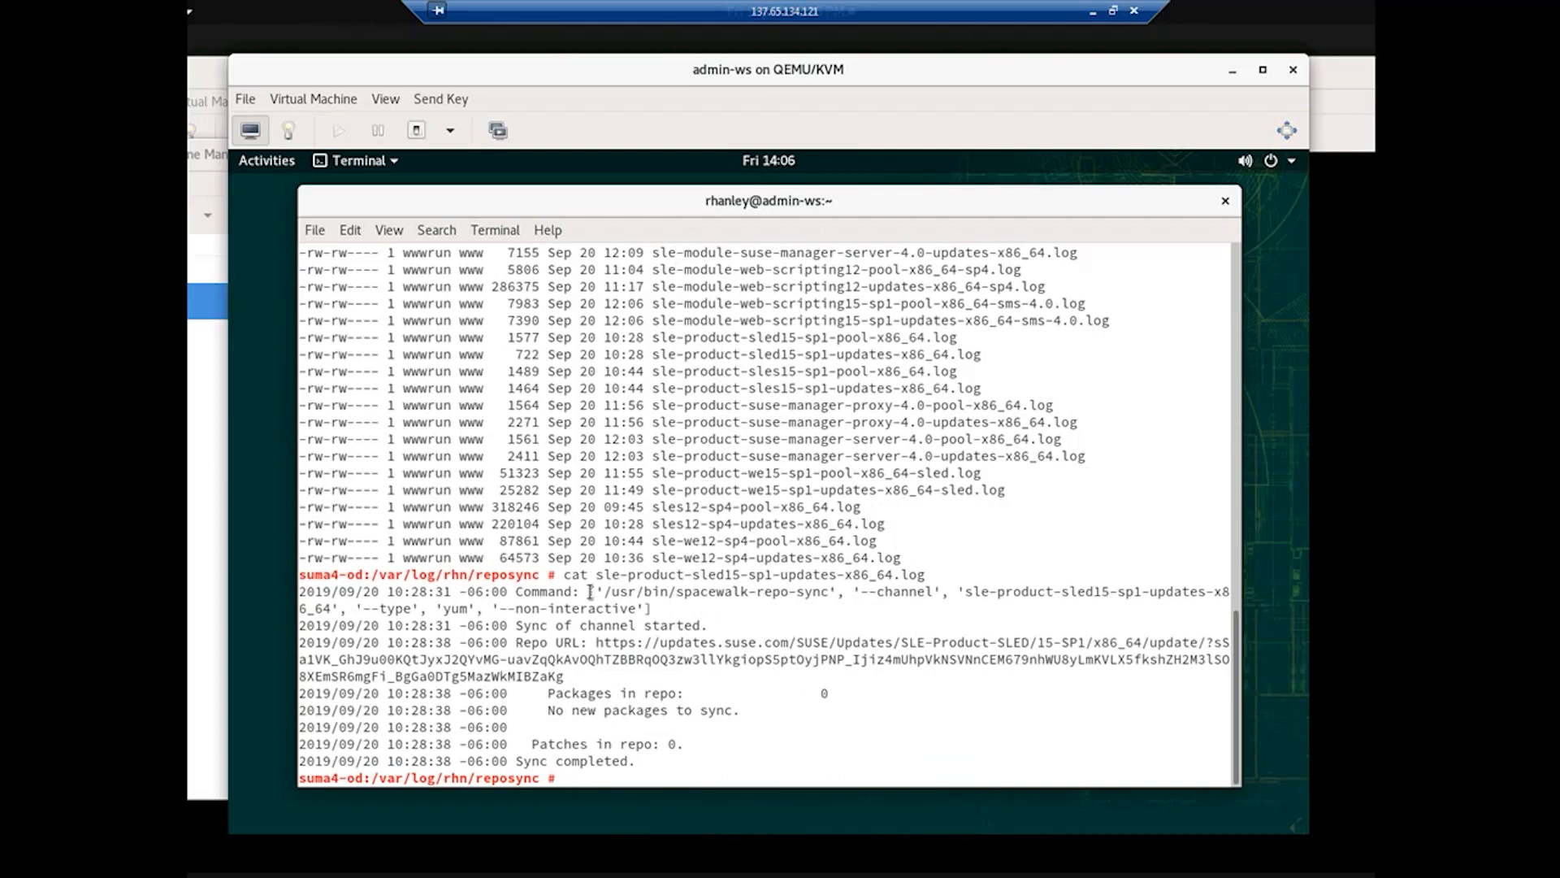
pyautogui.moveTo(589, 592); pyautogui.dragTo(654, 608)
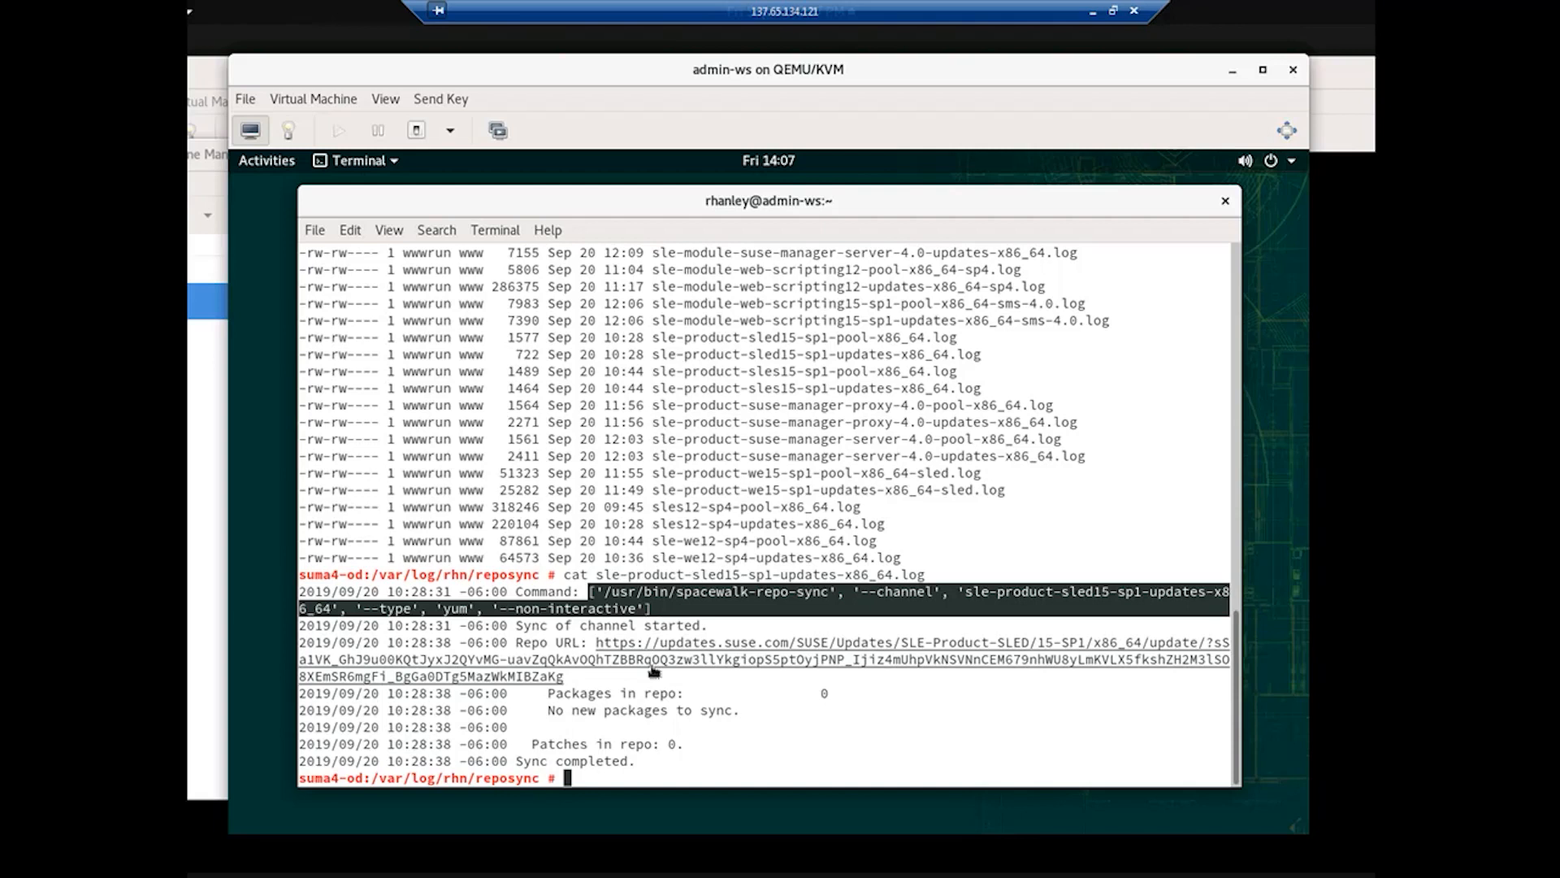
pyautogui.click(613, 776)
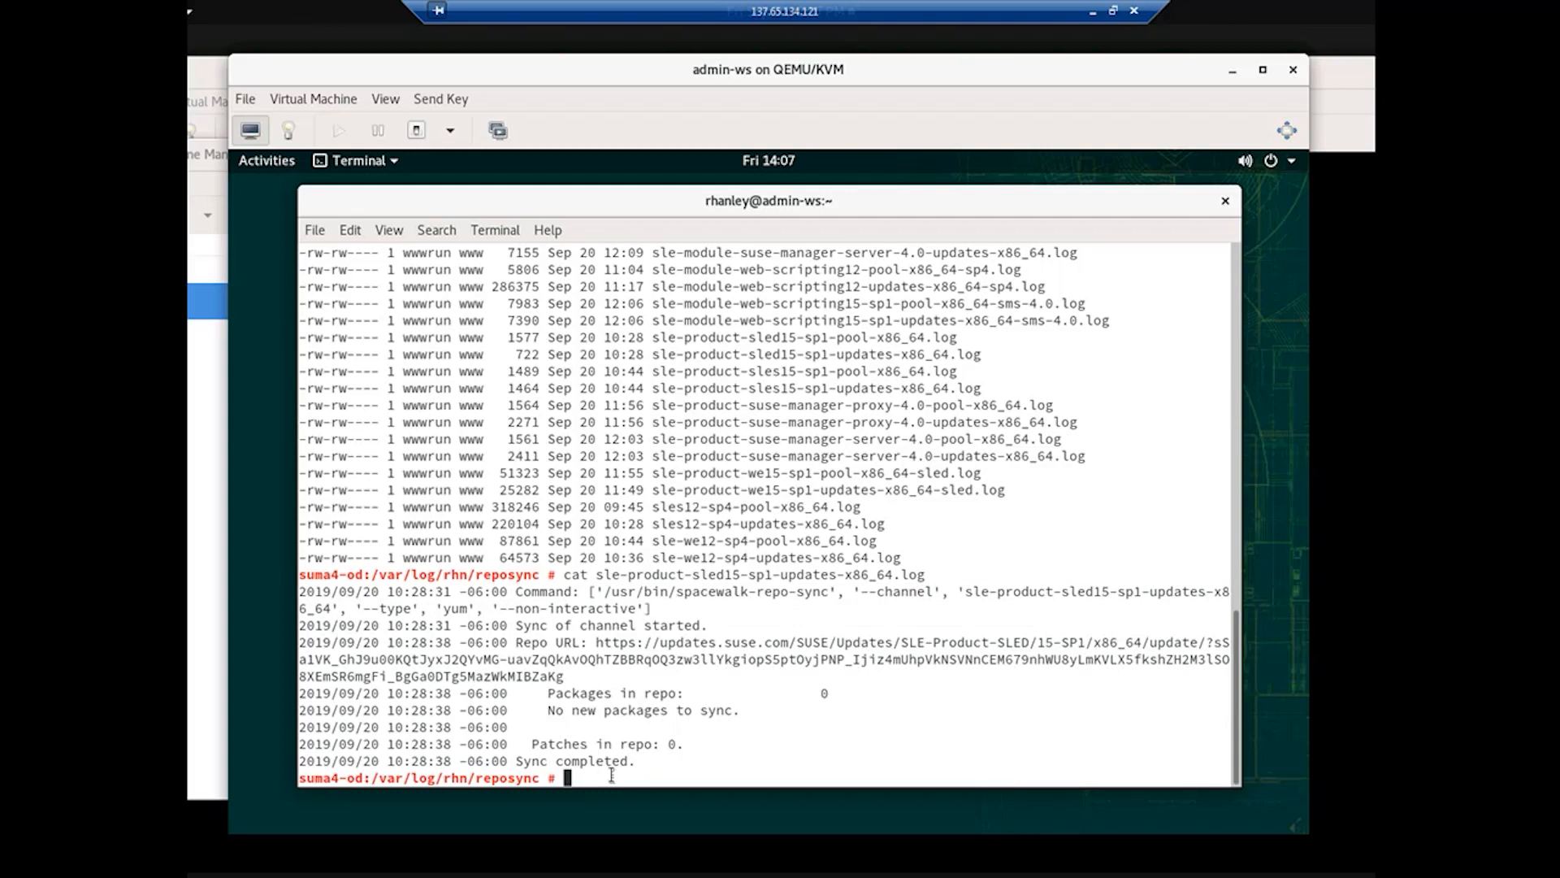
pyautogui.write('ll *nvidia*')
# Step: List the NVIDIA logs and print sle-15-sp1-desktop-nvidia-driver.log, which ends in a RepoMDError
pyautogui.press('Return')
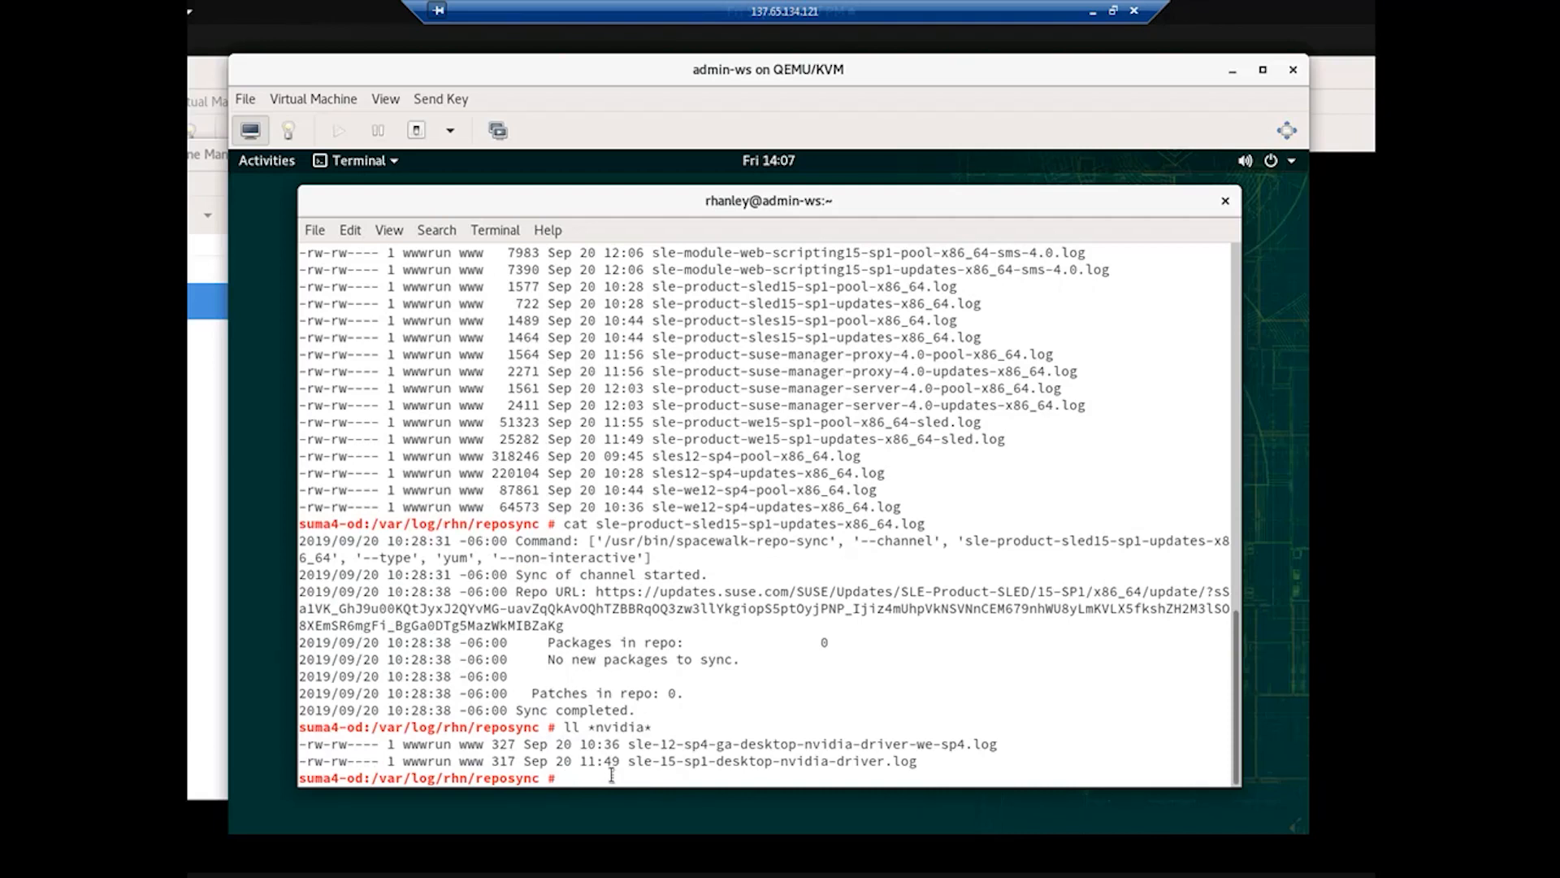
pyautogui.write('cat sle-15-sp1-desktop-nvidia-driver.log')
pyautogui.press('Return')
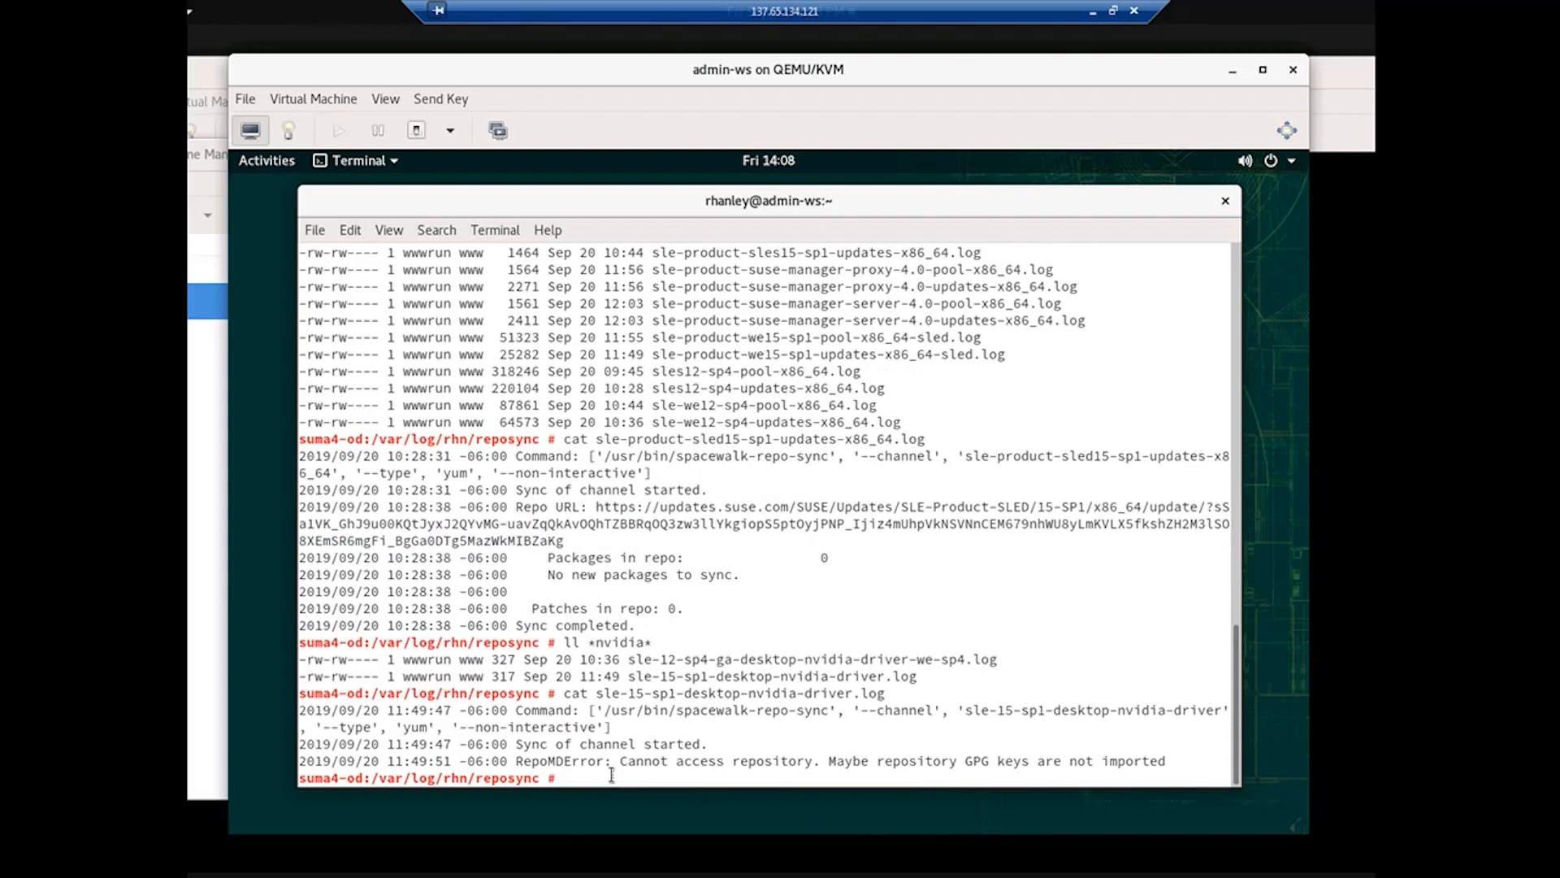
# Step: Highlight the log's repo-sync command arguments and the --non-interactive option
pyautogui.tripleClick(589, 715)
pyautogui.click(602, 728)
pyautogui.moveTo(589, 712); pyautogui.dragTo(616, 727)
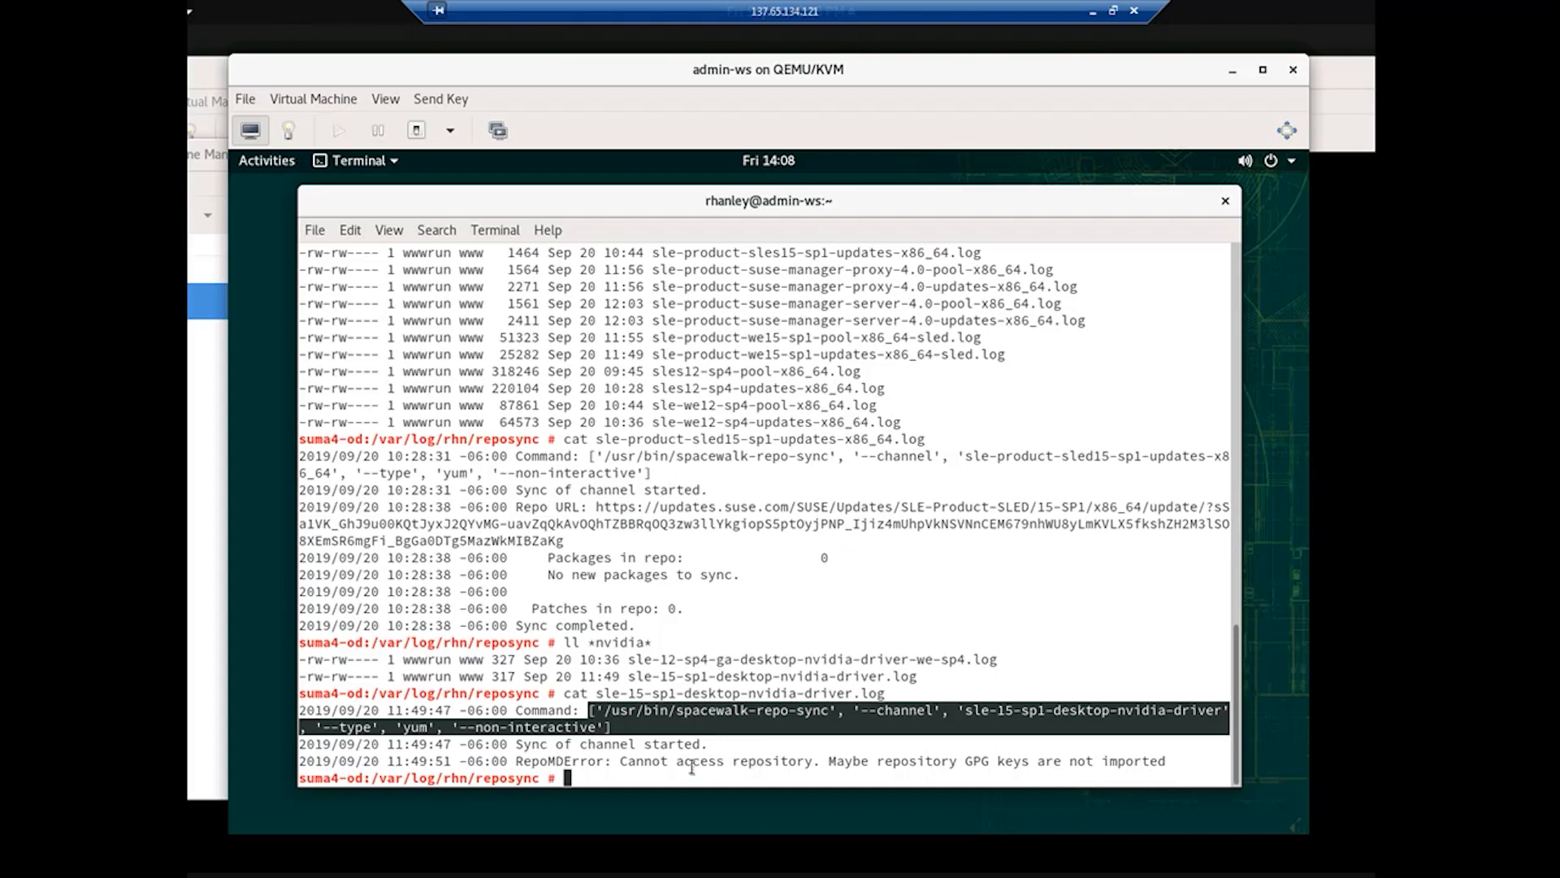
pyautogui.click(457, 726)
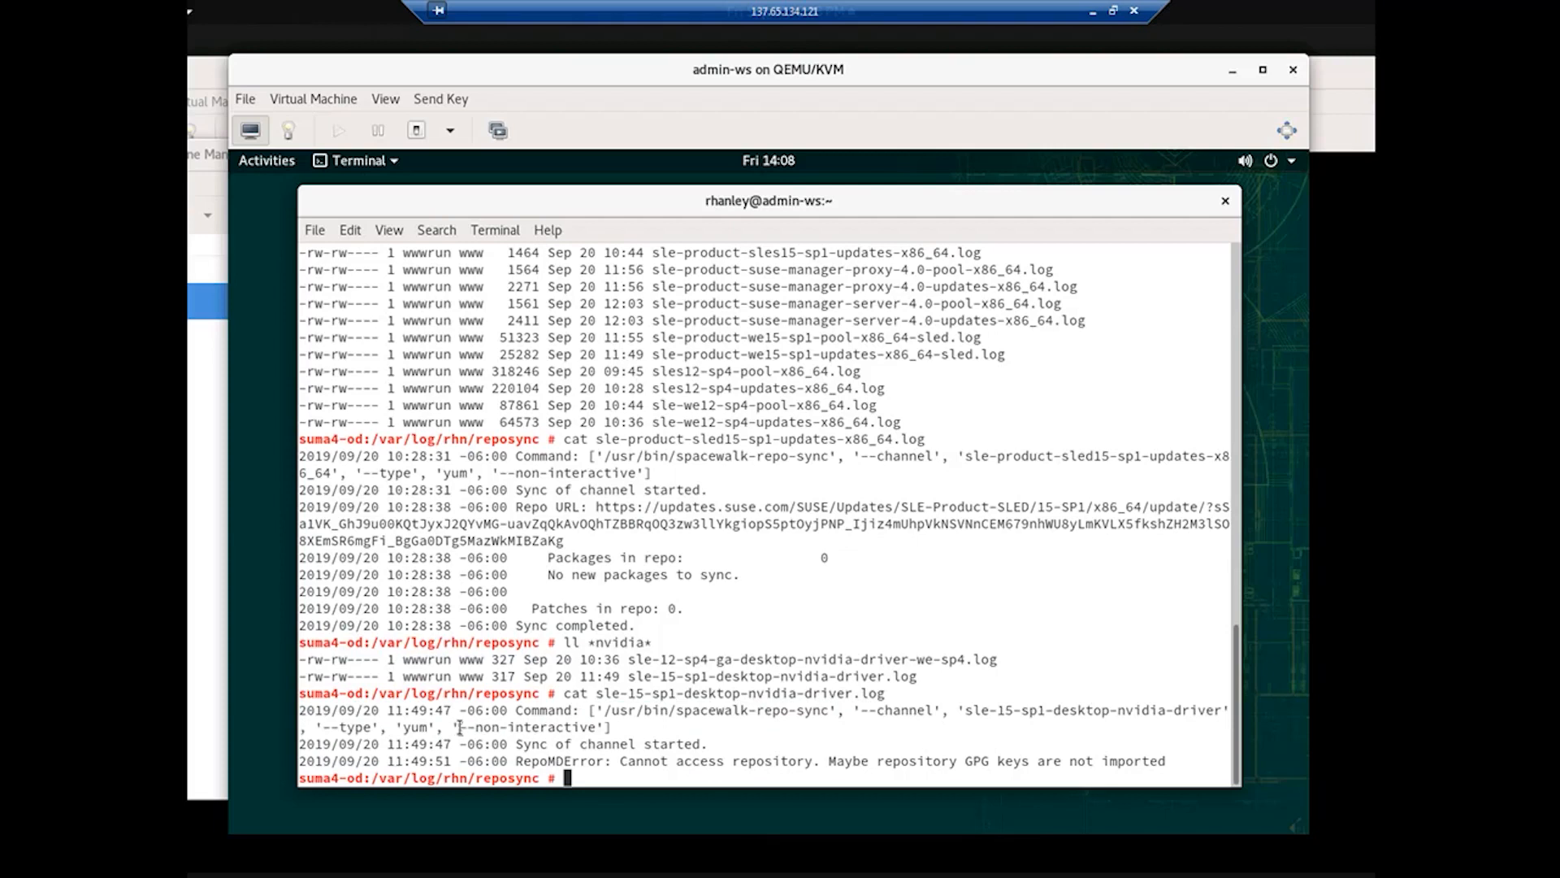
pyautogui.moveTo(597, 710); pyautogui.dragTo(603, 726)
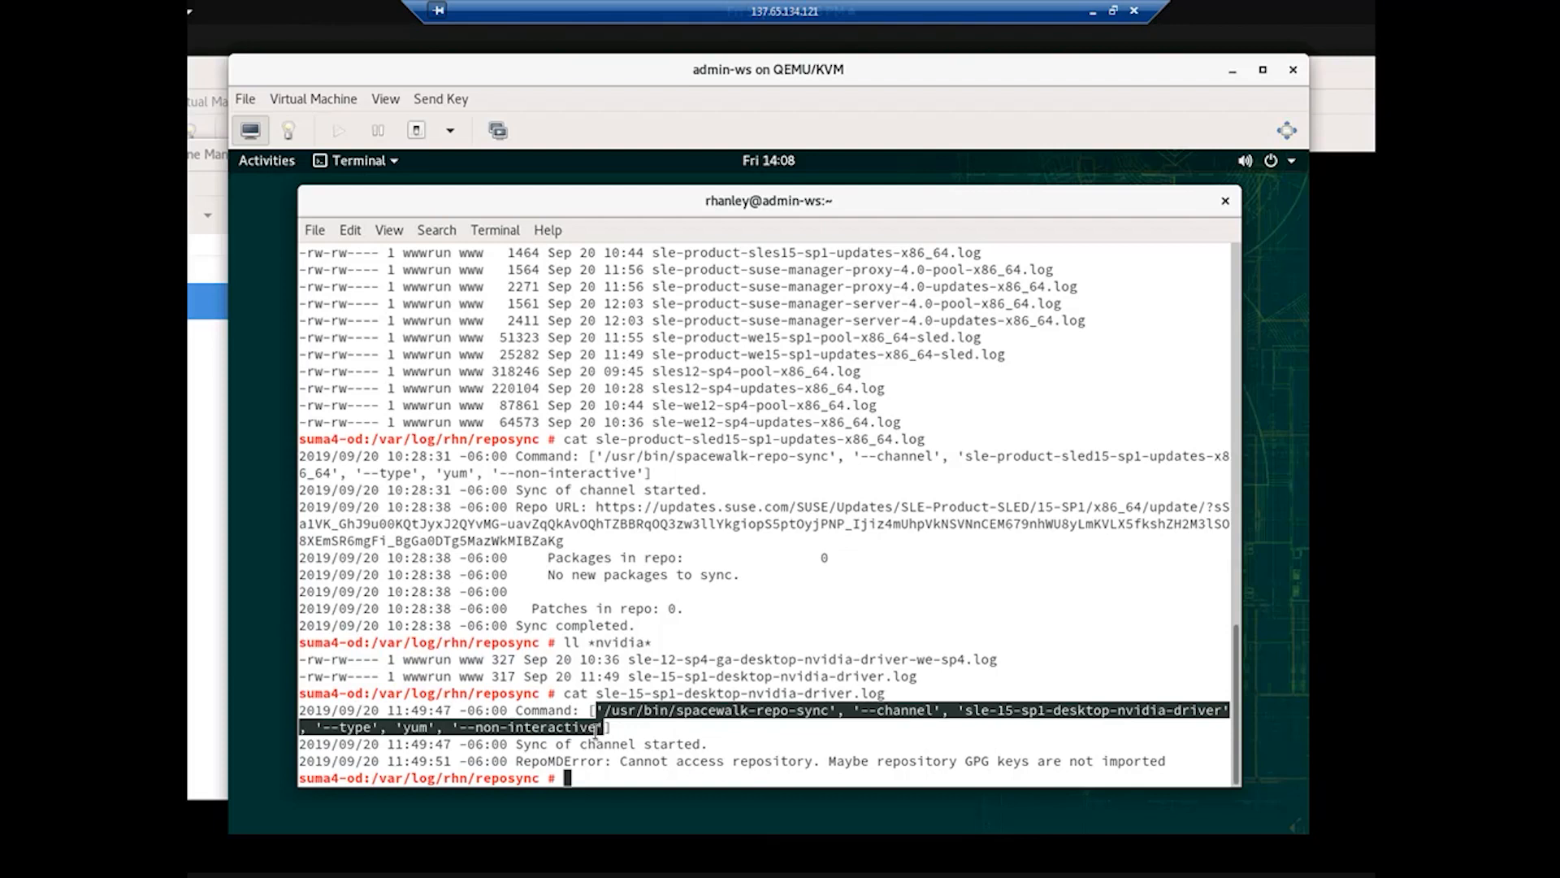
pyautogui.click(462, 726)
pyautogui.moveTo(461, 727); pyautogui.dragTo(596, 728)
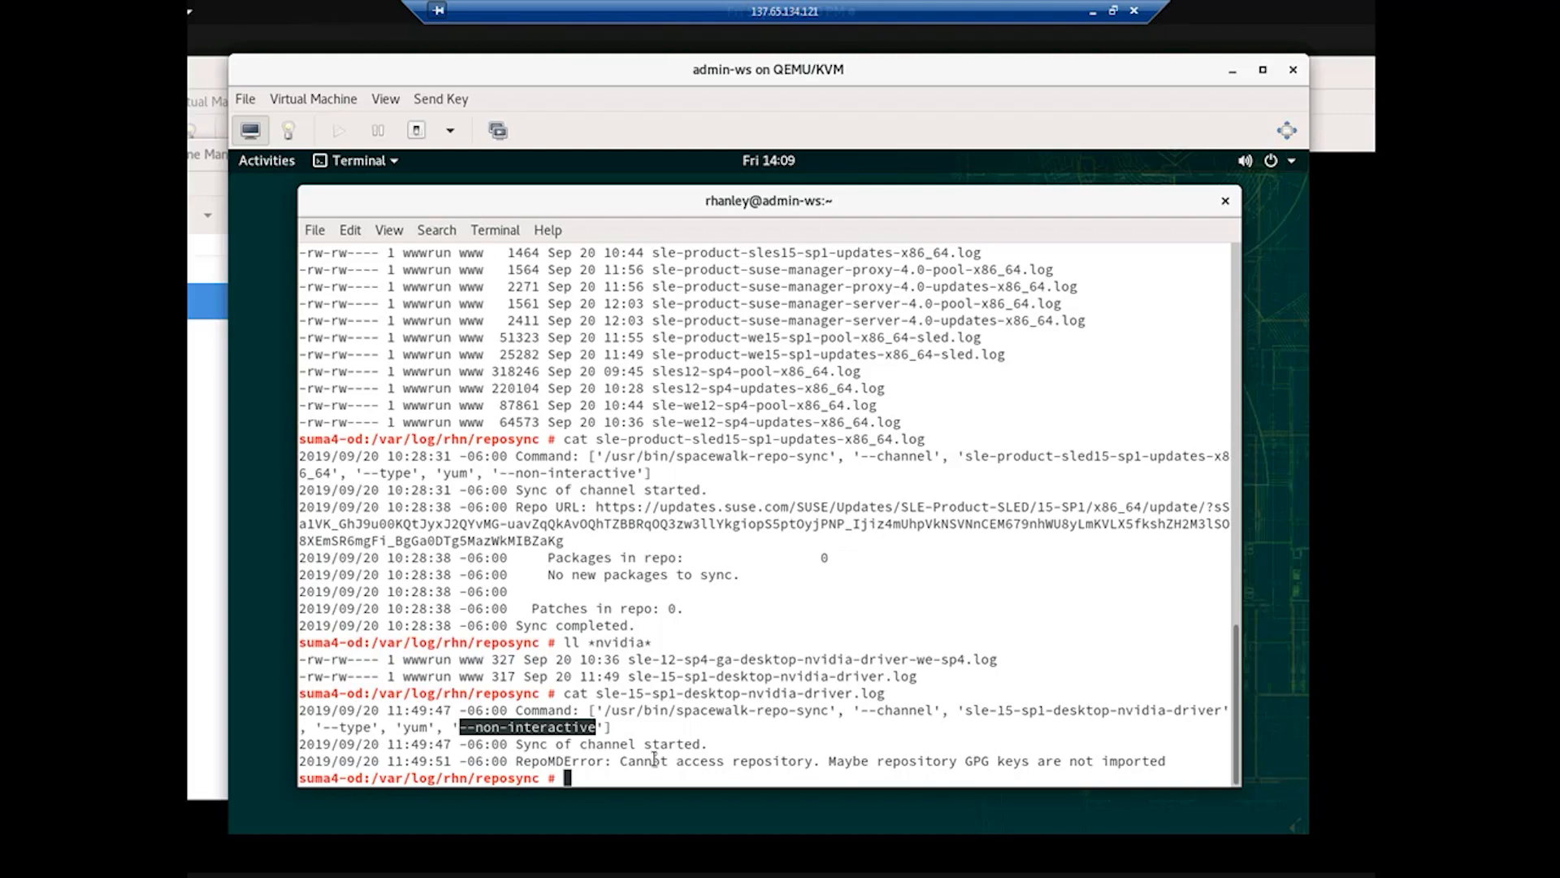
# Step: Run spacewalk-repo-sync for sle-15-sp1-desktop-nvidia-driver, answering 'a' to always trust its key
pyautogui.write('/usr/bin/spacewalk-repo-sync --channel sle-15-sp1-desktop-nvidia-driver --type yum')
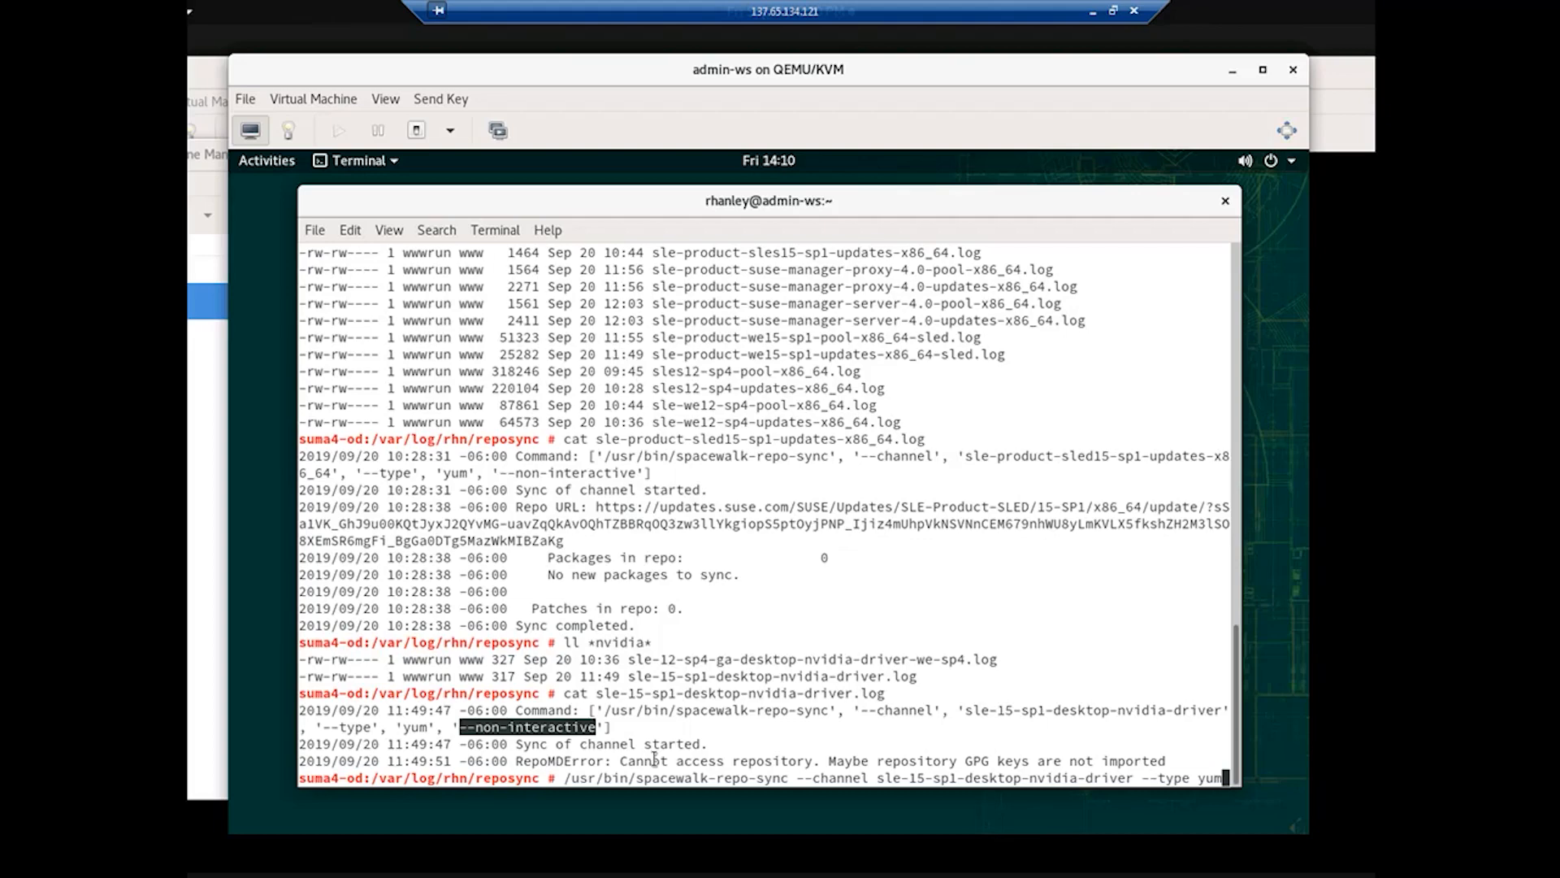
pyautogui.press('Return')
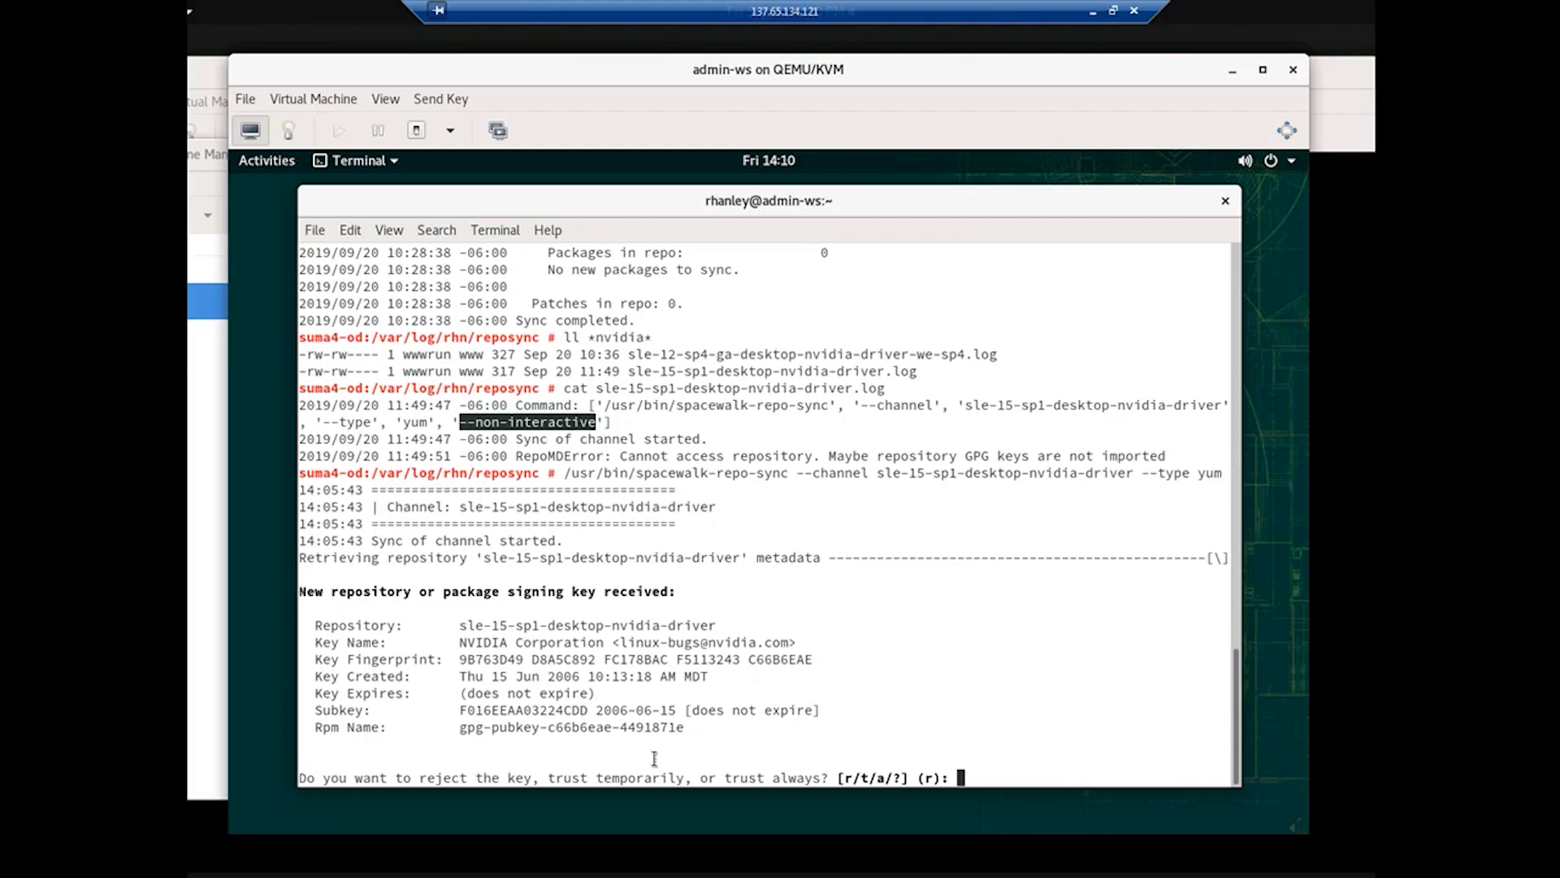
pyautogui.write('a')
pyautogui.press('Return')
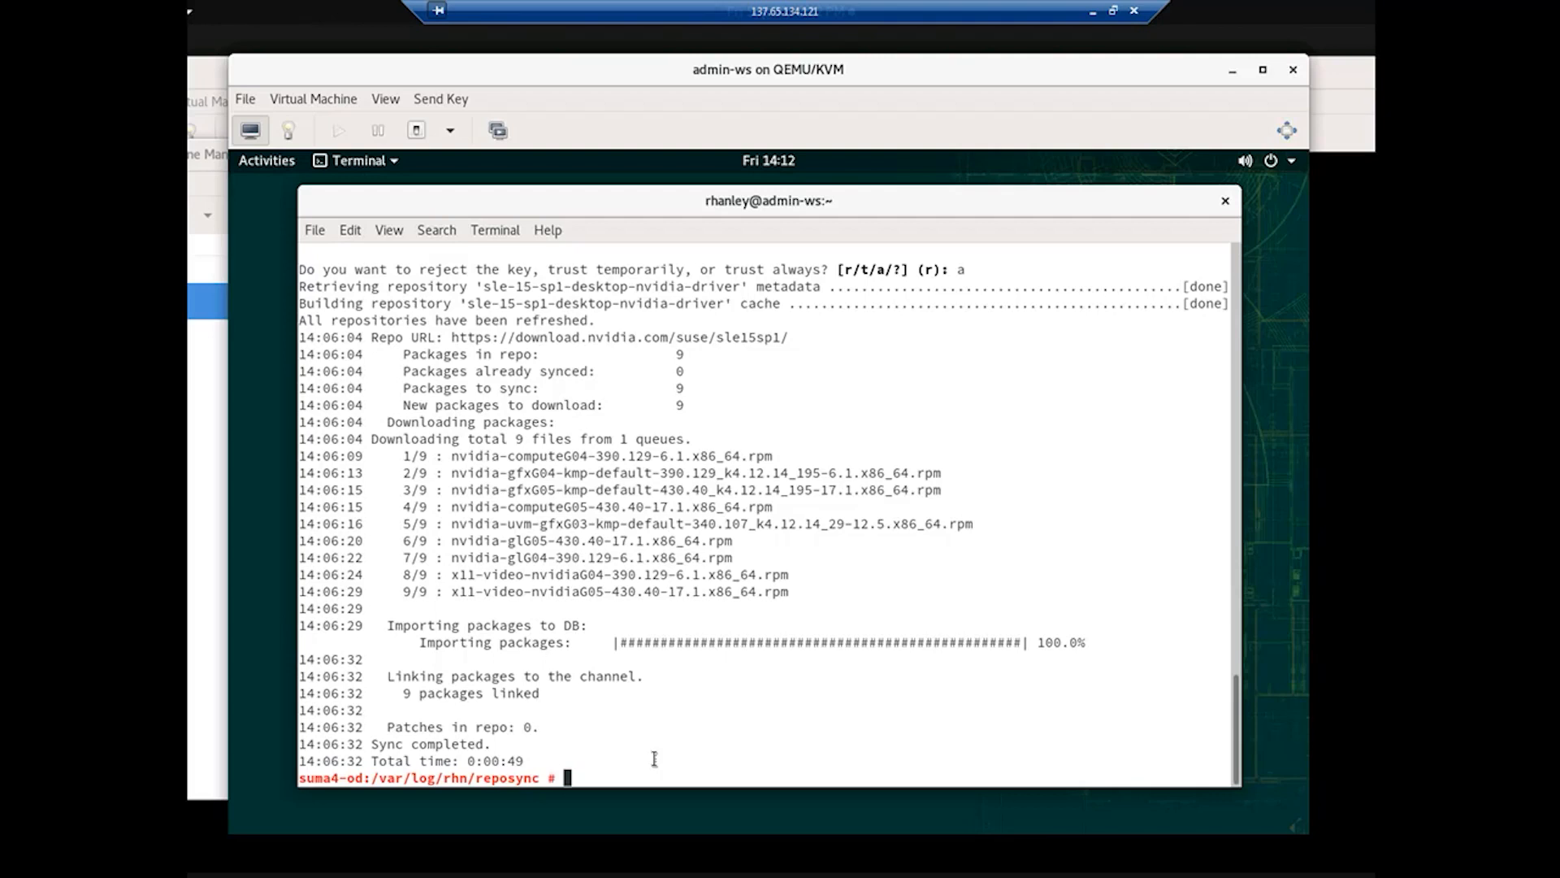
pyautogui.write('less sle-module-basesystem15-sp1-pool-x86_64.log')
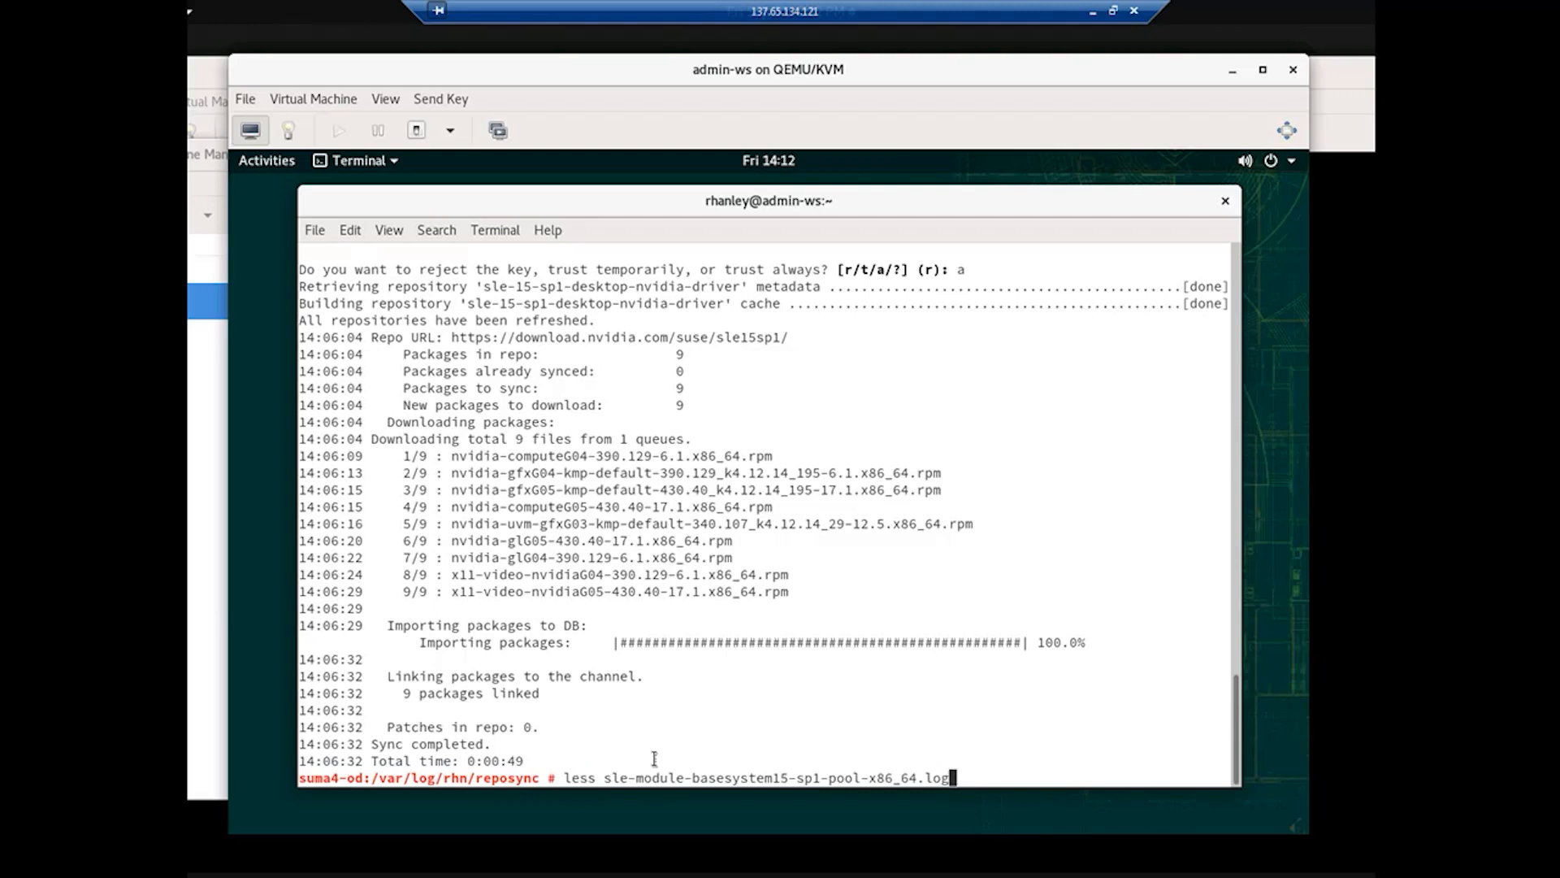
# Step: Open sle-module-basesystem15-sp1-pool-x86_64.log in less and highlight its command arguments and repository URL
pyautogui.press('Return')
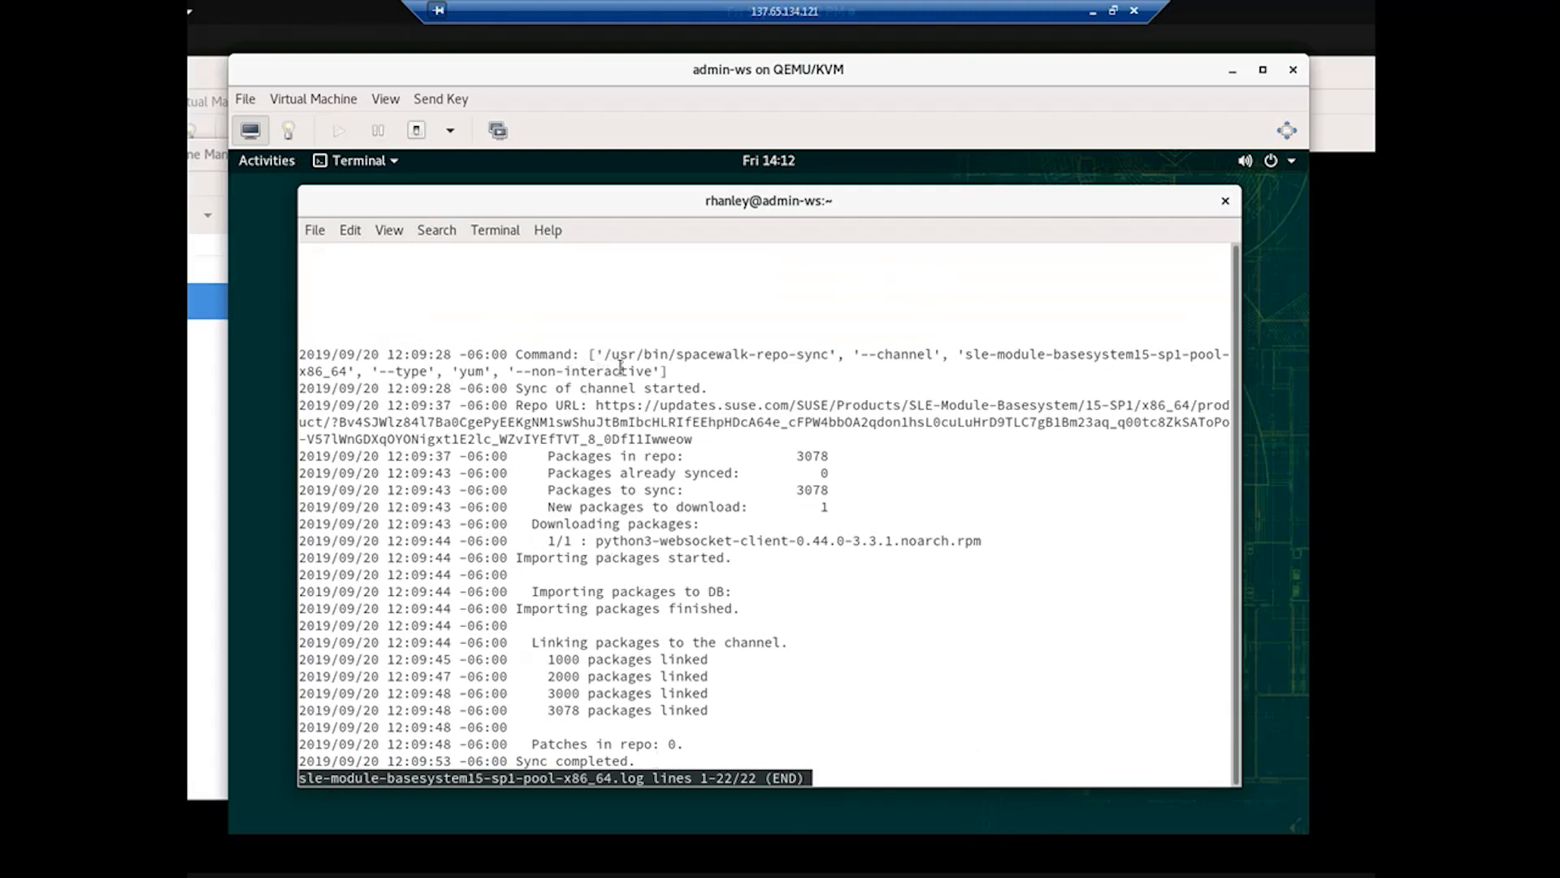
pyautogui.moveTo(601, 355); pyautogui.dragTo(662, 371)
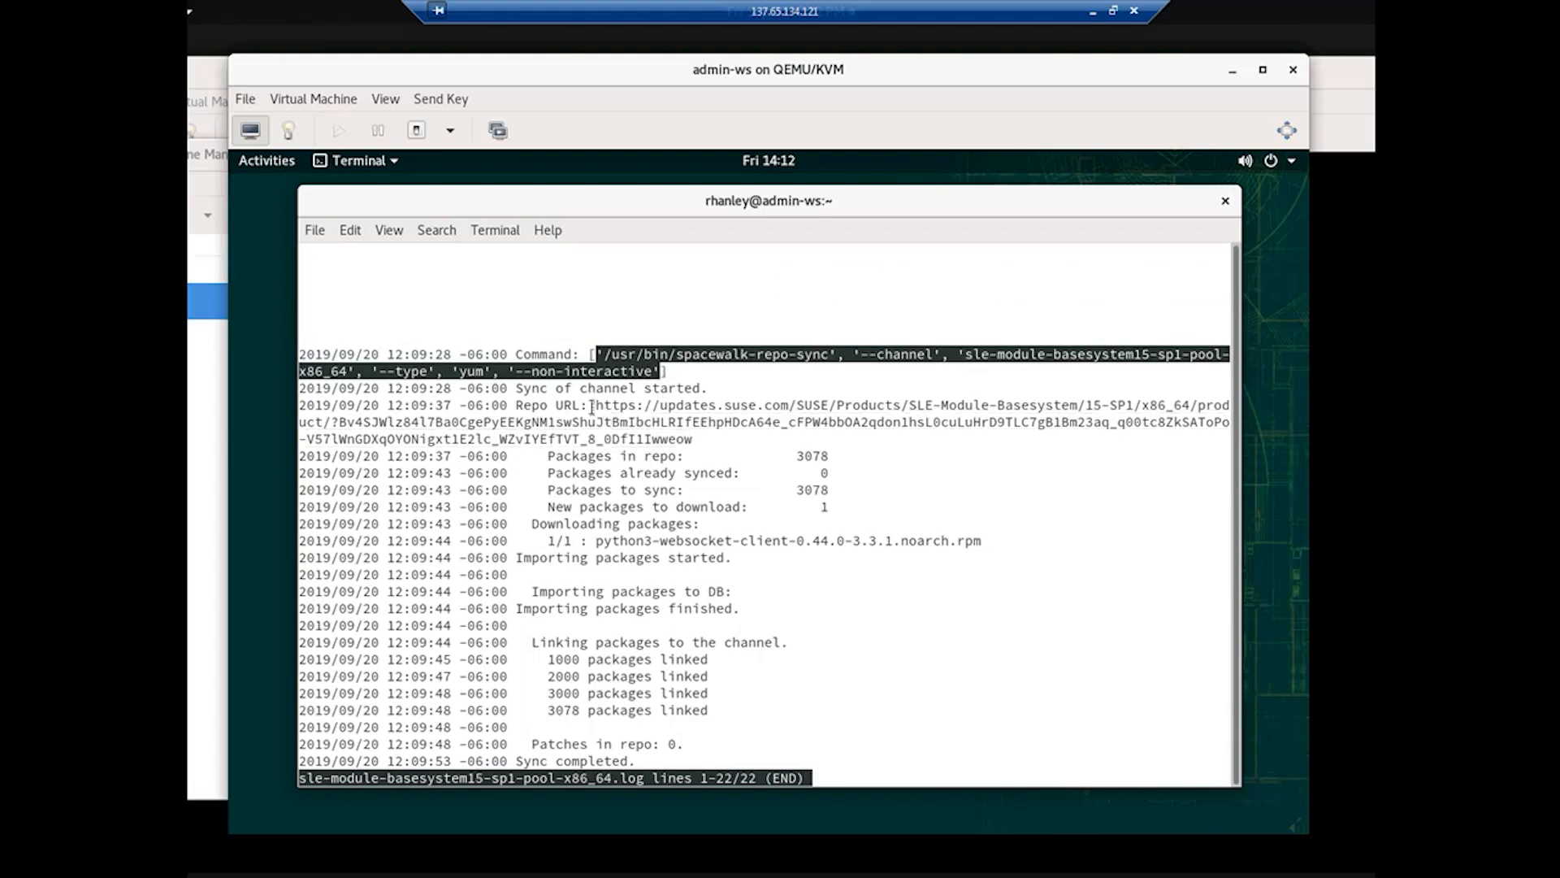
pyautogui.moveTo(594, 406); pyautogui.dragTo(702, 439)
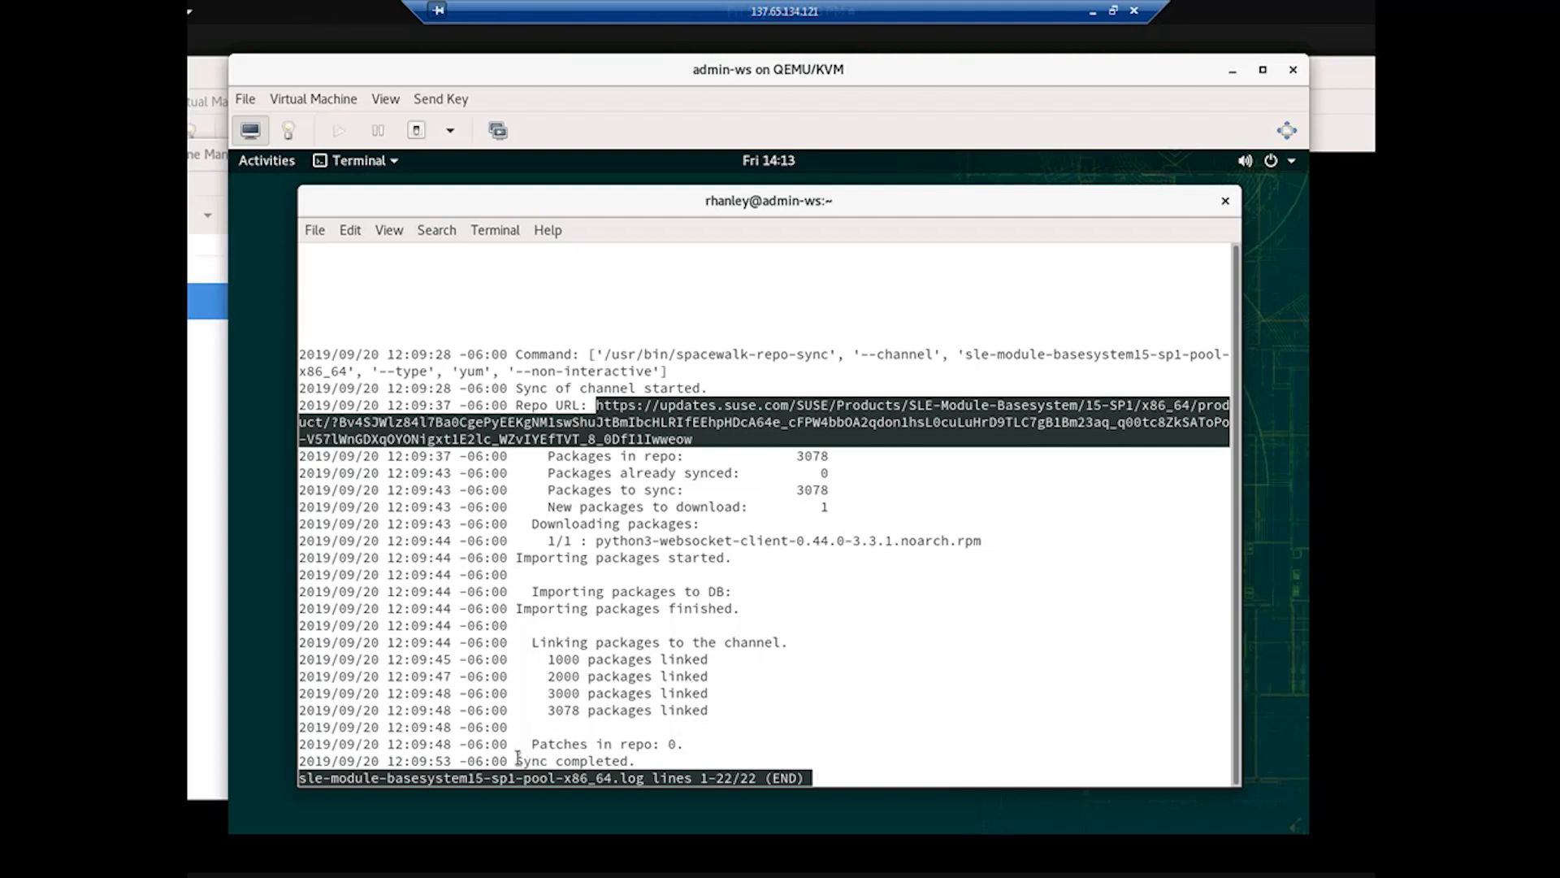
pyautogui.click(814, 777)
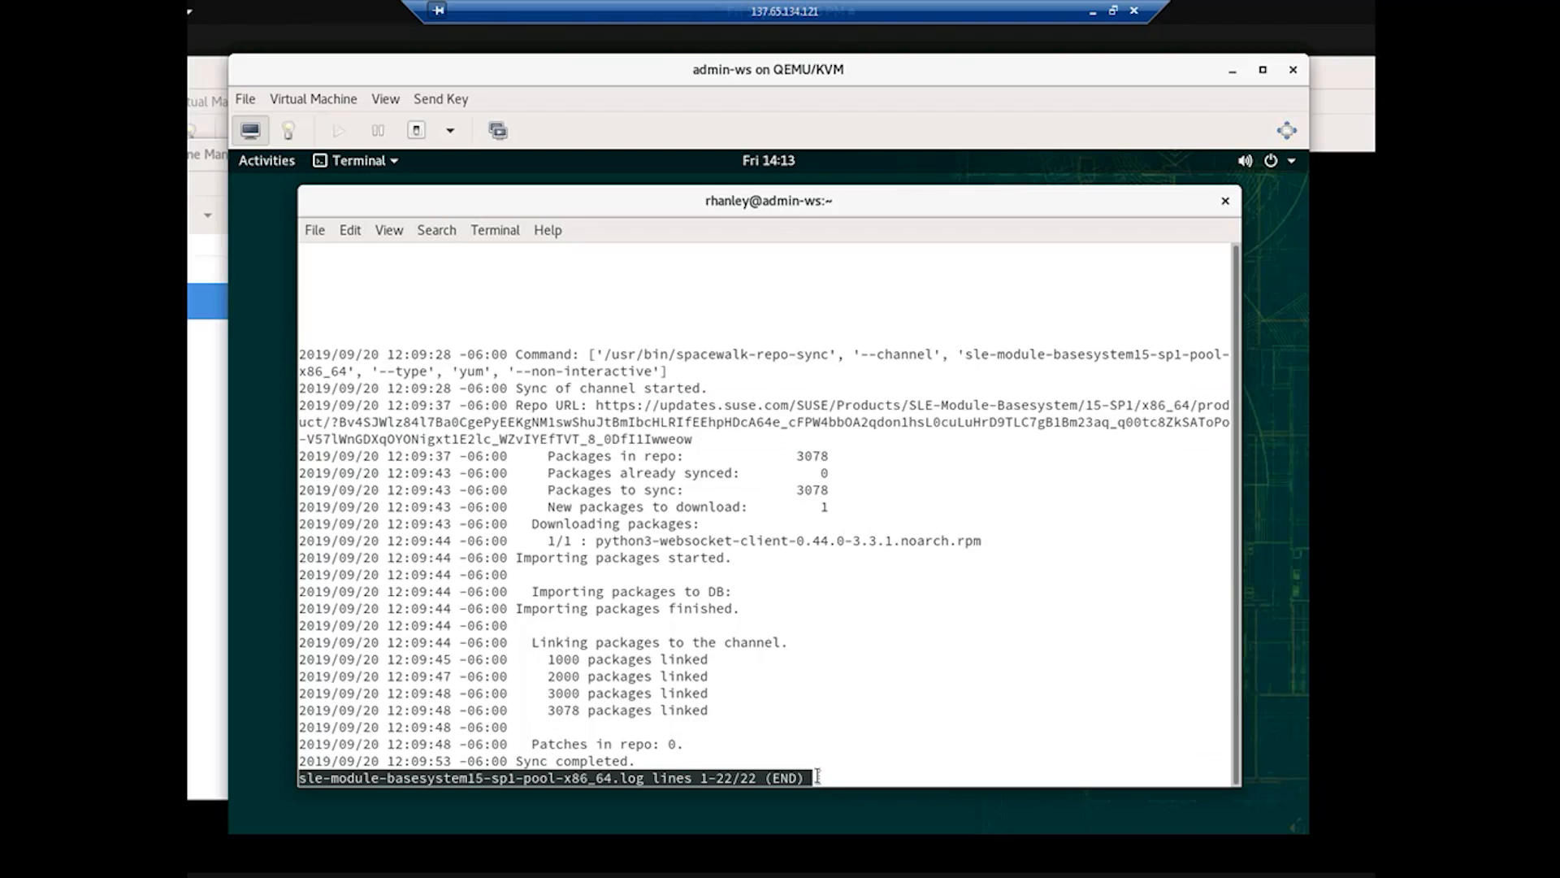